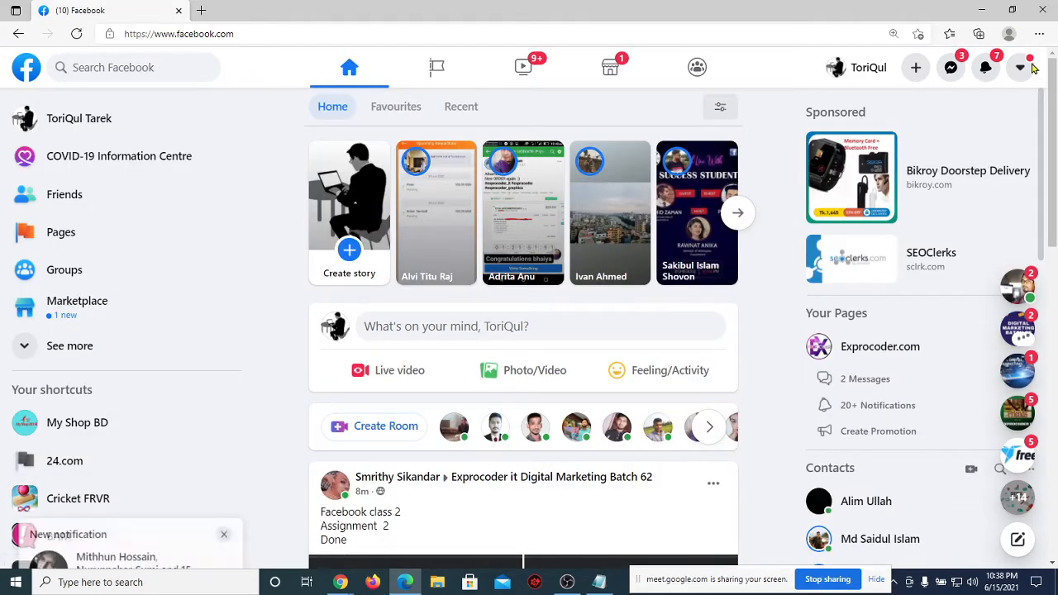
# Step: Open Facebook's Security and login settings through the account menu's Settings & privacy
pyautogui.click(1021, 69)
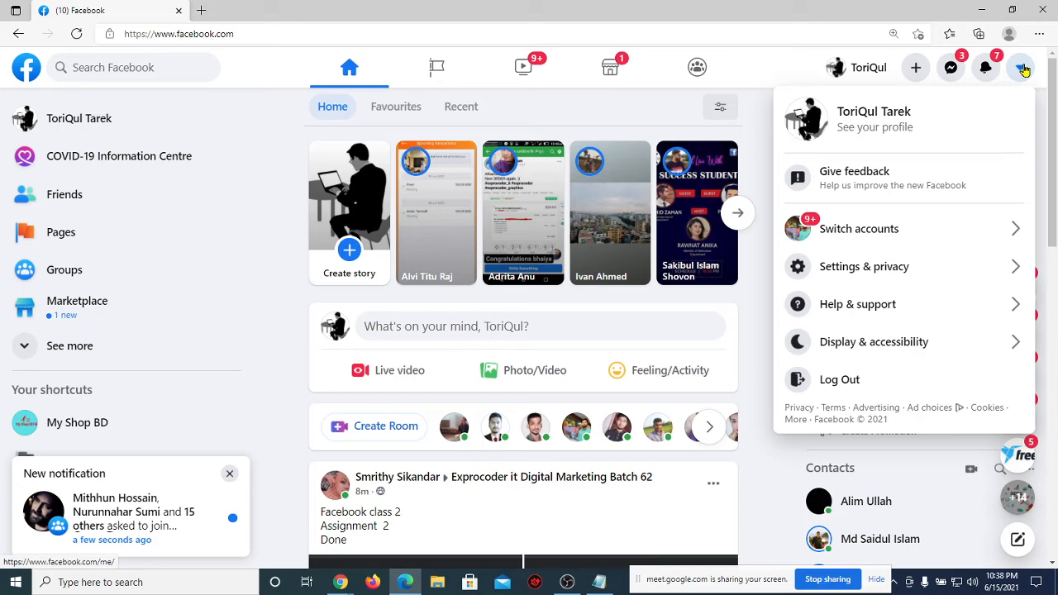
pyautogui.click(842, 274)
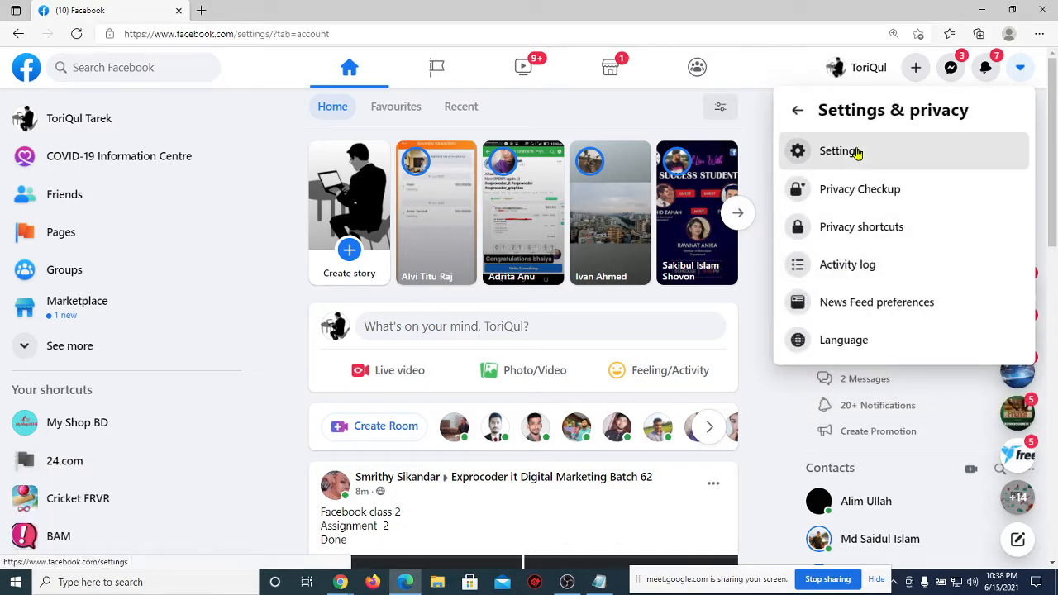
pyautogui.click(857, 154)
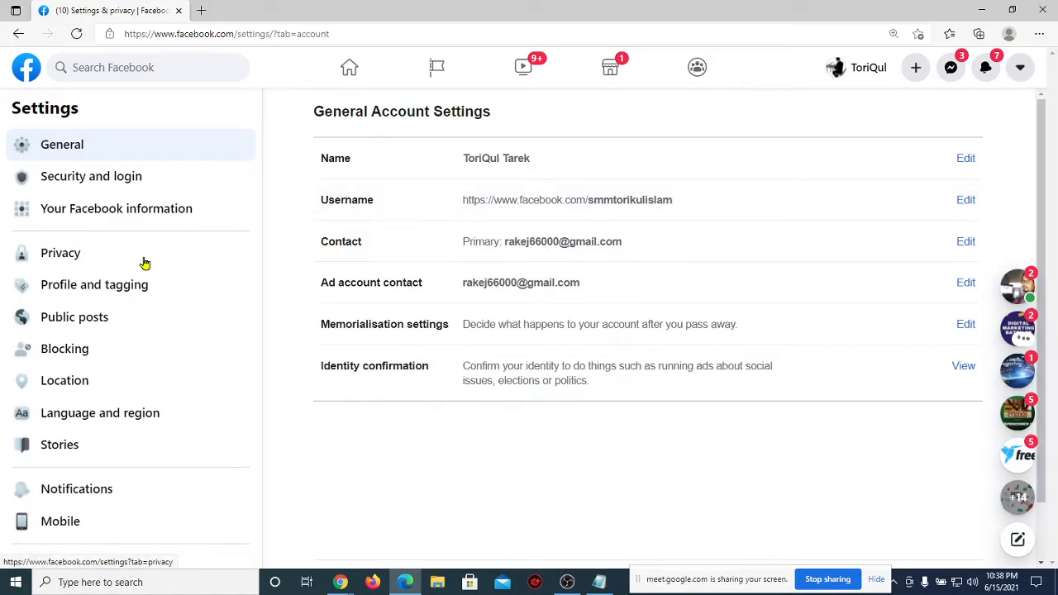
pyautogui.click(100, 178)
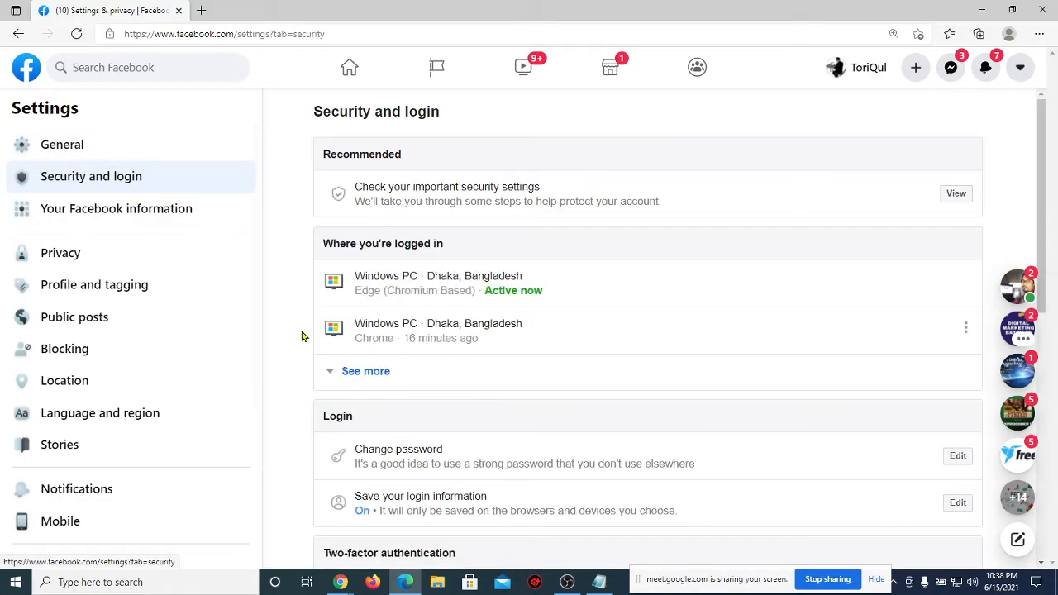
# Step: Expand the full list of logged-in sessions, highlight two device names, then return to Meet
pyautogui.scroll(-1, 303, 334)
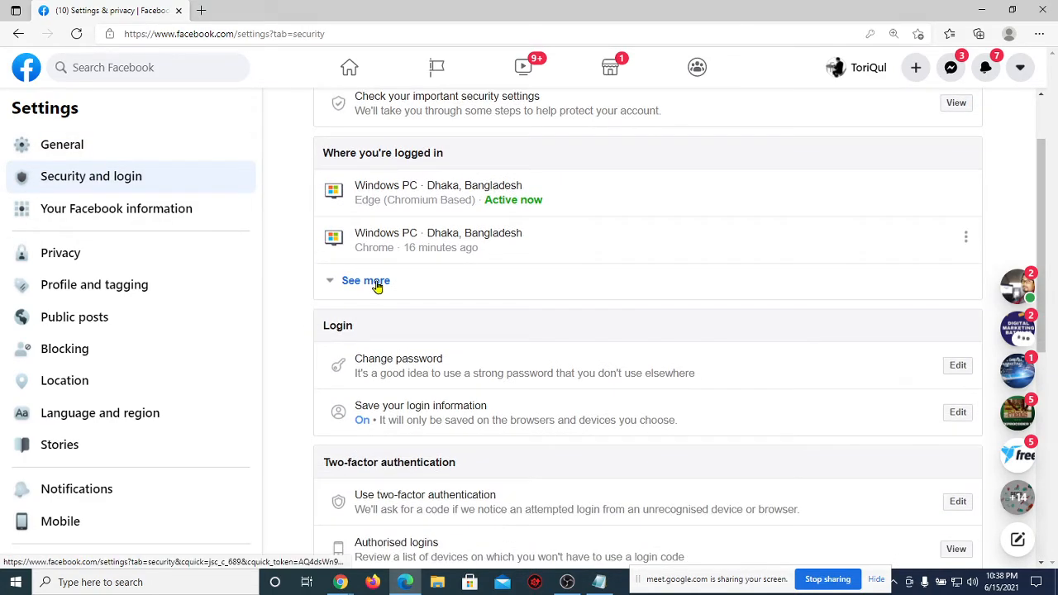
pyautogui.click(374, 284)
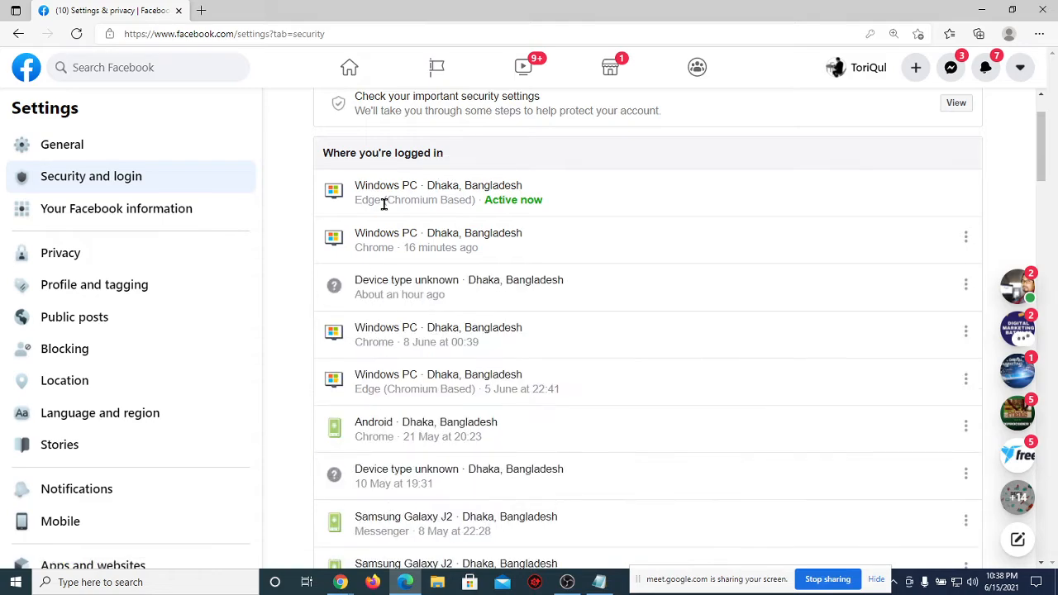
pyautogui.moveTo(424, 185); pyautogui.dragTo(355, 185)
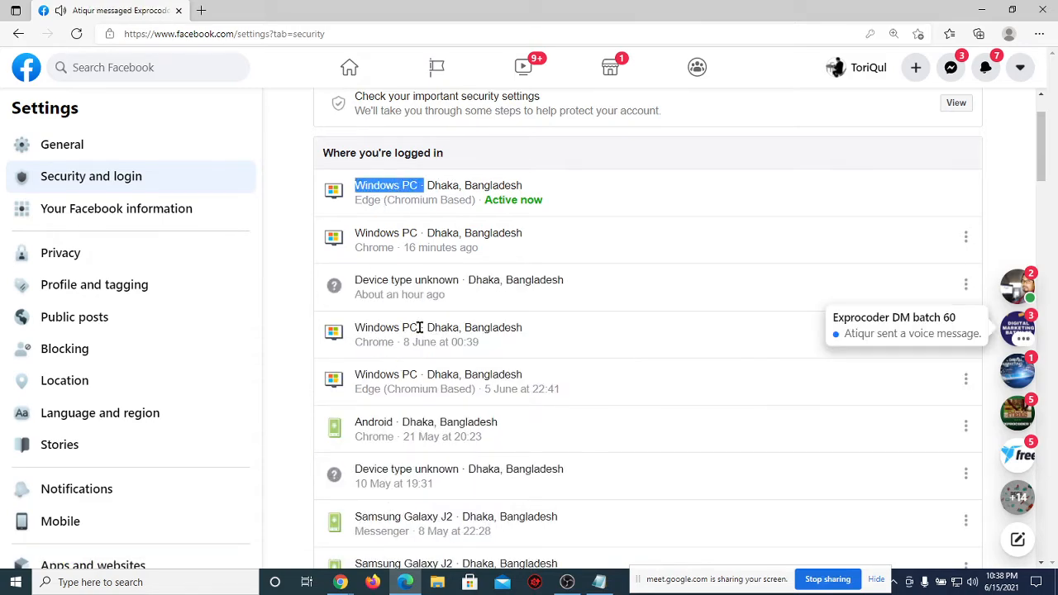
pyautogui.moveTo(419, 328); pyautogui.dragTo(299, 329)
pyautogui.moveTo(340, 582)
pyautogui.click(295, 542)
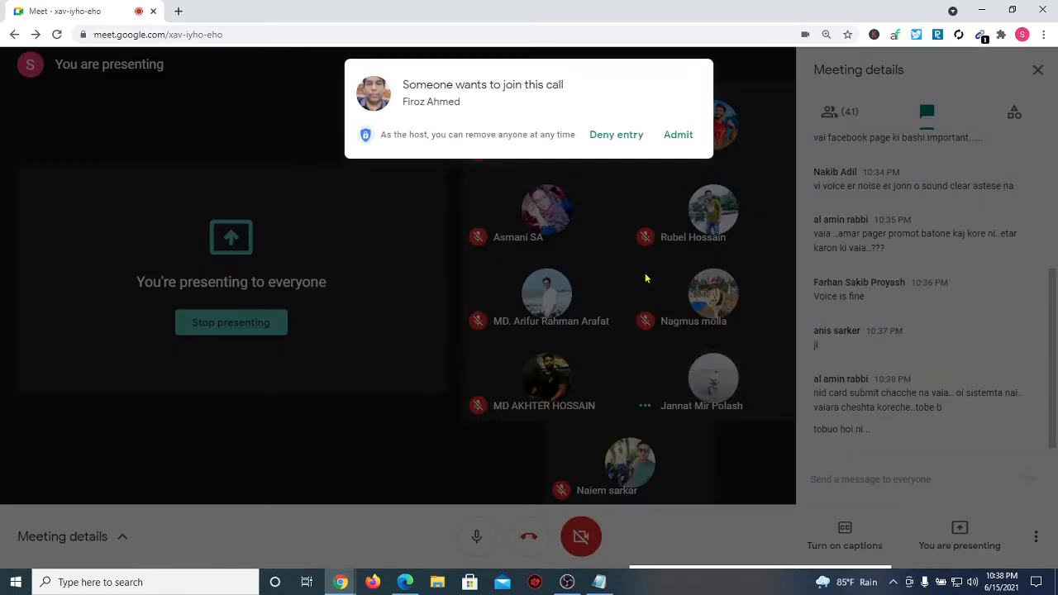
# Step: Admit the person asking to join, bringing the Meet call to 43 participants
pyautogui.click(662, 140)
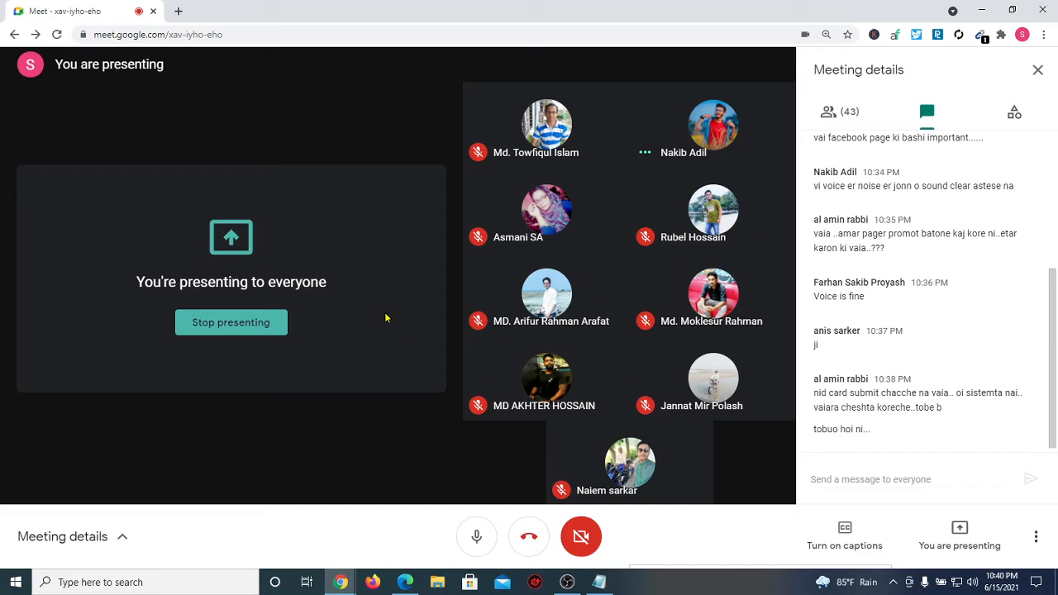
# Step: Bring the Edge window with Facebook's logged-in sessions list back to the front
pyautogui.click(403, 581)
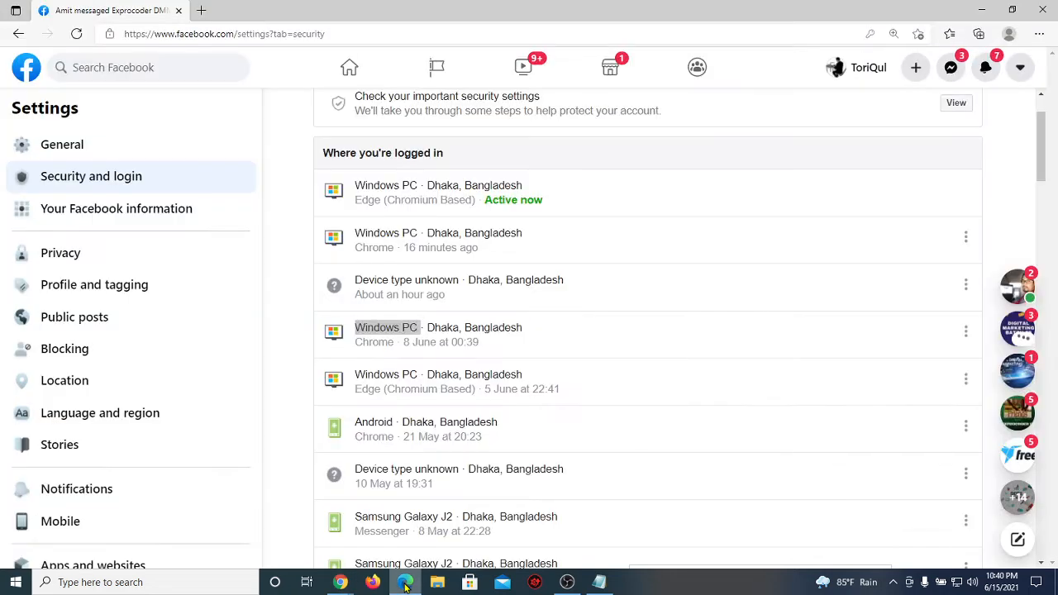
# Step: Replace the Notepad notes with the heading 'Facebook Business manager' and a row of bullet dots
pyautogui.click(197, 10)
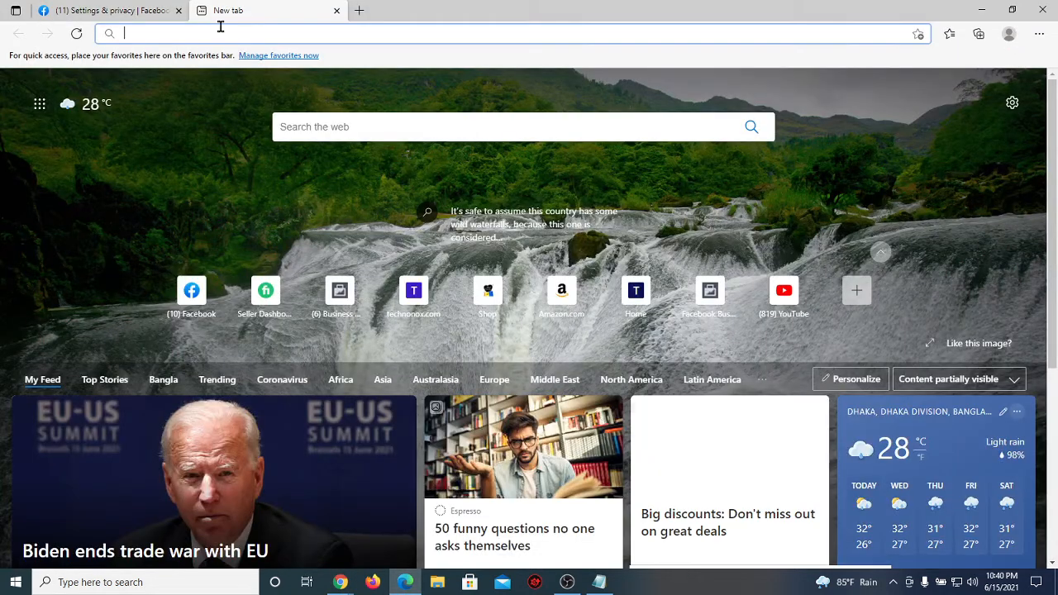
pyautogui.click(599, 582)
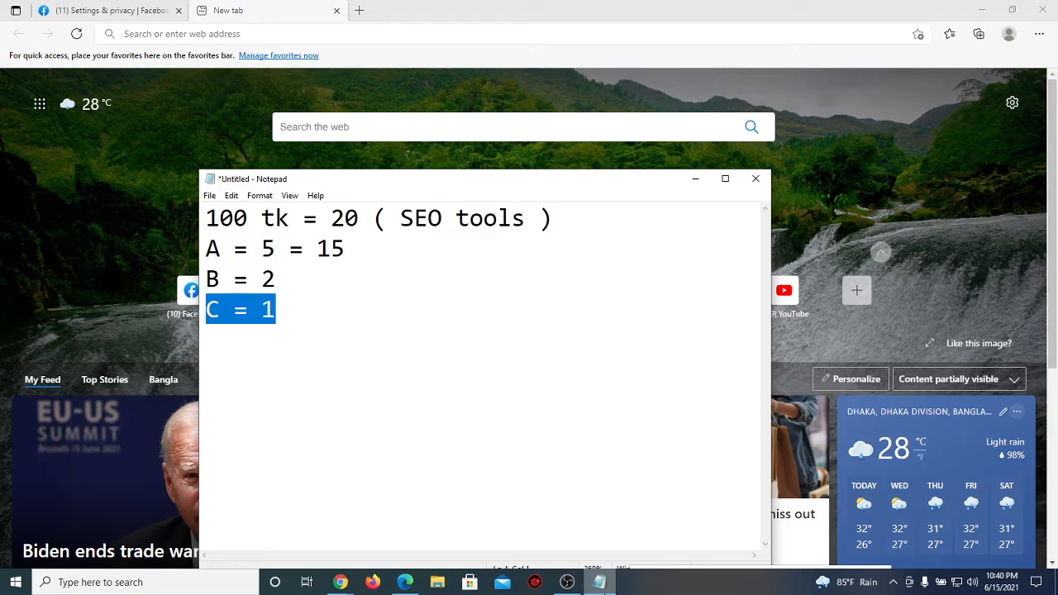
pyautogui.hotkey('ctrl', 'a')
pyautogui.press('BackSpace')
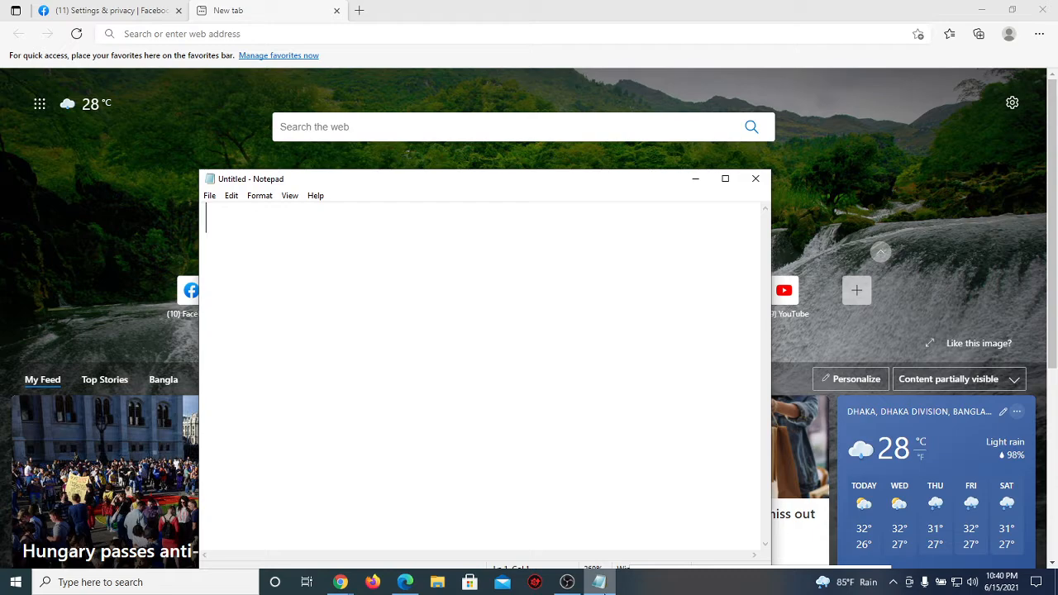
pyautogui.write('F')
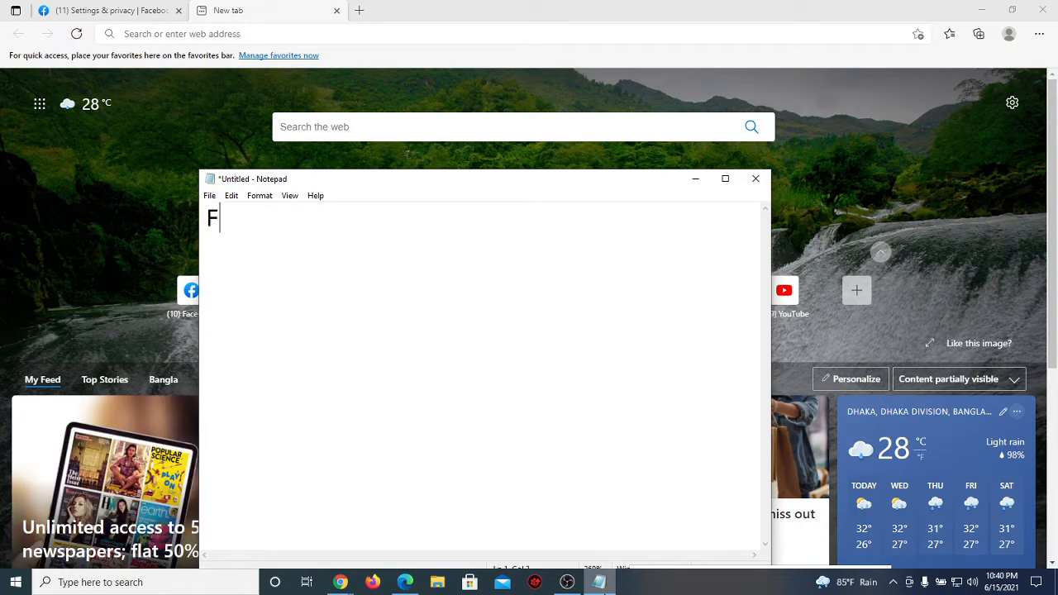
pyautogui.write('acebook')
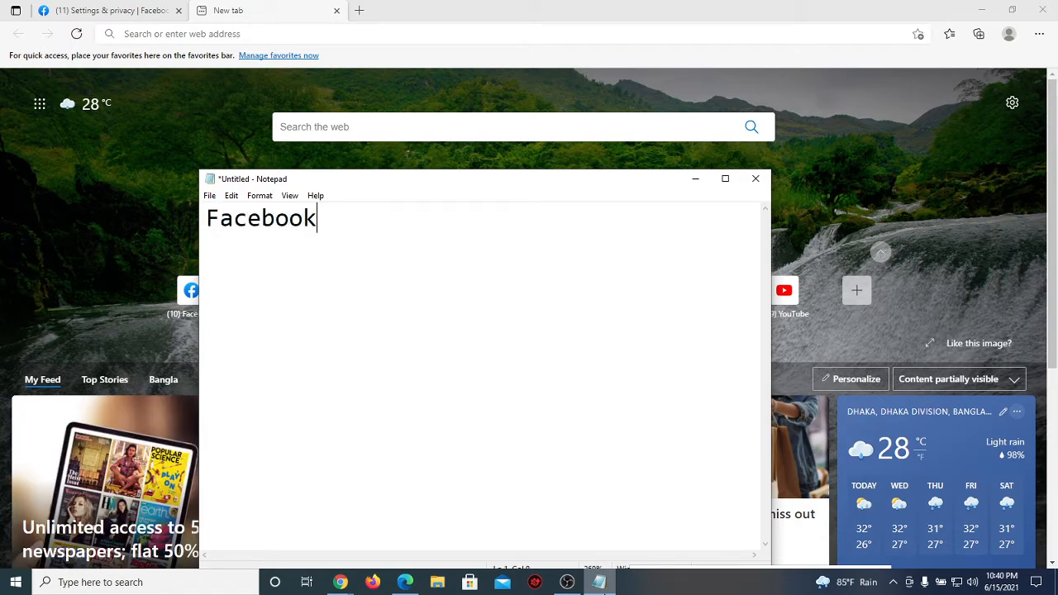
pyautogui.write(' Business')
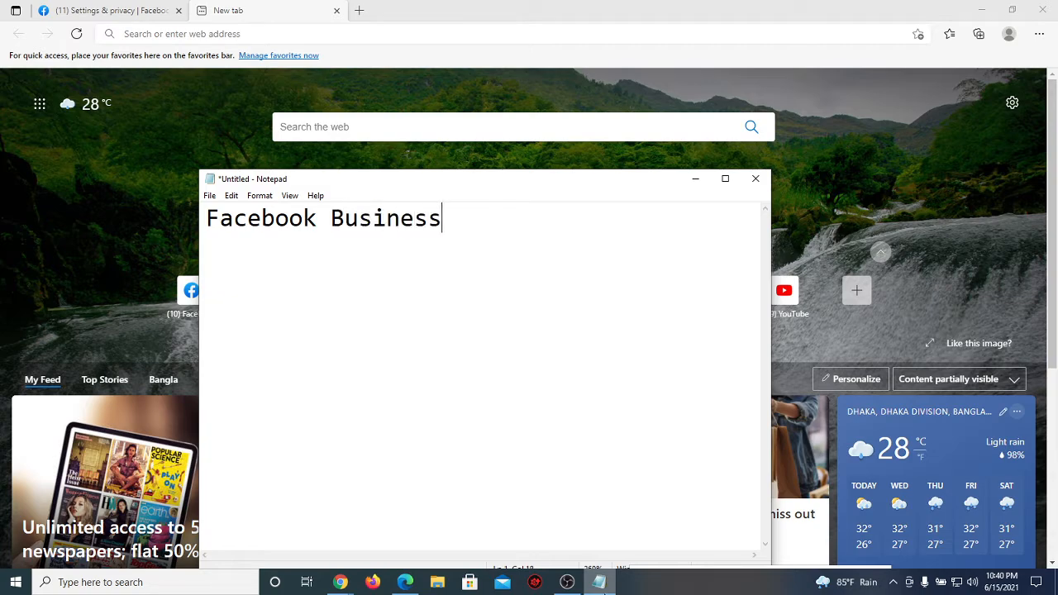
pyautogui.write(' manager')
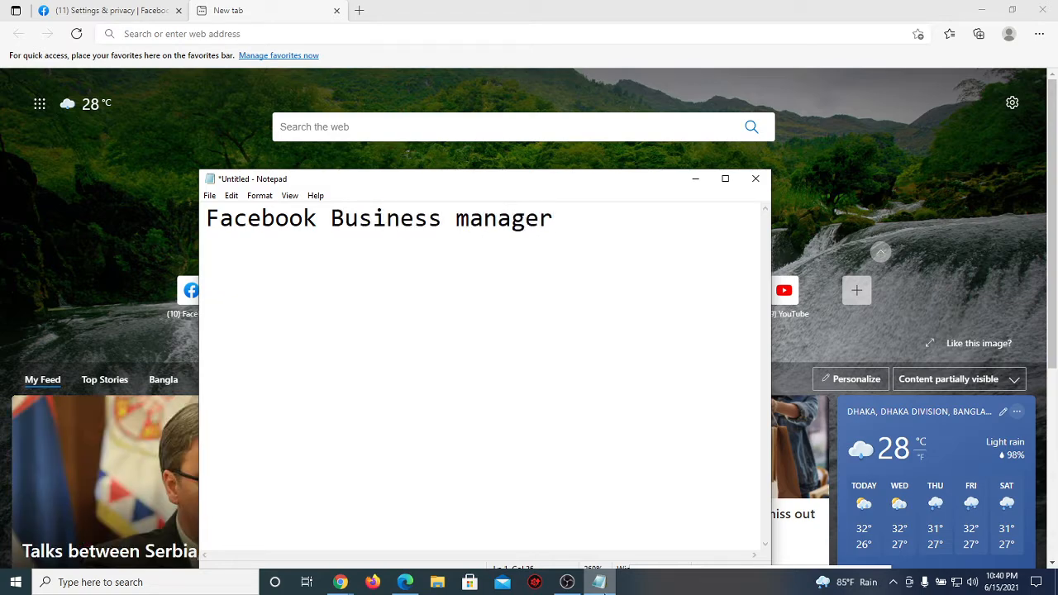
pyautogui.press('Return')
pyautogui.write('•••••••••••••••••••••••••••')
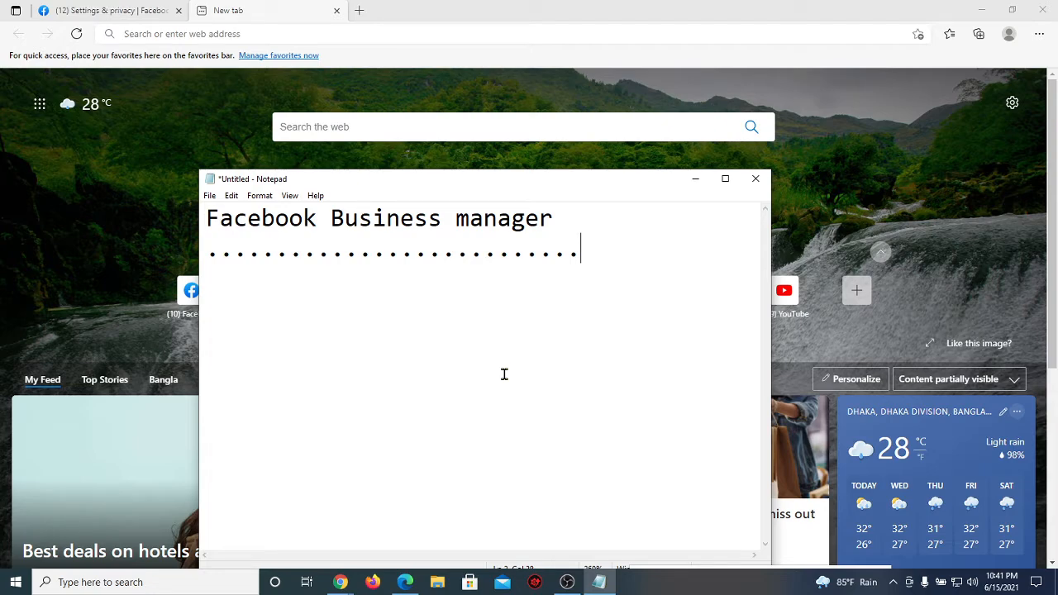
pyautogui.click(336, 582)
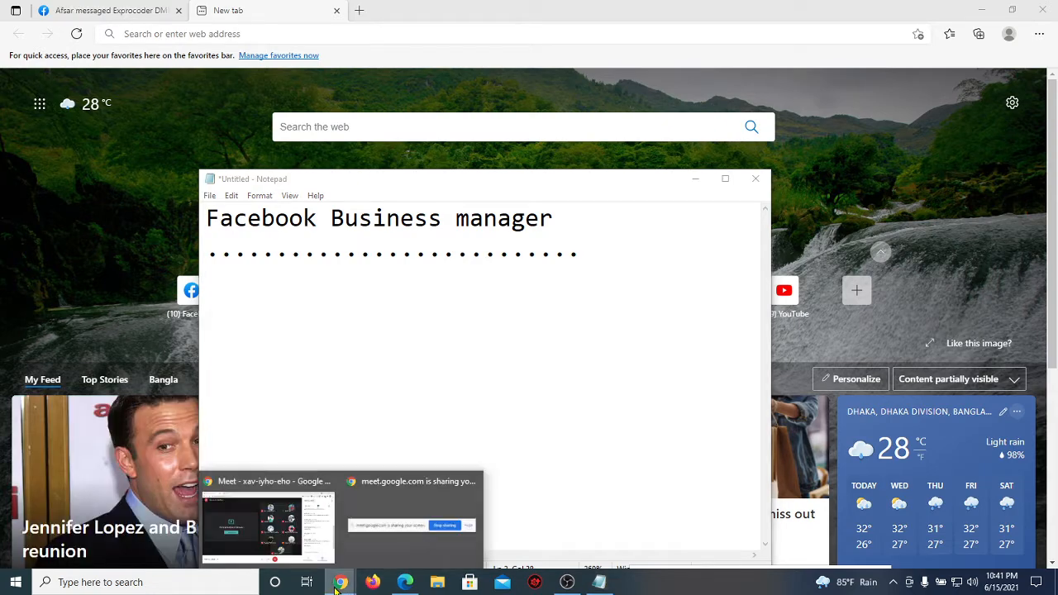
pyautogui.click(273, 543)
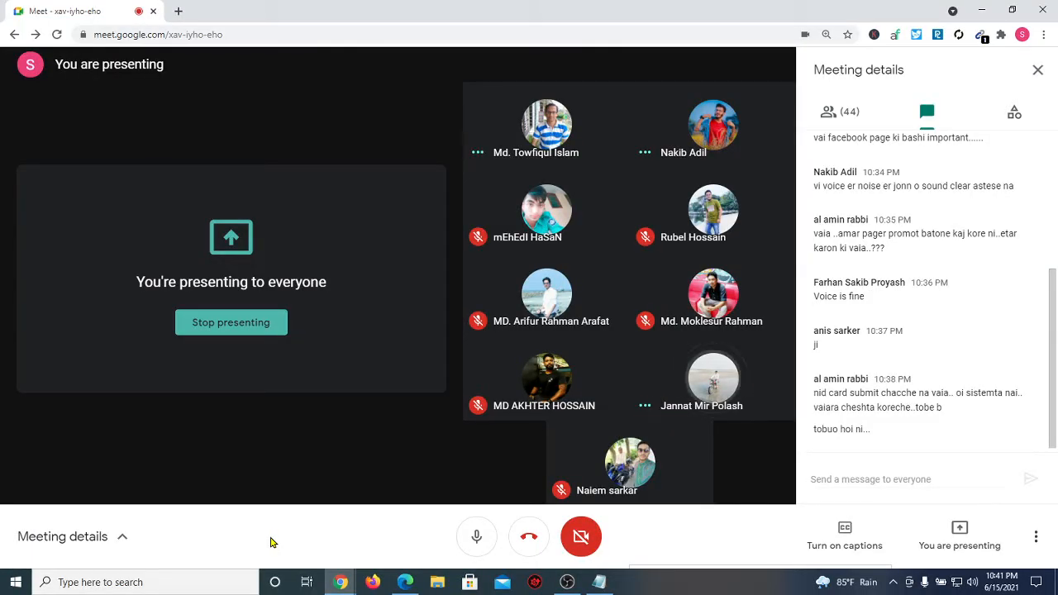
pyautogui.click(405, 581)
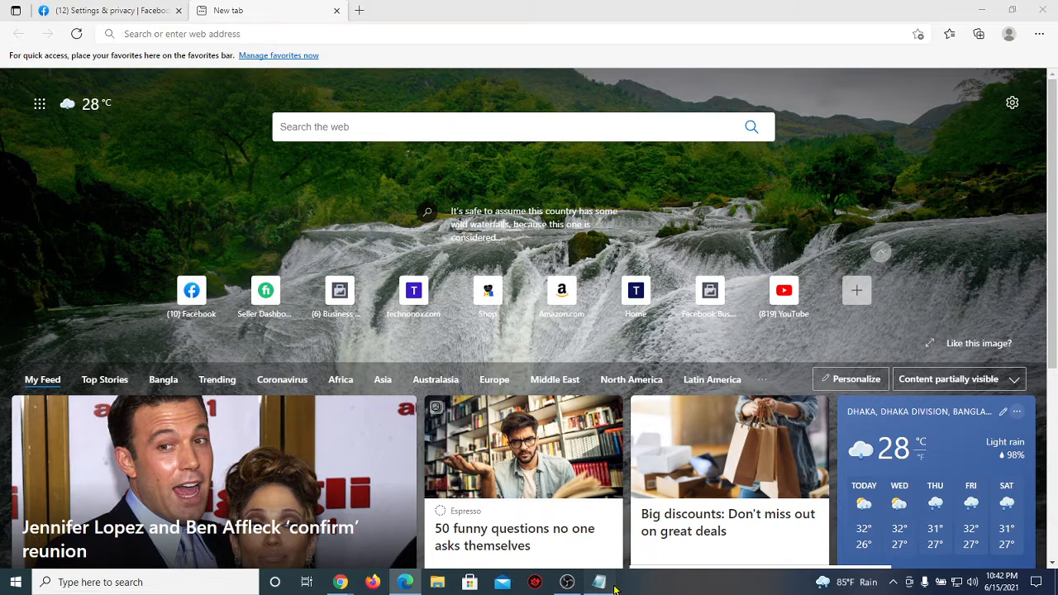
pyautogui.click(599, 581)
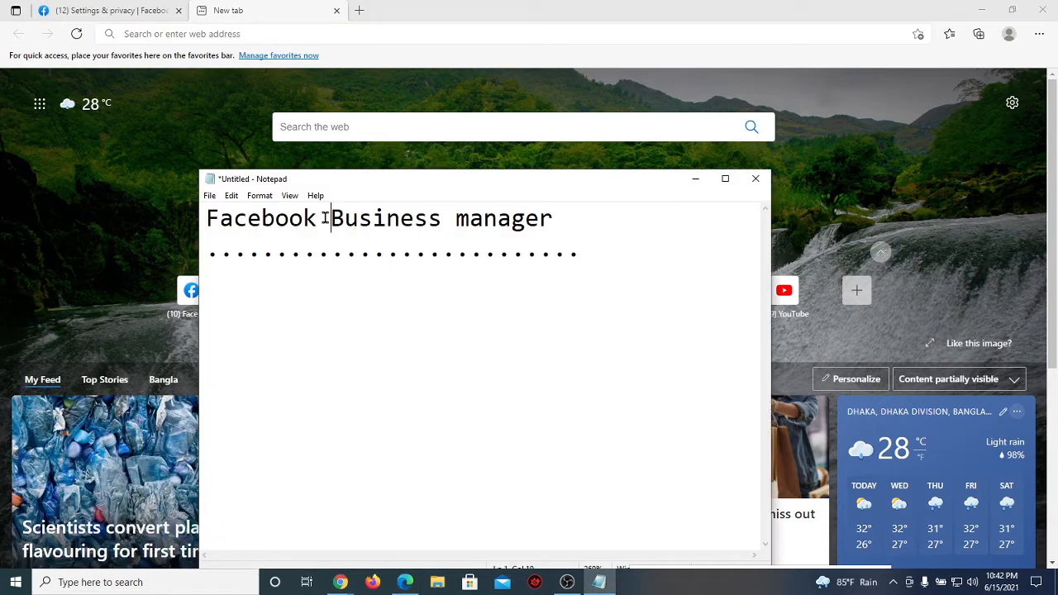
pyautogui.moveTo(323, 217); pyautogui.dragTo(558, 217)
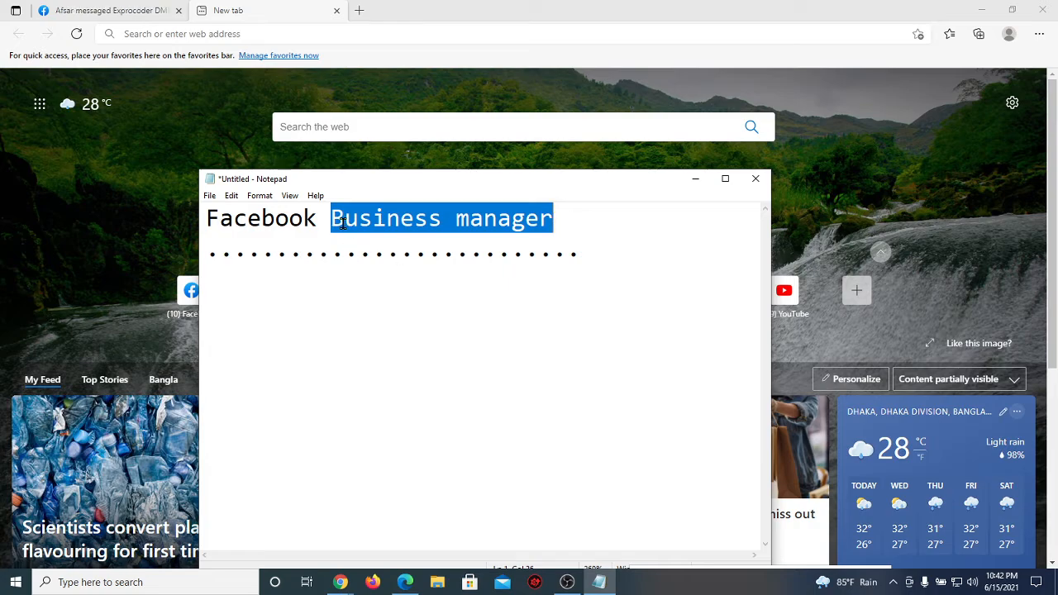
pyautogui.moveTo(331, 218); pyautogui.dragTo(346, 218)
pyautogui.moveTo(471, 220); pyautogui.dragTo(456, 219)
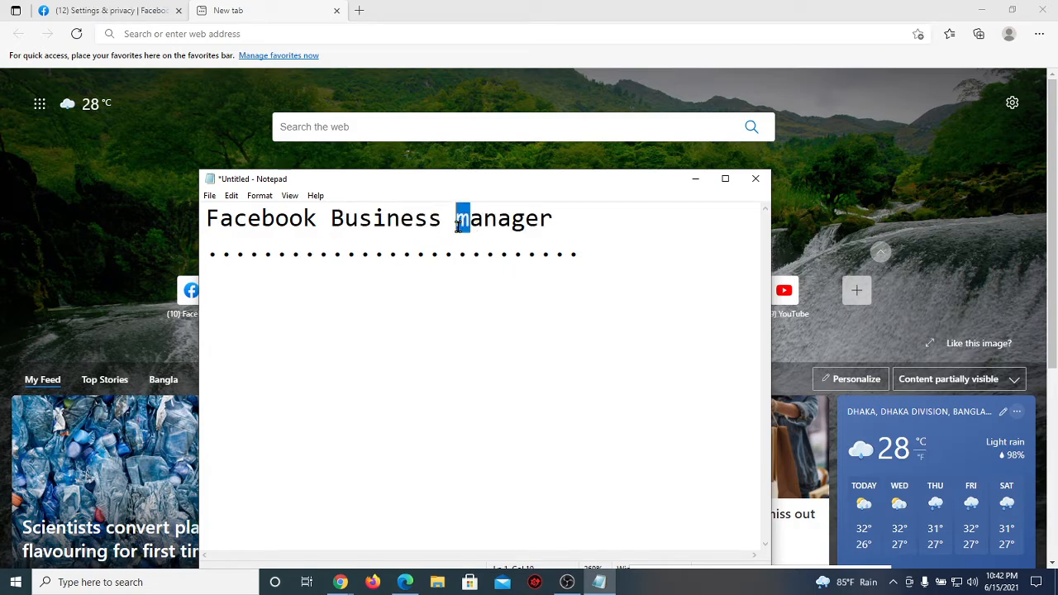
pyautogui.click(413, 220)
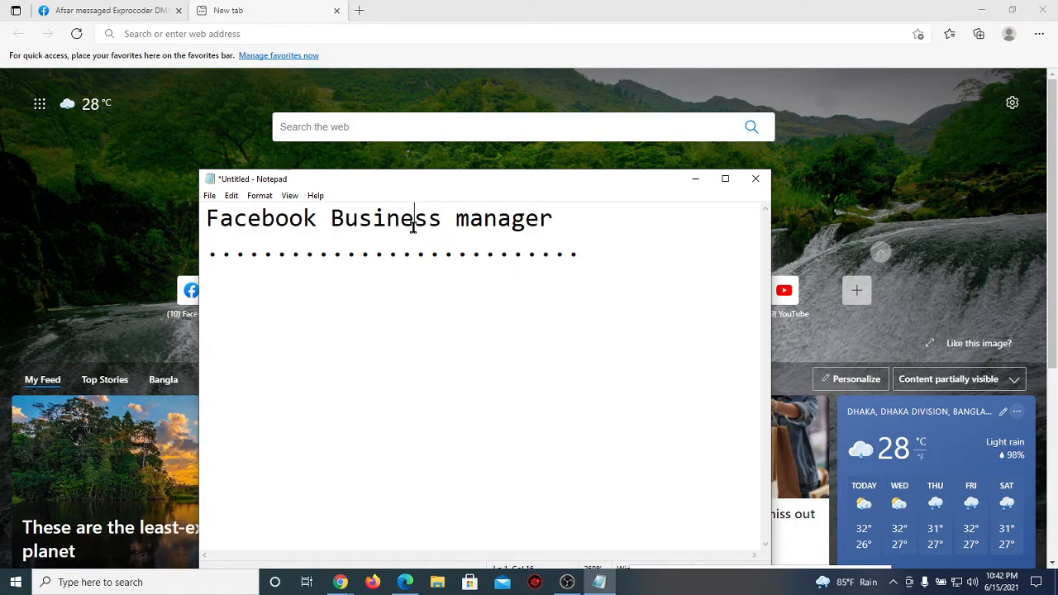
pyautogui.click(597, 221)
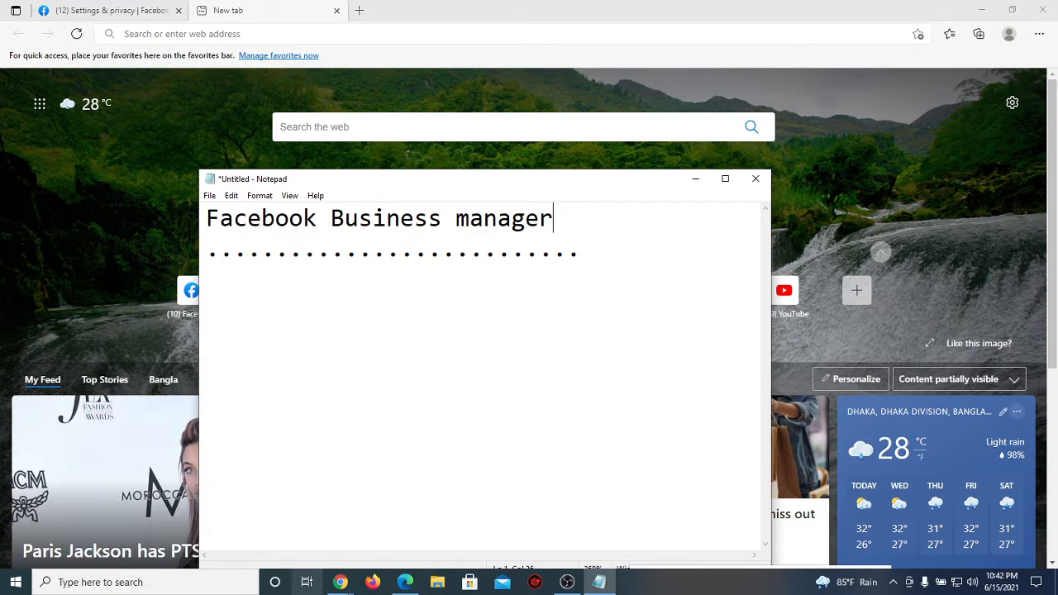
# Step: Admit each waiting person, then Admit all, bringing the Meet call to 47 participants
pyautogui.moveTo(331, 584)
pyautogui.click(269, 524)
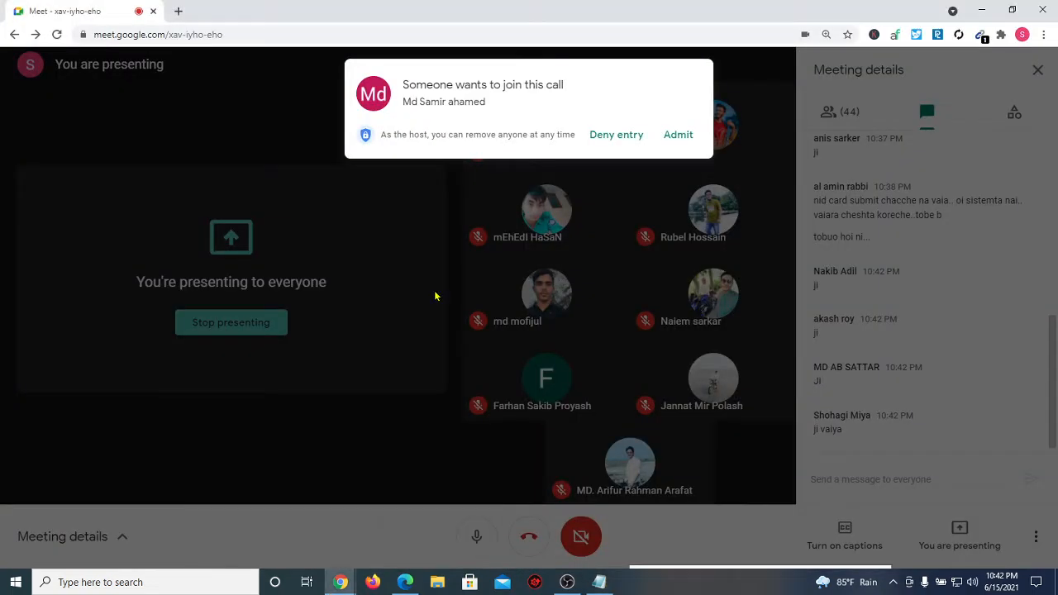
pyautogui.click(673, 134)
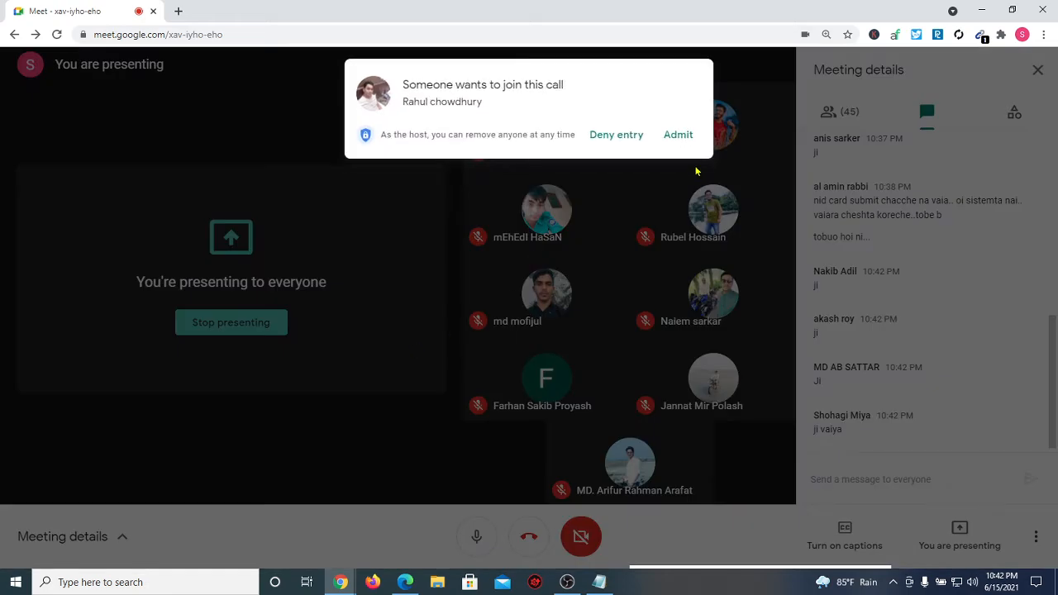
pyautogui.click(677, 134)
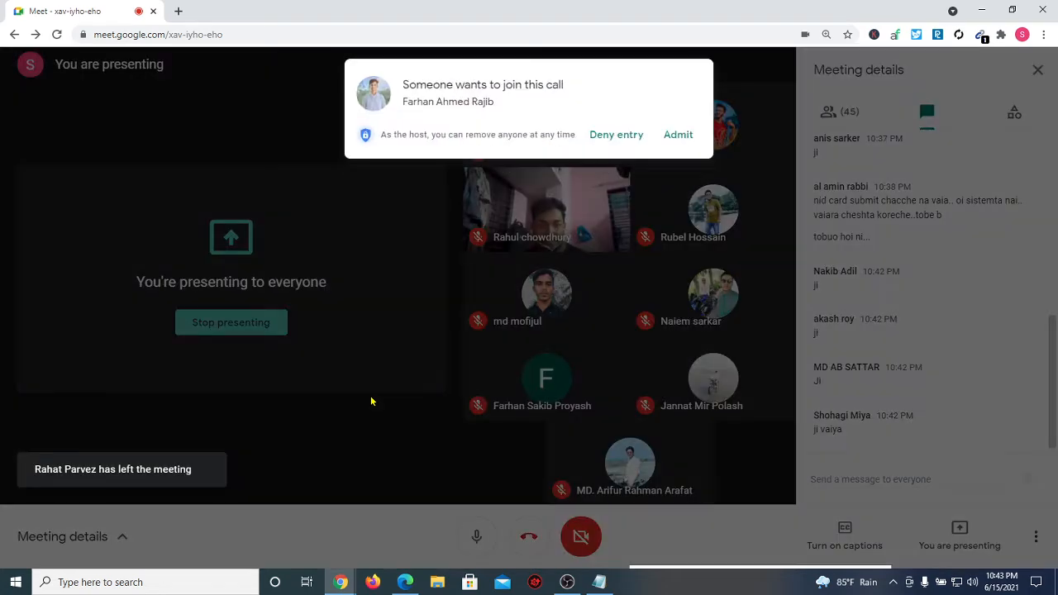
pyautogui.click(672, 136)
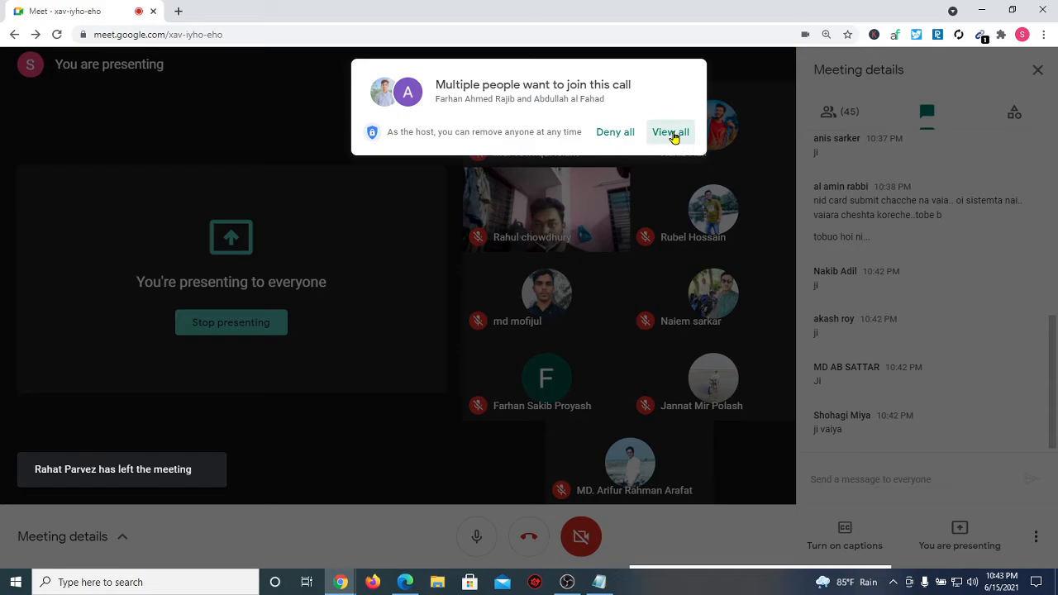
pyautogui.click(667, 228)
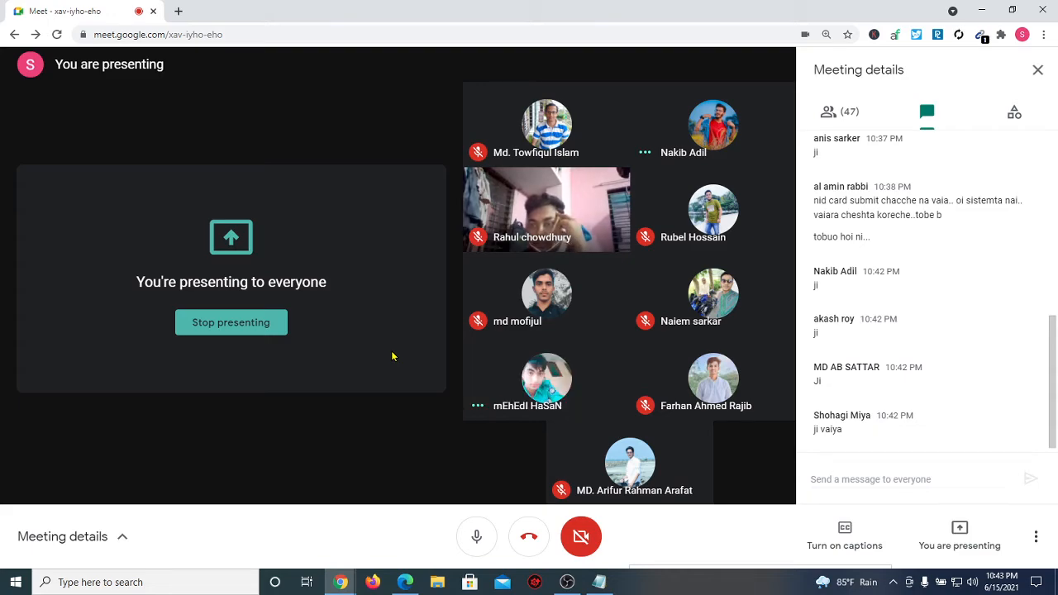
pyautogui.click(404, 581)
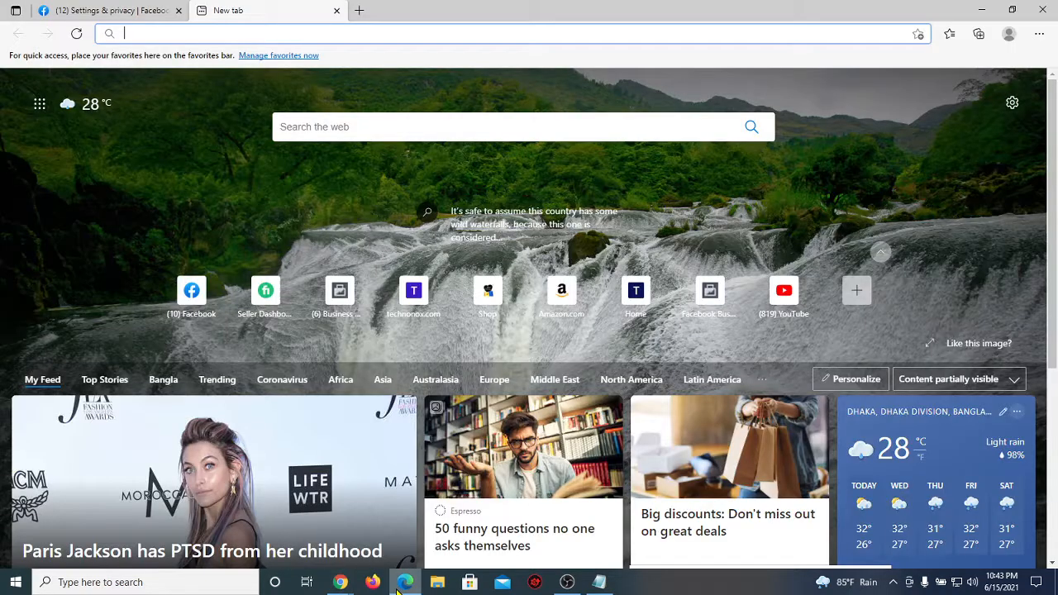
# Step: Bring the 'Facebook Business manager' Notepad note in front of the Edge new tab
pyautogui.click(599, 582)
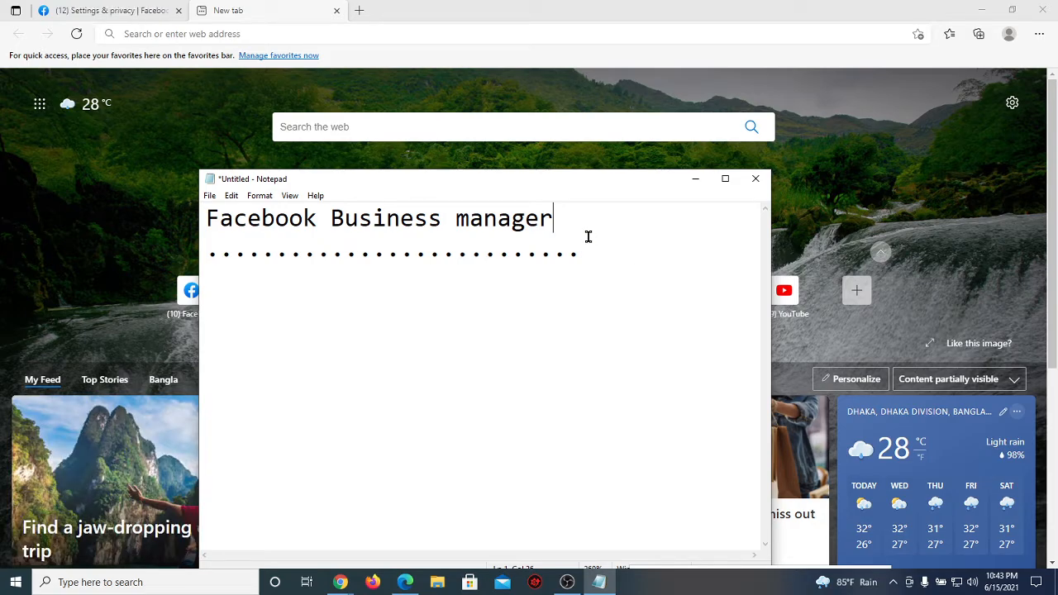
pyautogui.moveTo(555, 220); pyautogui.dragTo(322, 227)
pyautogui.click(321, 230)
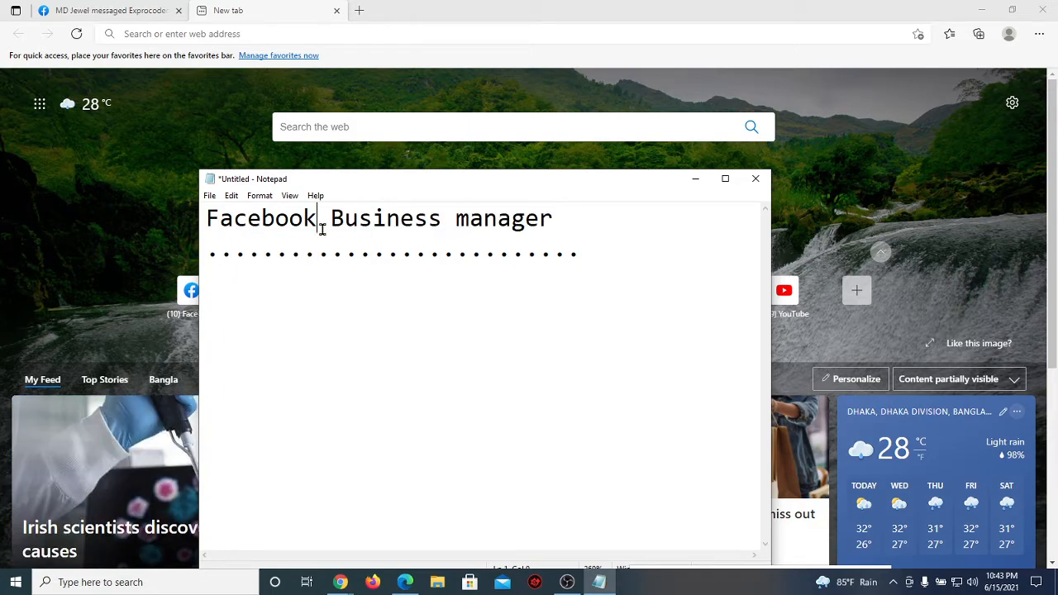
pyautogui.moveTo(331, 217); pyautogui.dragTo(207, 218)
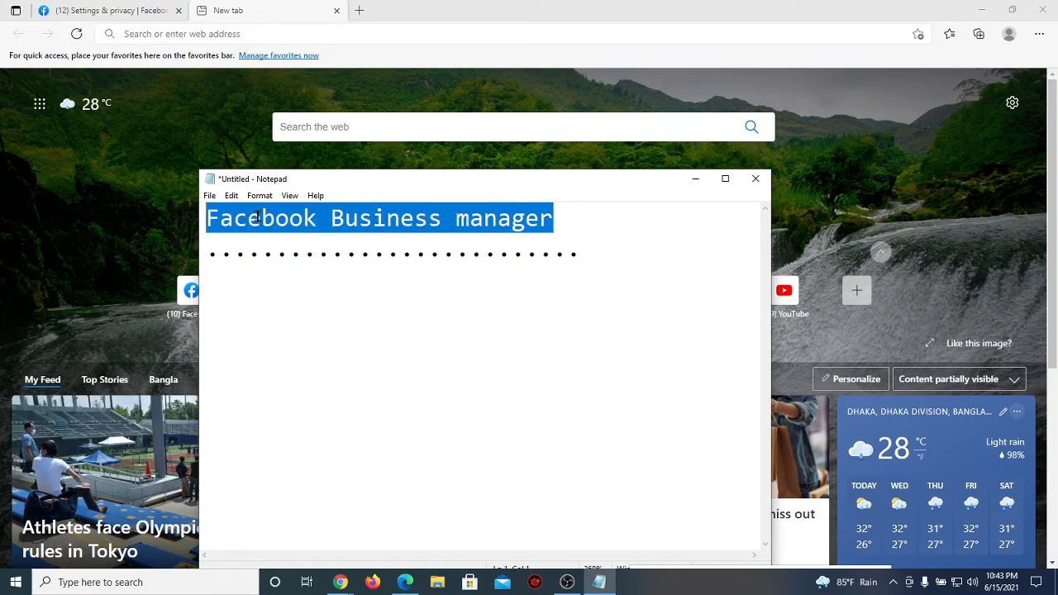
pyautogui.click(574, 217)
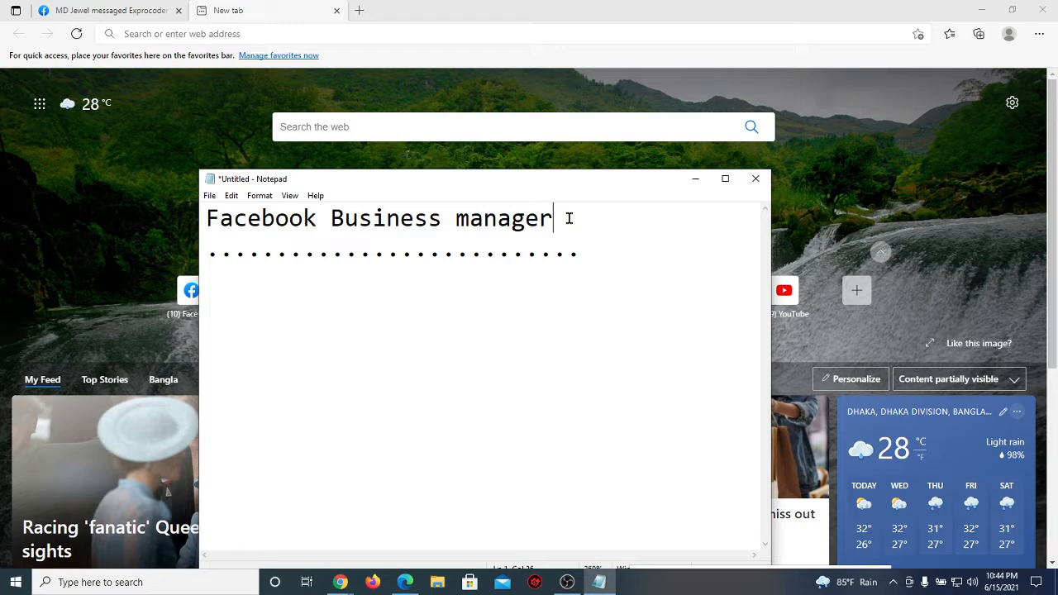
pyautogui.moveTo(566, 218); pyautogui.dragTo(207, 218)
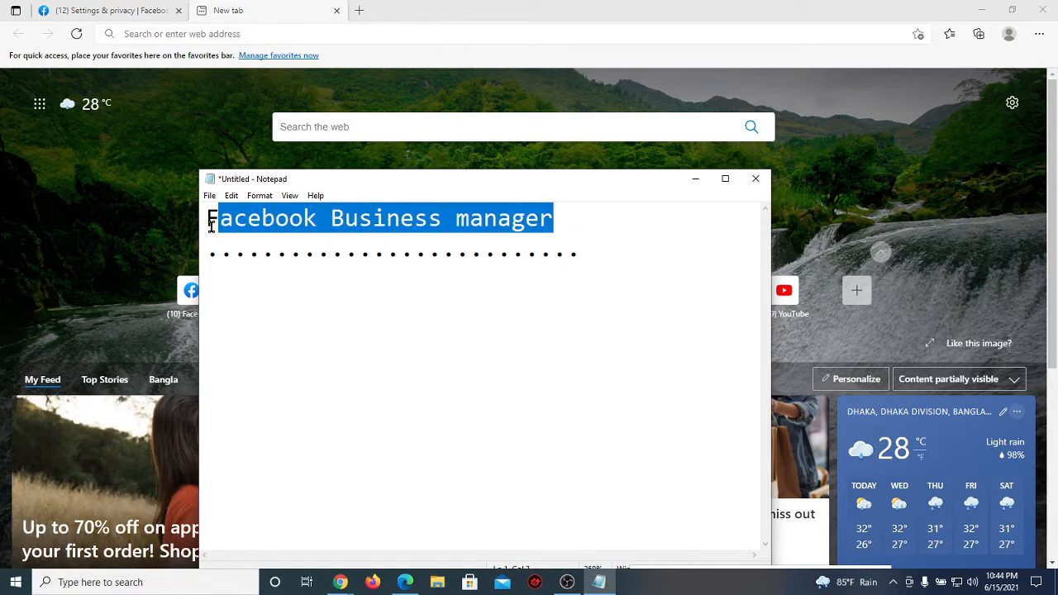
pyautogui.click(479, 246)
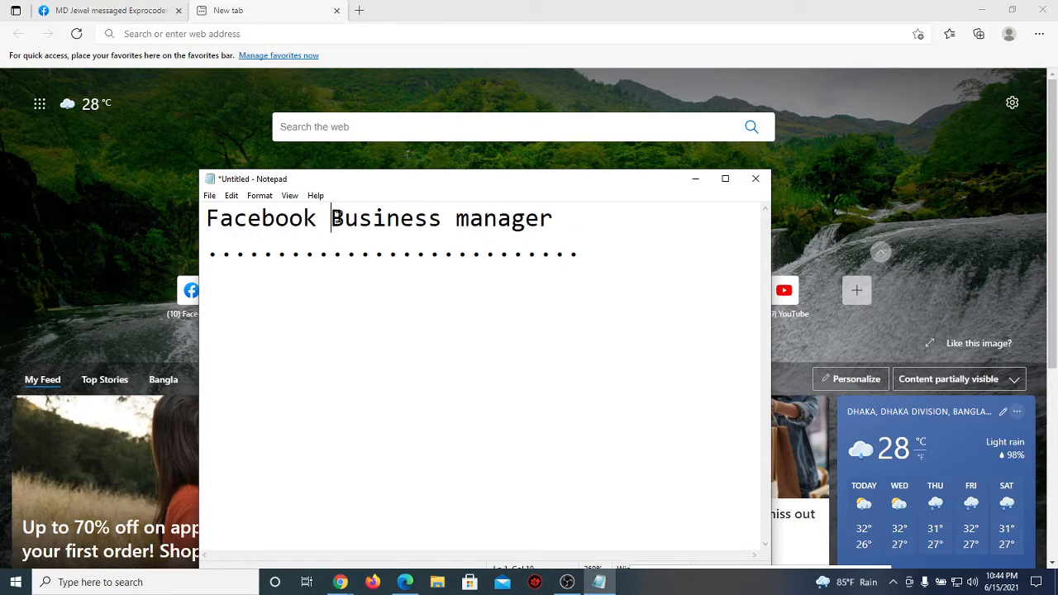
pyautogui.moveTo(331, 218); pyautogui.dragTo(553, 220)
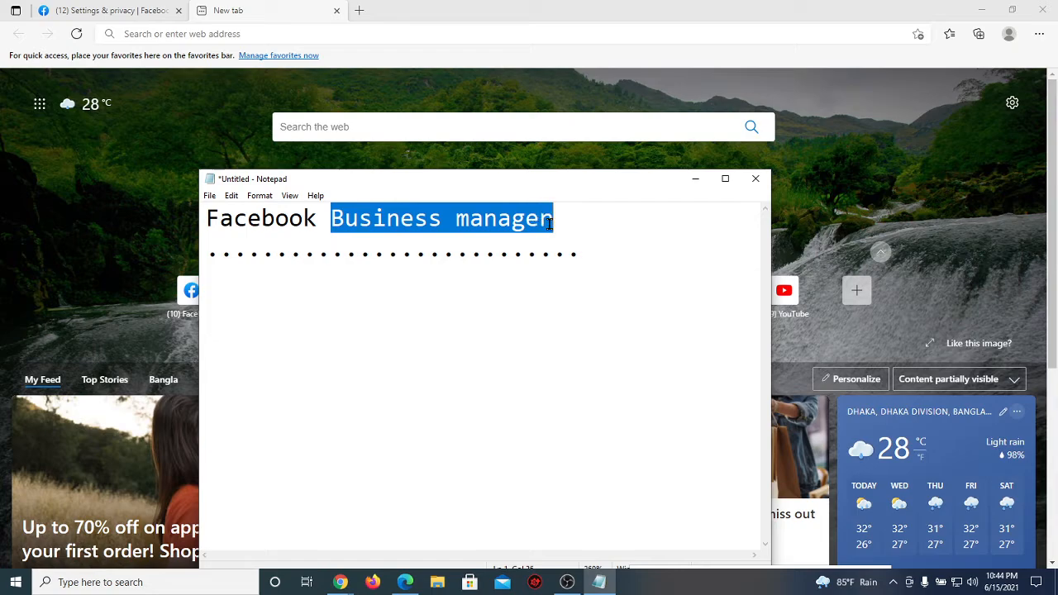
pyautogui.click(554, 219)
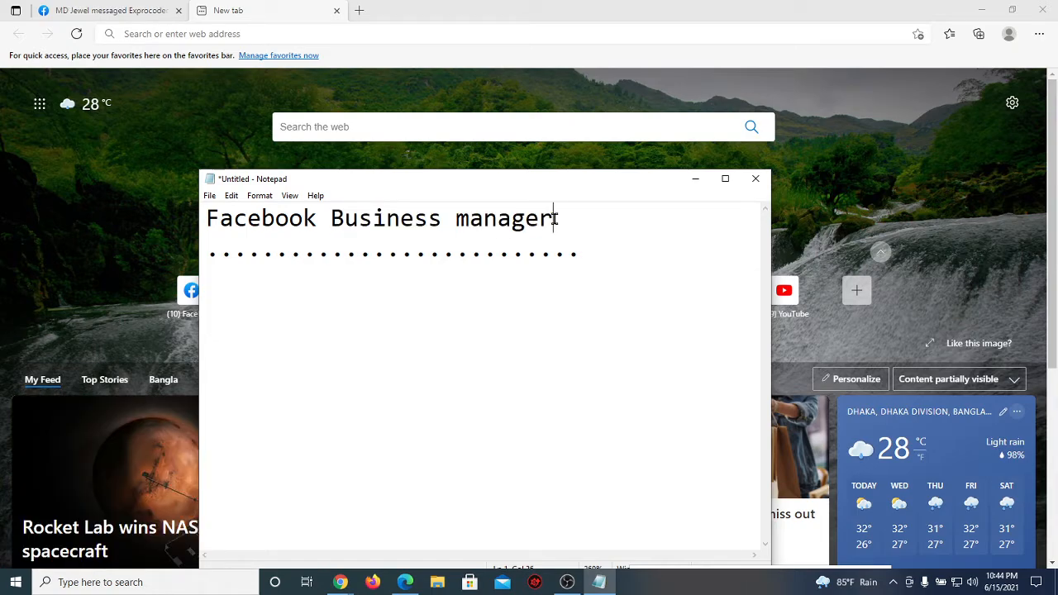
pyautogui.moveTo(554, 220); pyautogui.dragTo(331, 218)
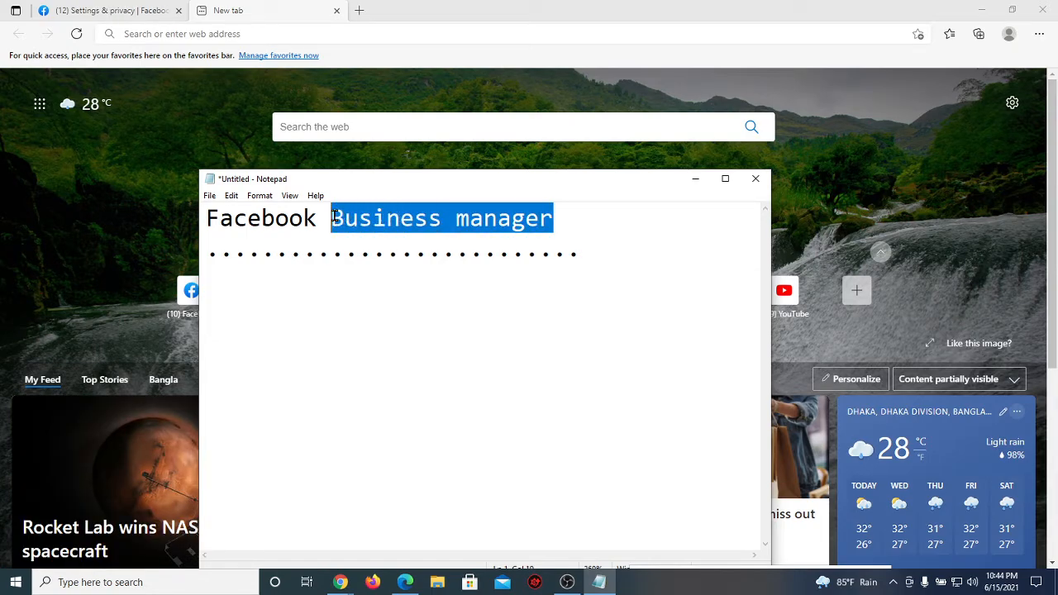
pyautogui.click(485, 216)
pyautogui.click(557, 216)
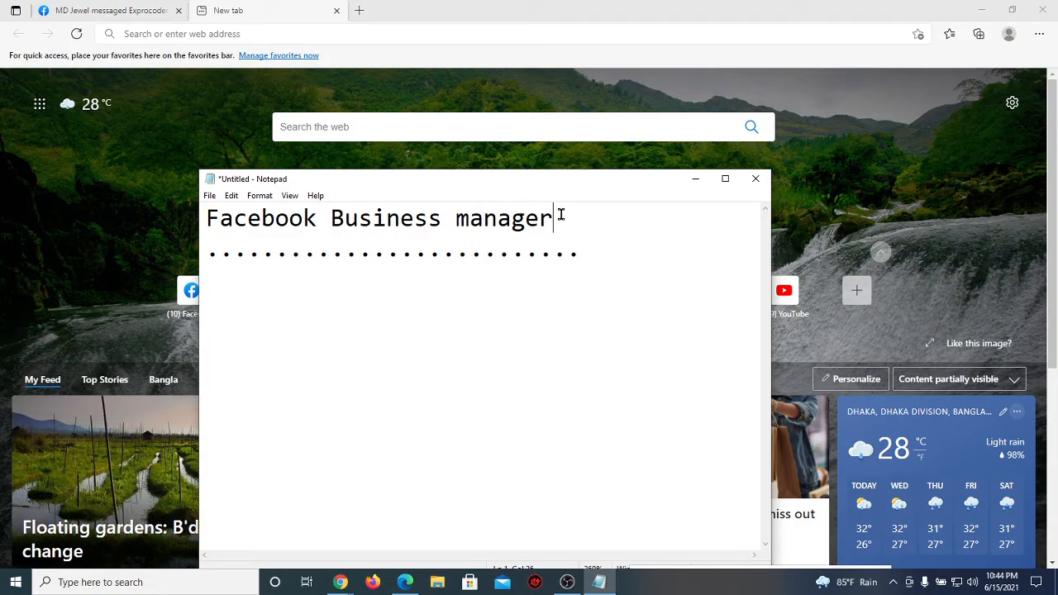
pyautogui.moveTo(557, 217); pyautogui.dragTo(323, 219)
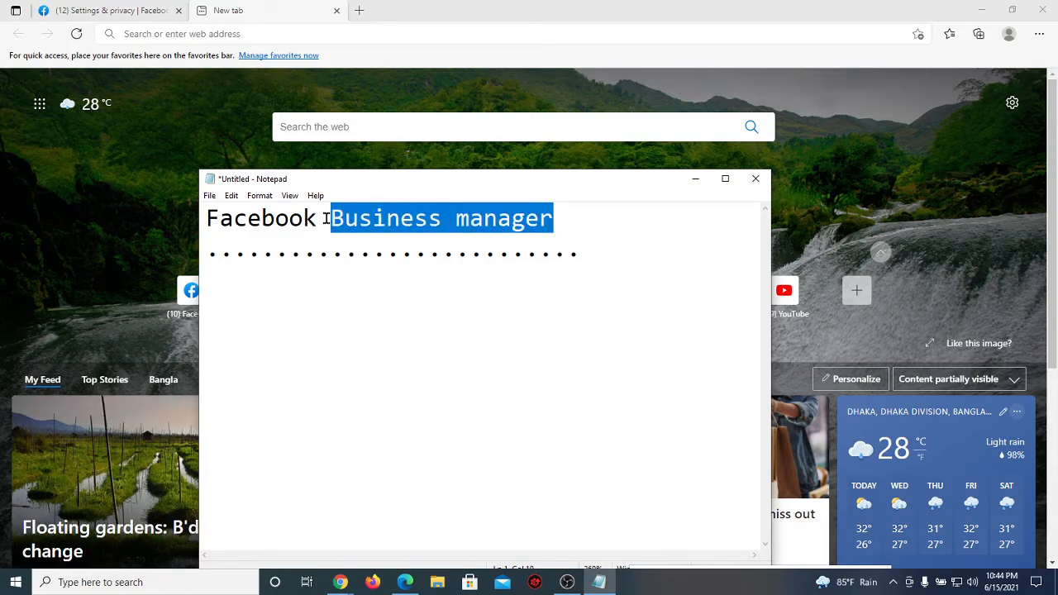
pyautogui.click(327, 218)
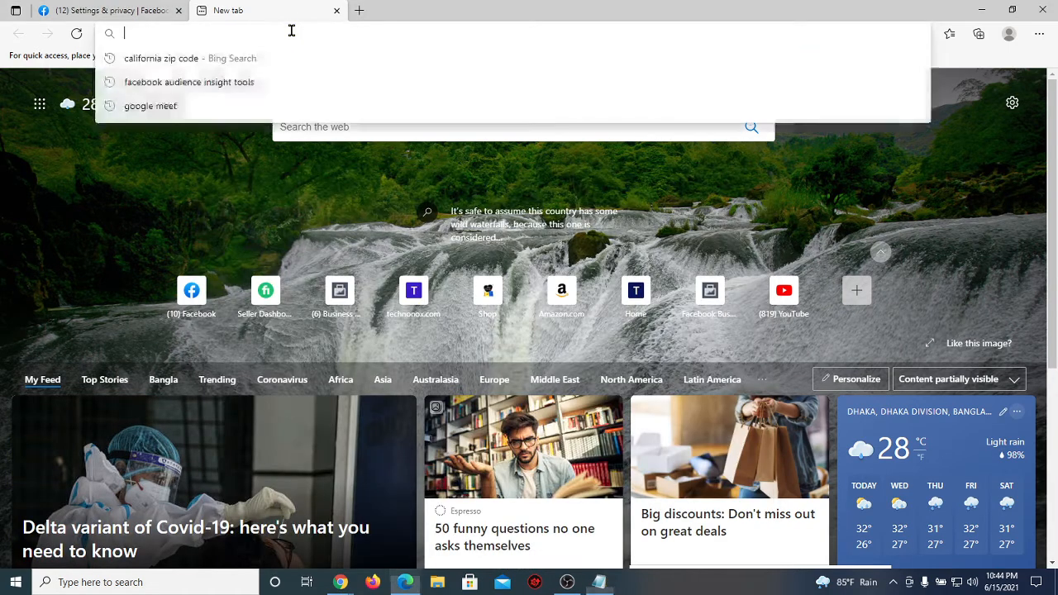
pyautogui.click(291, 31)
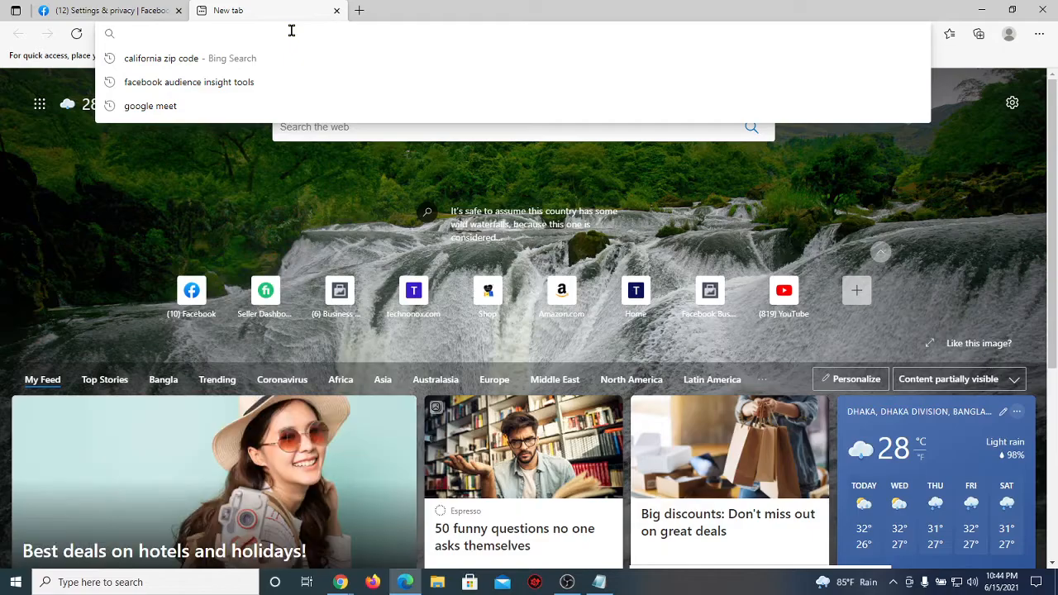
# Step: Autocomplete business.facebook.com in Edge's address bar and select and copy the full address
pyautogui.write('business.facebook.com')
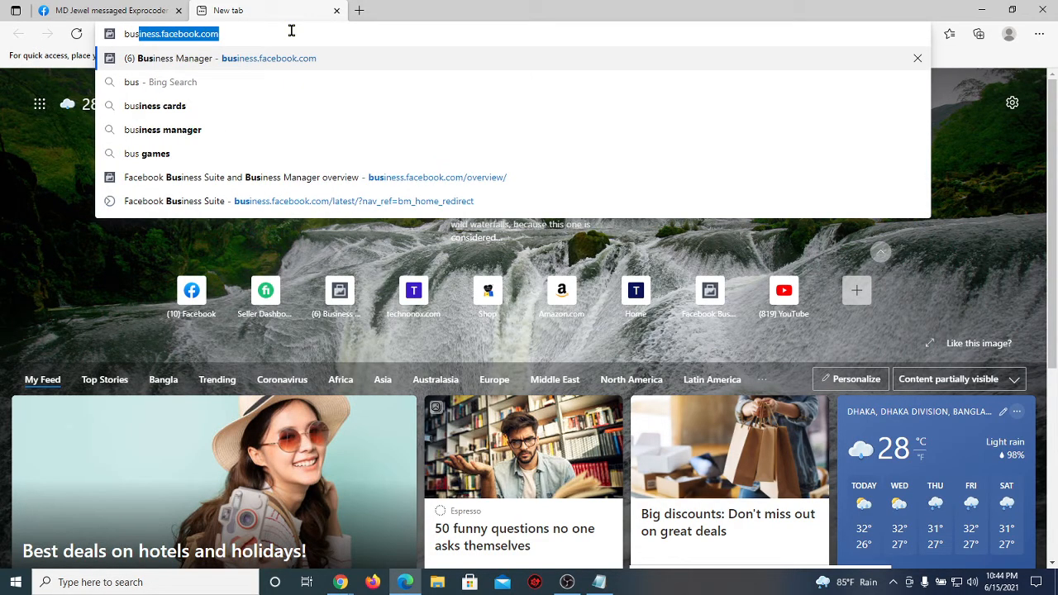
pyautogui.doubleClick(269, 33)
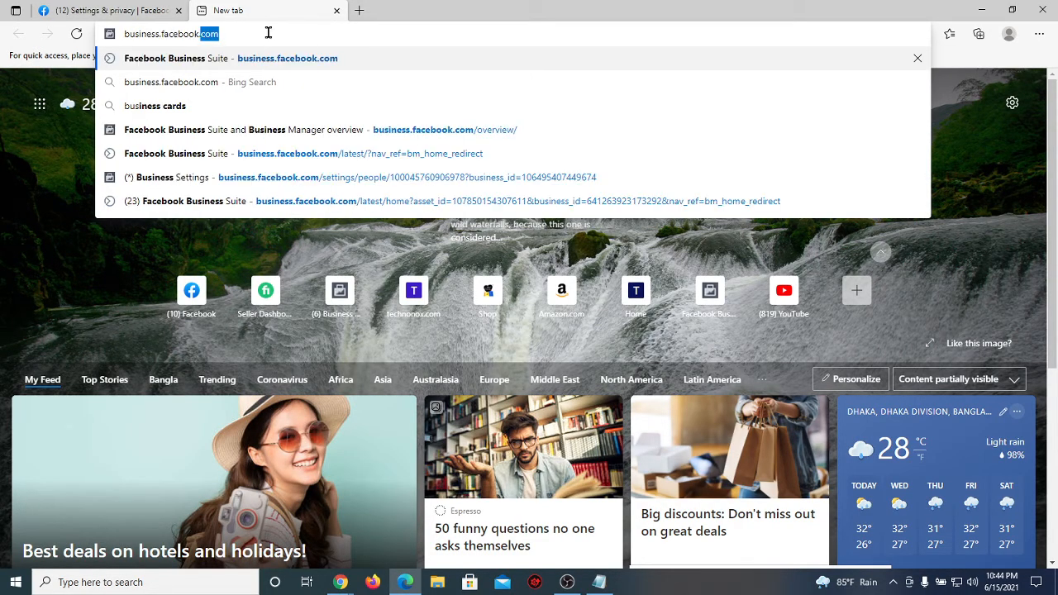
pyautogui.moveTo(268, 33); pyautogui.dragTo(122, 37)
pyautogui.hotkey('ctrl', 'c')
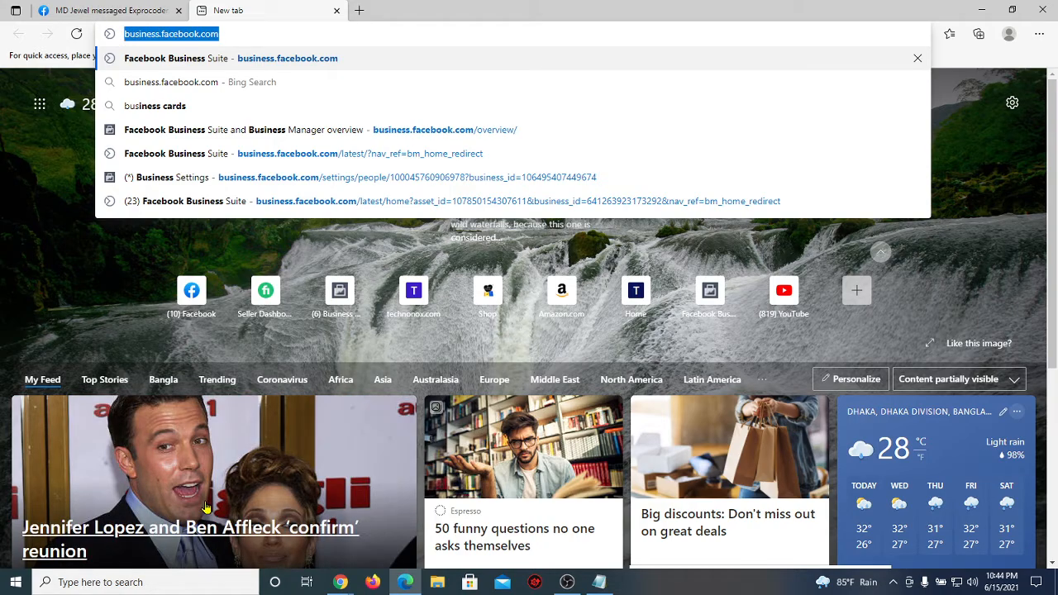
pyautogui.click(341, 582)
pyautogui.click(309, 540)
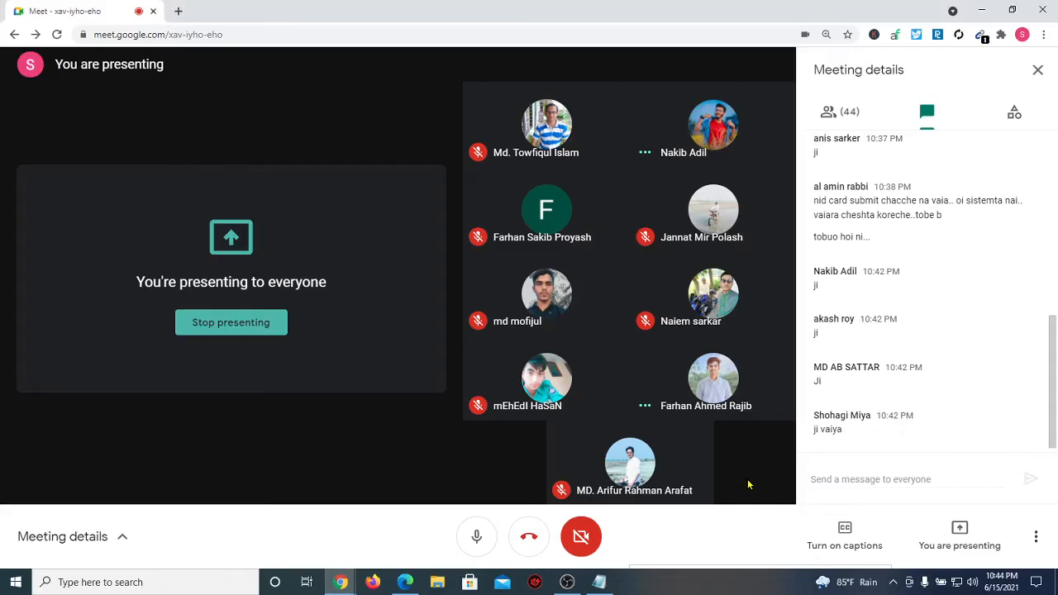
pyautogui.hotkey('ctrl', 'v')
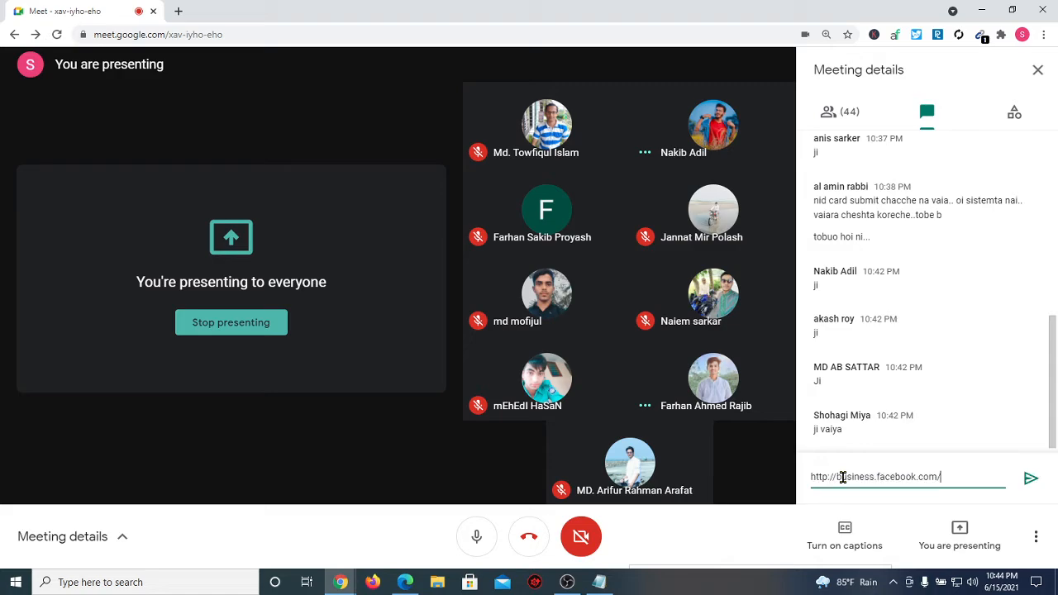
pyautogui.press('Return')
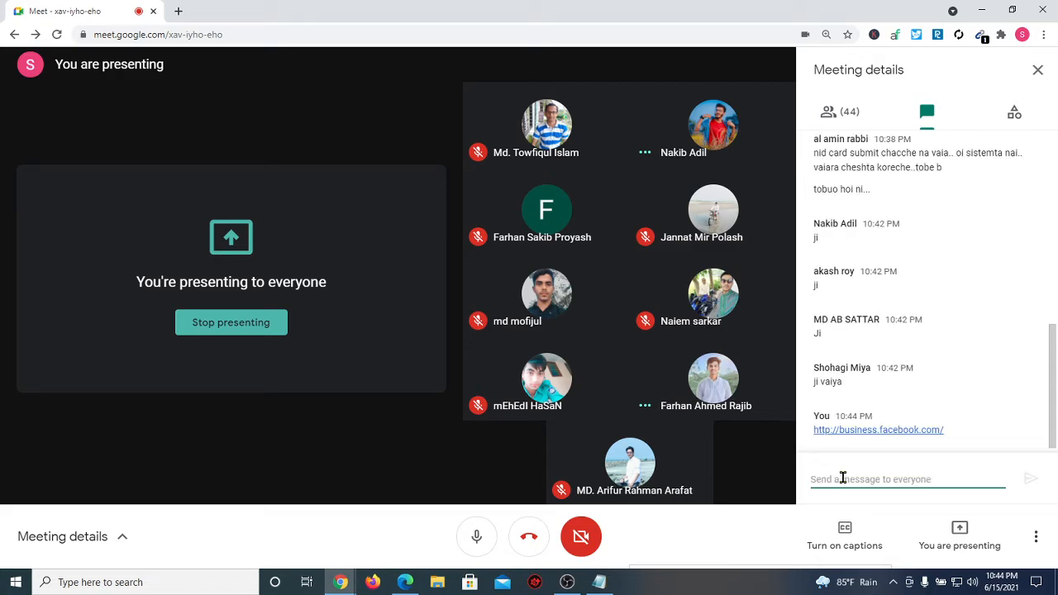
pyautogui.click(405, 581)
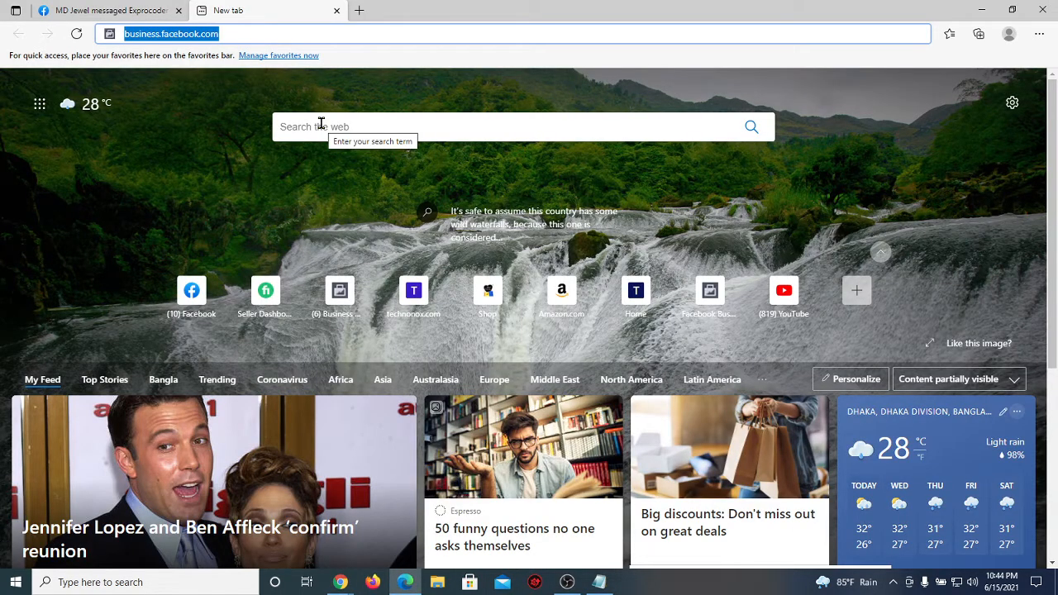
# Step: Load business.facebook.com to reach My Online Shop's Business Manager home and select its address
pyautogui.press('Return')
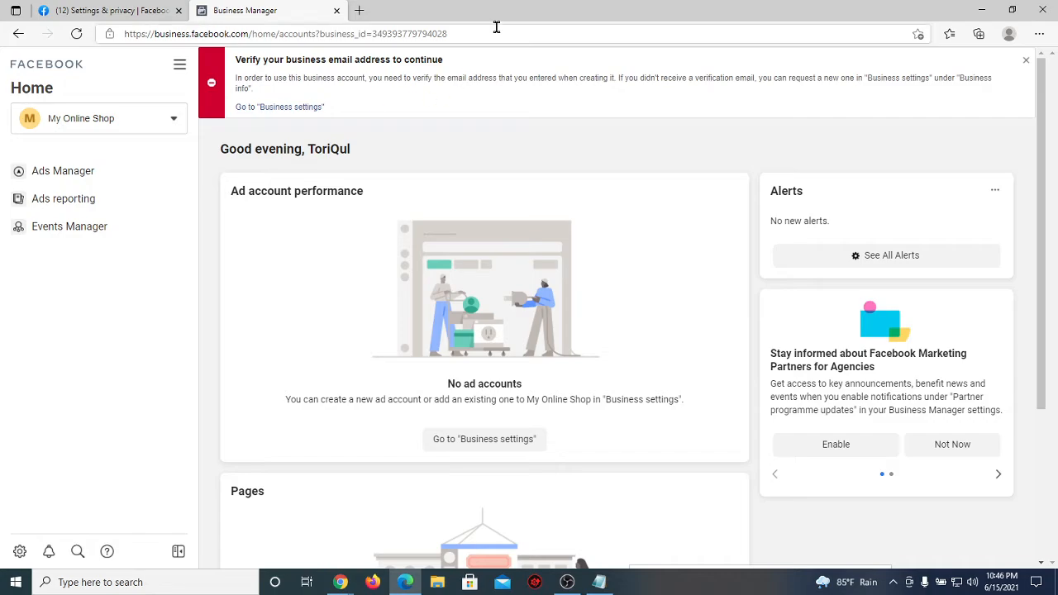
pyautogui.moveTo(496, 28); pyautogui.dragTo(255, 37)
# Step: Change the address path to /overview/ to load the Business Manager overview page
pyautogui.write('overview')
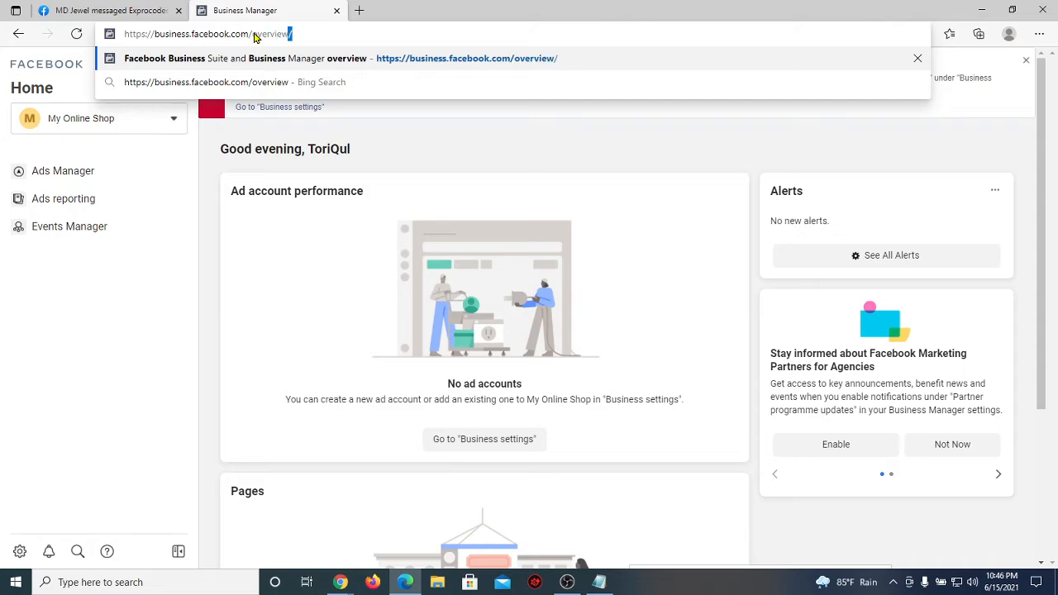
pyautogui.press('Return')
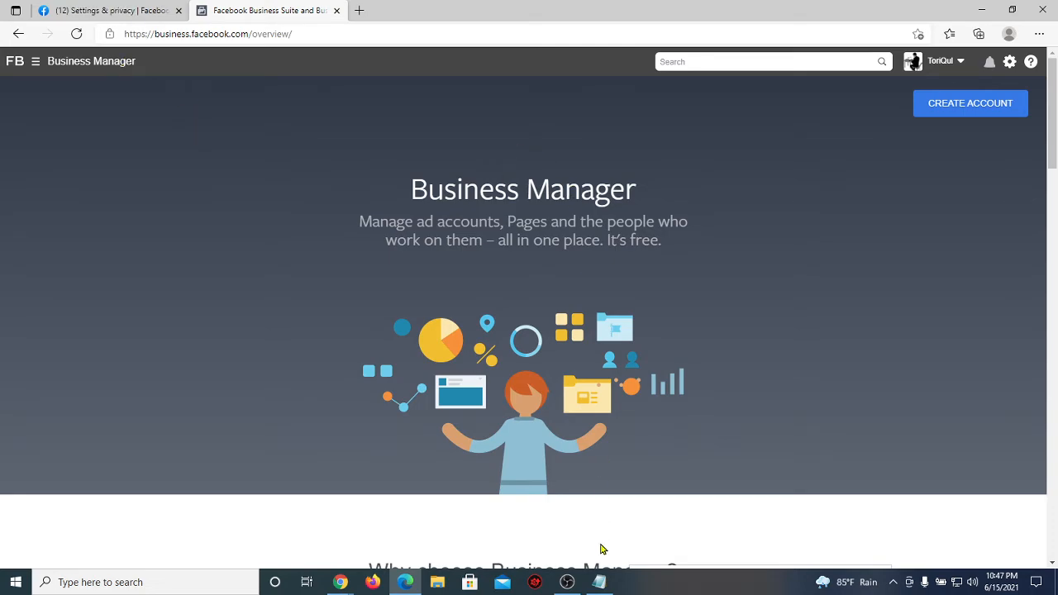
pyautogui.click(599, 583)
# Step: Append ' = 1' after 'Facebook Business manager' on the notes' first line
pyautogui.click(633, 274)
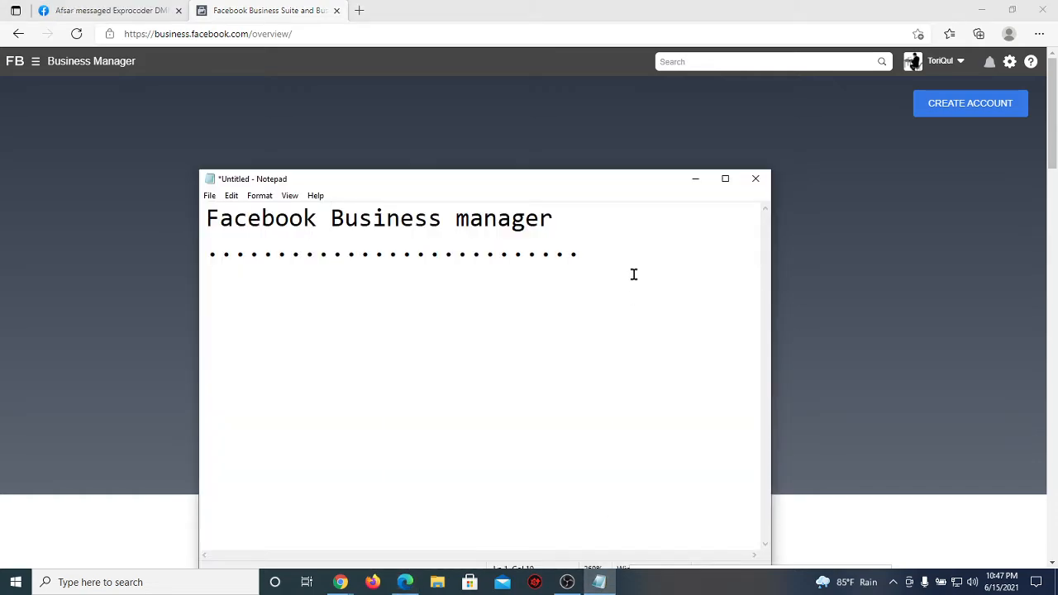
pyautogui.click(591, 220)
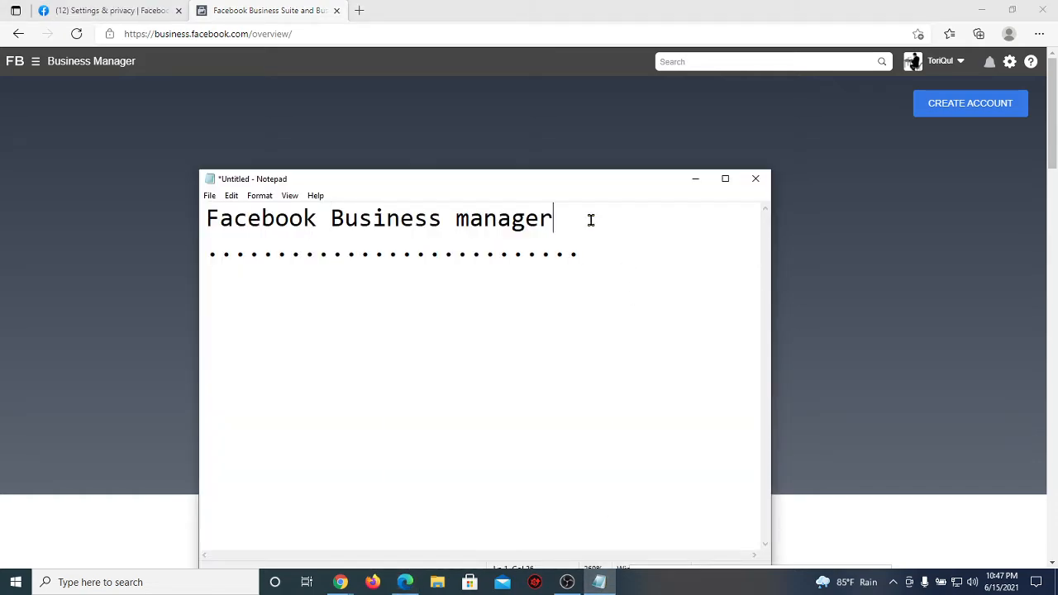
pyautogui.write('= 1')
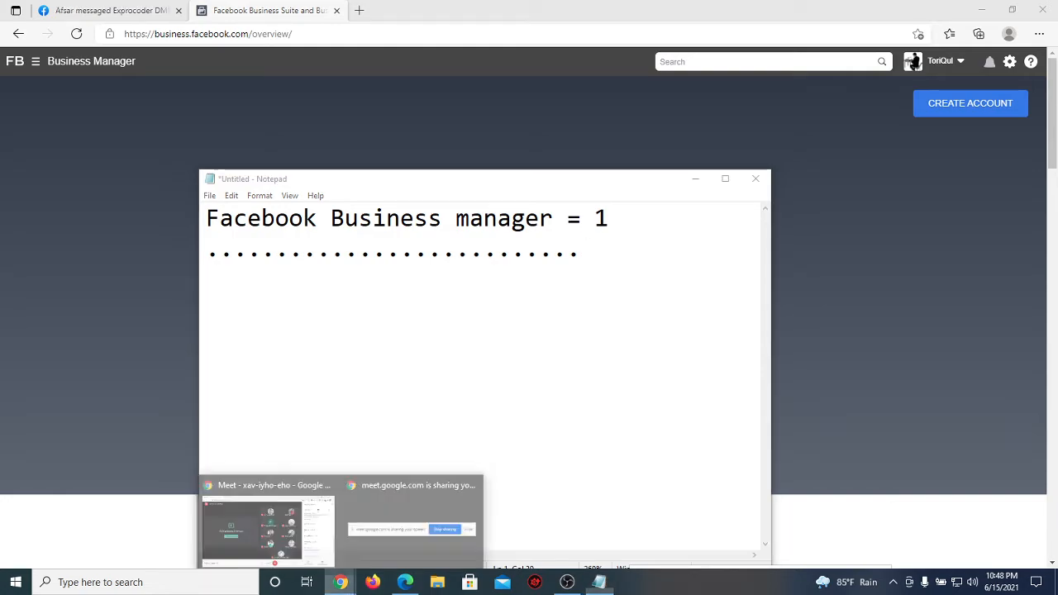
pyautogui.click(273, 529)
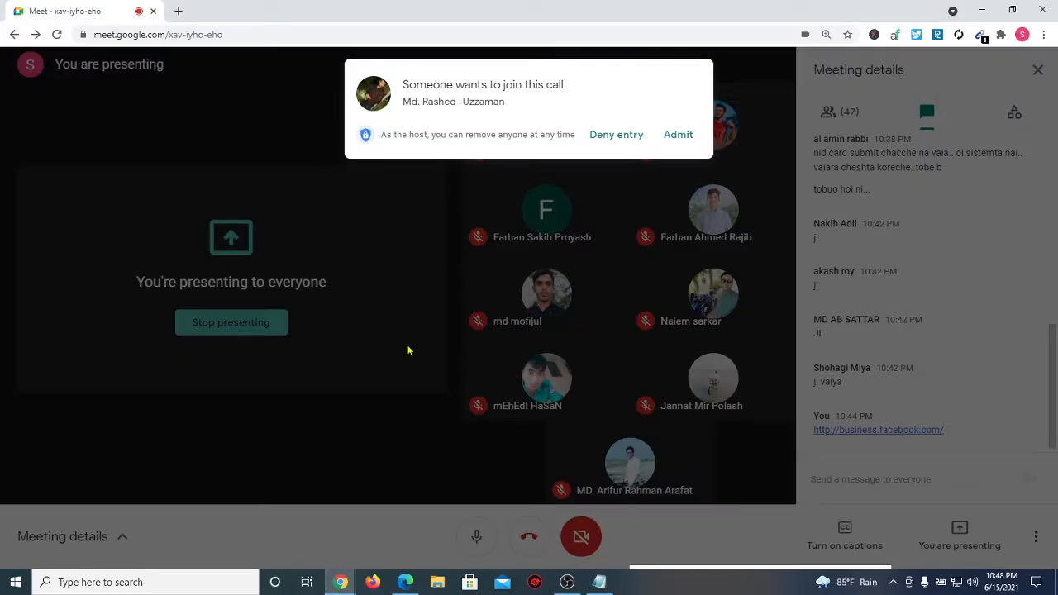
# Step: Admit the waiting participant into the Meet call, then go back to Business Manager in Edge
pyautogui.click(677, 134)
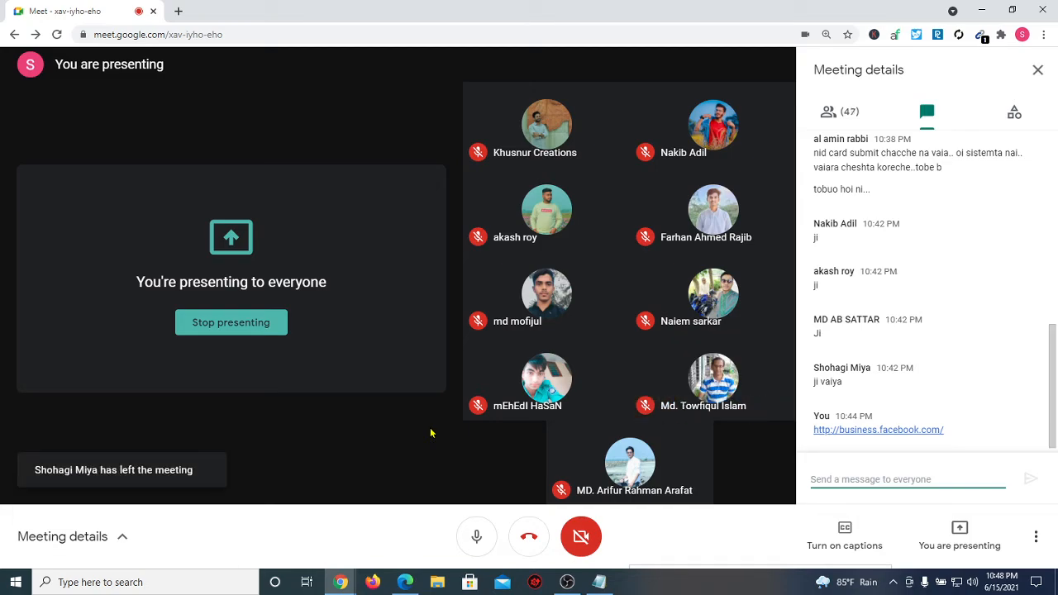
pyautogui.moveTo(405, 582)
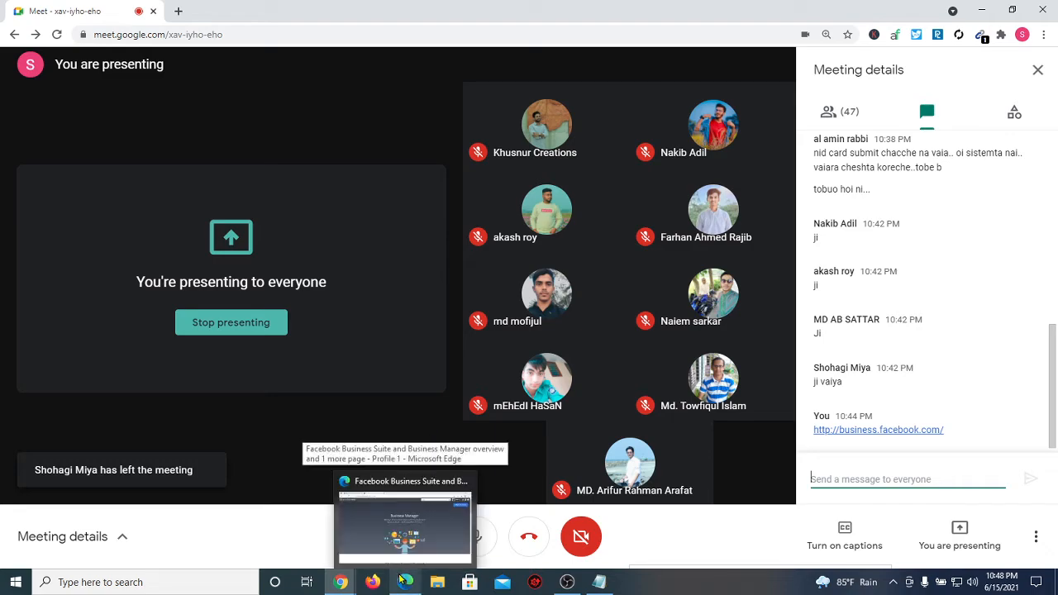
pyautogui.click(417, 530)
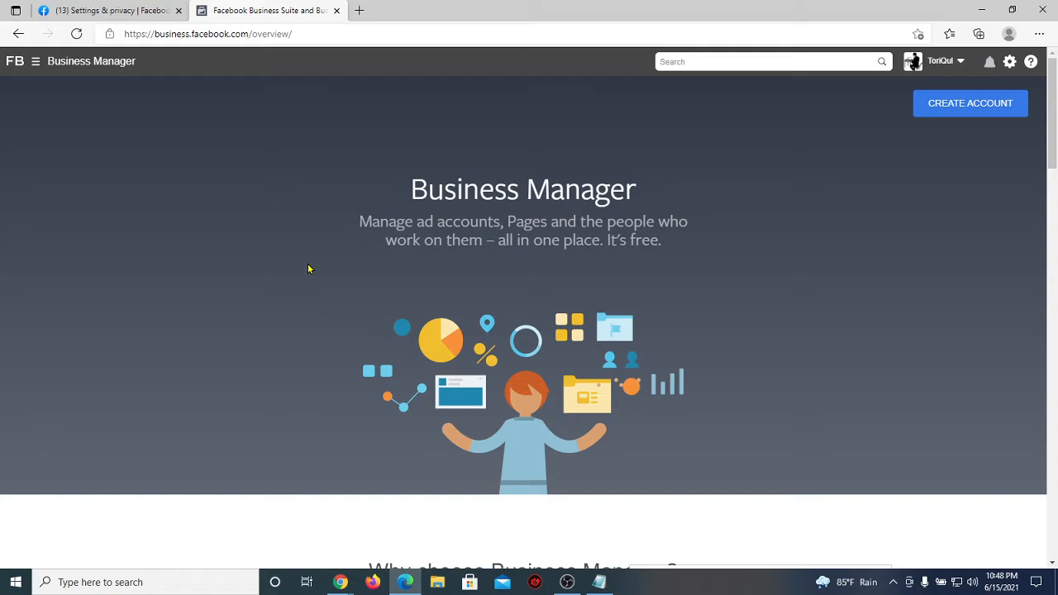
# Step: Start a new Business Manager account and enter 'Fashion House' as the business name
pyautogui.click(977, 108)
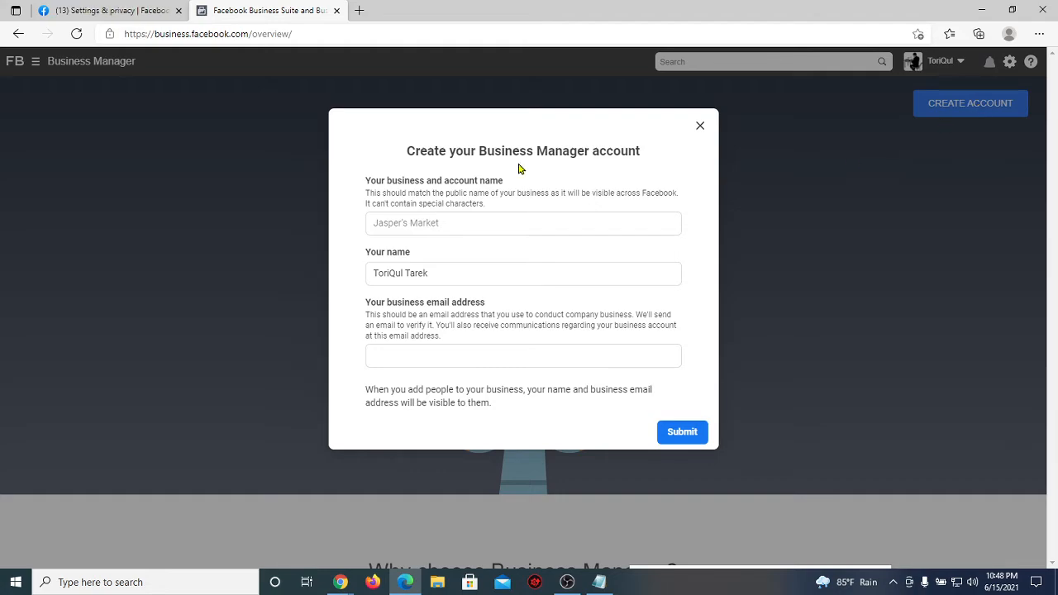
pyautogui.click(427, 226)
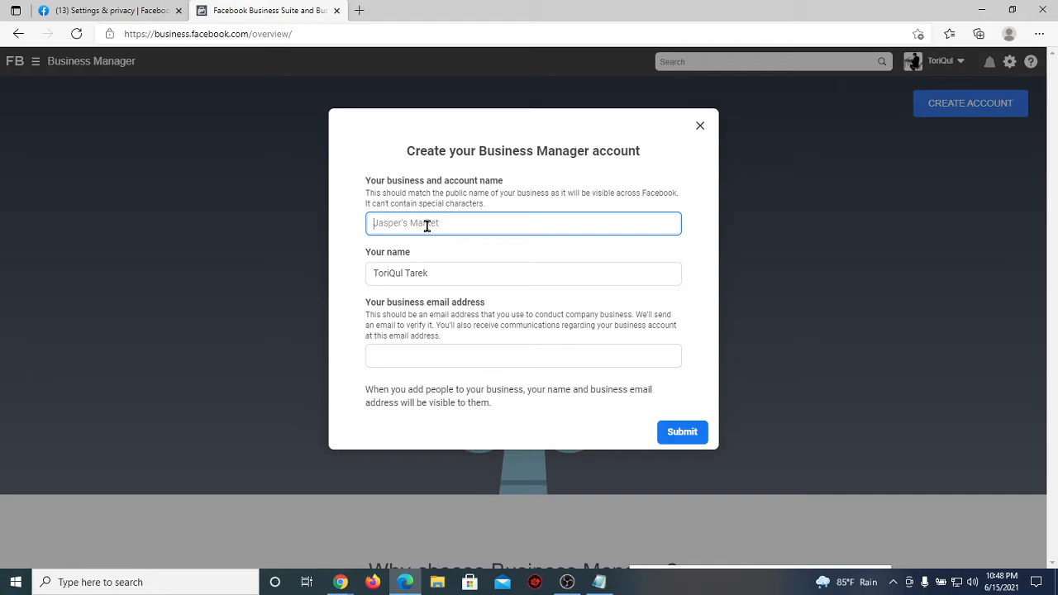
pyautogui.write('Fa')
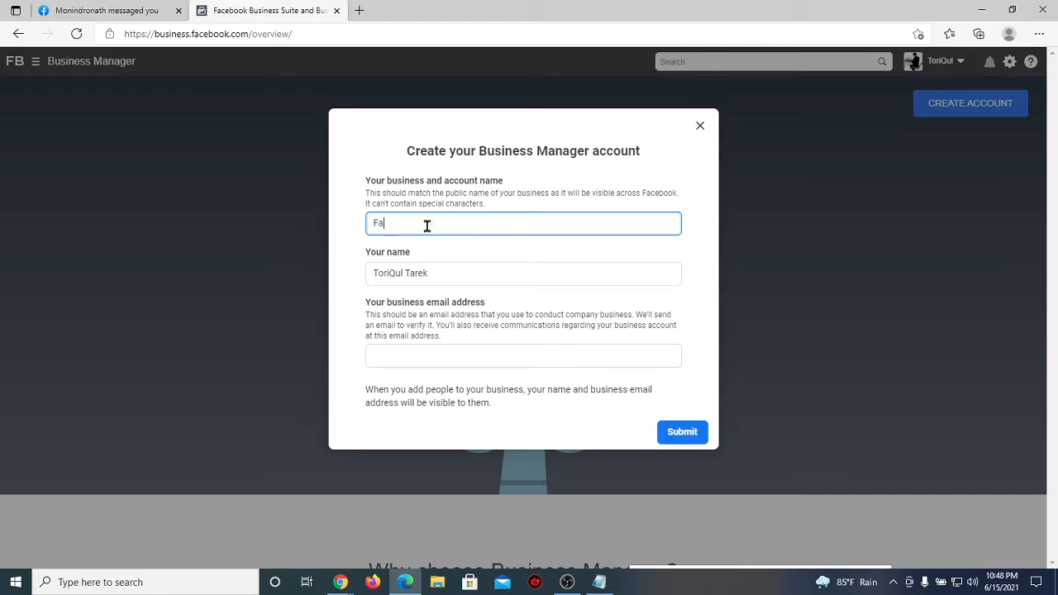
pyautogui.write('shion House')
pyautogui.moveTo(479, 223); pyautogui.dragTo(358, 224)
pyautogui.click(475, 218)
# Step: Admit all people waiting to join the Google Meet call, then return to the form
pyautogui.moveTo(340, 582)
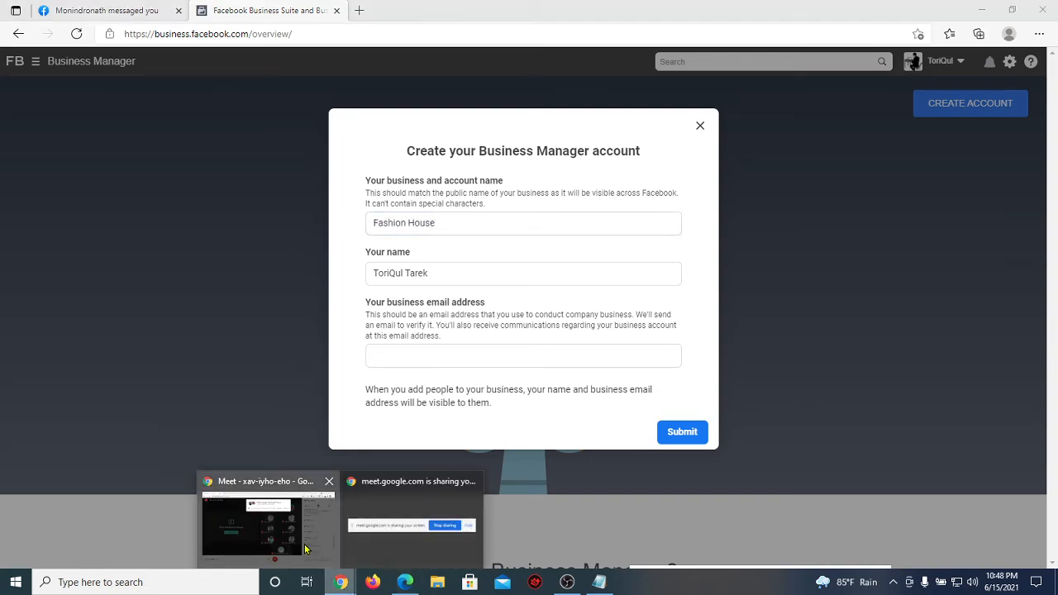
pyautogui.click(265, 520)
pyautogui.click(669, 137)
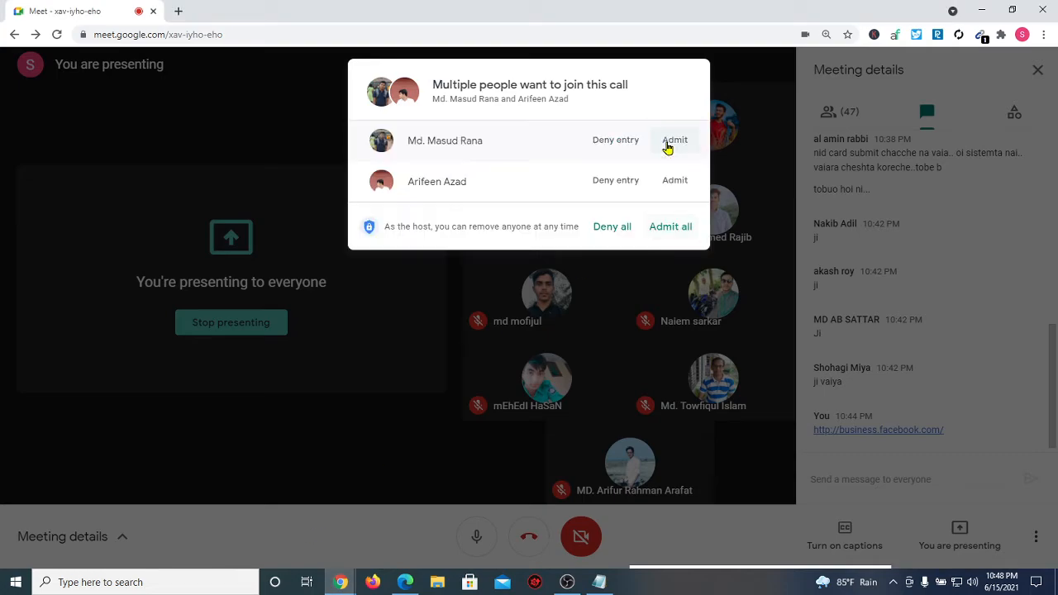
pyautogui.click(661, 232)
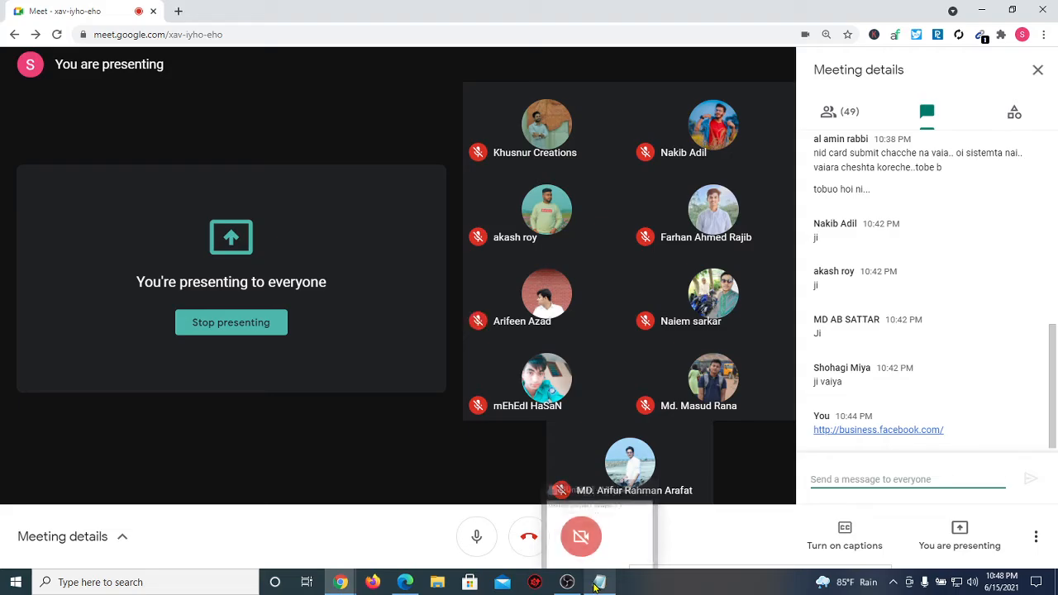
pyautogui.click(395, 584)
# Step: Check your name and fill the business e-mail from a saved autofill address
pyautogui.click(455, 274)
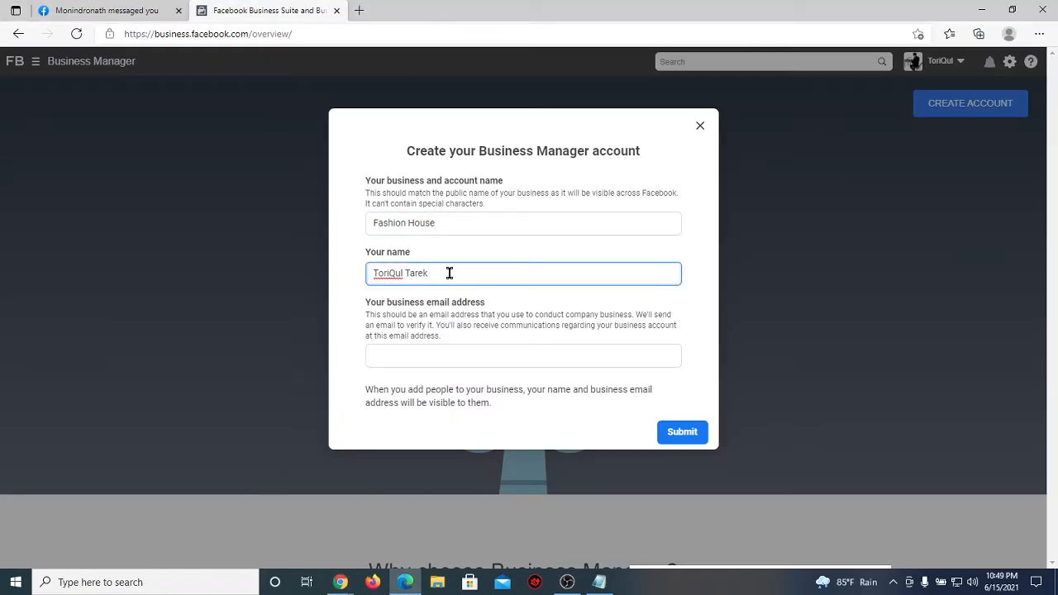
pyautogui.tripleClick(405, 271)
pyautogui.click(470, 264)
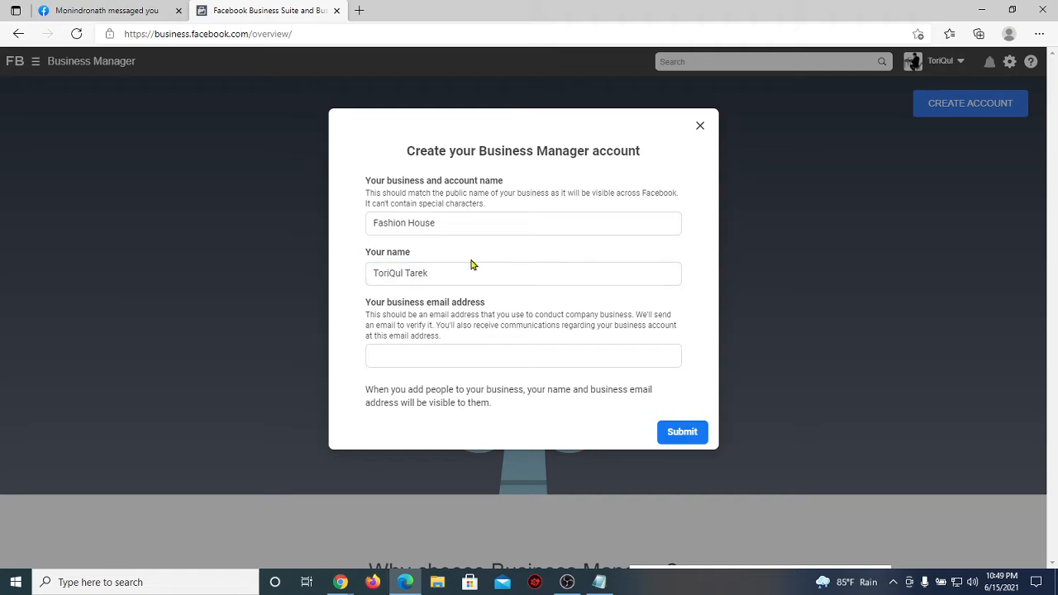
pyautogui.click(420, 357)
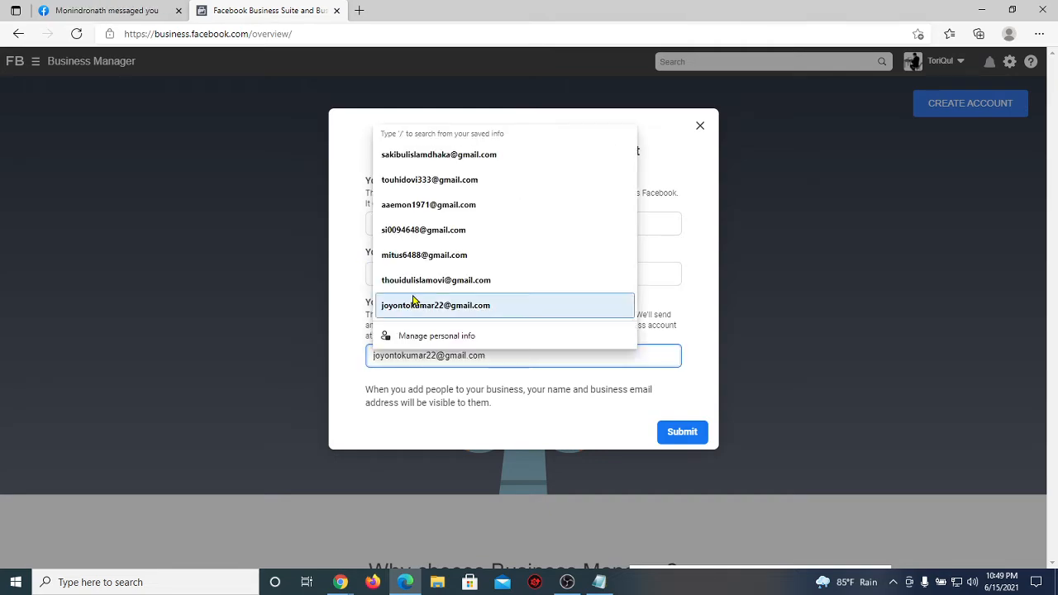
pyautogui.click(463, 180)
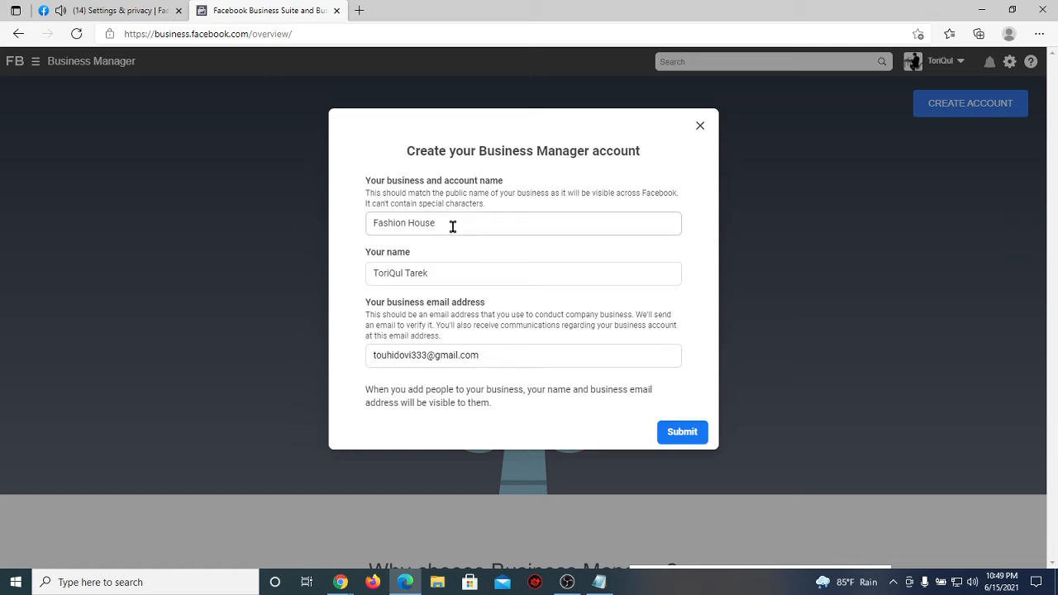
pyautogui.moveTo(453, 225); pyautogui.dragTo(349, 243)
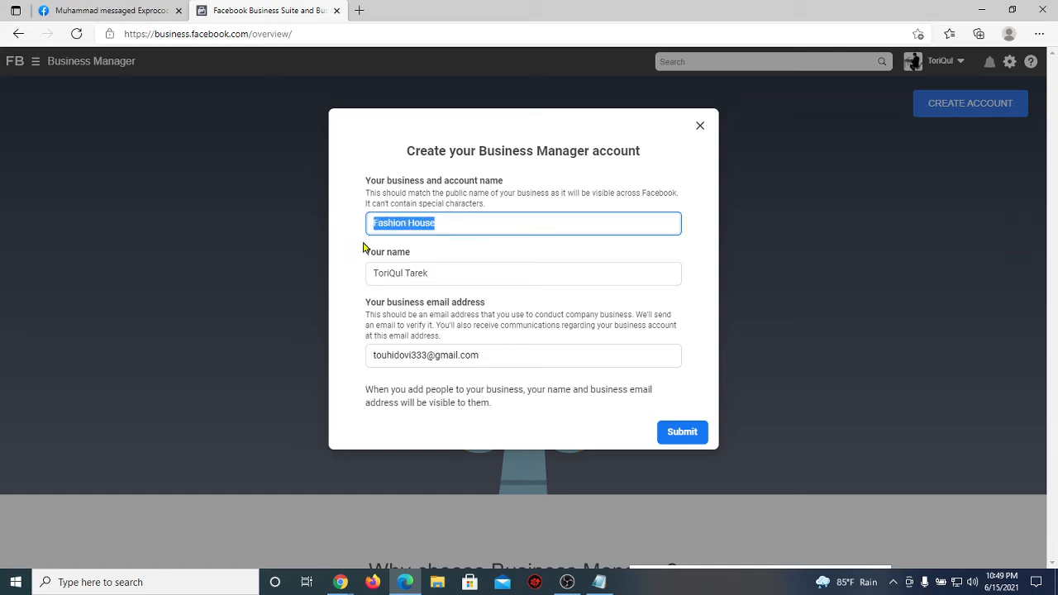
pyautogui.click(449, 268)
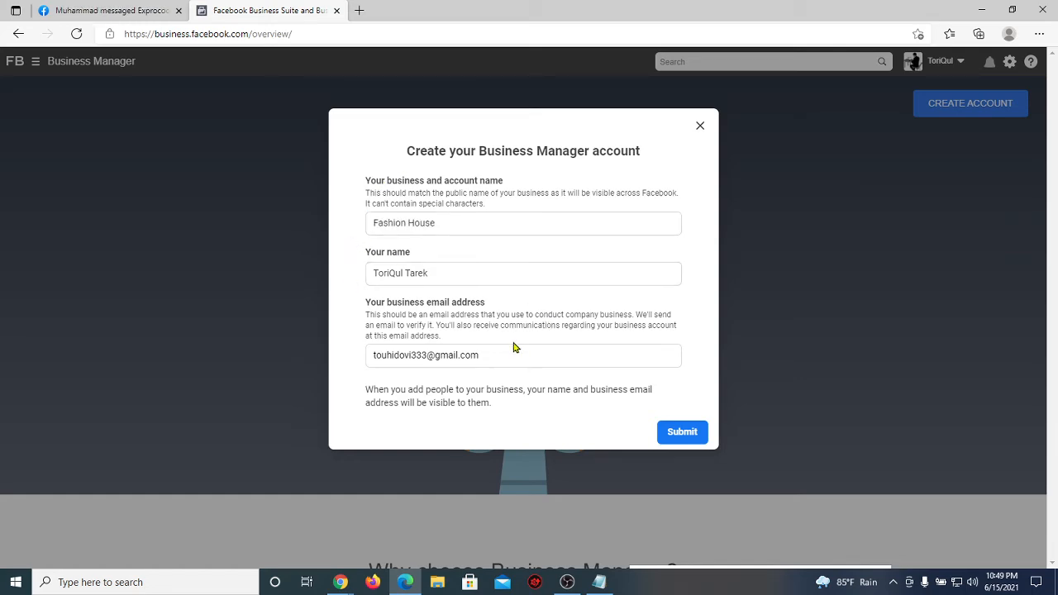
pyautogui.moveTo(493, 351); pyautogui.dragTo(361, 355)
pyautogui.click(349, 307)
# Step: Submit the Fashion House account and review the 'Unable to Create Account' business-limit error
pyautogui.click(677, 443)
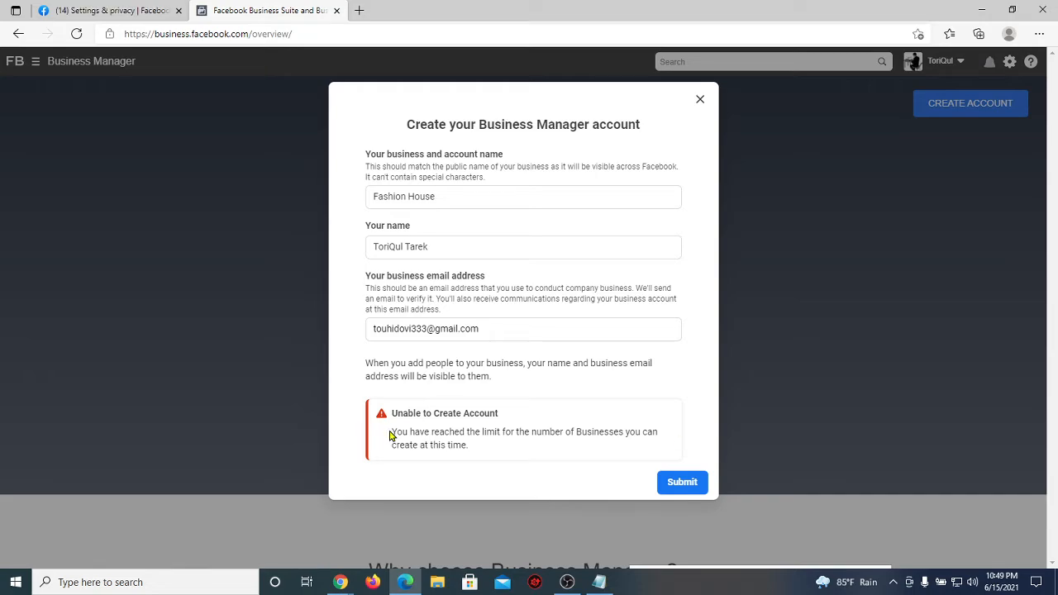
pyautogui.moveTo(391, 436); pyautogui.dragTo(494, 446)
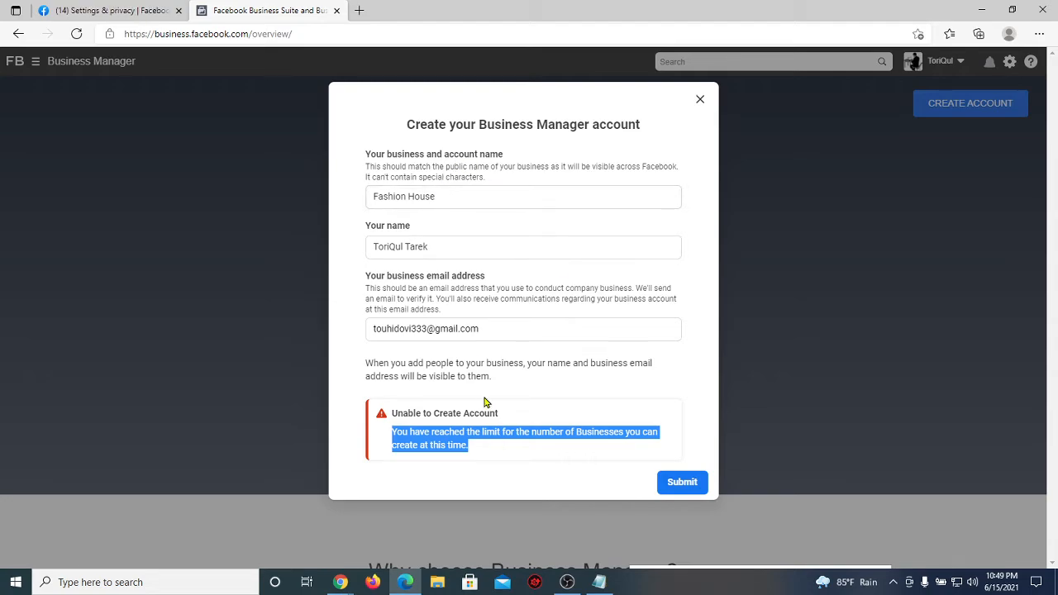
pyautogui.click(704, 353)
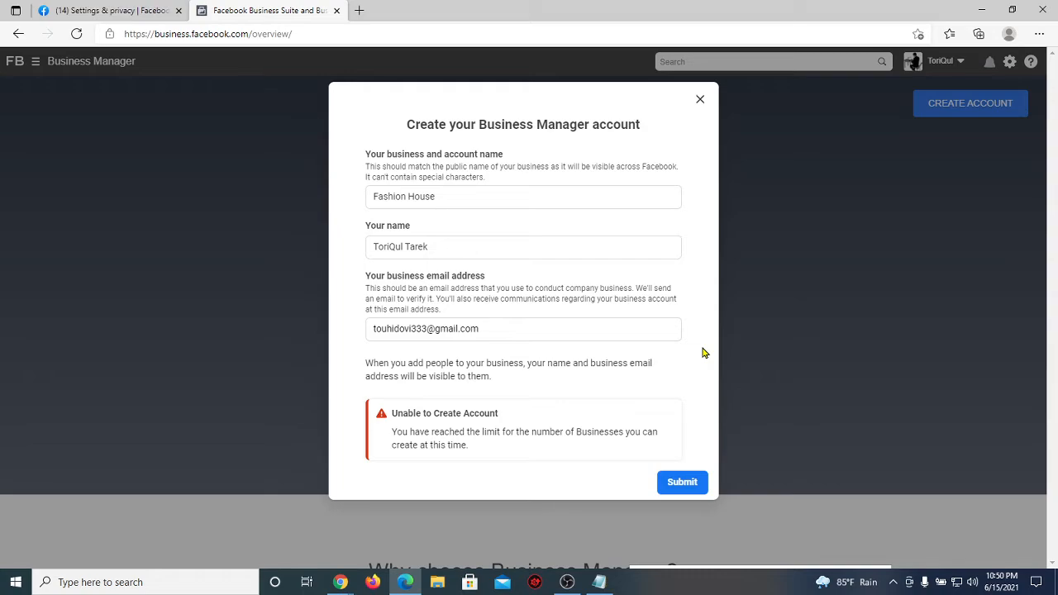
# Step: Admit the newest join request in Google Meet and return to the Edge account form
pyautogui.moveTo(342, 585)
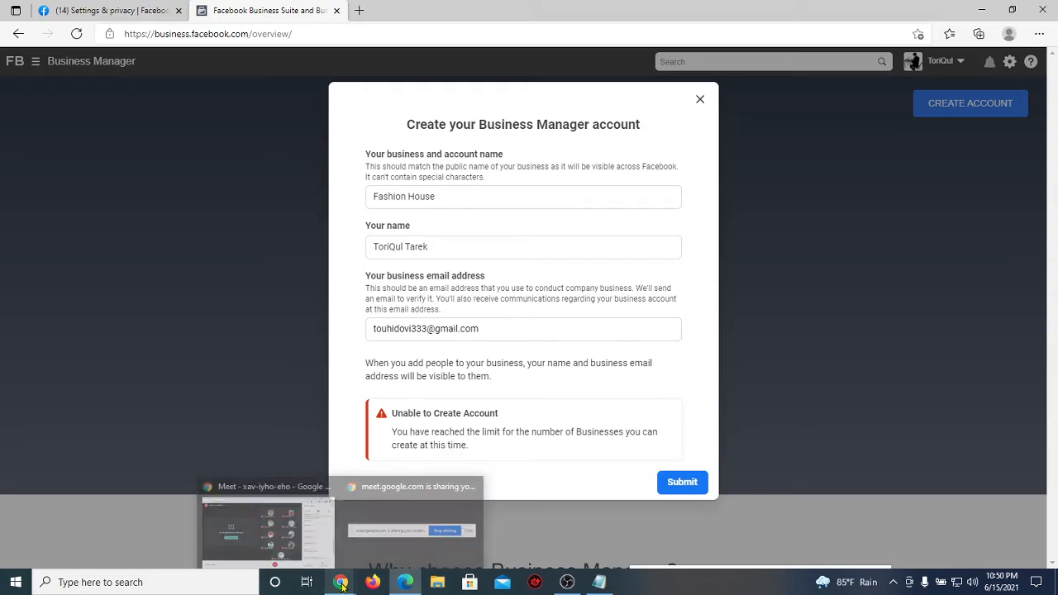
pyautogui.click(300, 564)
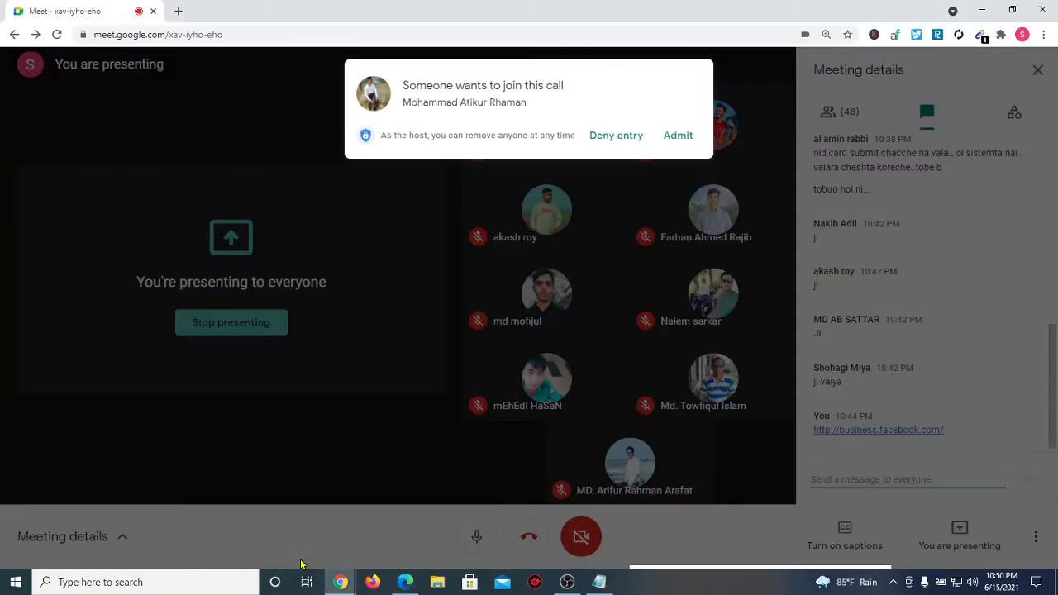
pyautogui.click(674, 137)
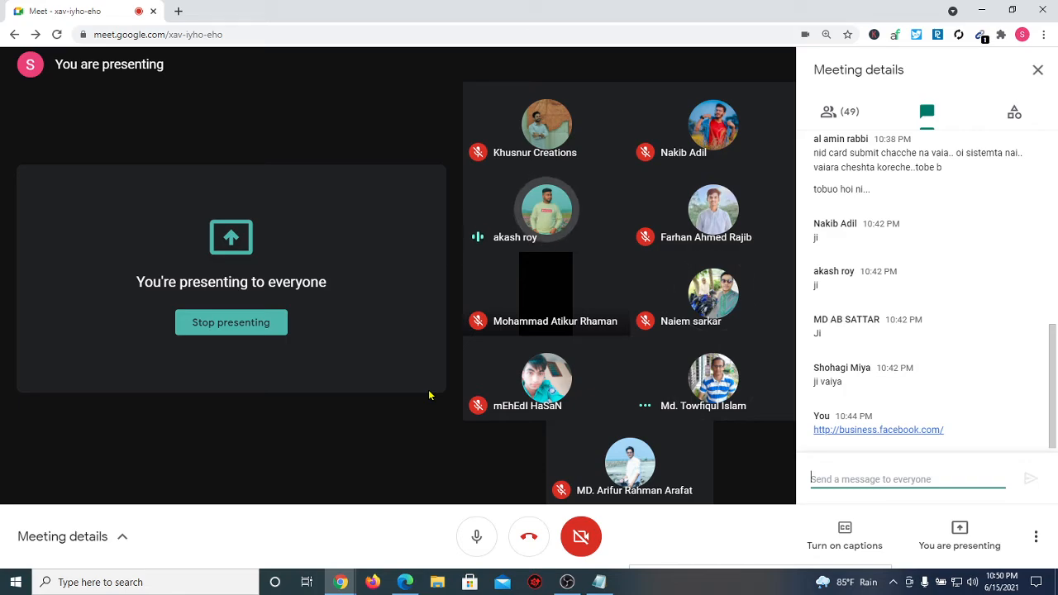
pyautogui.click(405, 582)
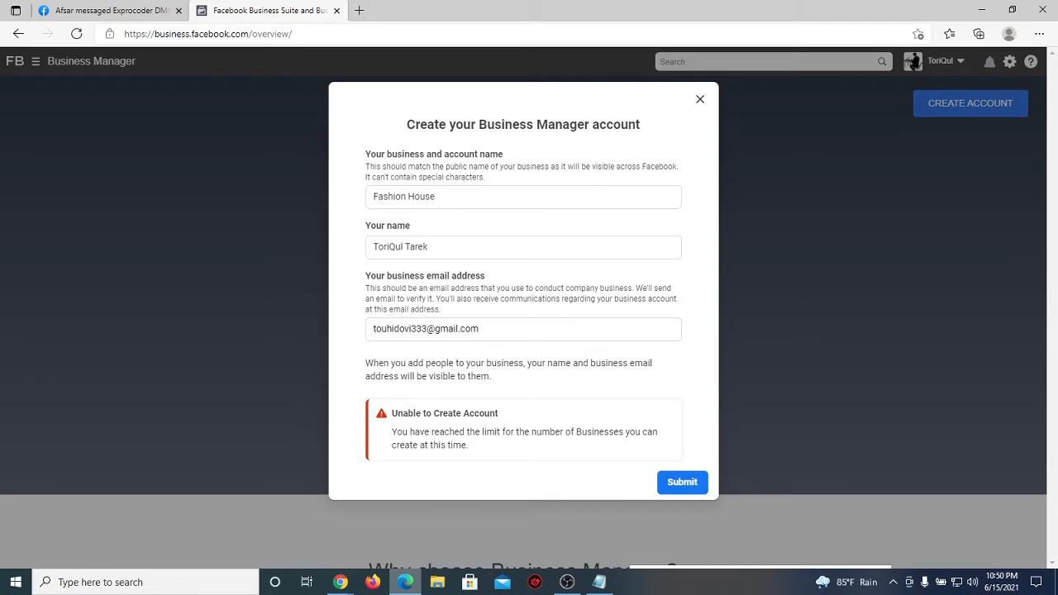
# Step: Close the failed account form and shorten the page address to leave the overview
pyautogui.click(699, 100)
pyautogui.moveTo(294, 34); pyautogui.dragTo(248, 36)
pyautogui.press('BackSpace')
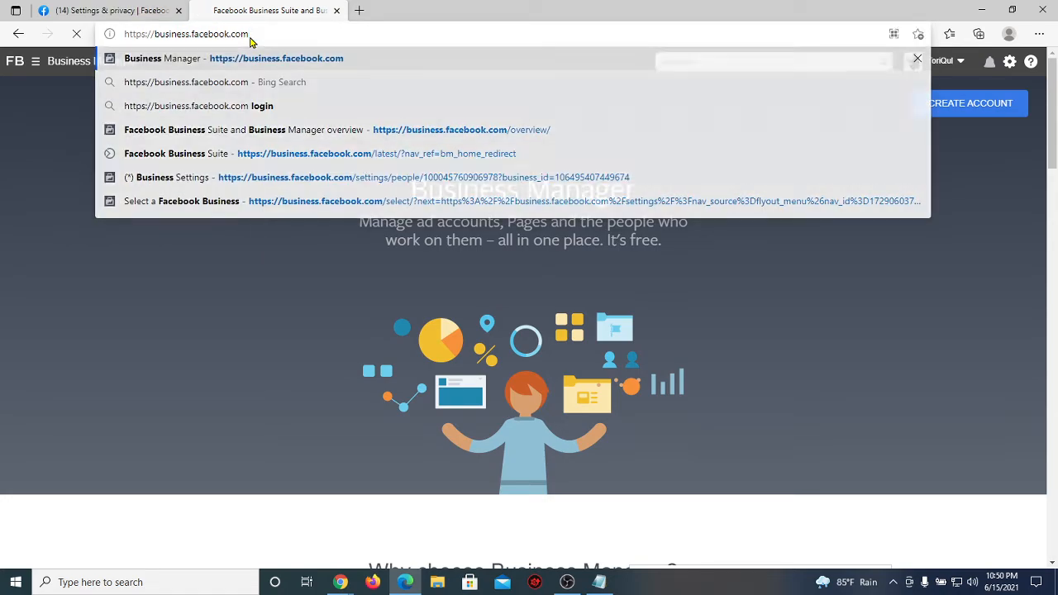
pyautogui.press('Return')
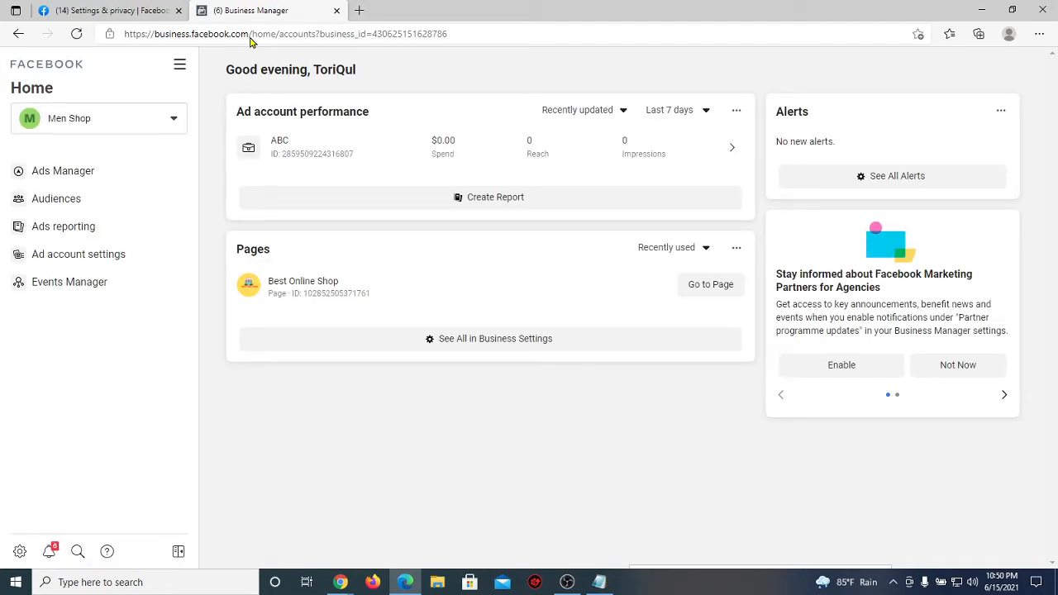
pyautogui.click(180, 65)
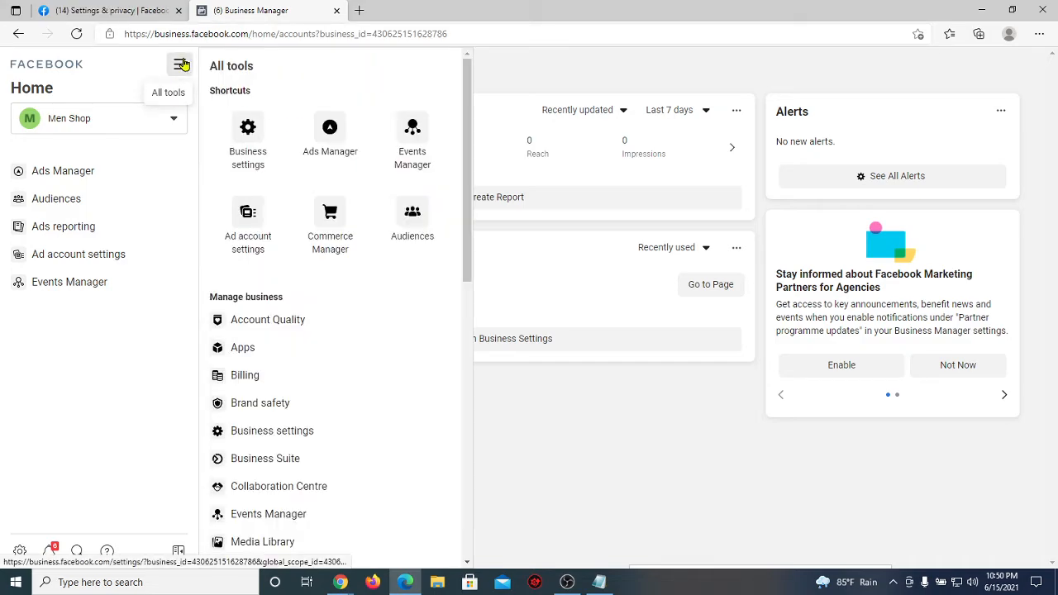
pyautogui.click(130, 120)
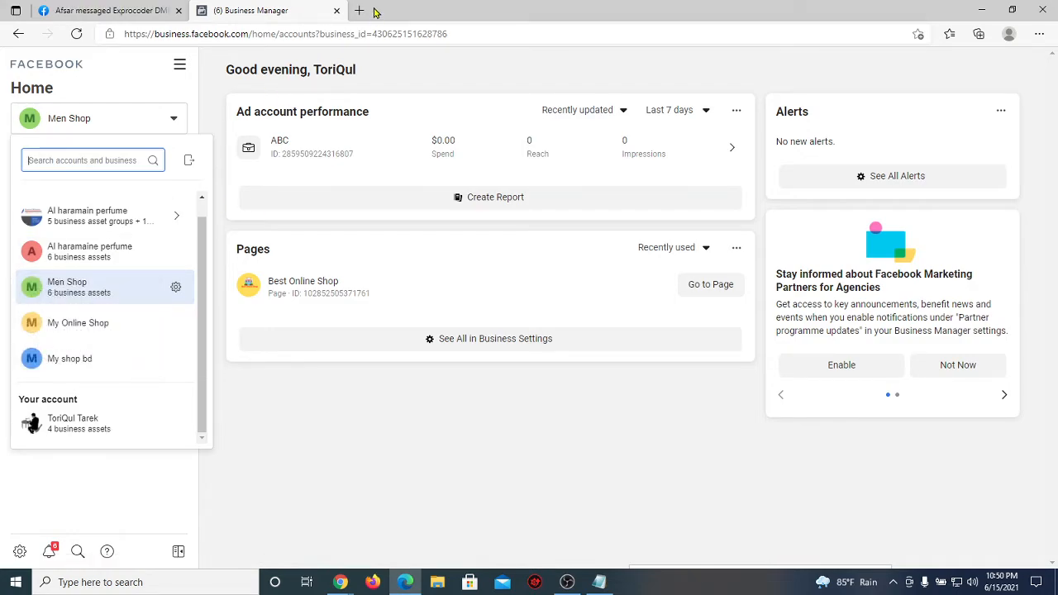
# Step: Edit the address to /overview/, then paste the home/accounts business address and load it
pyautogui.click(465, 31)
pyautogui.moveTo(466, 32); pyautogui.dragTo(254, 64)
pyautogui.hotkey('ctrl', 'c')
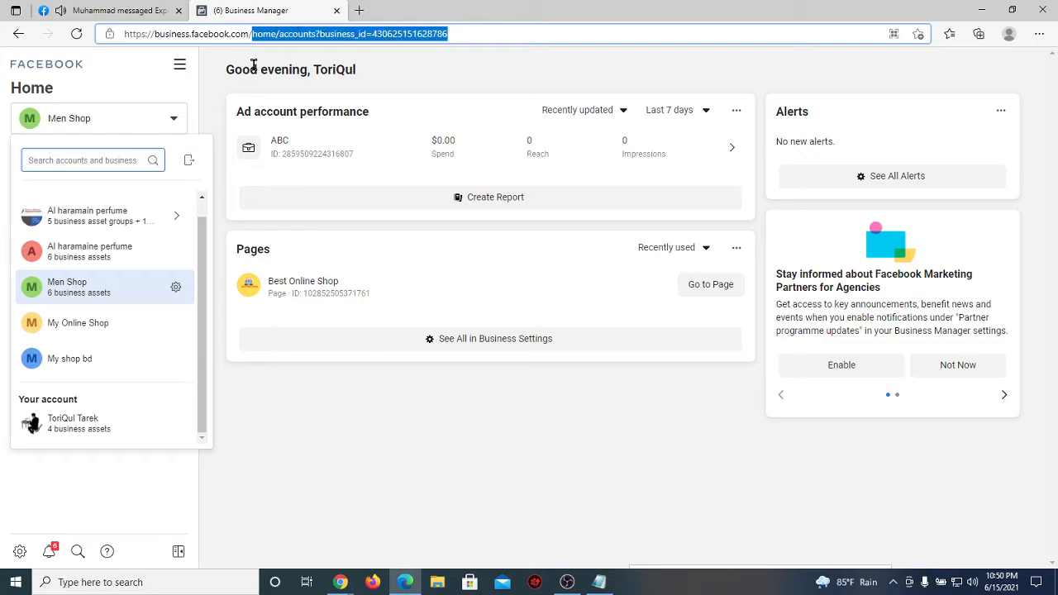
pyautogui.press('BackSpace')
pyautogui.write('overview')
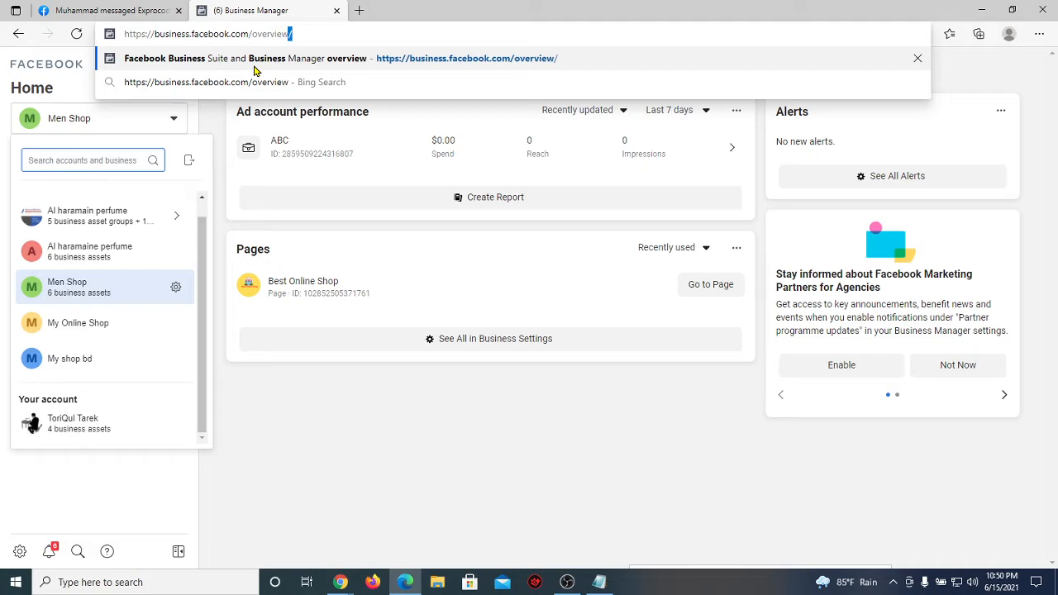
pyautogui.press('Return')
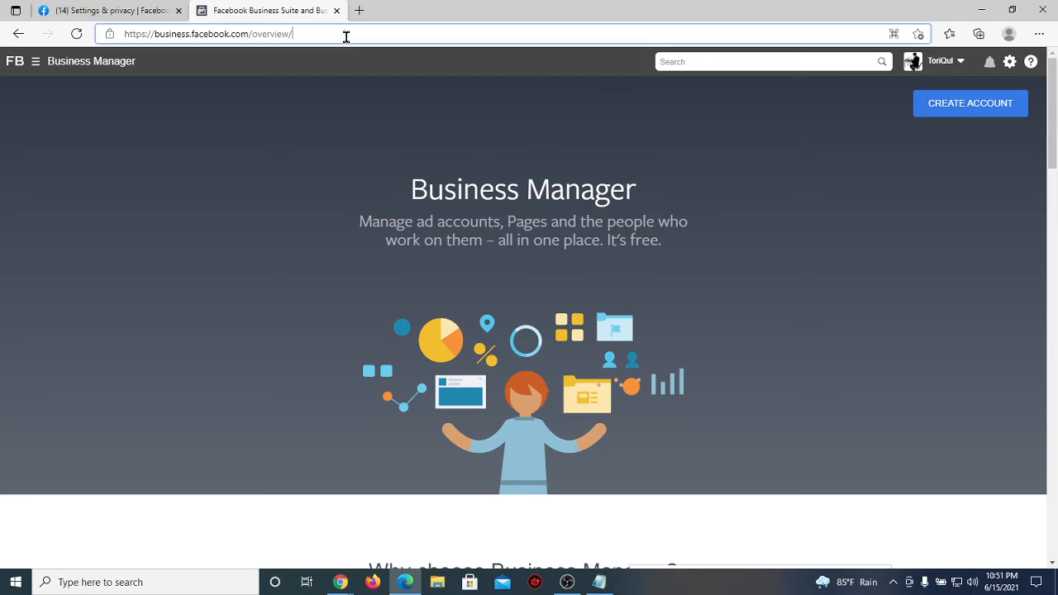
pyautogui.moveTo(344, 36); pyautogui.dragTo(255, 37)
pyautogui.click(823, 169)
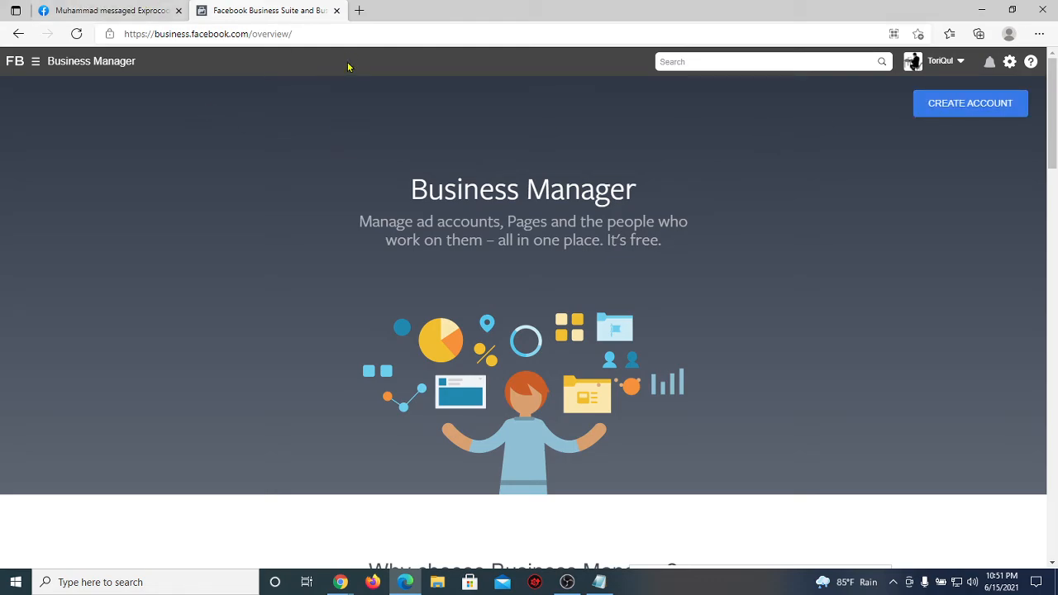
pyautogui.moveTo(329, 33); pyautogui.dragTo(251, 36)
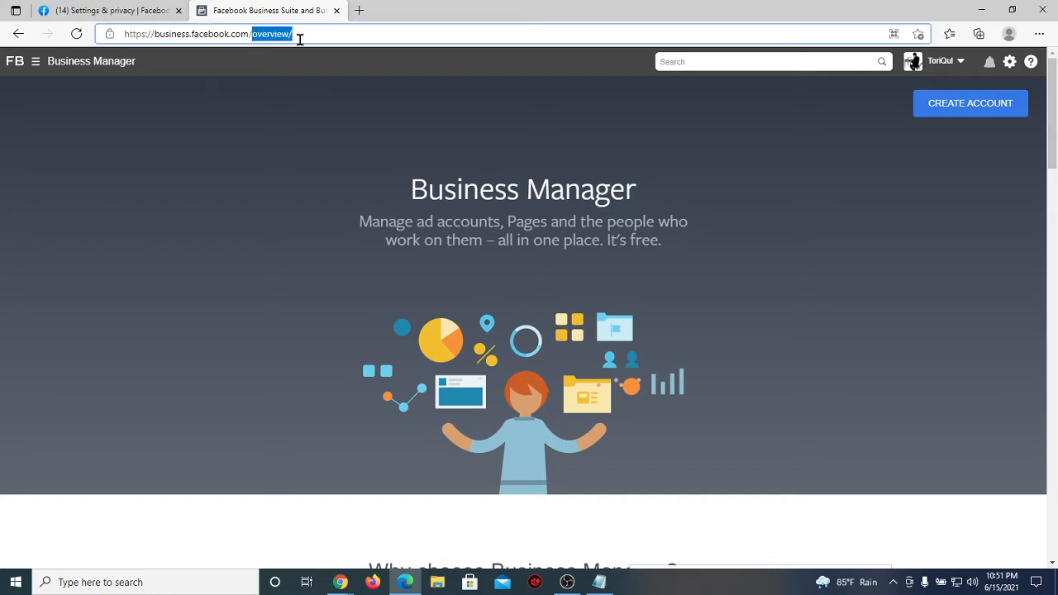
pyautogui.hotkey('ctrl', 'v')
pyautogui.press('Return')
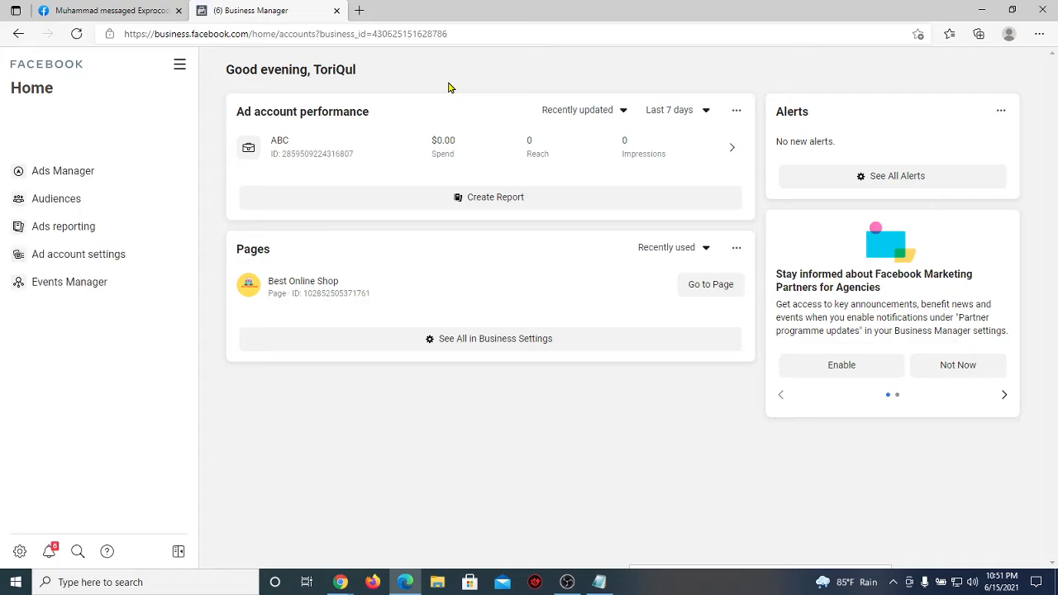
# Step: Select Al haramain perfume from the business list, then browse the All tools menu
pyautogui.click(175, 123)
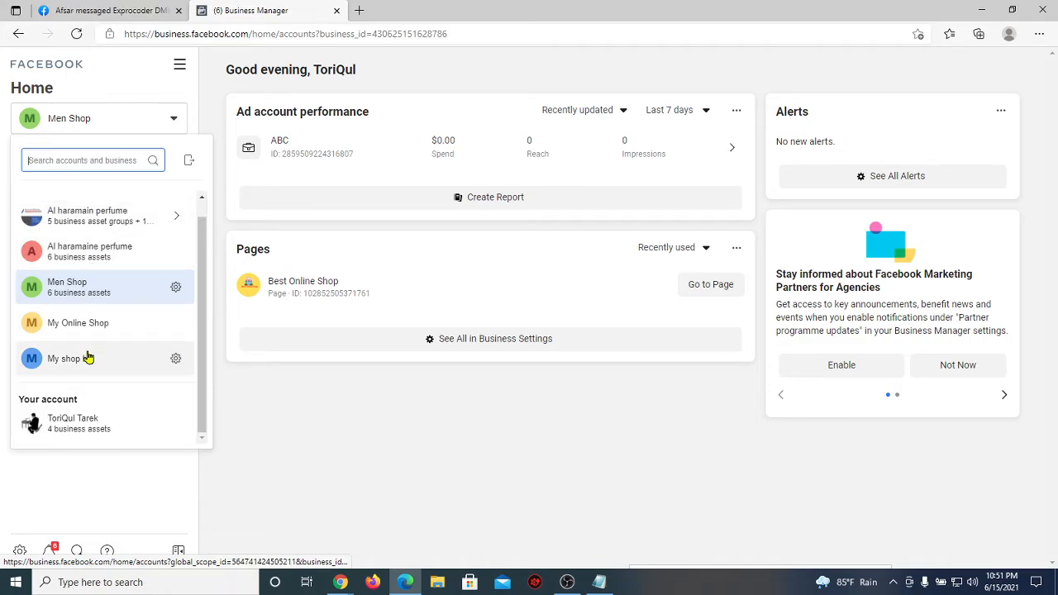
pyautogui.click(88, 216)
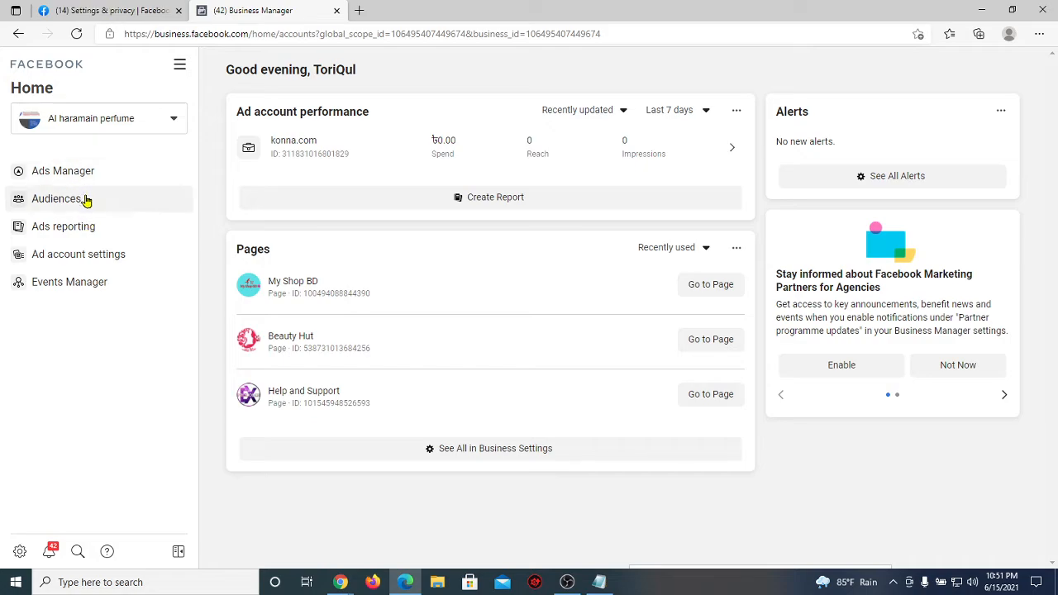
pyautogui.click(181, 65)
pyautogui.scroll(-4, 351, 225)
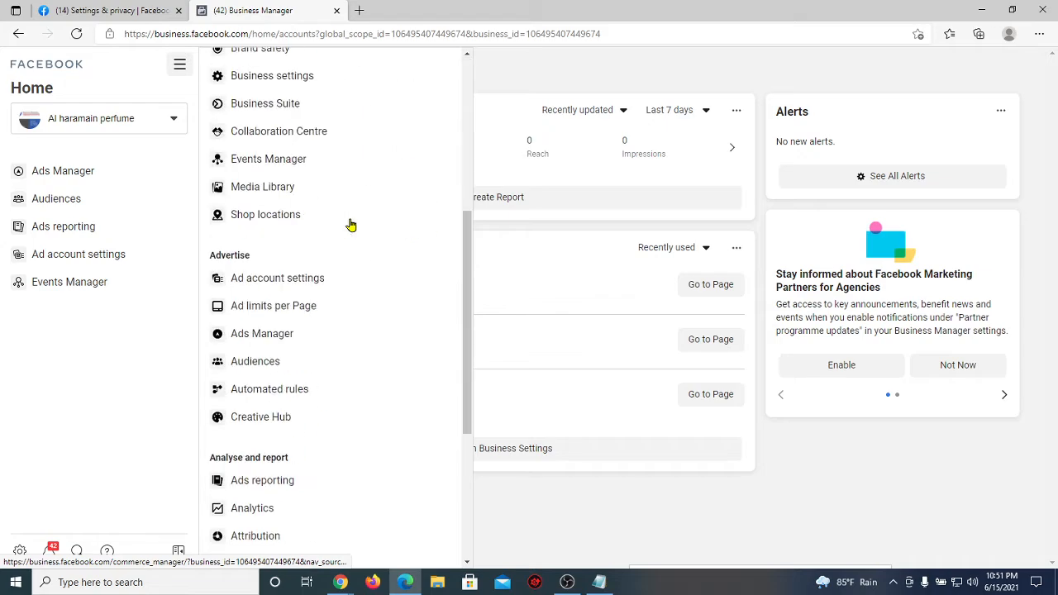
pyautogui.scroll(-3, 351, 225)
pyautogui.scroll(7, 351, 225)
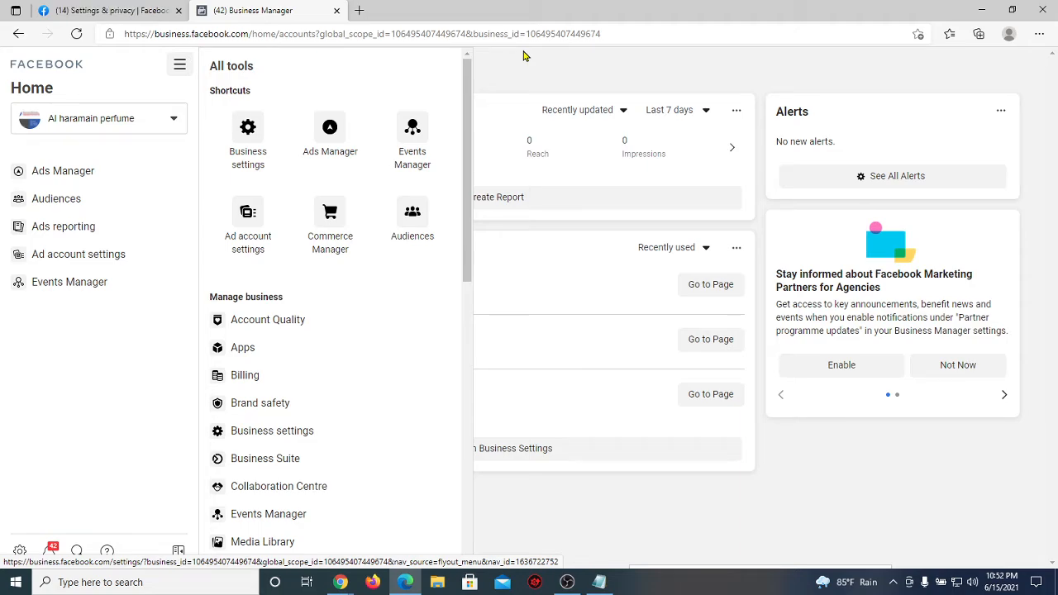
# Step: Go to Business settings > Users > People and start adding a new person
pyautogui.click(257, 135)
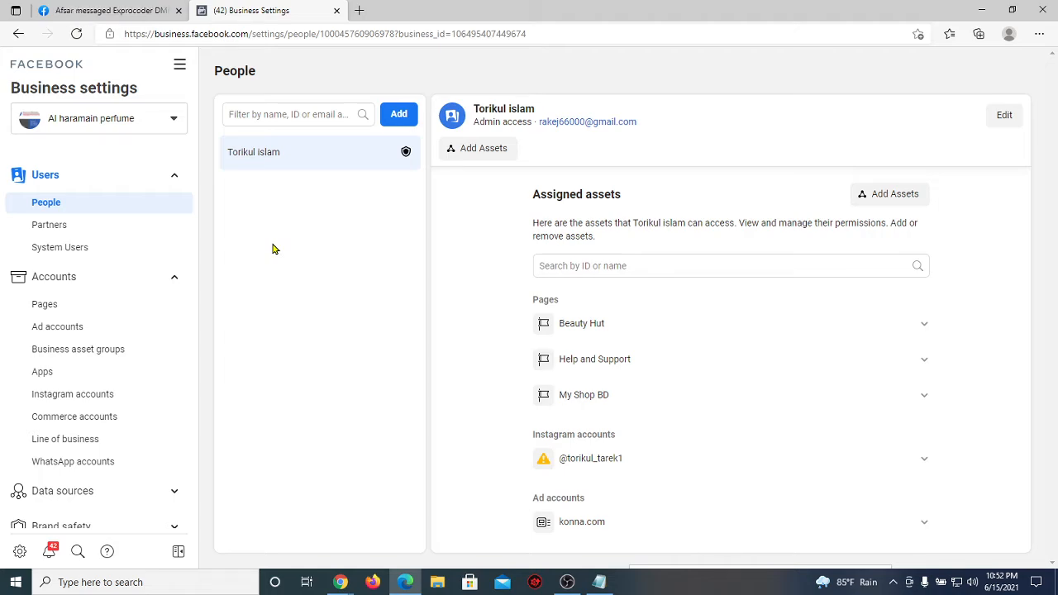
pyautogui.click(128, 212)
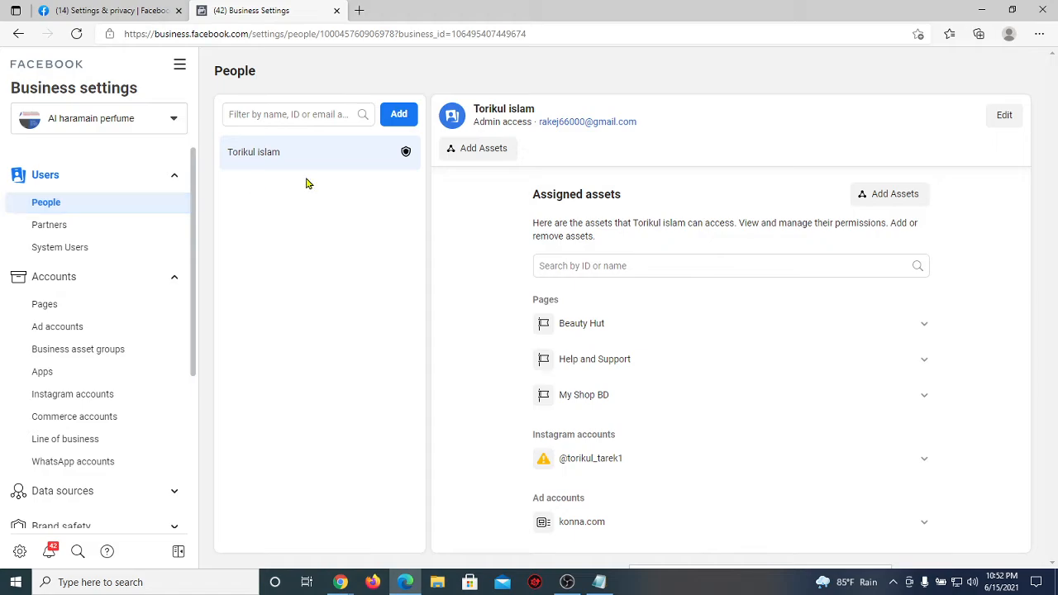
pyautogui.moveTo(295, 160); pyautogui.dragTo(226, 160)
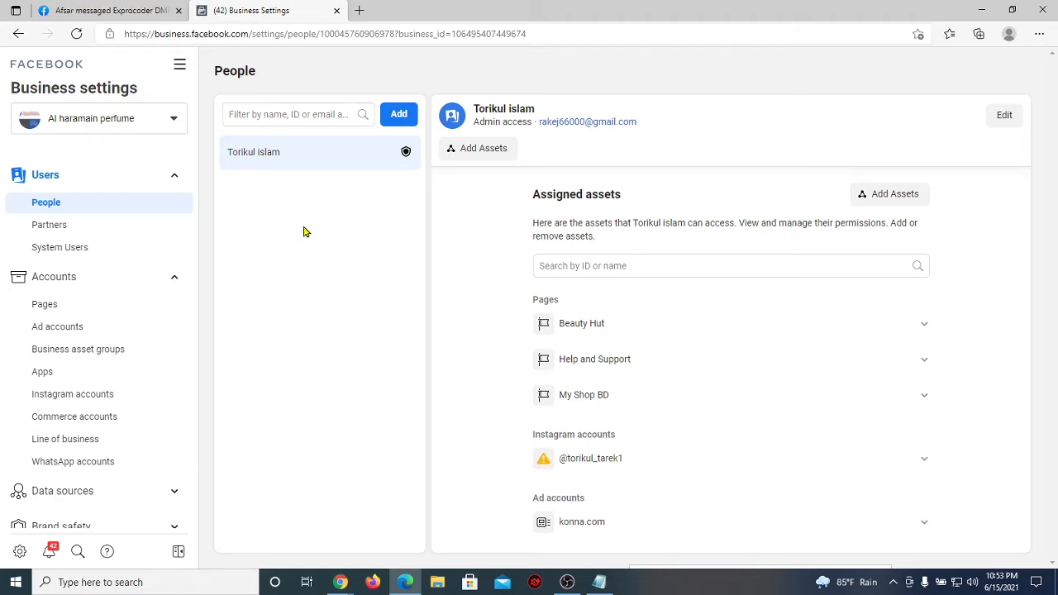
pyautogui.click(400, 115)
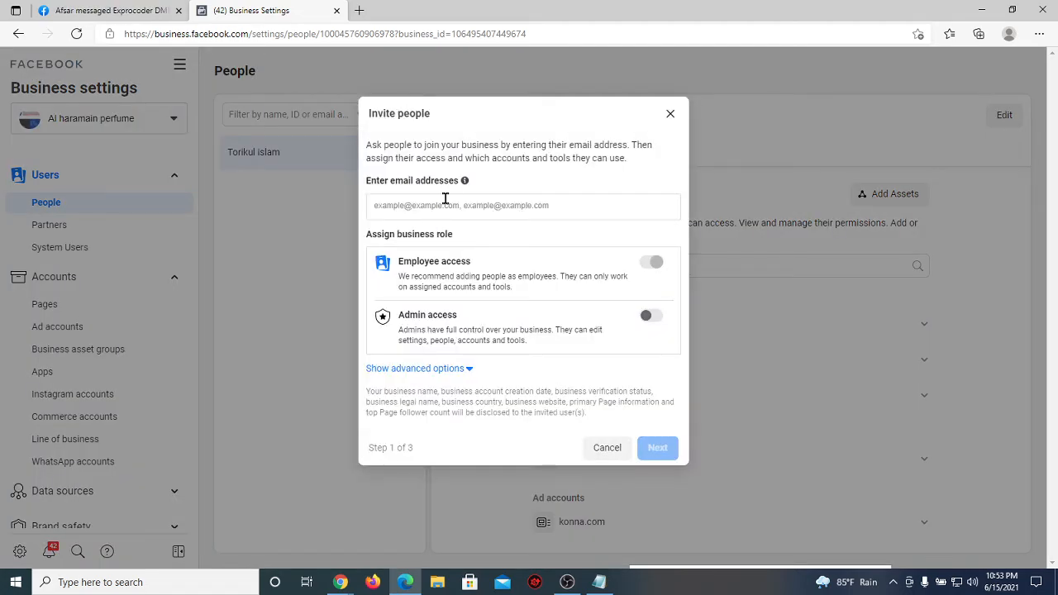
# Step: Type the invitee's Gmail address into the Invite people e-mail field
pyautogui.moveTo(459, 181); pyautogui.dragTo(366, 184)
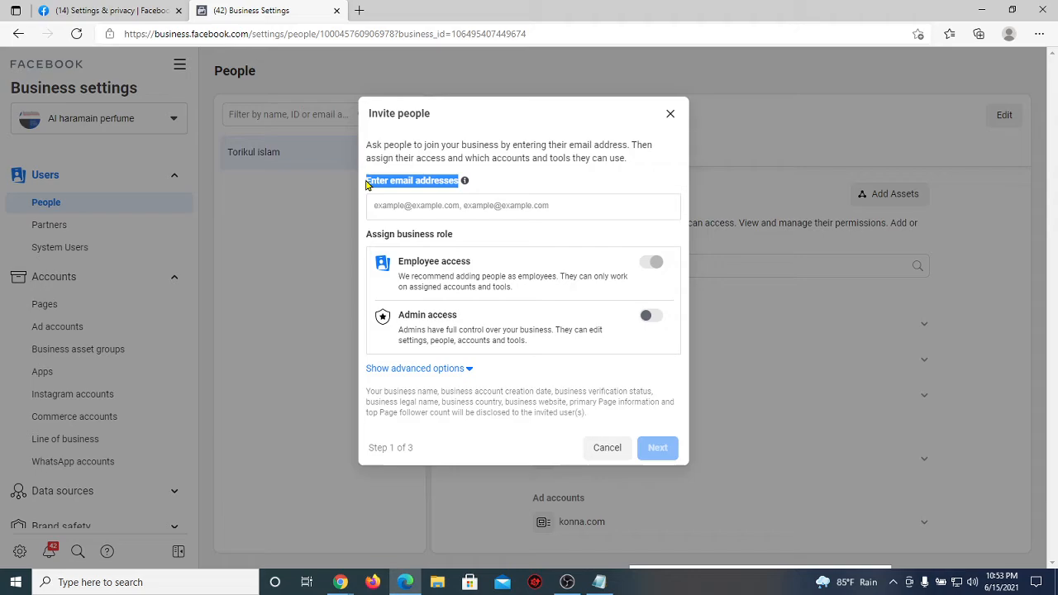
pyautogui.click(429, 208)
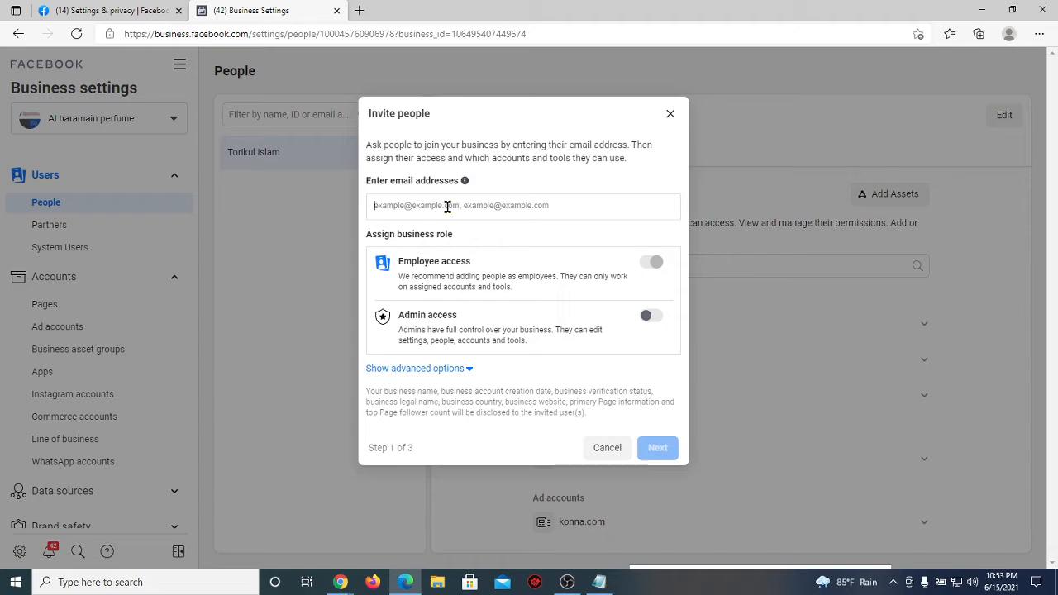
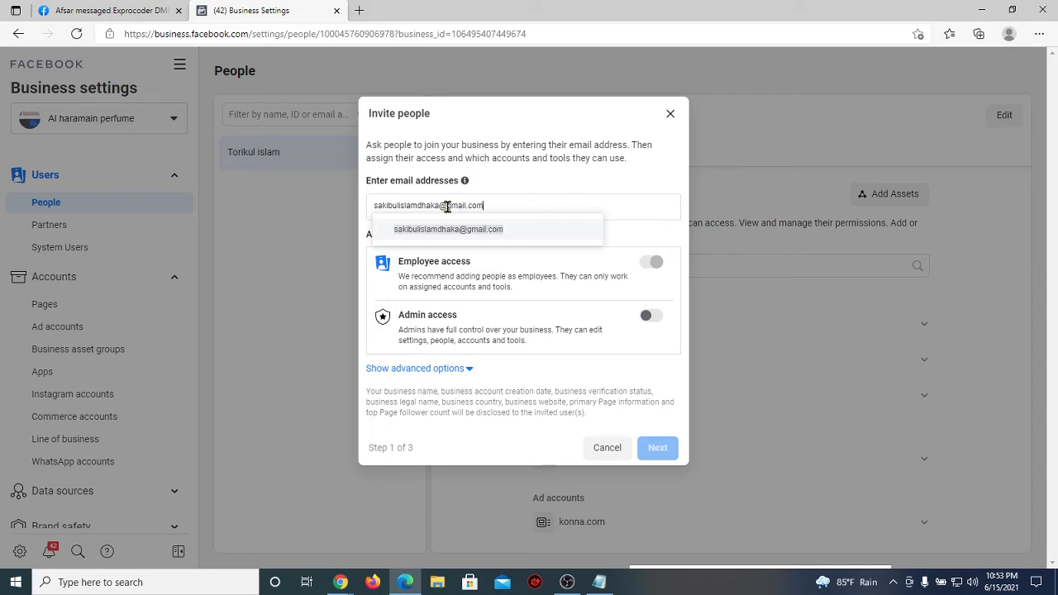
# Step: Confirm the suggested e-mail entry and look over the Employee and Admin access roles
pyautogui.click(527, 234)
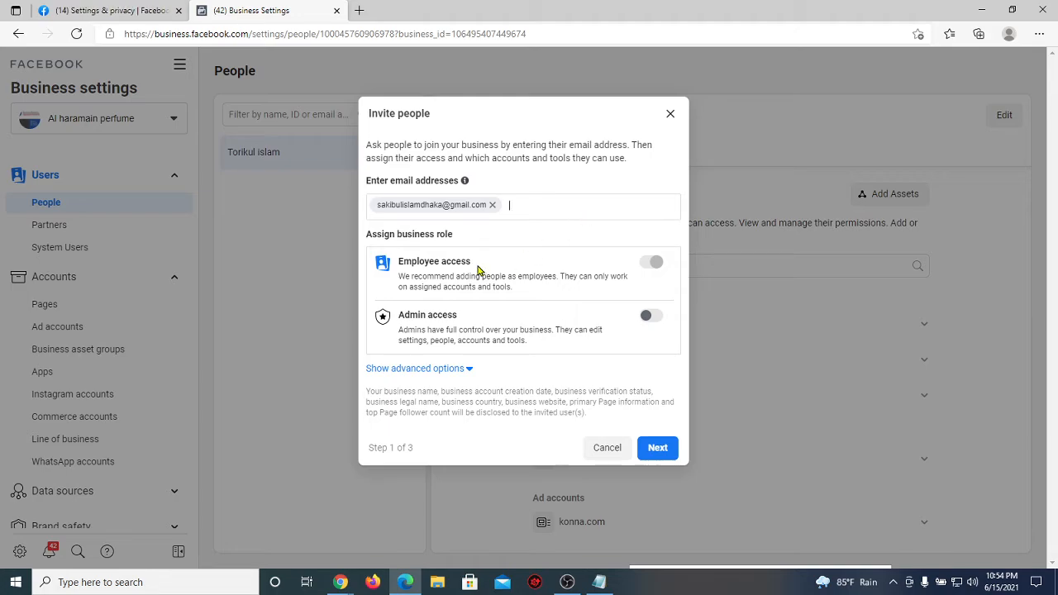
pyautogui.moveTo(475, 266); pyautogui.dragTo(400, 263)
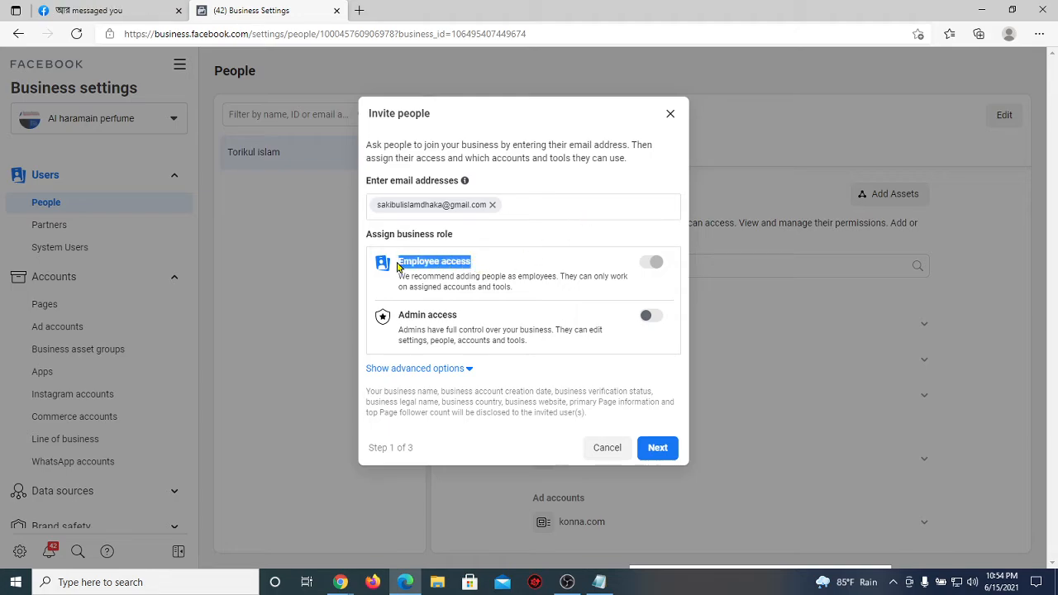
pyautogui.click(463, 315)
pyautogui.moveTo(462, 315); pyautogui.dragTo(405, 315)
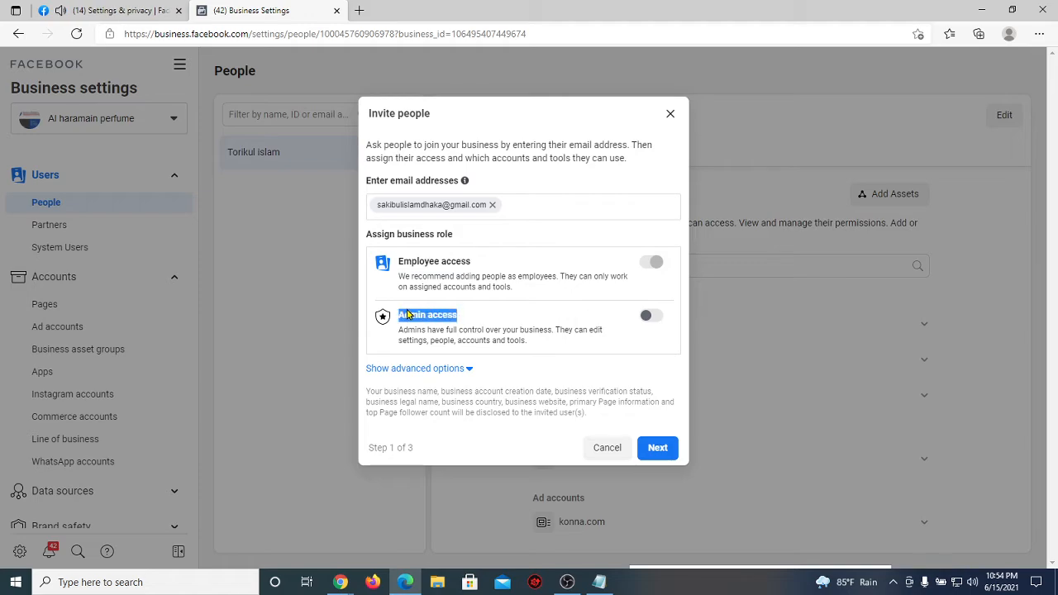
pyautogui.click(485, 310)
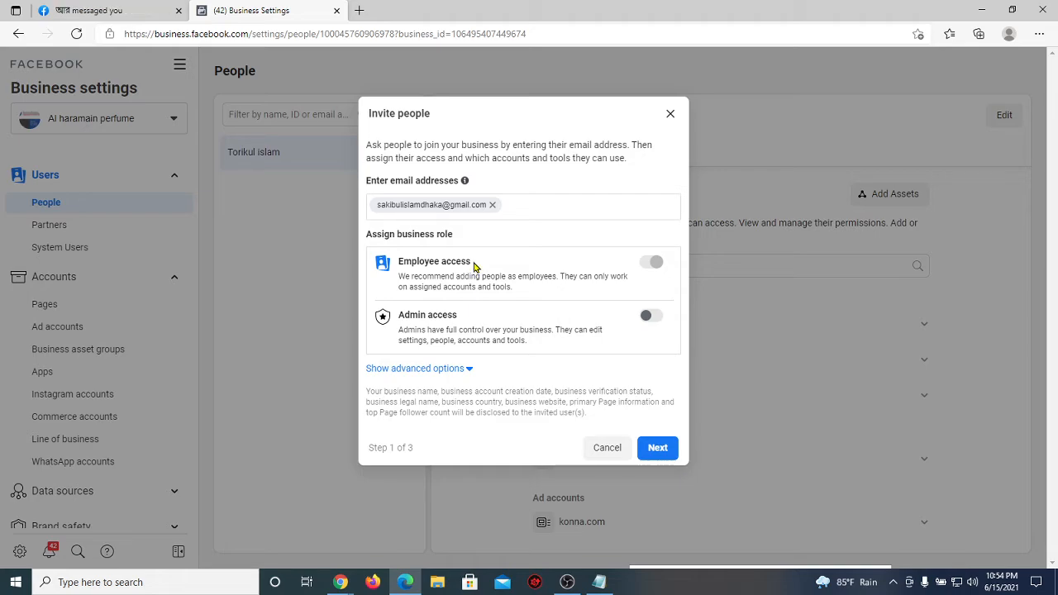
# Step: Switch Admin access on and back off, leaving the invitee with Employee access
pyautogui.moveTo(474, 265); pyautogui.dragTo(394, 269)
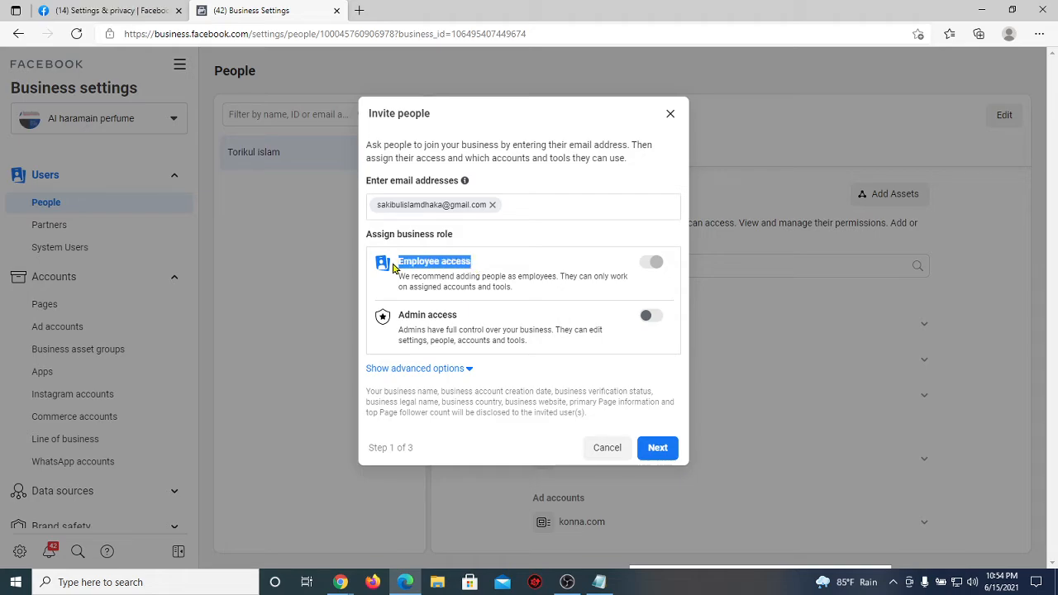
pyautogui.click(553, 275)
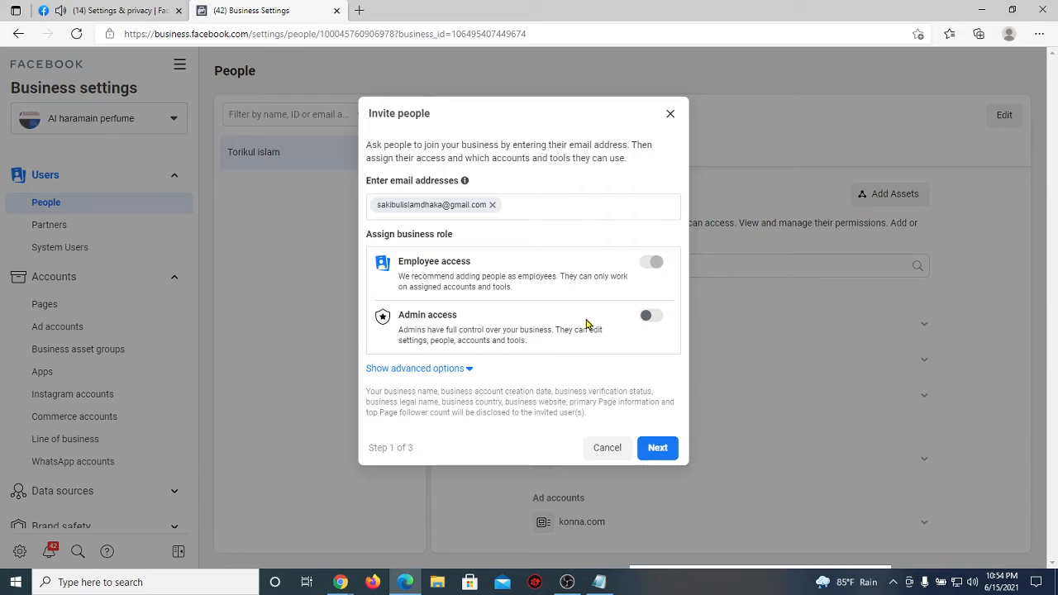
pyautogui.click(651, 315)
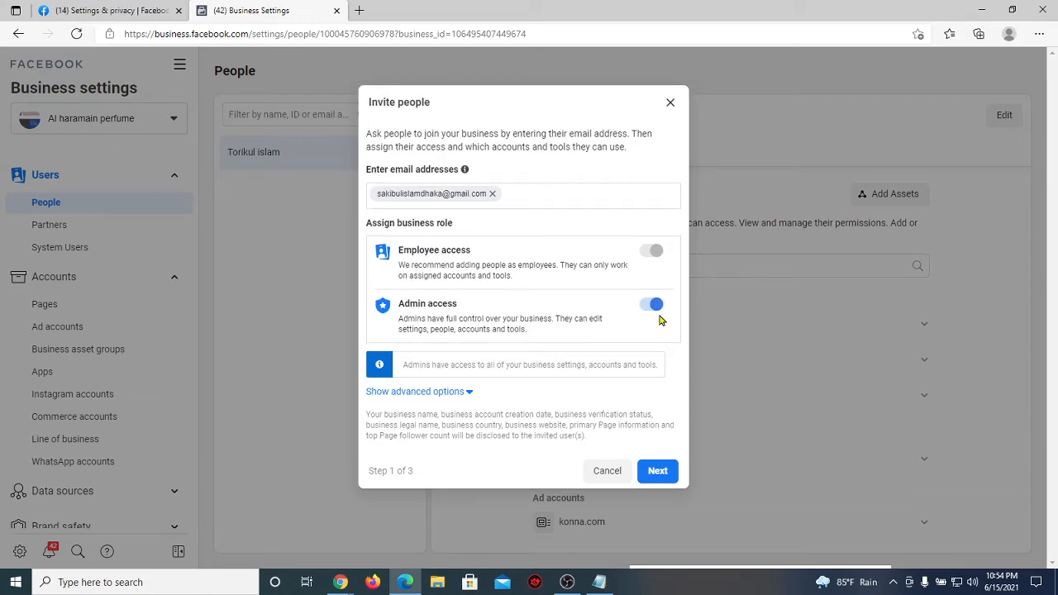
pyautogui.click(648, 310)
# Step: Continue to Assign access and send the employee invitation for Al haramain perfume
pyautogui.click(658, 447)
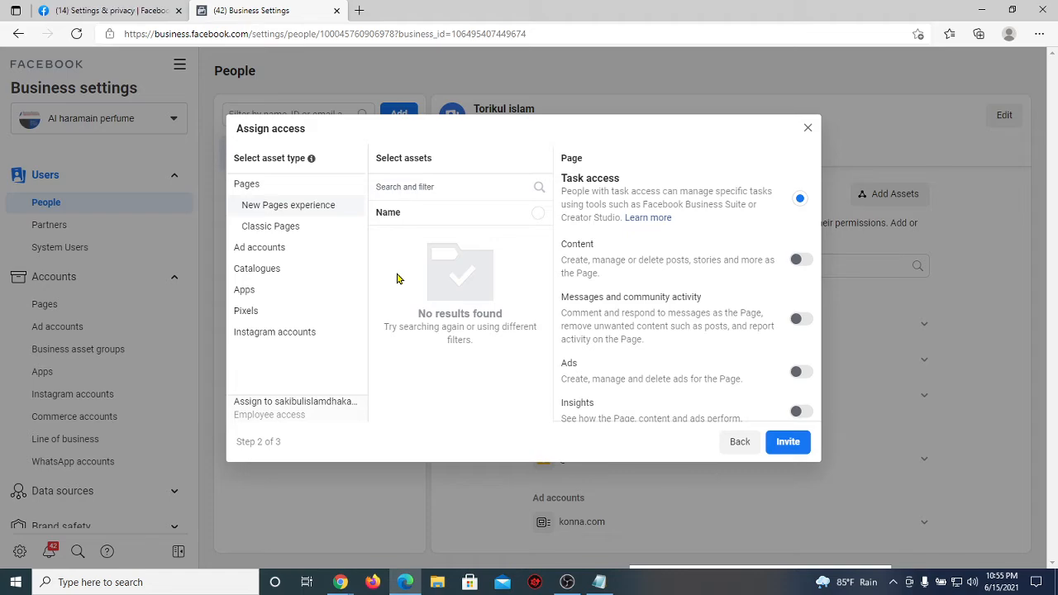
pyautogui.click(785, 450)
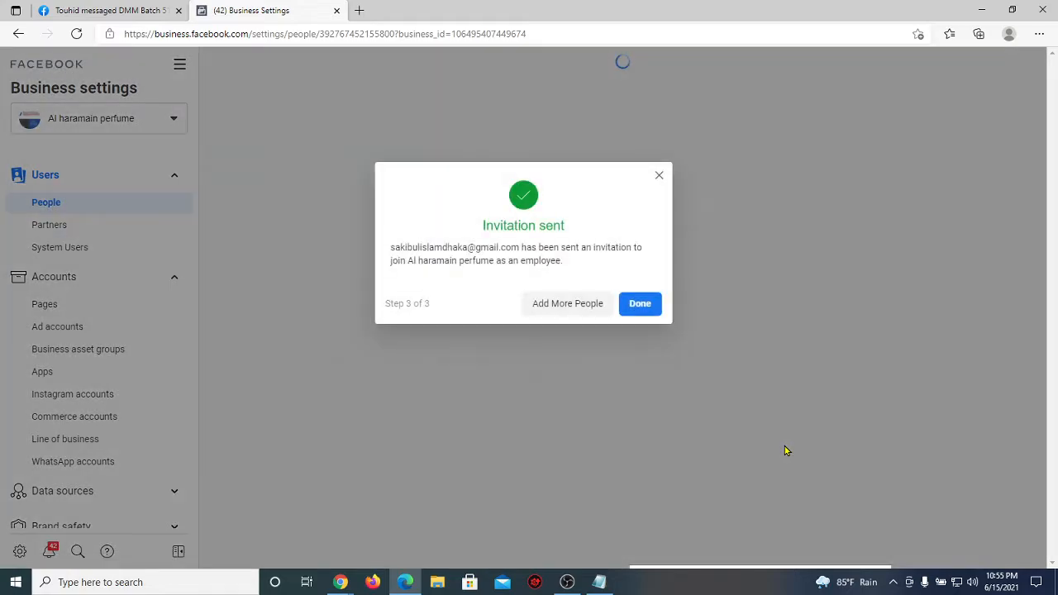
# Step: Dismiss the invitation confirmation, view the existing admin's assets and account list, then bring Google Meet forward
pyautogui.click(639, 303)
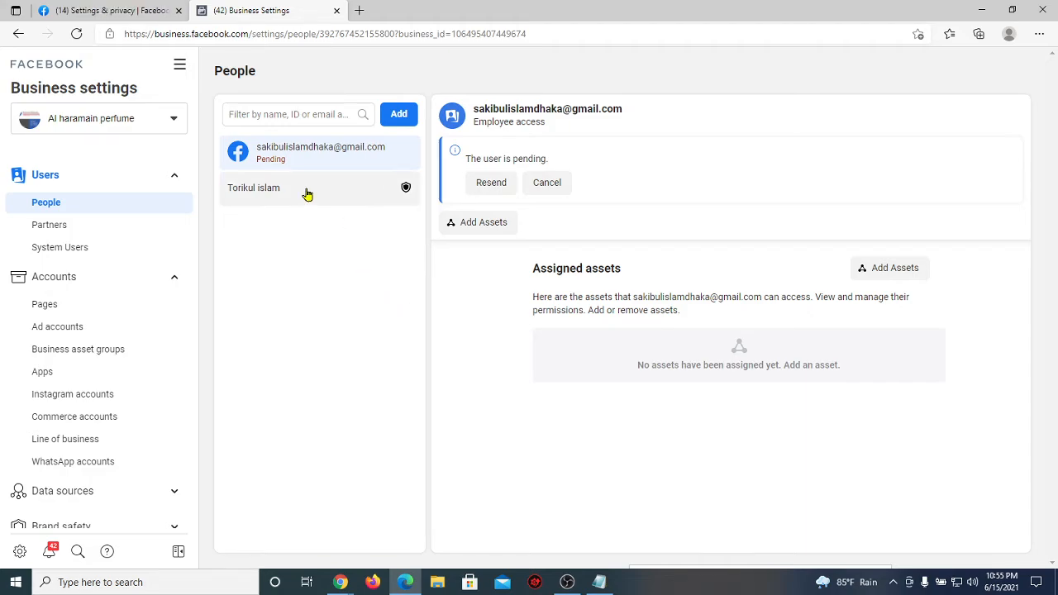
pyautogui.moveTo(281, 190); pyautogui.dragTo(232, 193)
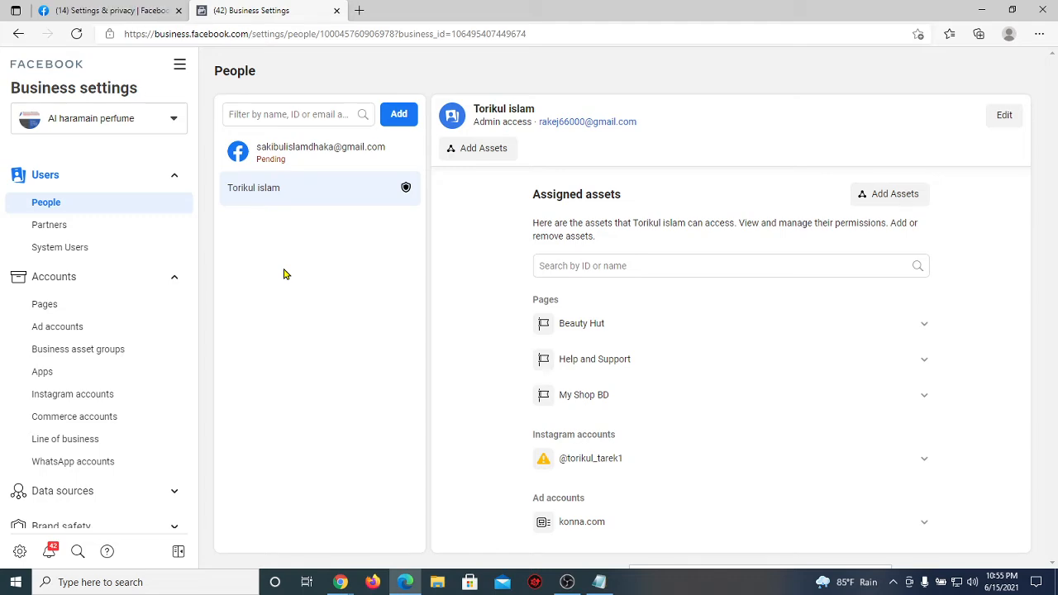
pyautogui.click(173, 120)
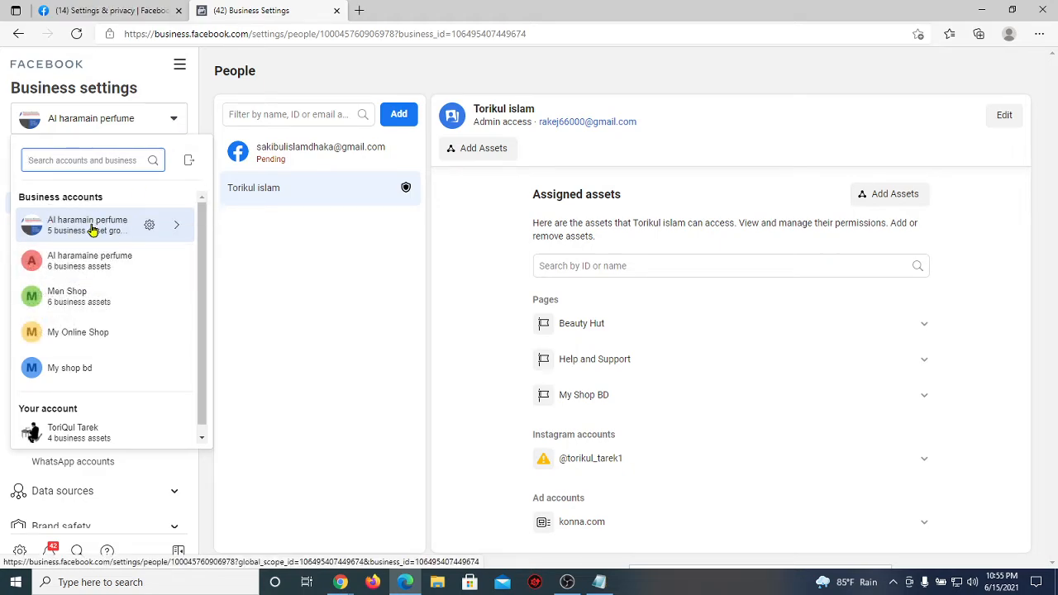
pyautogui.moveTo(78, 229)
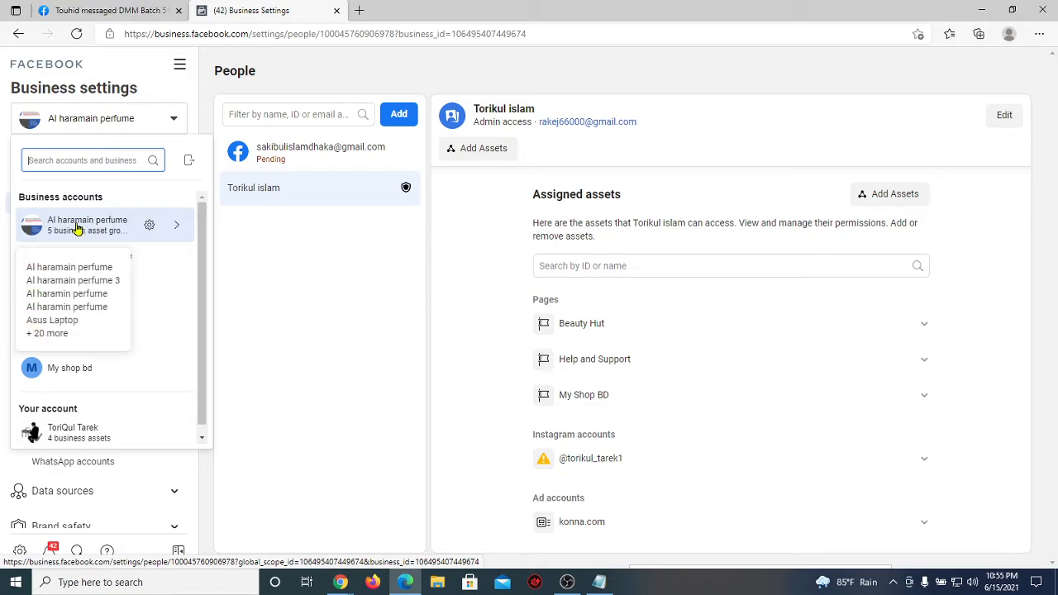
pyautogui.click(273, 522)
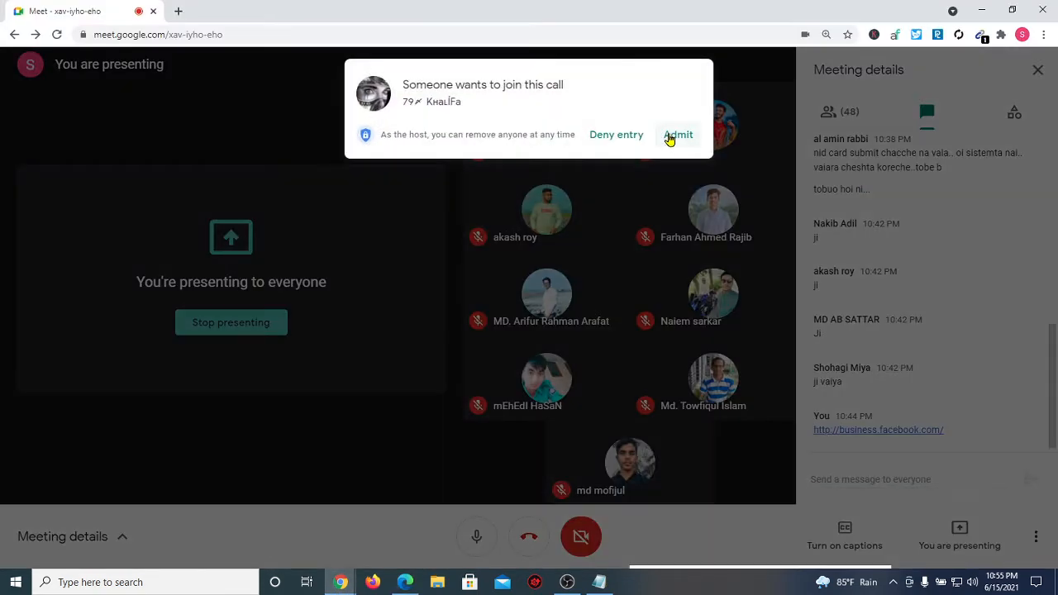
# Step: Admit the waiting participant into the Meet call and return to Facebook Business Settings
pyautogui.click(671, 153)
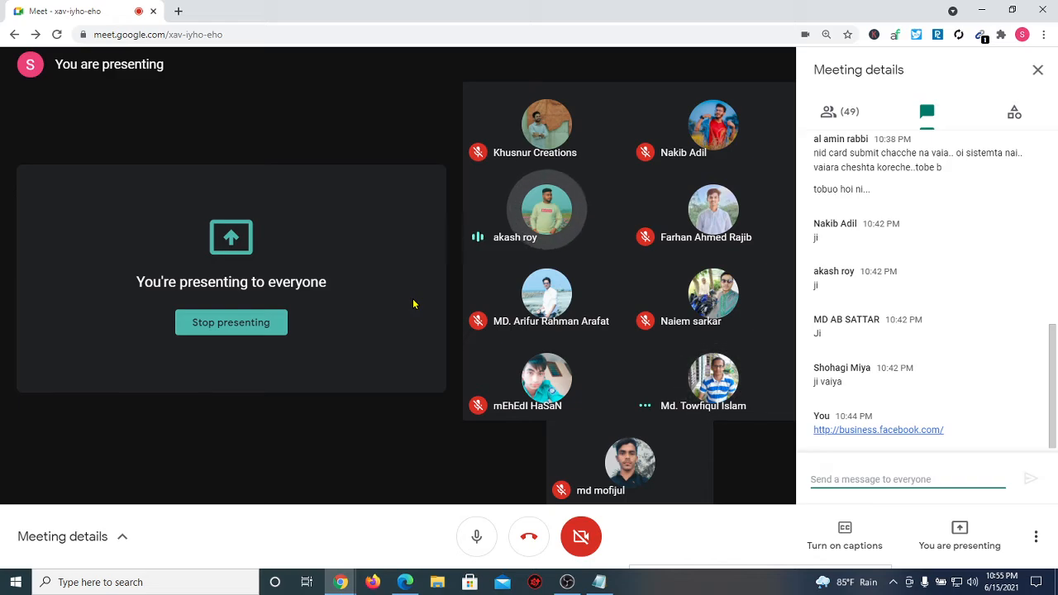
pyautogui.click(599, 582)
pyautogui.click(405, 581)
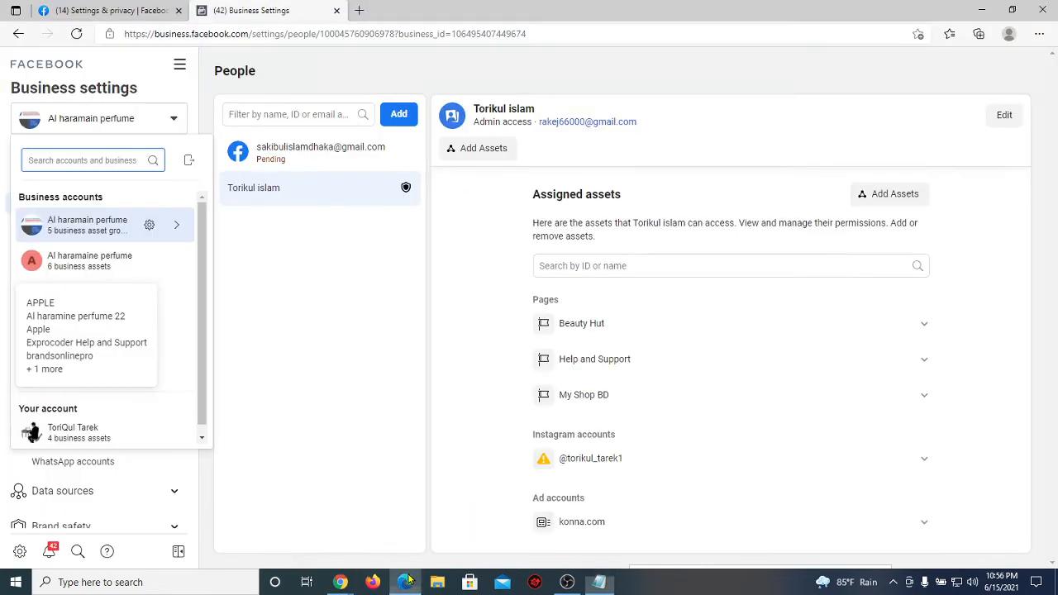
# Step: Close the account list, then pick Al haramaine perfume from the business account selector
pyautogui.press('Escape')
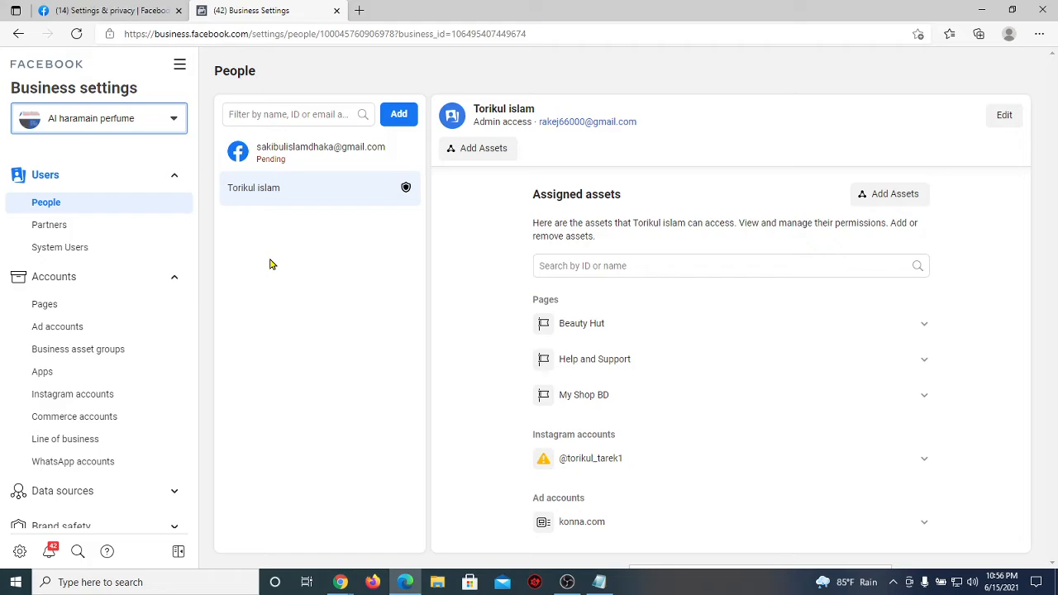
pyautogui.click(174, 119)
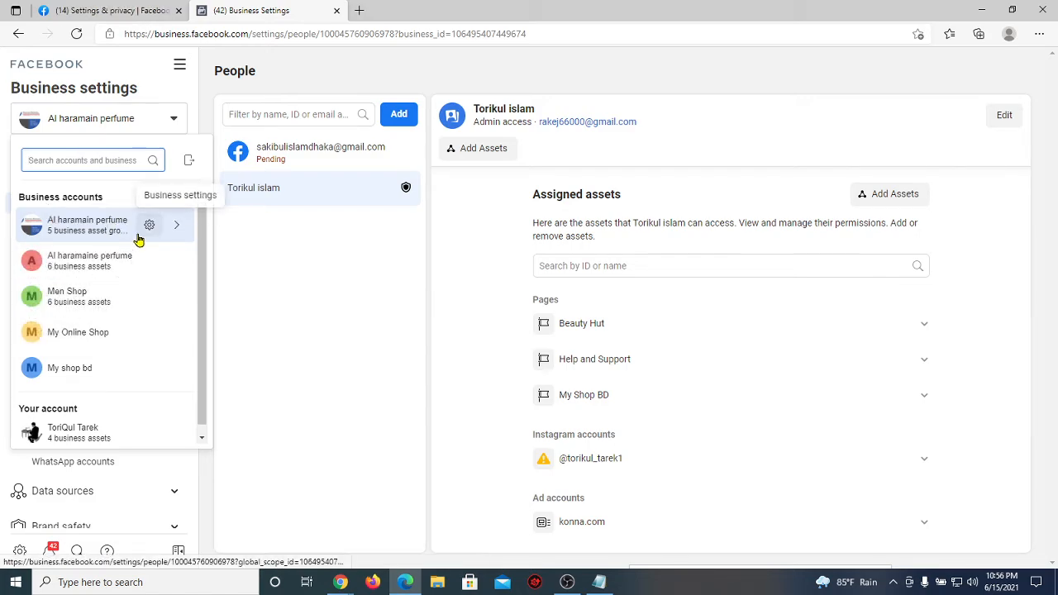
pyautogui.moveTo(94, 234)
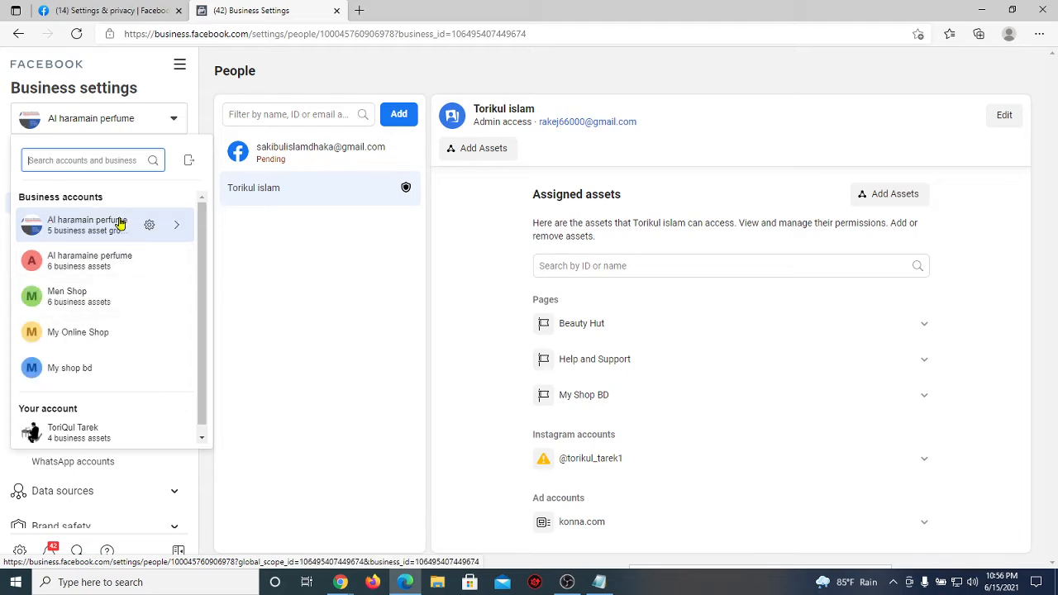
pyautogui.click(107, 268)
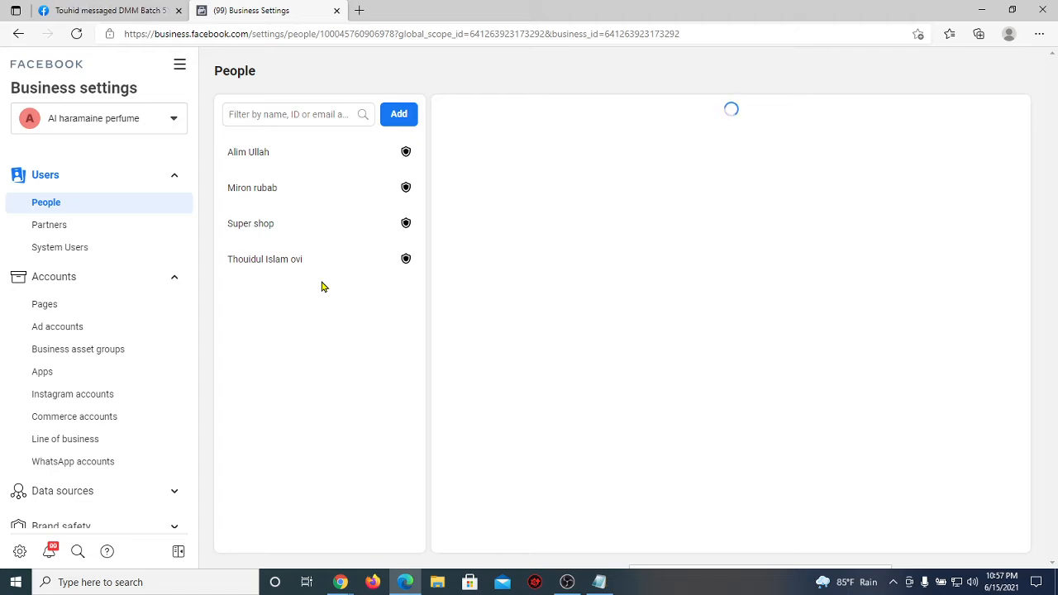
# Step: Choose Al haramain perfume in the business selector, then bring the Google Meet window forward
pyautogui.click(116, 120)
pyautogui.click(94, 214)
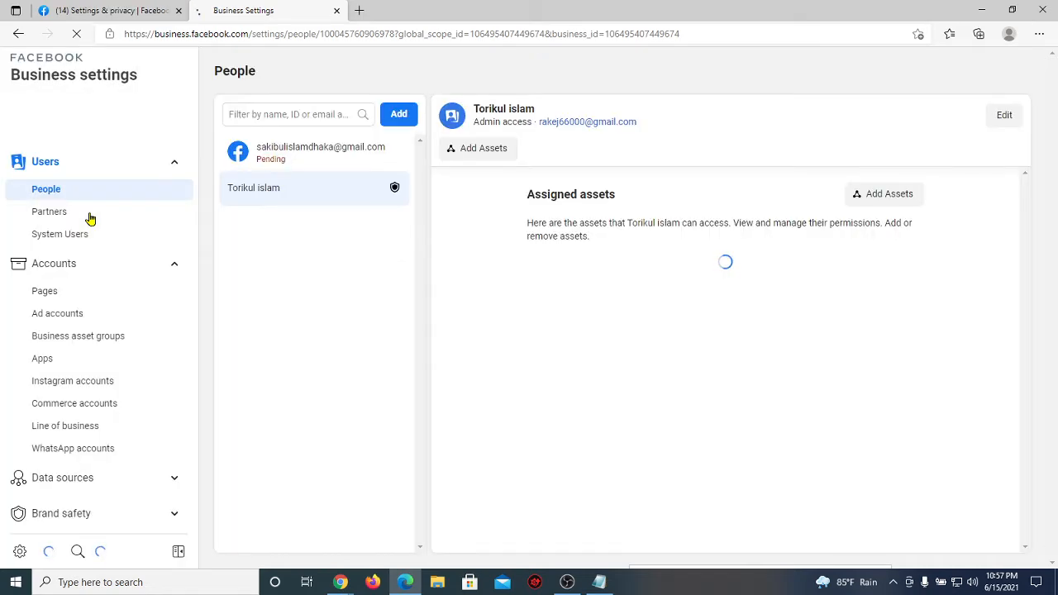
pyautogui.moveTo(340, 580)
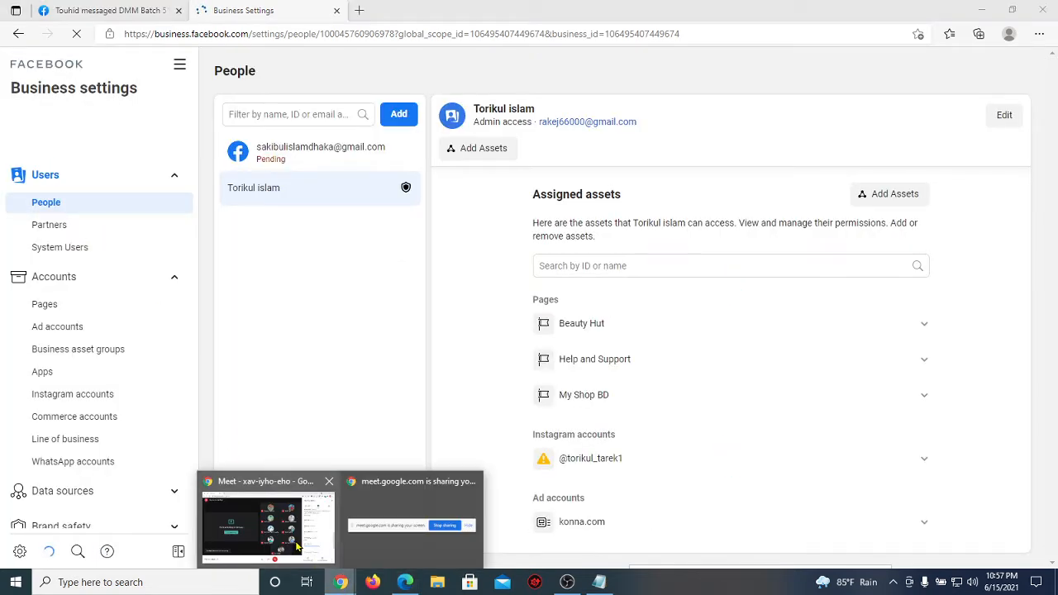
pyautogui.click(284, 544)
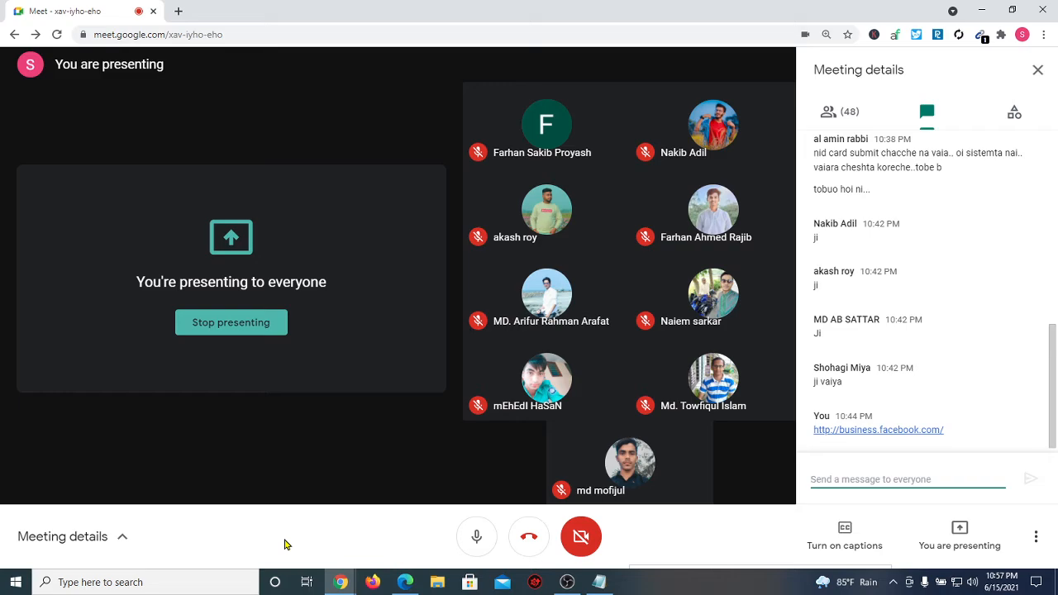
# Step: Close the personal Facebook settings tab, confirming Leave, and open the Partners page
pyautogui.click(404, 582)
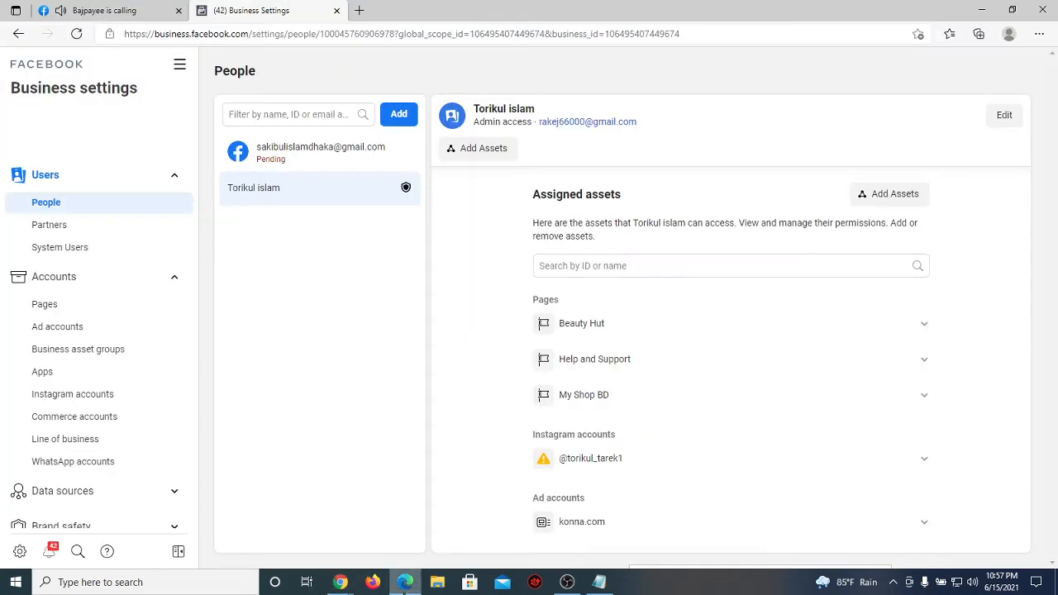
pyautogui.click(178, 10)
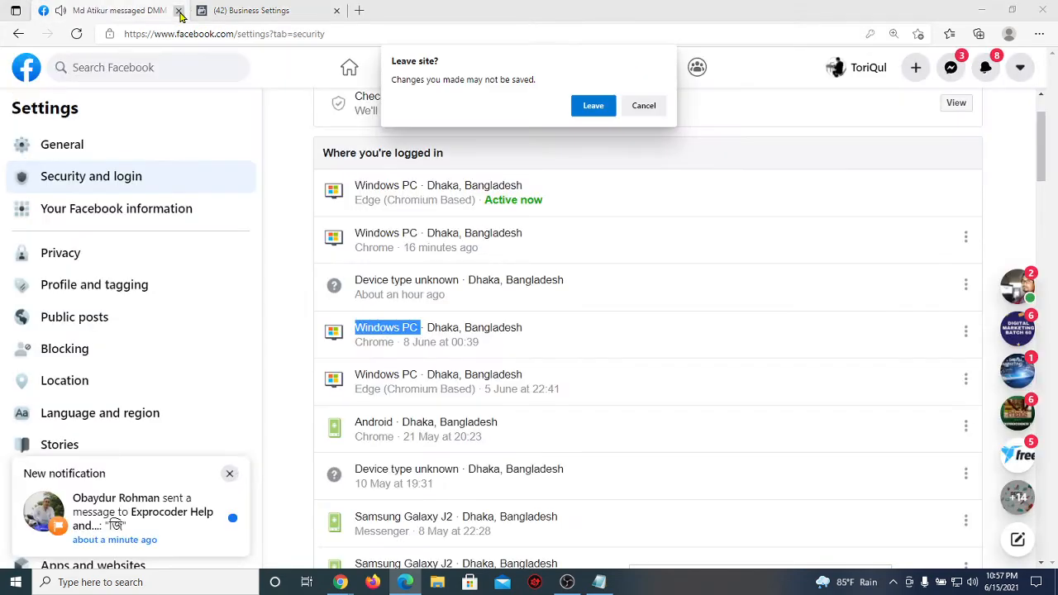
pyautogui.click(580, 111)
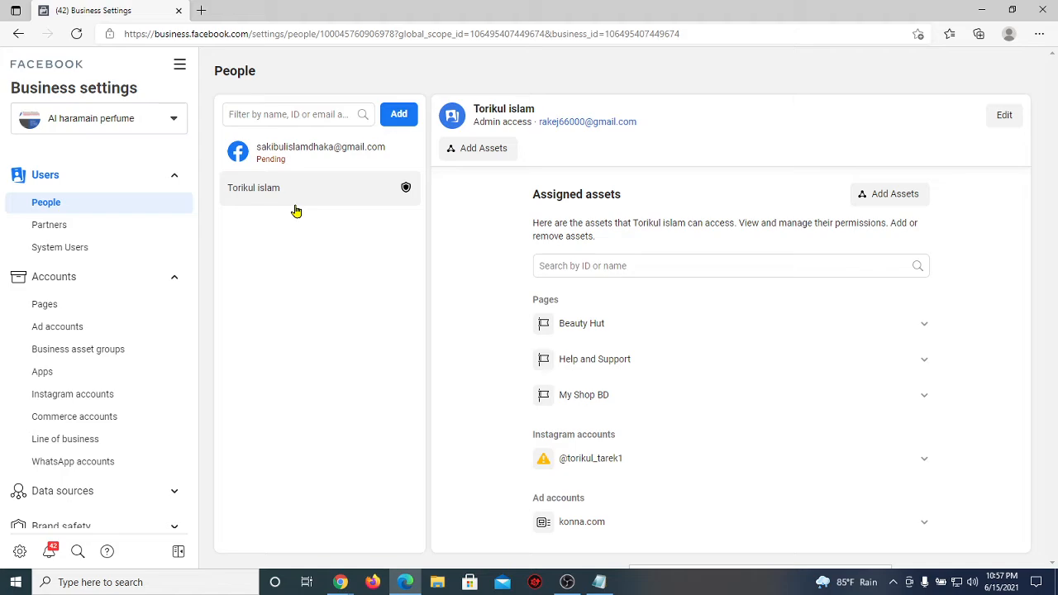
pyautogui.click(83, 235)
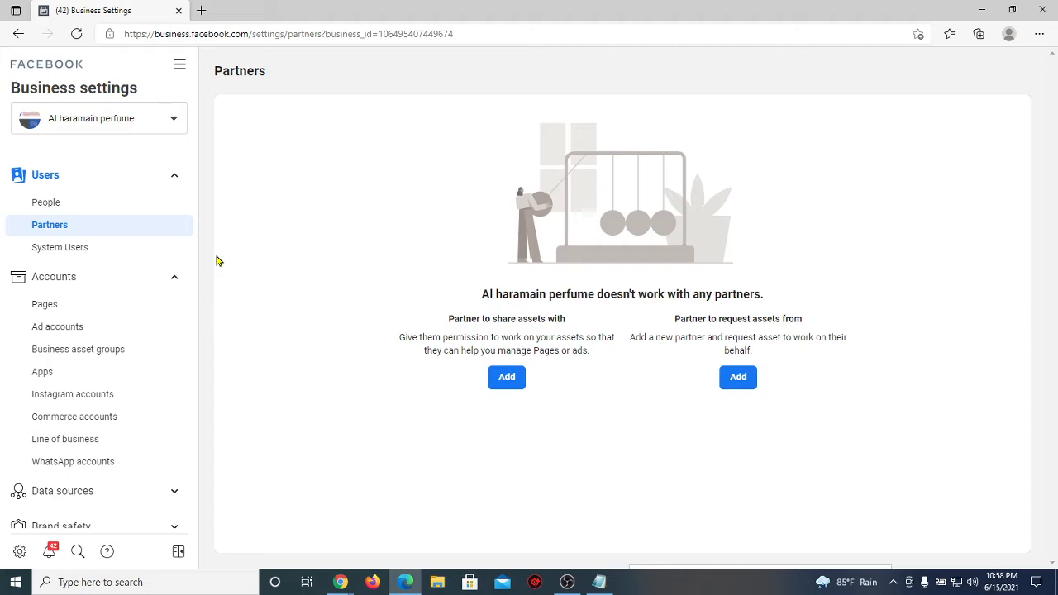
# Step: Start adding a partner by business ID, cancel it, then select the business_id digits in the URL
pyautogui.click(508, 380)
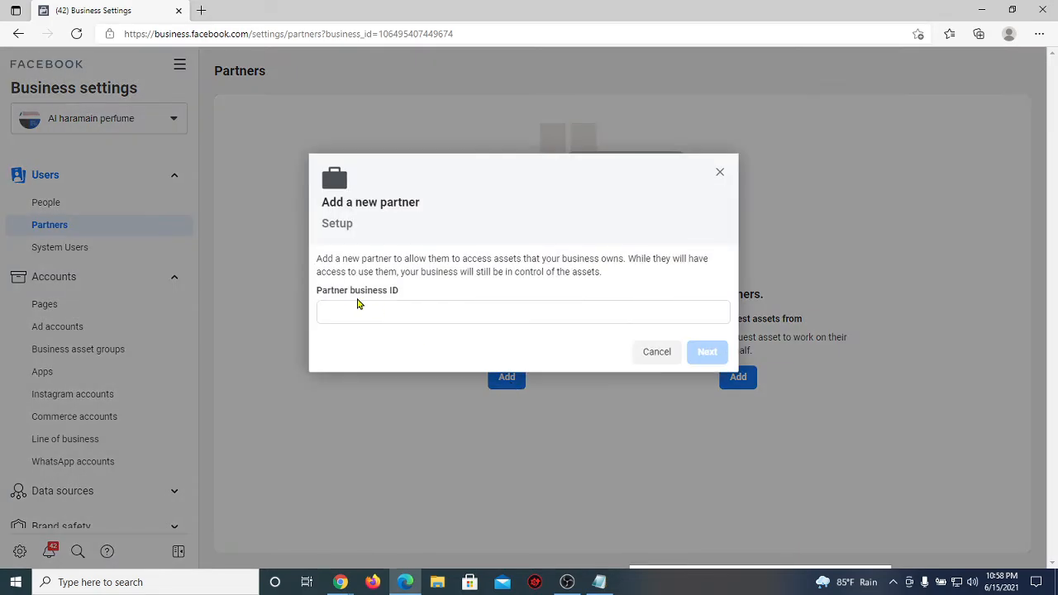
pyautogui.click(382, 314)
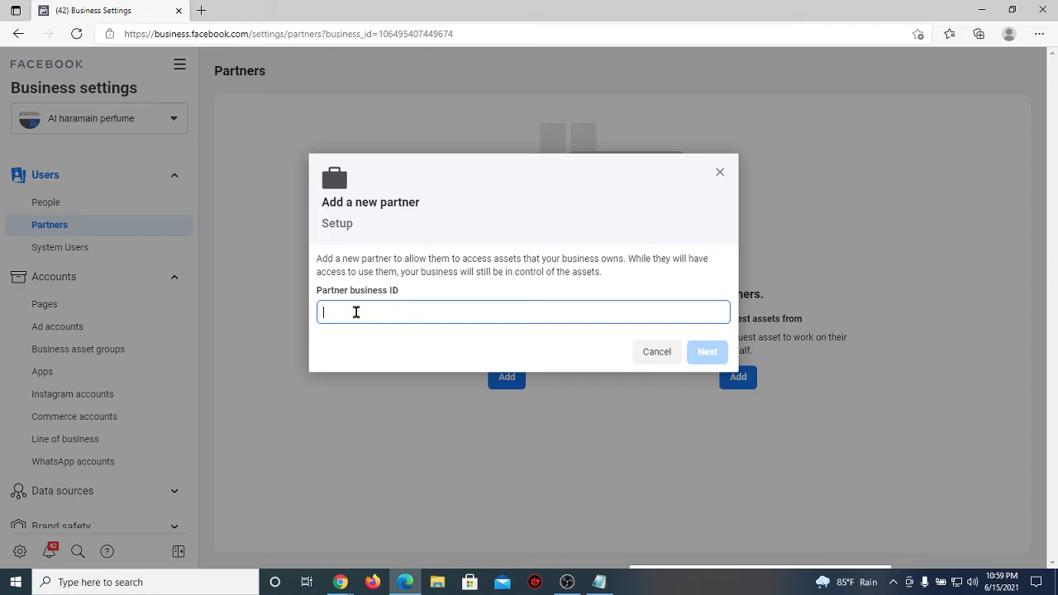
pyautogui.click(719, 173)
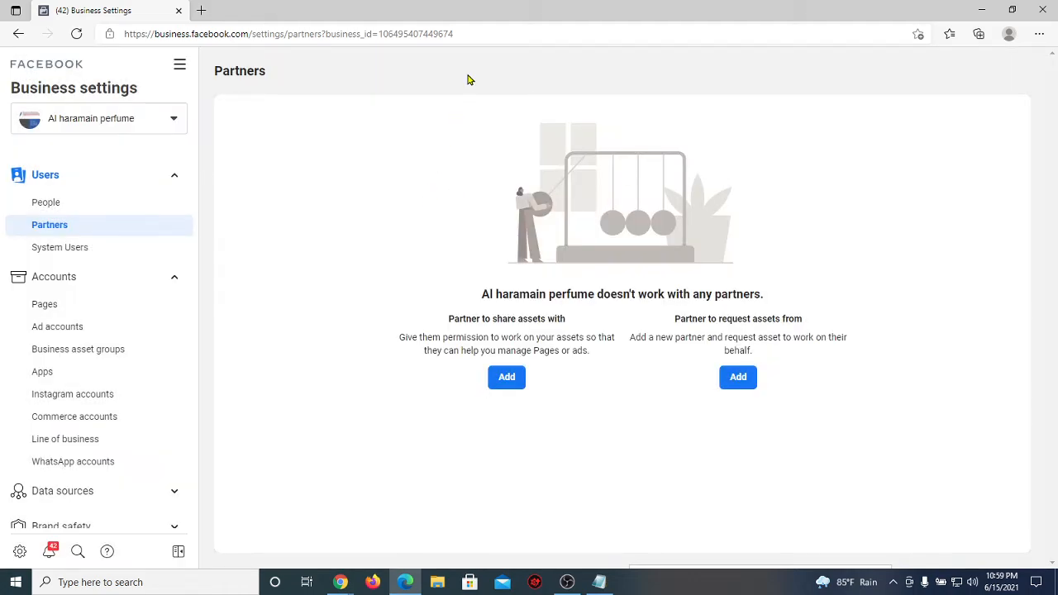
pyautogui.click(471, 34)
pyautogui.moveTo(471, 34); pyautogui.dragTo(378, 36)
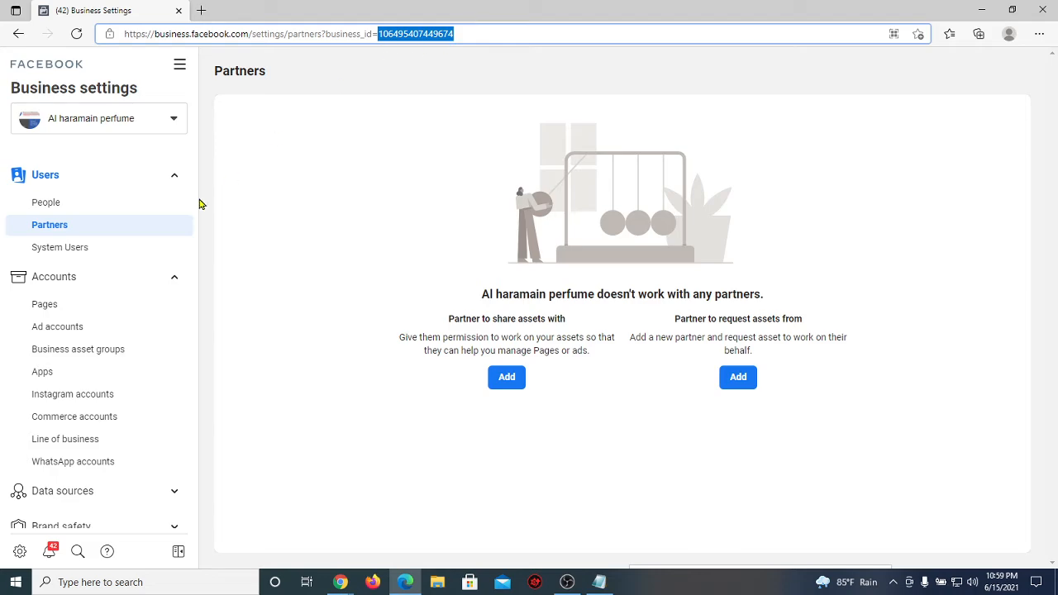
# Step: Select the Business Manager ID on the Business info page, then return to Partners
pyautogui.scroll(-2, 116, 280)
pyautogui.scroll(-1, 116, 280)
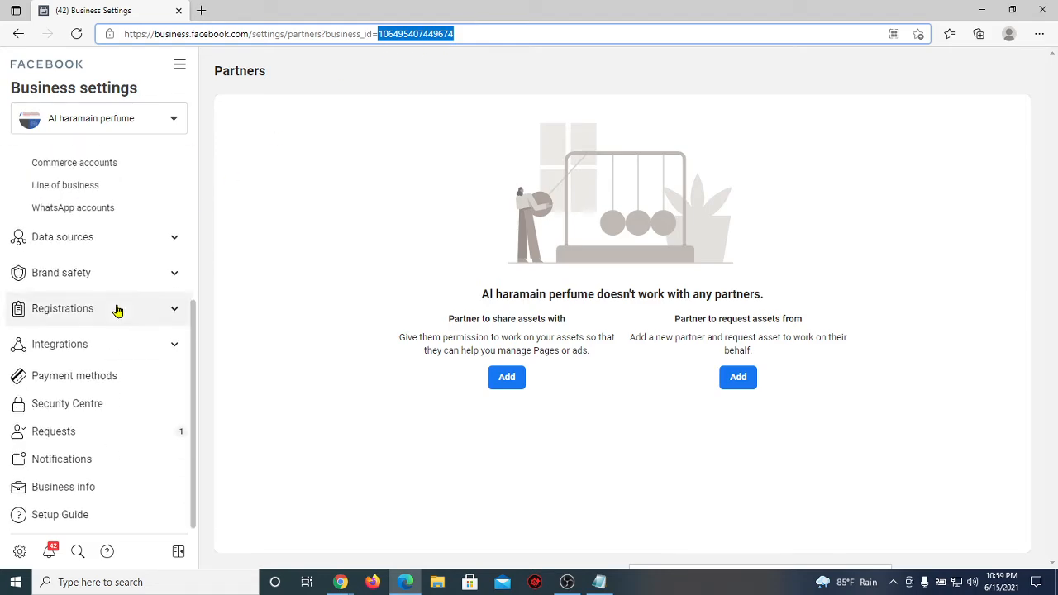
pyautogui.click(101, 493)
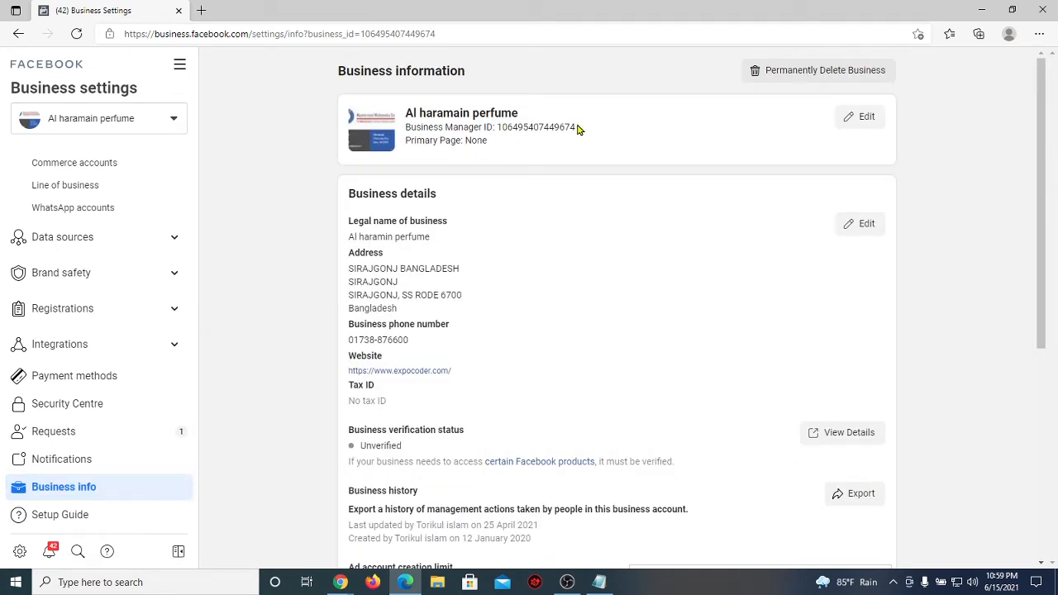
pyautogui.moveTo(576, 128); pyautogui.dragTo(495, 127)
pyautogui.hotkey('ctrl', 'c')
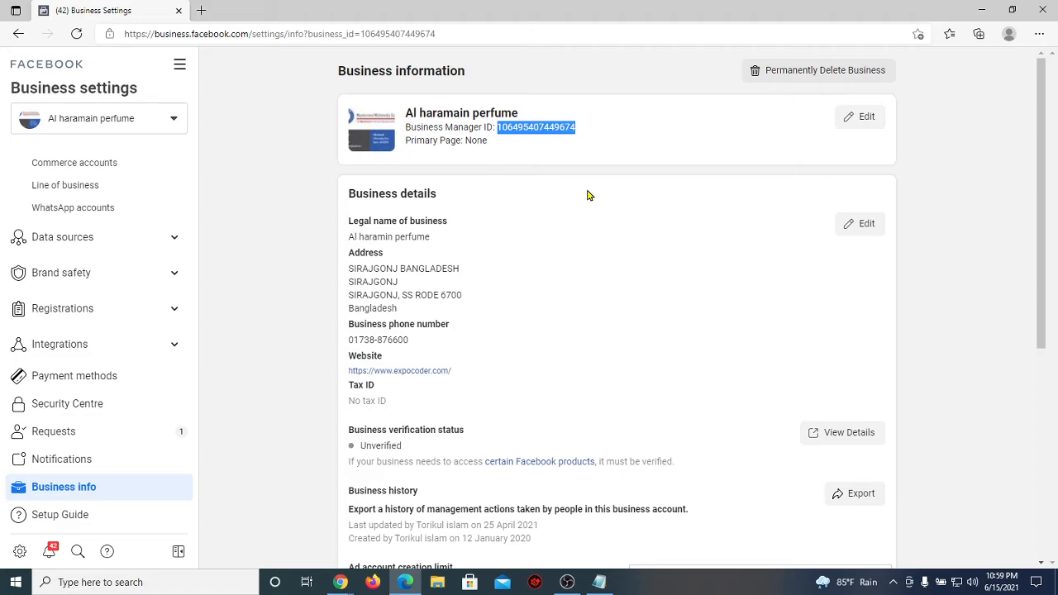
pyautogui.scroll(3, 71, 214)
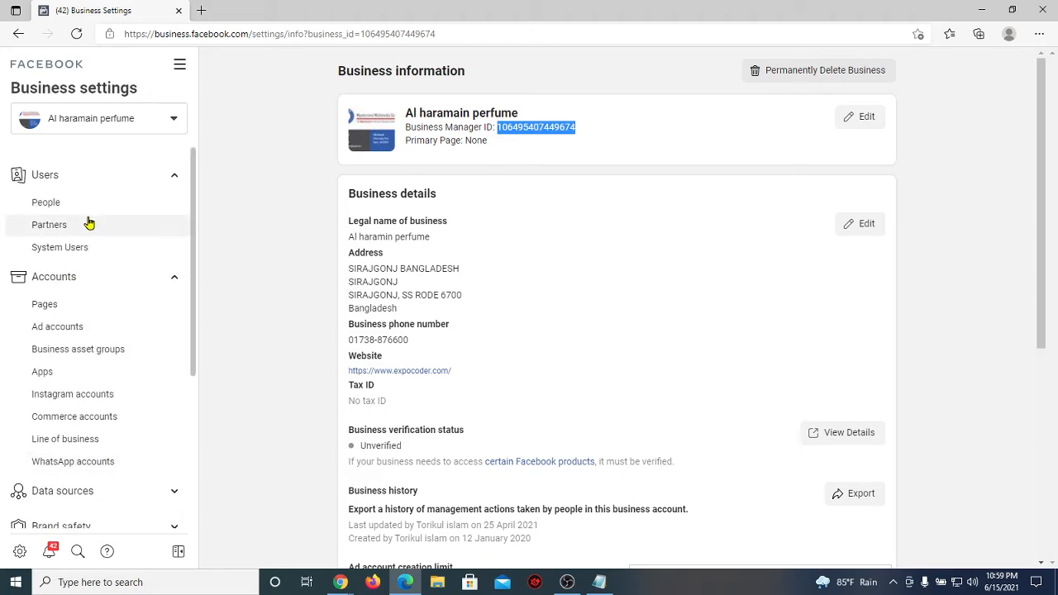
pyautogui.click(89, 224)
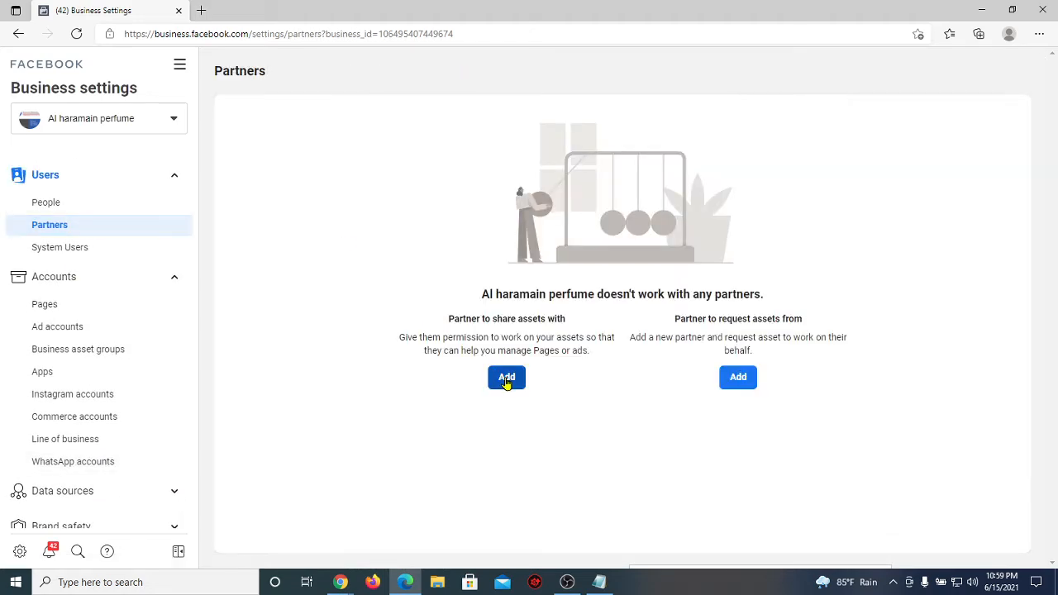
pyautogui.click(507, 379)
pyautogui.click(453, 307)
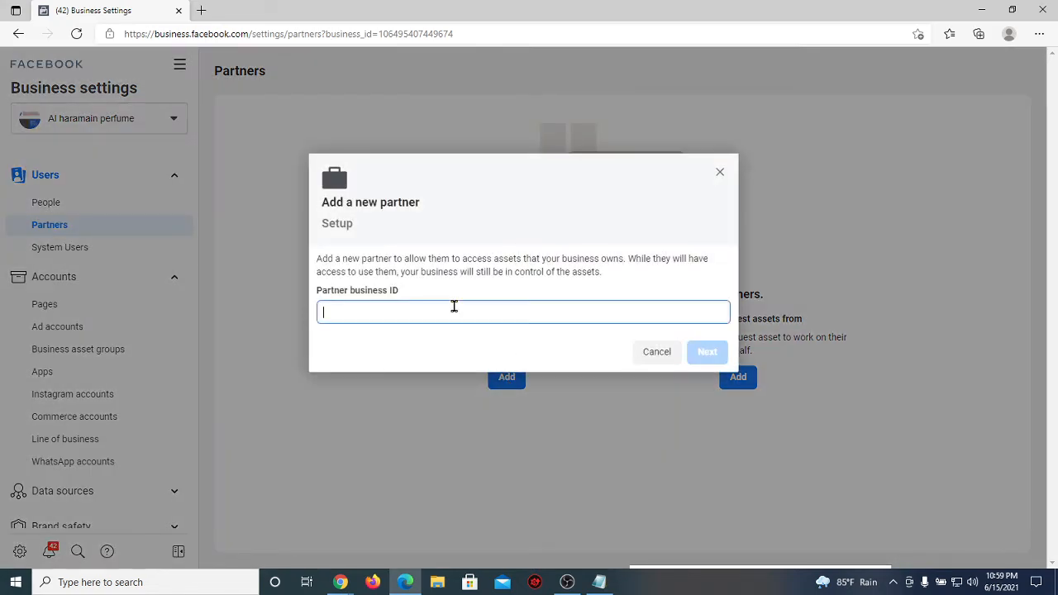
pyautogui.hotkey('ctrl', 'v')
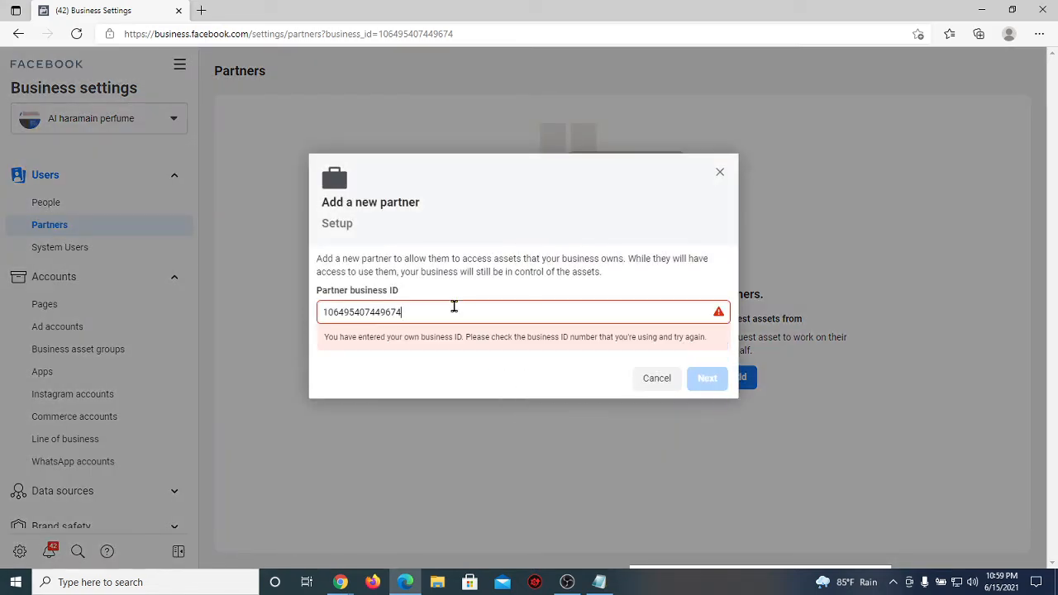
pyautogui.moveTo(430, 310); pyautogui.dragTo(323, 311)
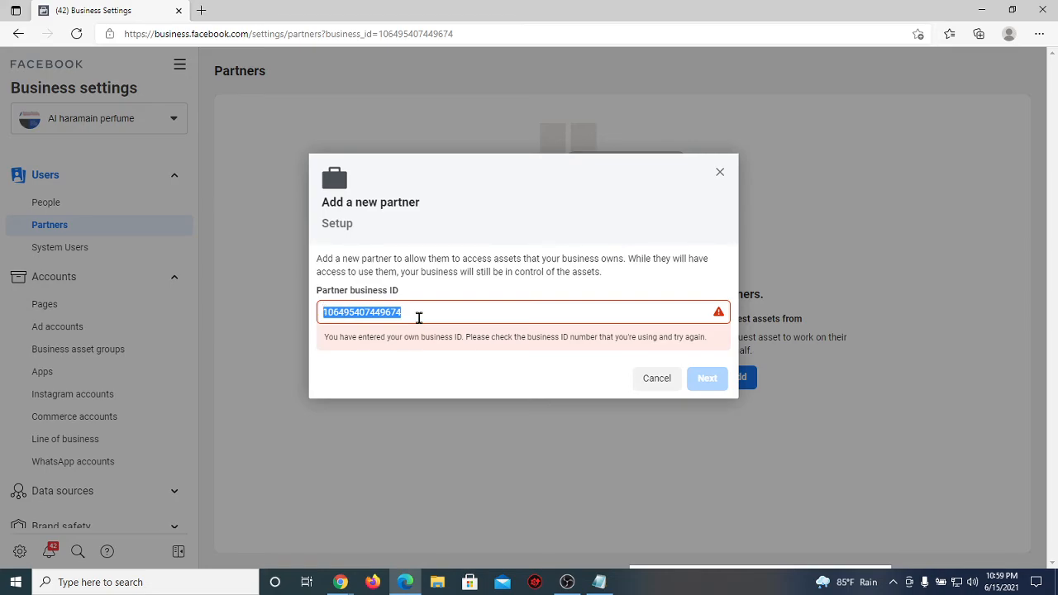
pyautogui.click(419, 317)
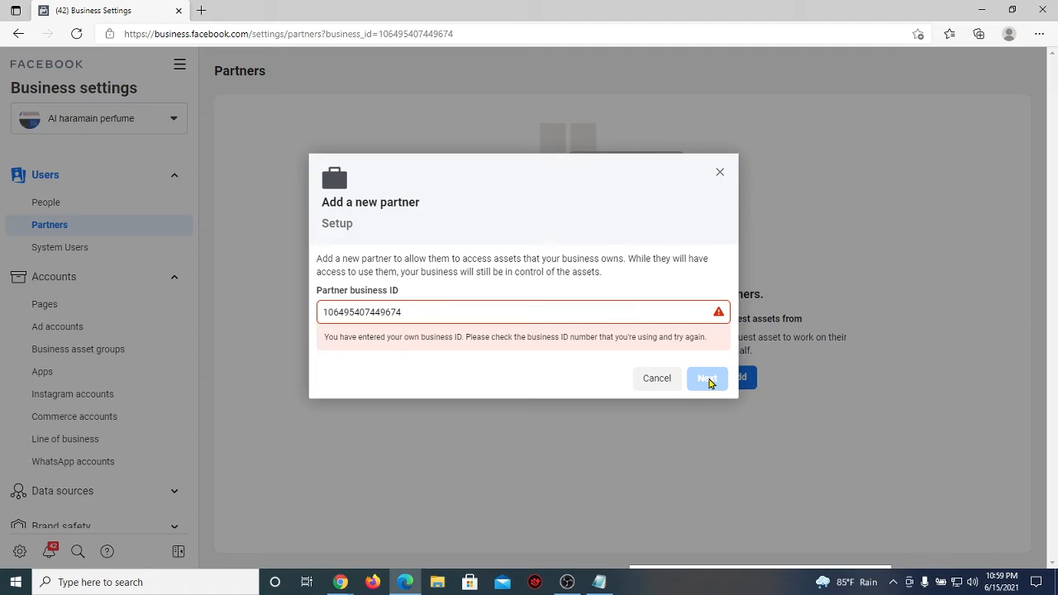
pyautogui.click(720, 174)
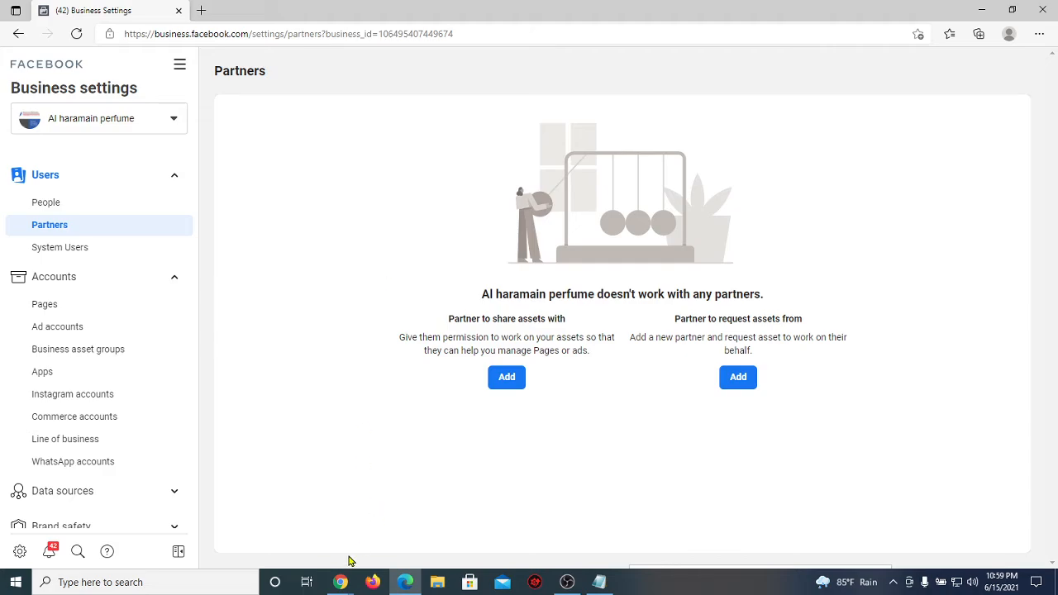
# Step: Admit the person waiting in the Meet call, then switch back to Business Settings
pyautogui.moveTo(340, 578)
pyautogui.click(254, 533)
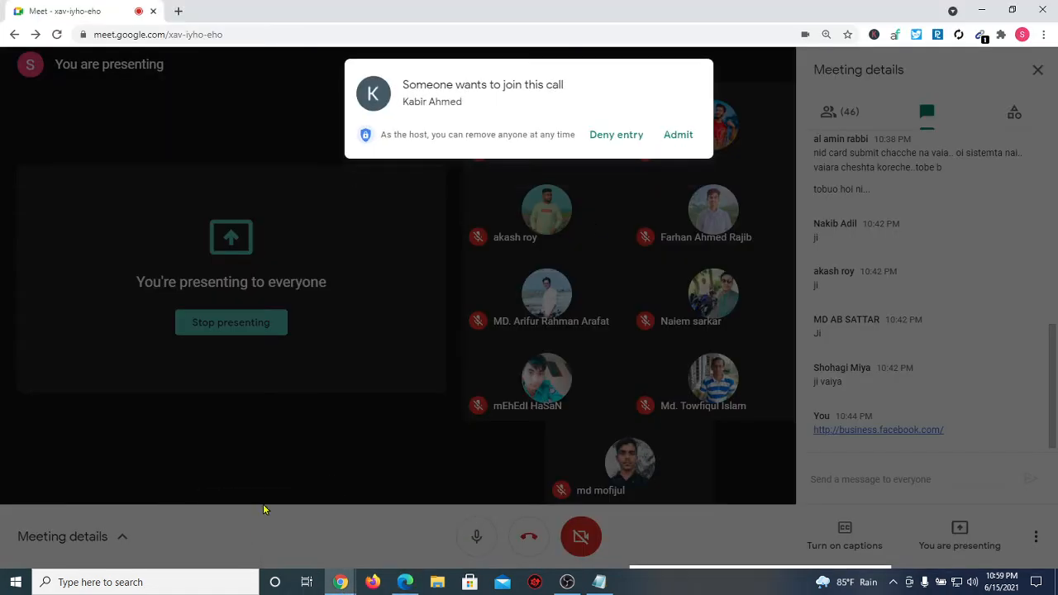
pyautogui.click(671, 141)
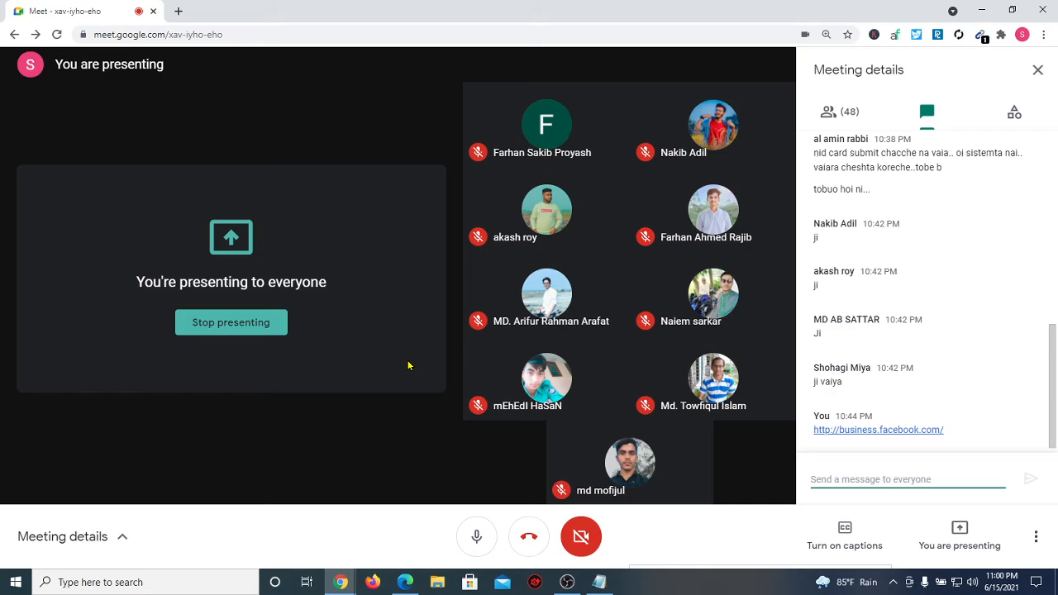
pyautogui.click(405, 581)
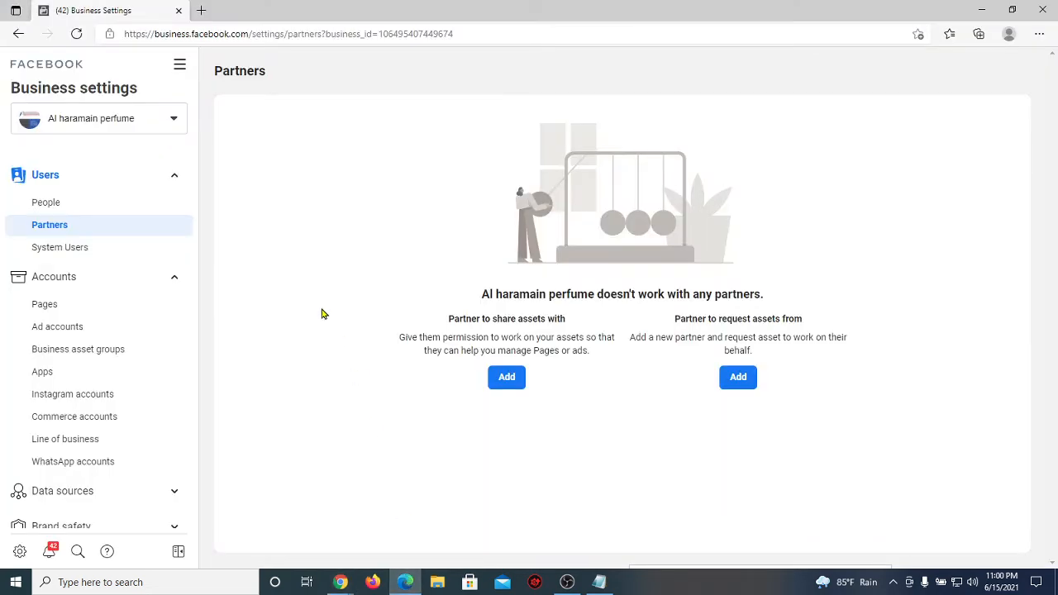
# Step: Open Accounts > Pages listing Beauty Hut, Help and Support, My Shop BD and Online Shop BD
pyautogui.click(88, 305)
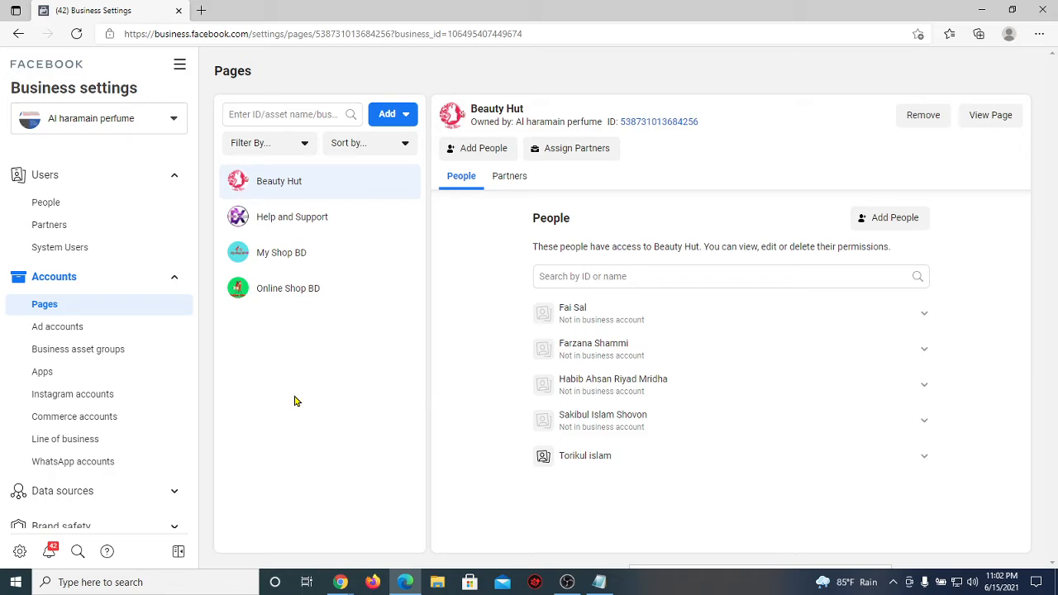
pyautogui.moveTo(339, 582)
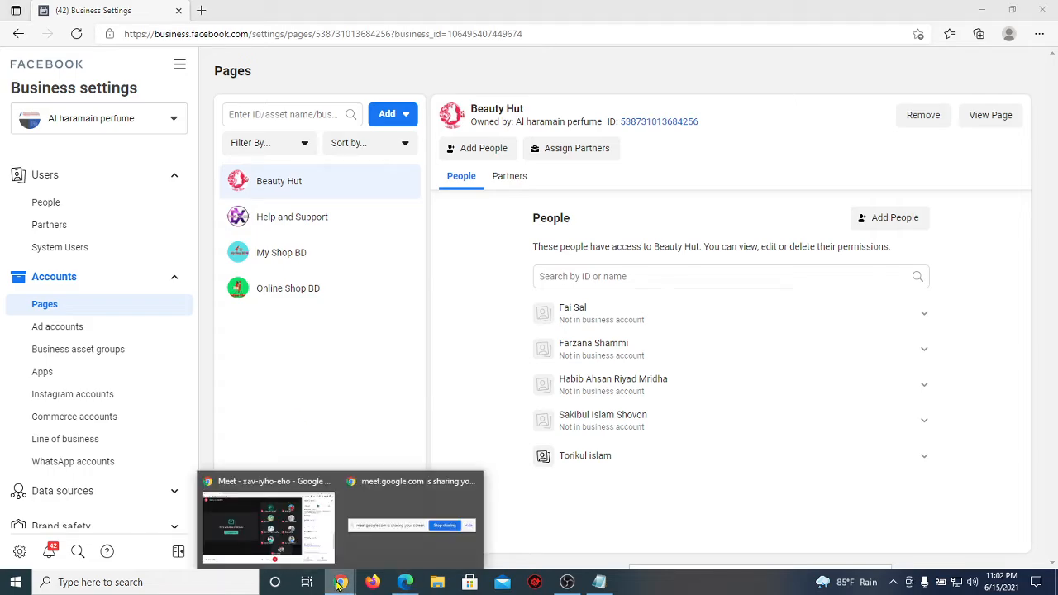
pyautogui.click(244, 535)
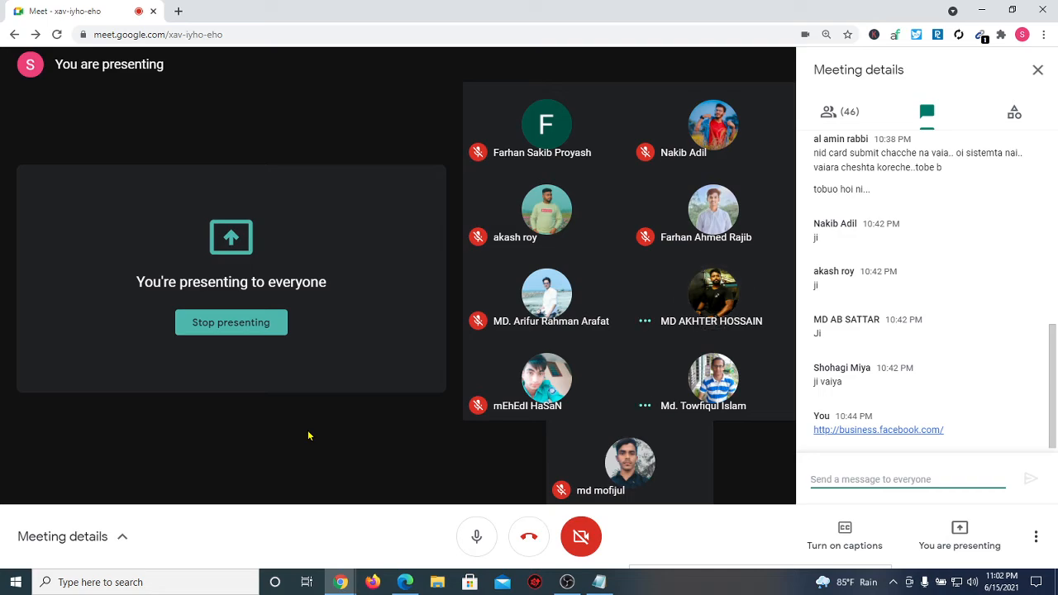
pyautogui.click(406, 583)
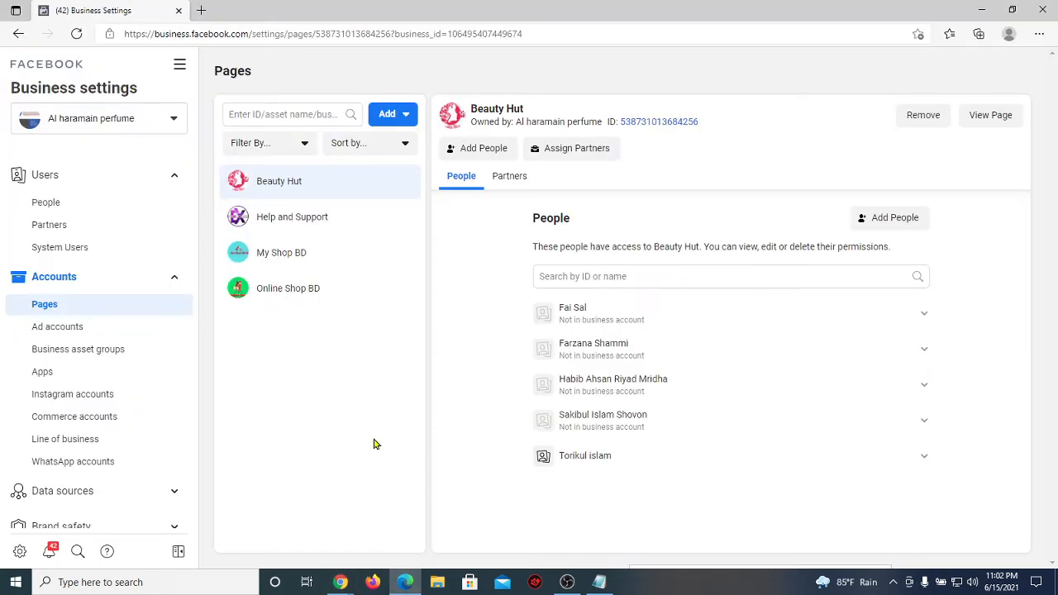
# Step: Search 'best' and add the existing Best Online Shop page to the business's Pages
pyautogui.click(401, 118)
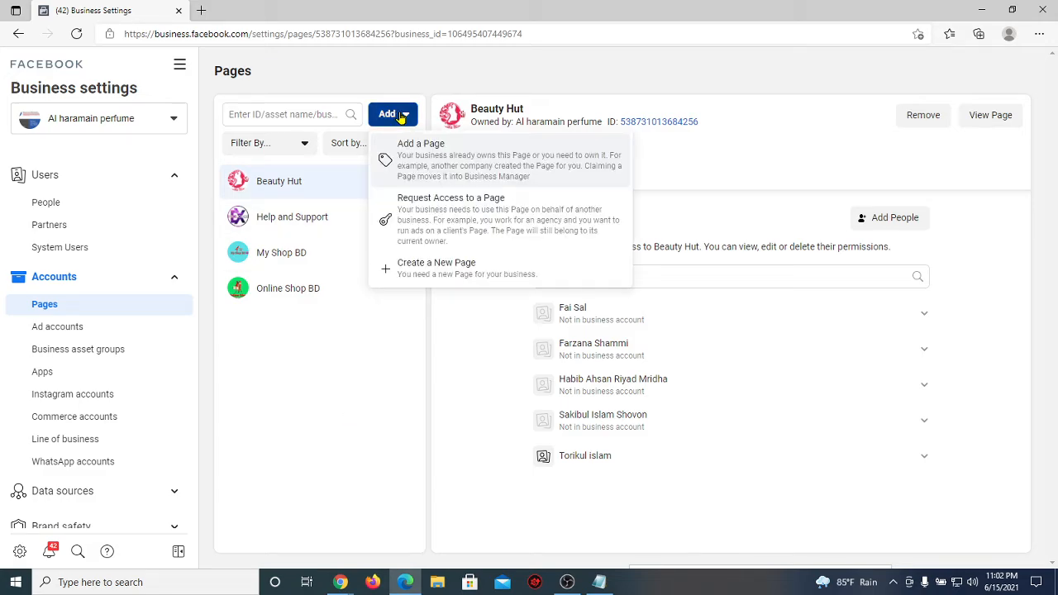
pyautogui.click(406, 157)
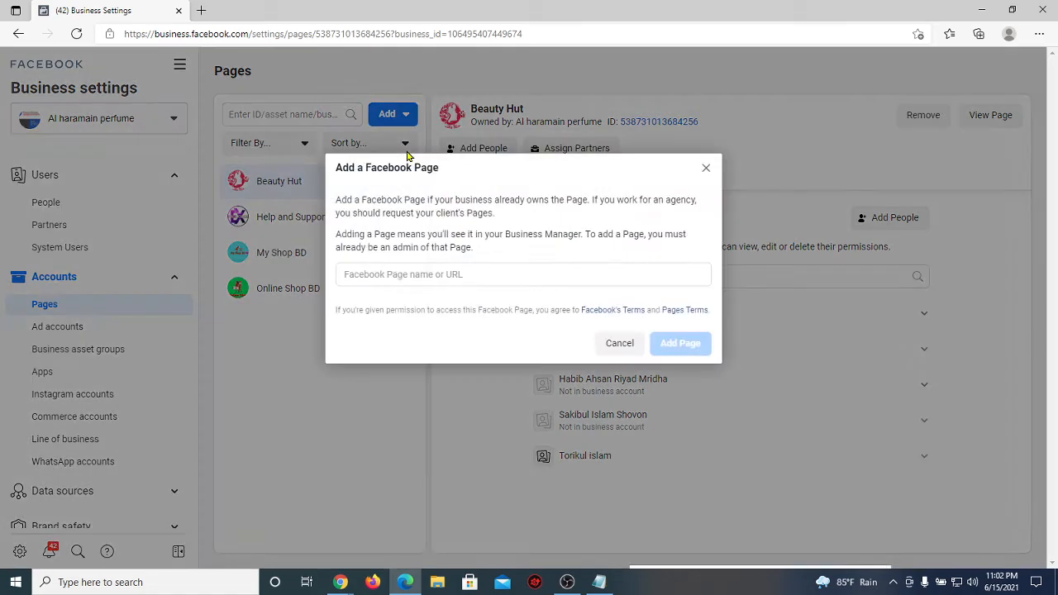
pyautogui.click(395, 279)
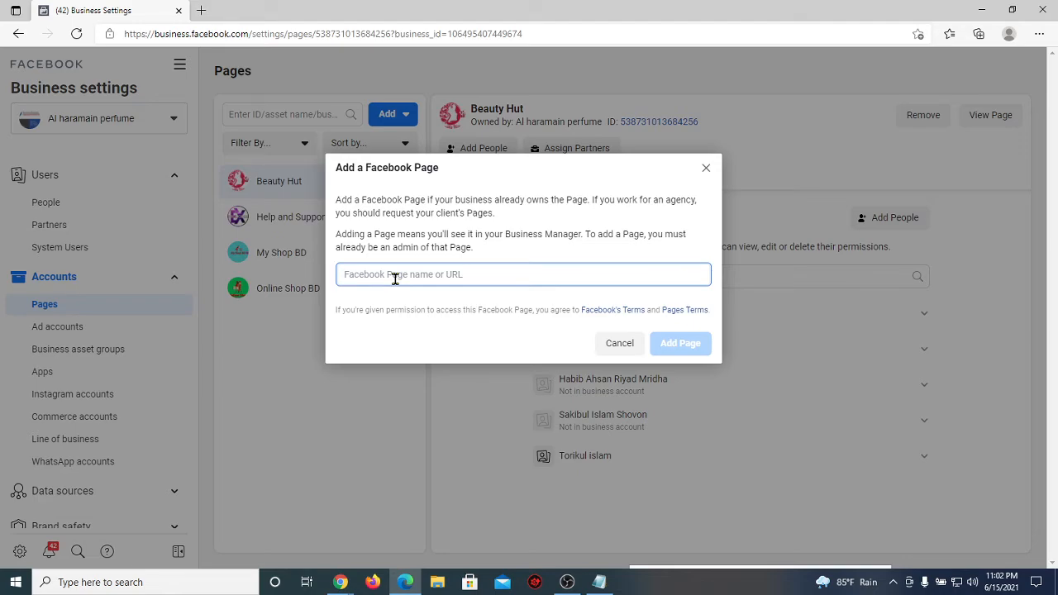
pyautogui.write('best')
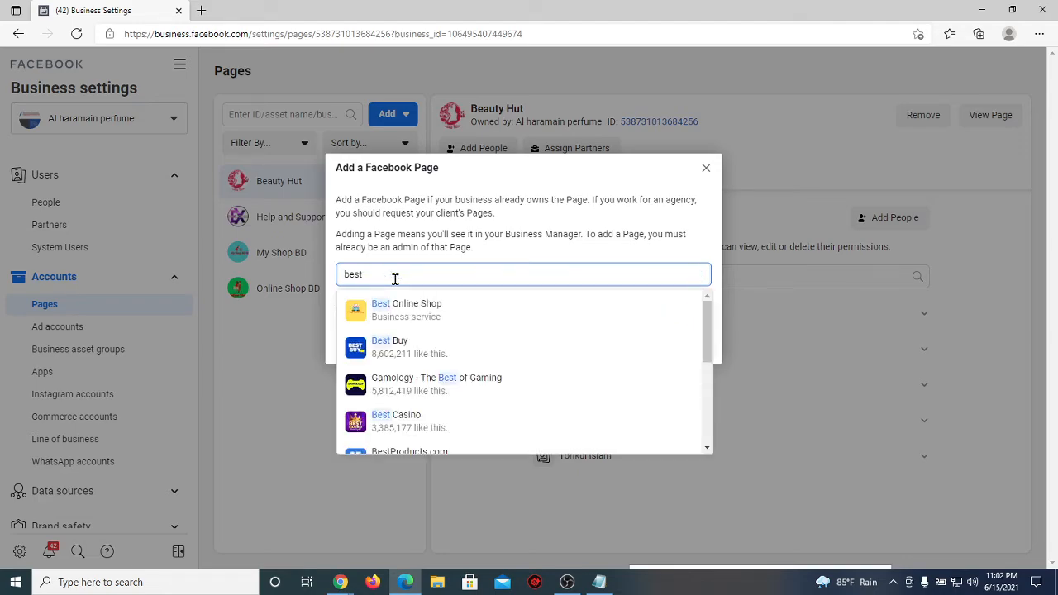
pyautogui.click(460, 313)
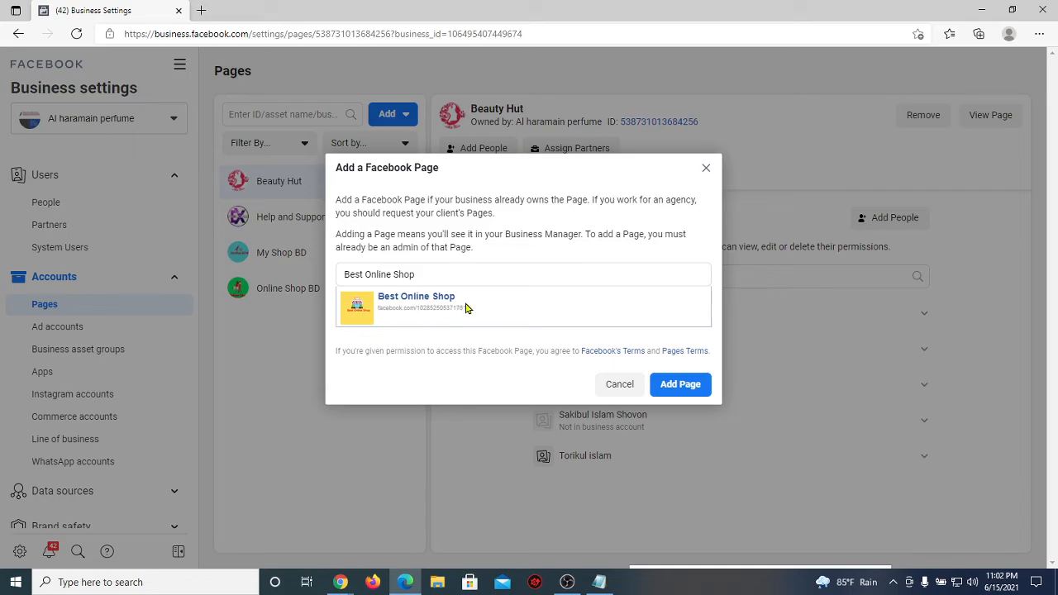
pyautogui.click(680, 386)
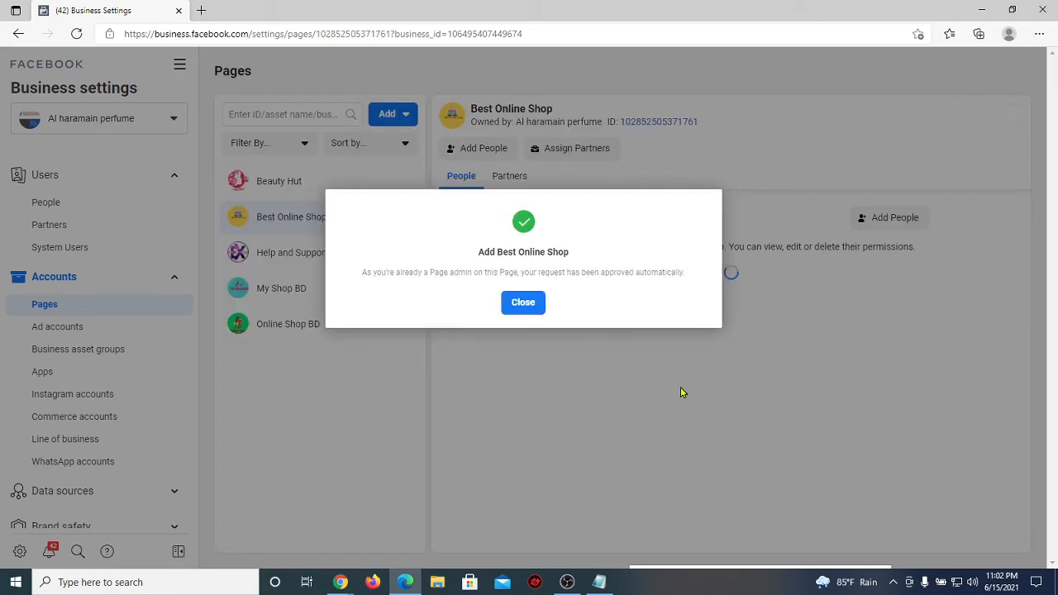
# Step: Dismiss the page-added confirmation and return to the Google Meet call
pyautogui.click(522, 302)
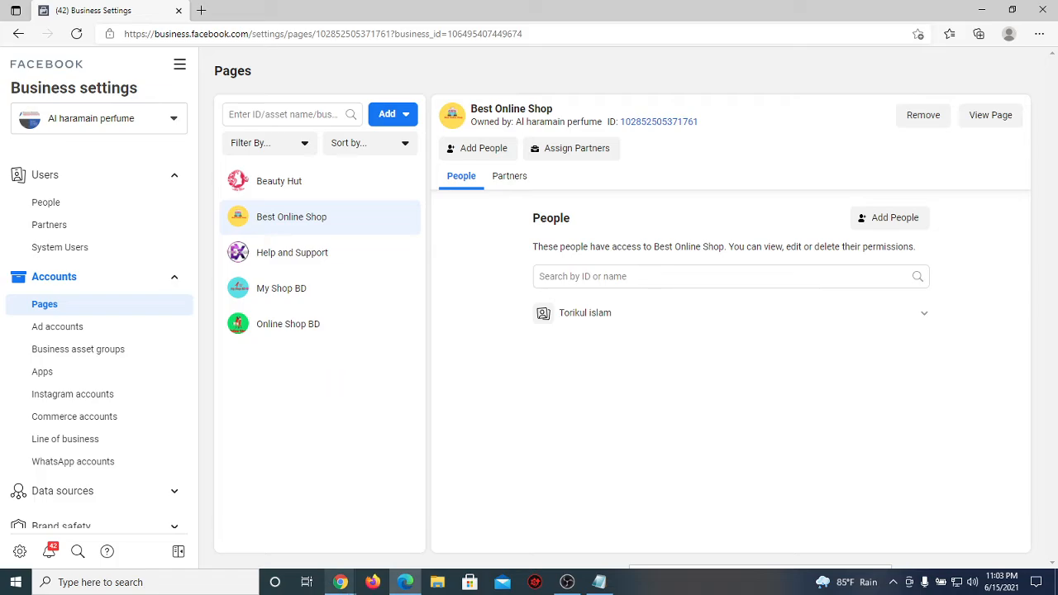
pyautogui.moveTo(341, 582)
pyautogui.click(256, 545)
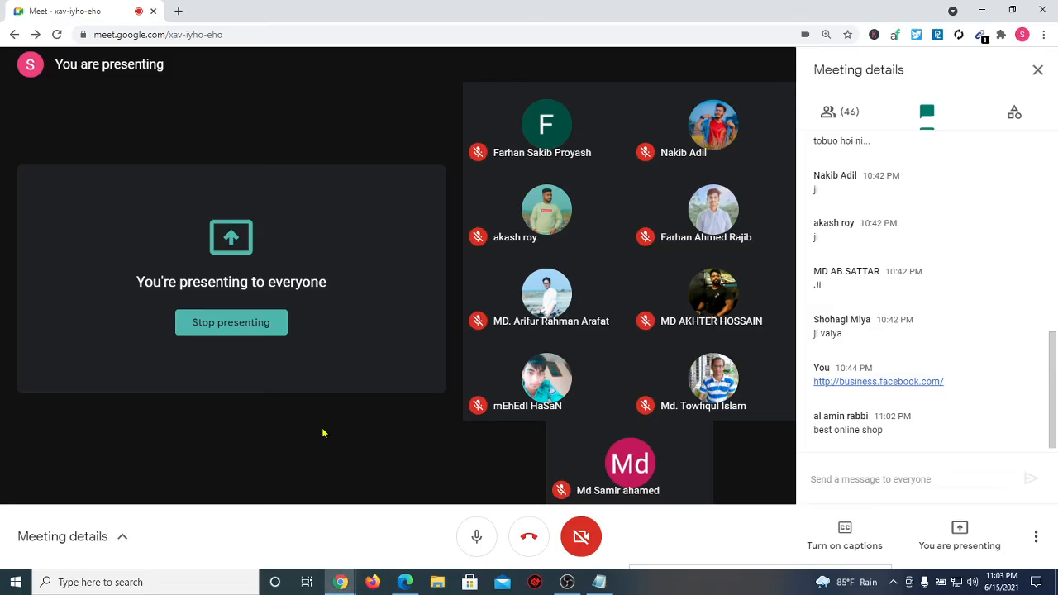
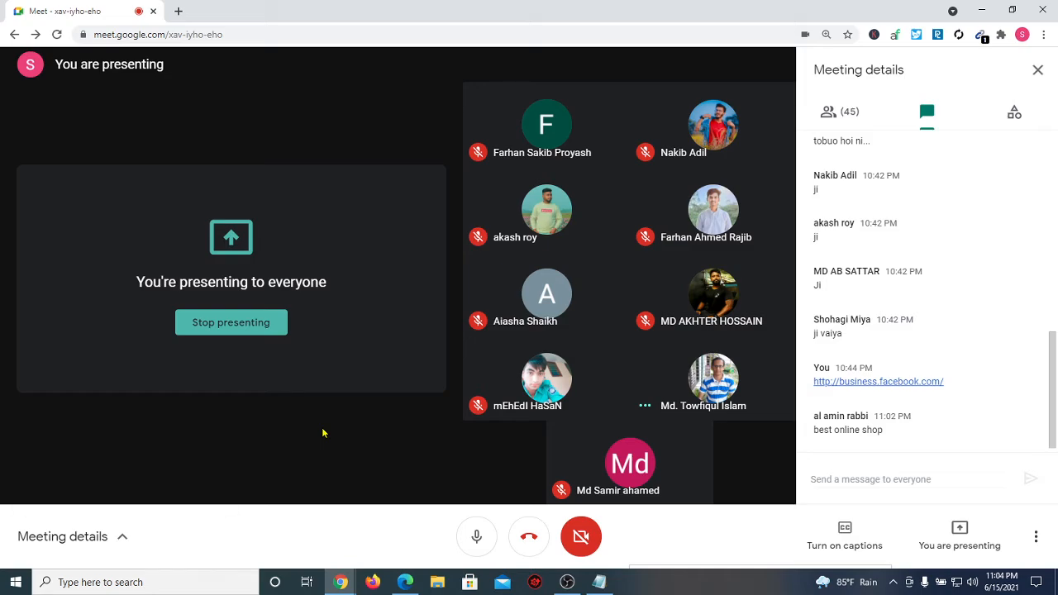
# Step: Bring Business Settings forward and open the Ad accounts list showing konna.com
pyautogui.click(403, 578)
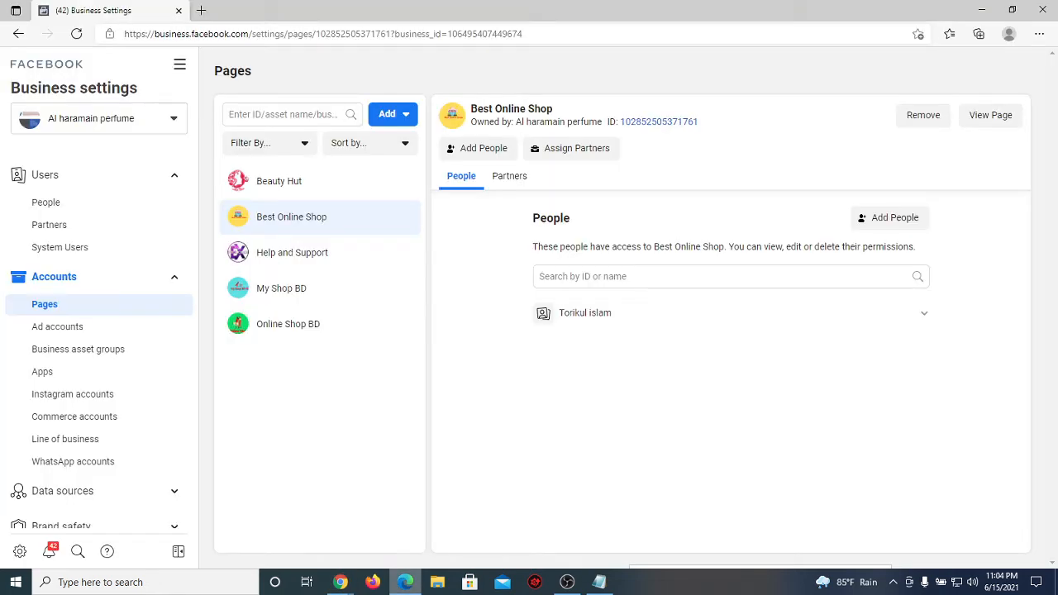
pyautogui.click(69, 328)
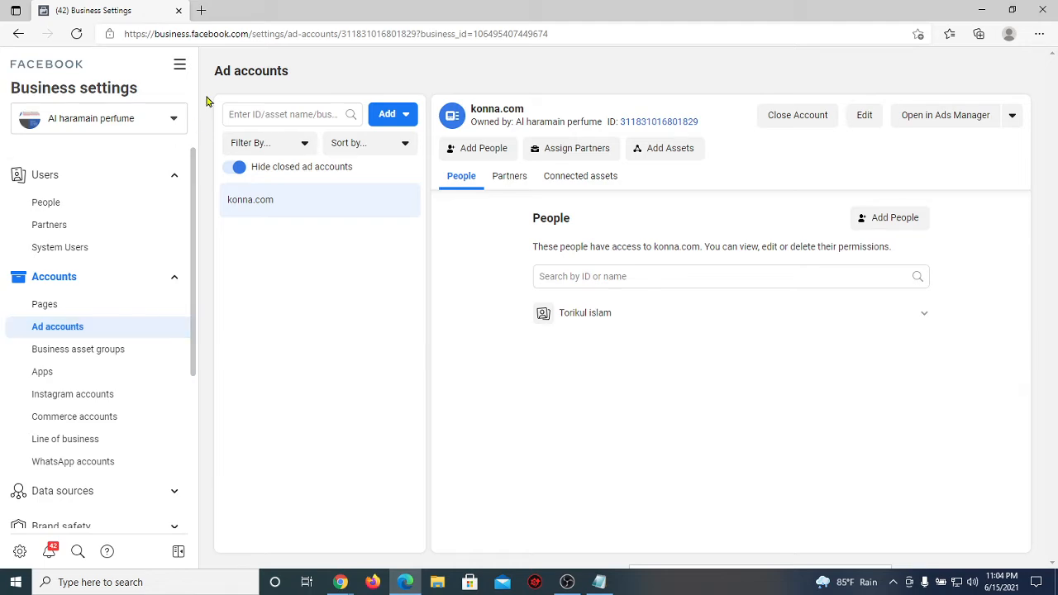
# Step: Load facebook.com in a new Edge tab next to Business Settings
pyautogui.click(200, 10)
pyautogui.write('face')
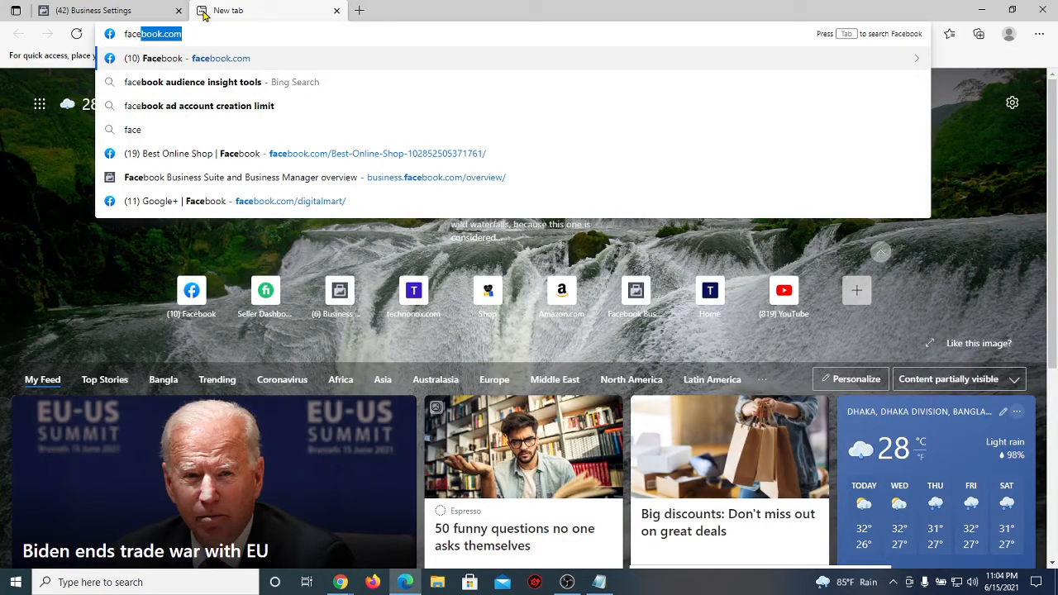
pyautogui.press('Return')
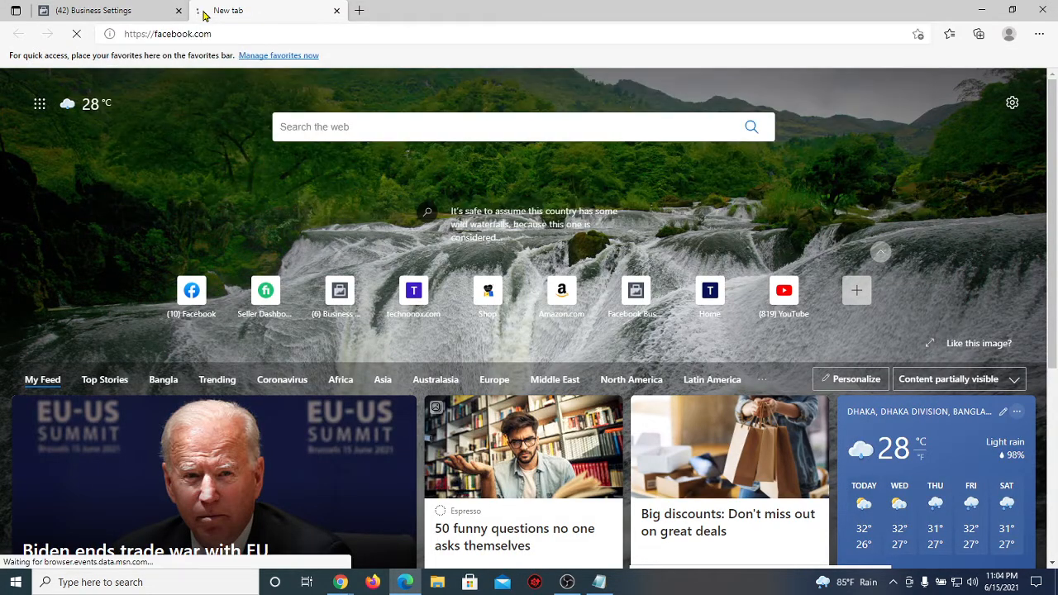
# Step: Check the Meet call, then return to the Facebook feed and close the Messenger chat
pyautogui.moveTo(340, 582)
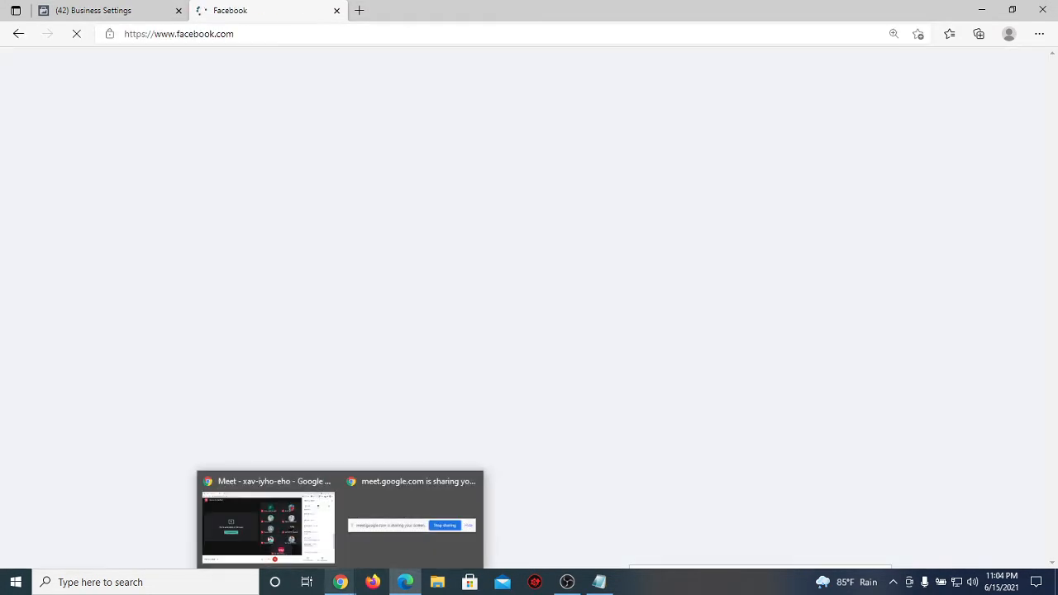
pyautogui.click(273, 496)
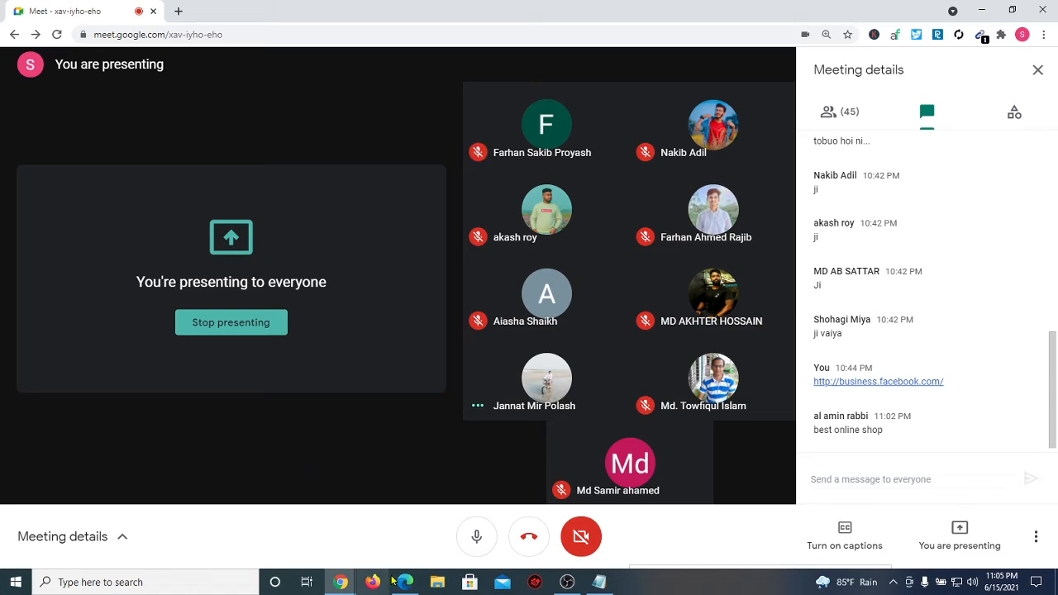
pyautogui.moveTo(393, 579)
pyautogui.click(373, 530)
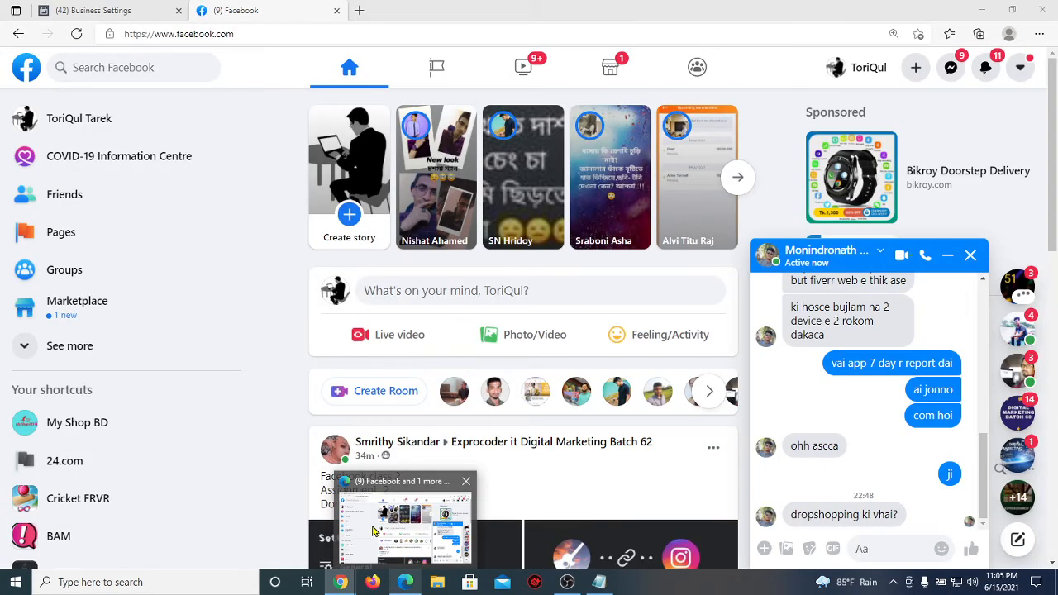
pyautogui.click(970, 255)
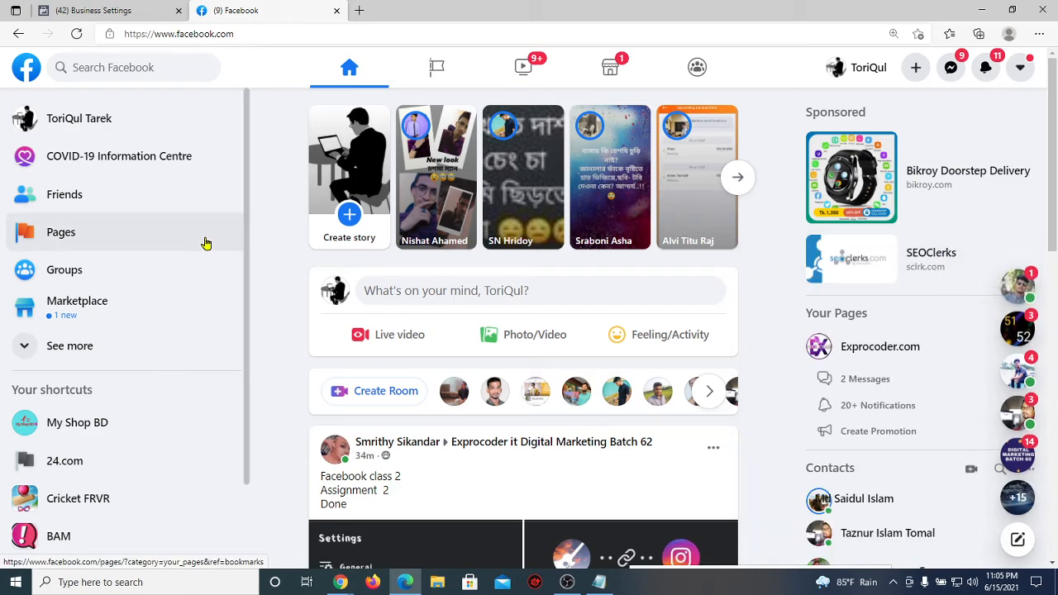
# Step: Open the My Shop BD page from the list of managed Pages
pyautogui.click(158, 246)
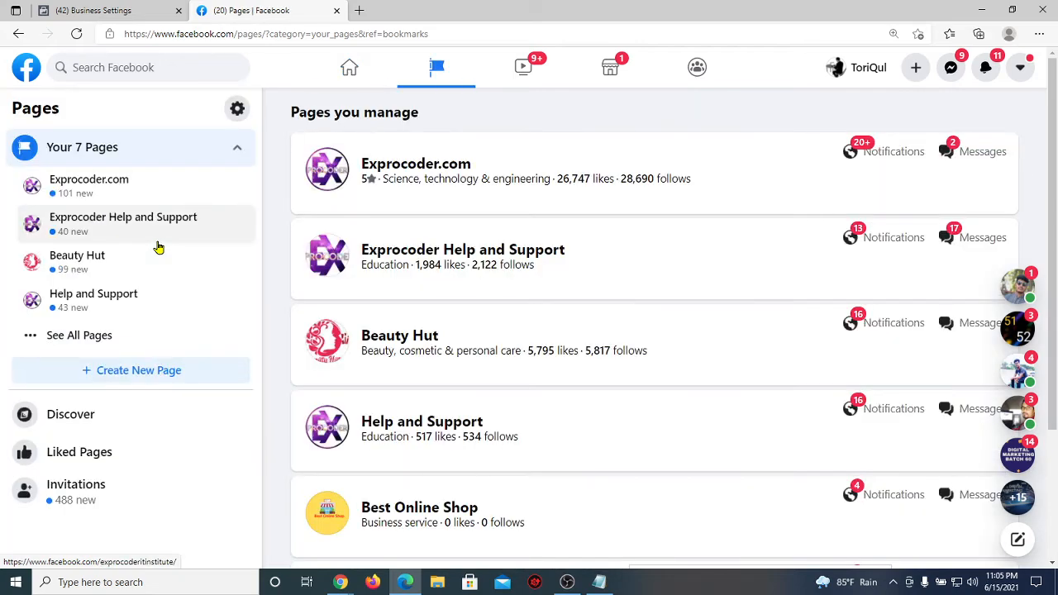
pyautogui.scroll(-2, 322, 287)
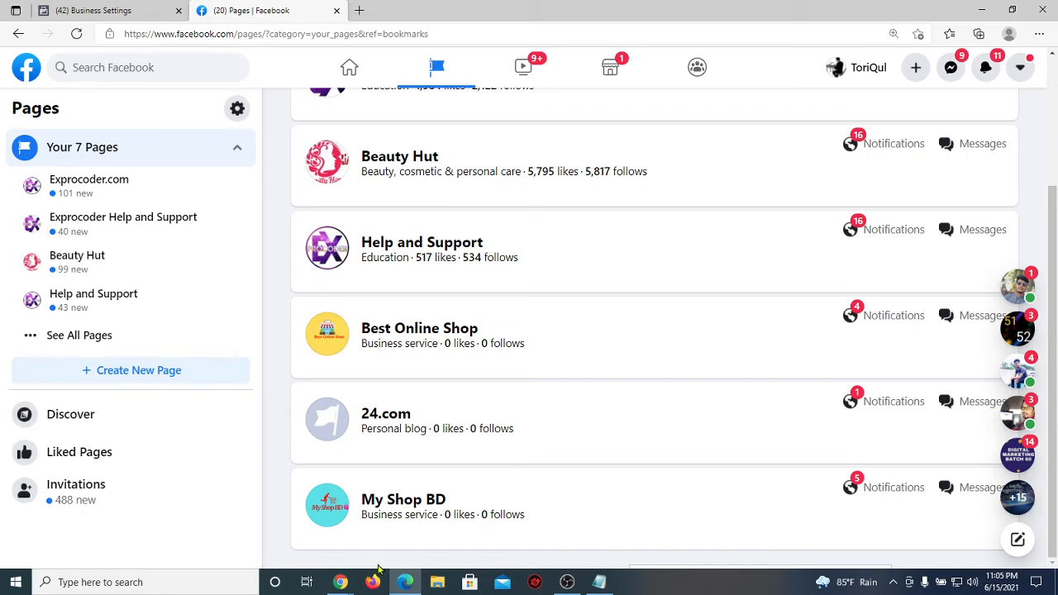
pyautogui.click(400, 504)
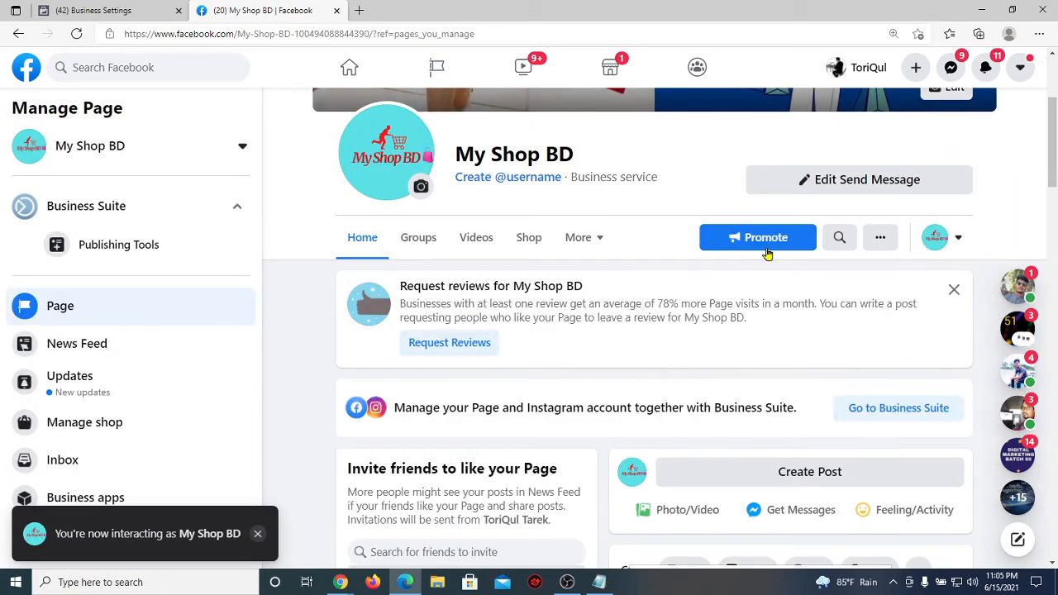
# Step: Promote My Shop BD with a Get more messages ad, review the draft, then switch to Meet
pyautogui.click(766, 248)
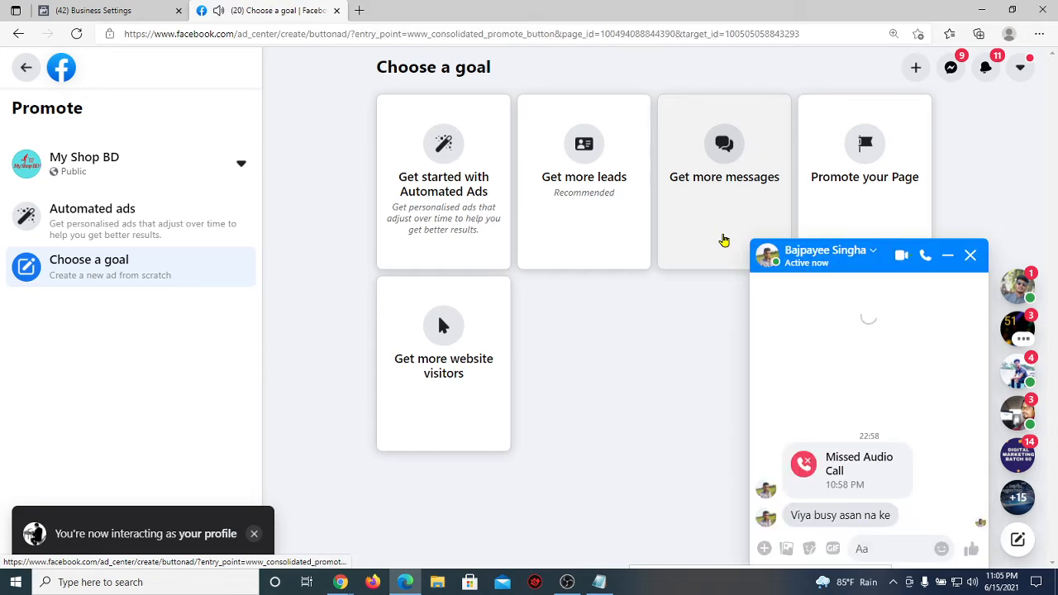
pyautogui.click(724, 240)
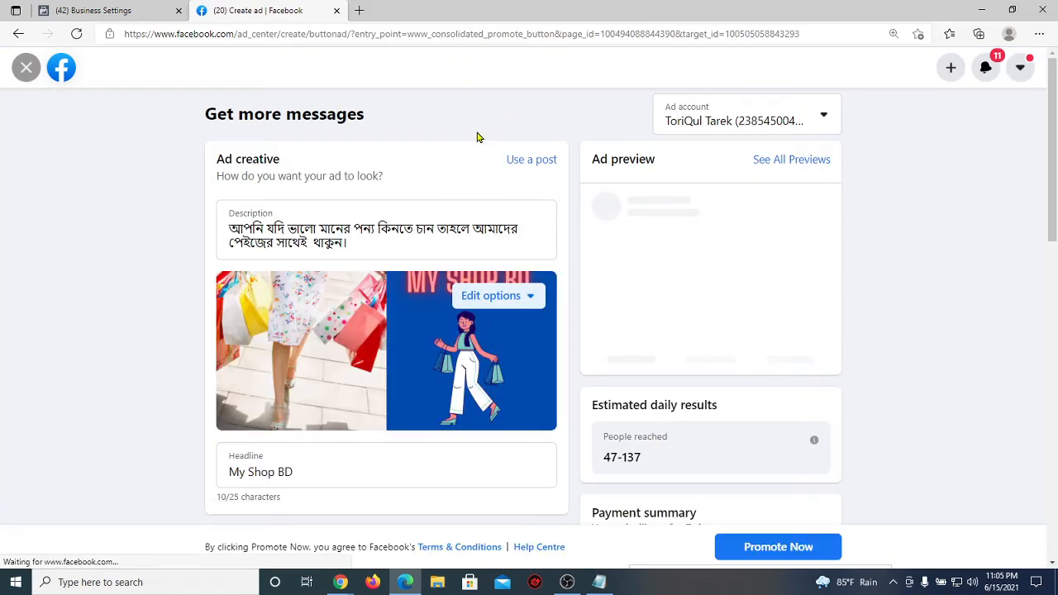
pyautogui.scroll(-10, 477, 135)
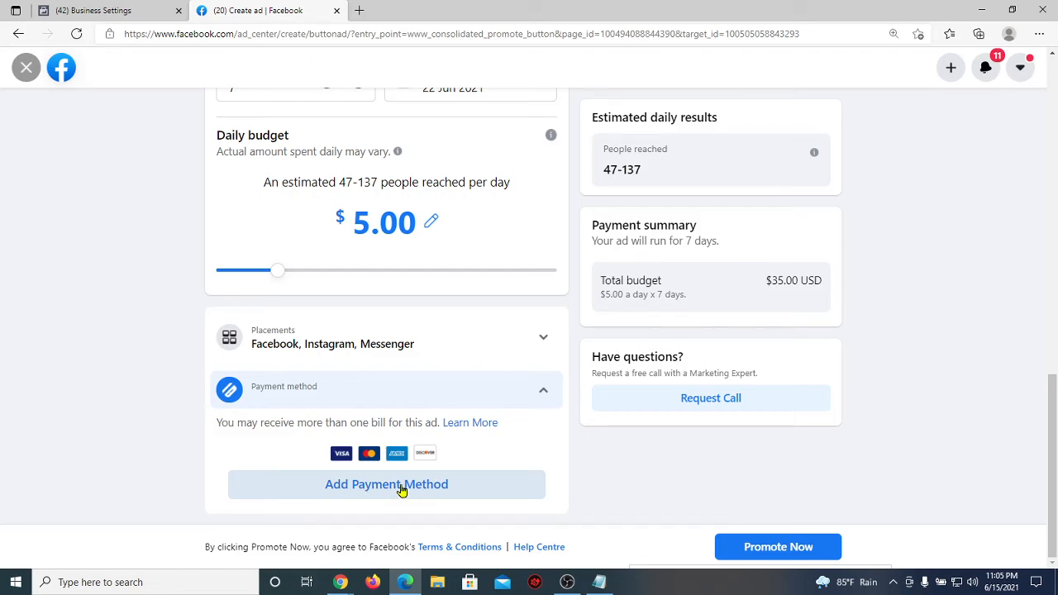
pyautogui.scroll(10, 135, 421)
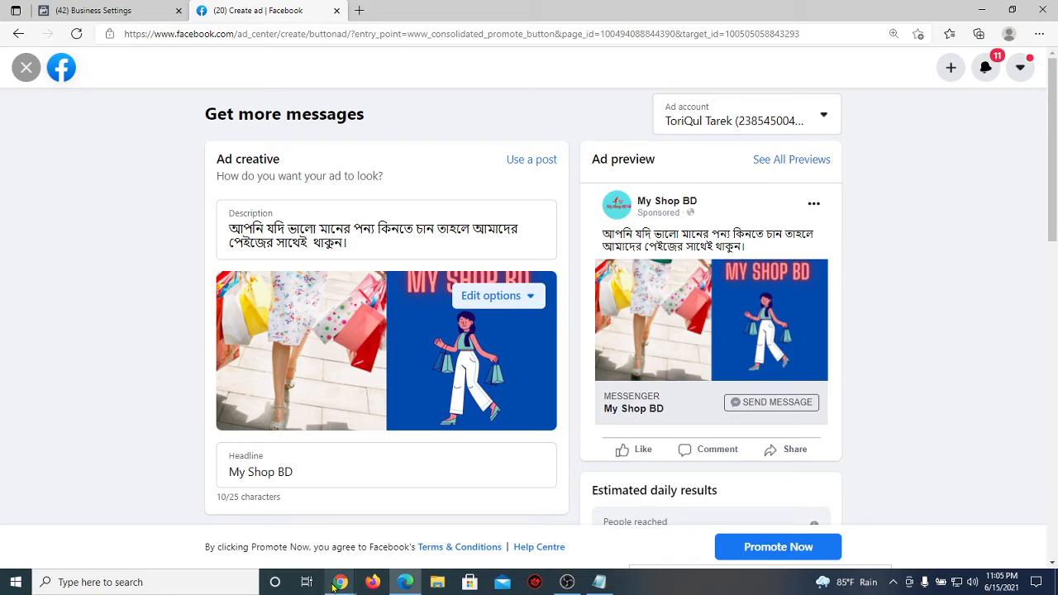
pyautogui.moveTo(340, 582)
pyautogui.click(264, 538)
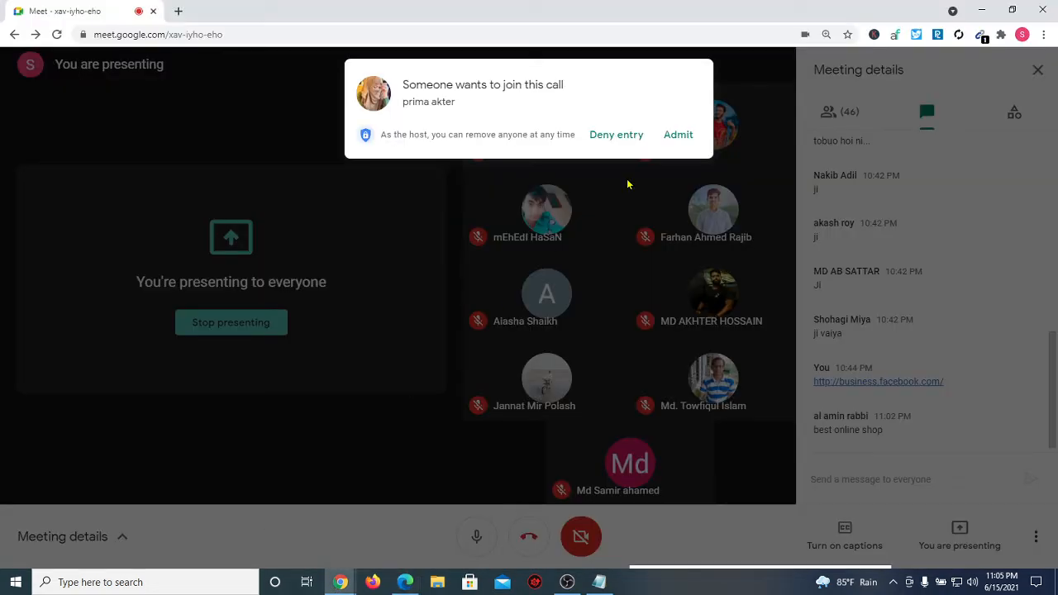
# Step: Admit the waiting attendee, bringing the call to 47 participants
pyautogui.click(677, 139)
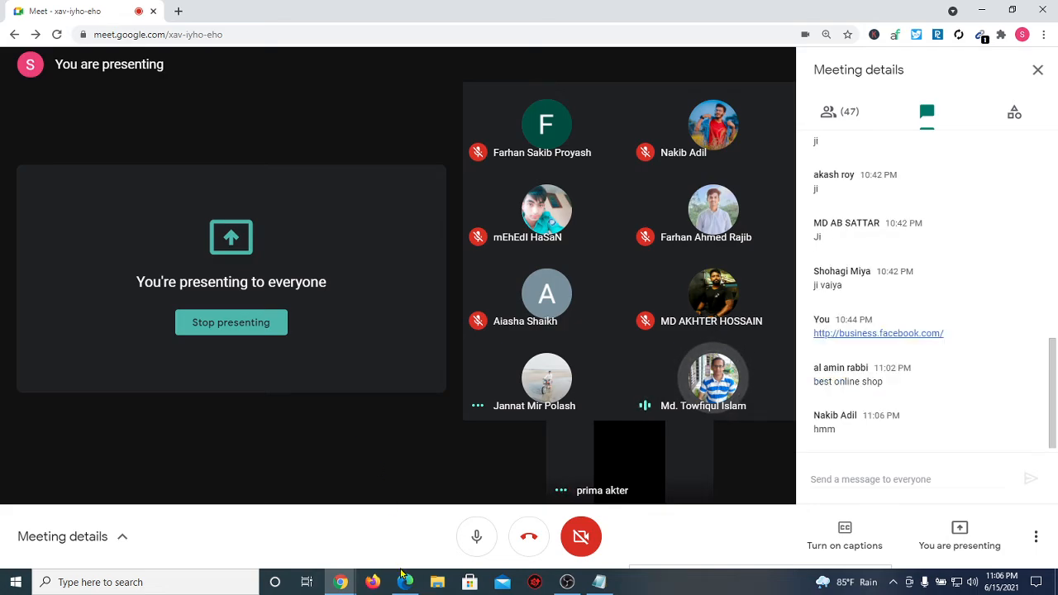
pyautogui.moveTo(404, 582)
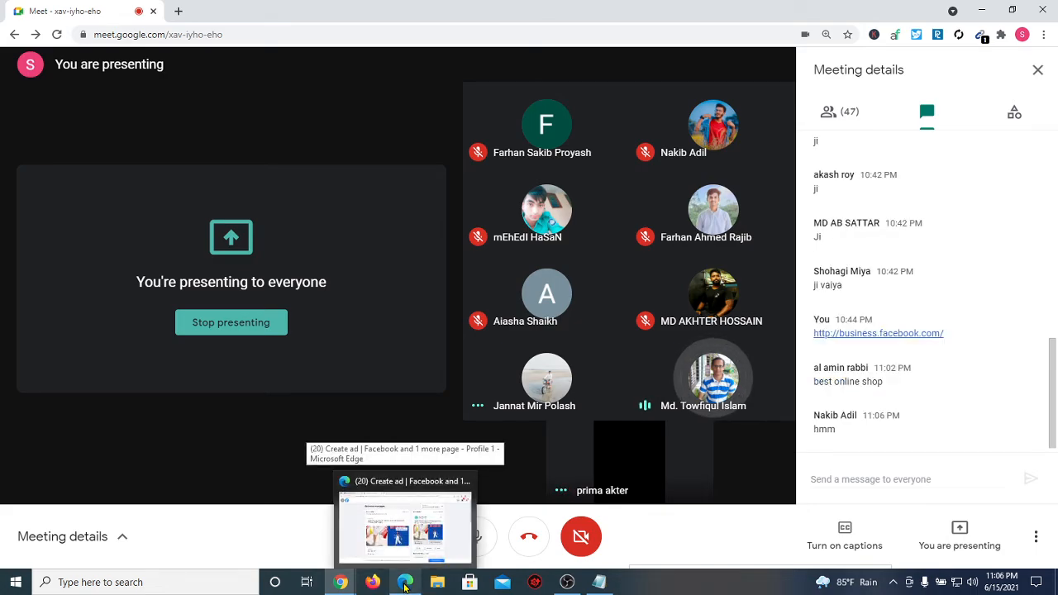
# Step: Scroll through the My Shop BD Get more messages draft, then bring Notepad forward
pyautogui.click(404, 583)
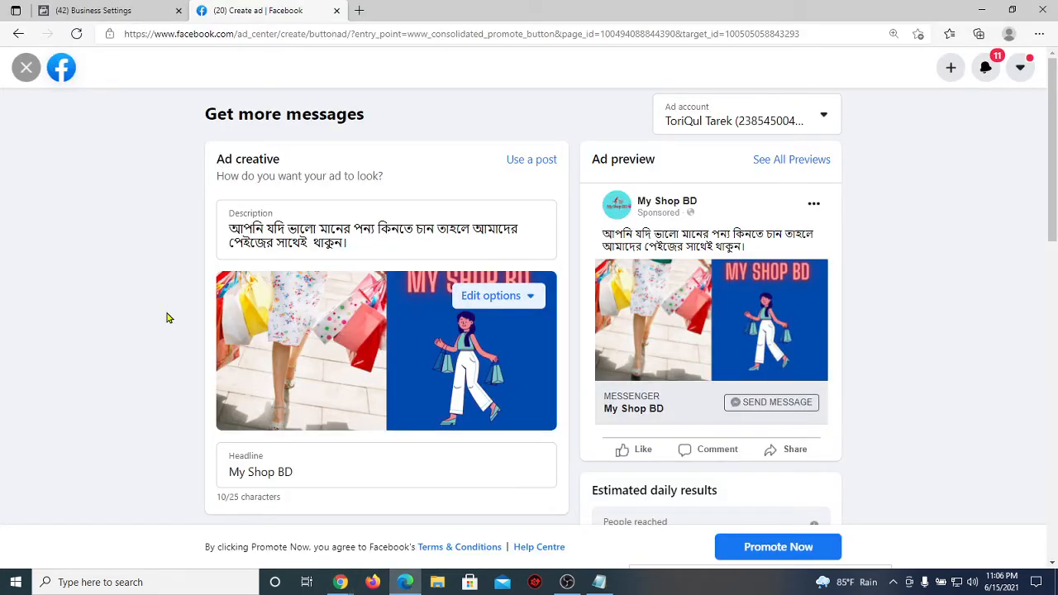
pyautogui.scroll(-15, 166, 318)
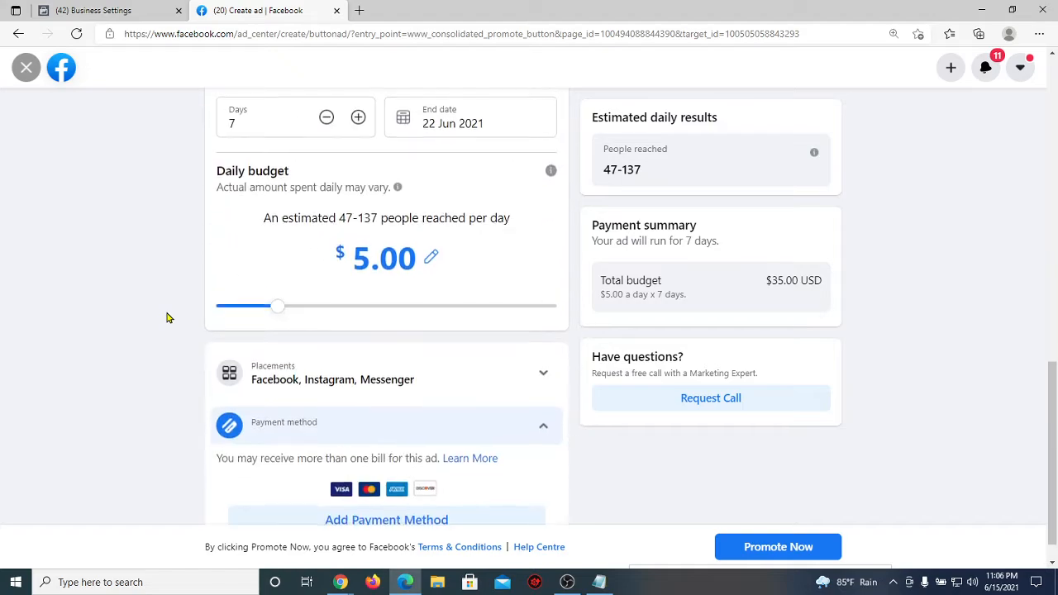
pyautogui.scroll(12, 166, 318)
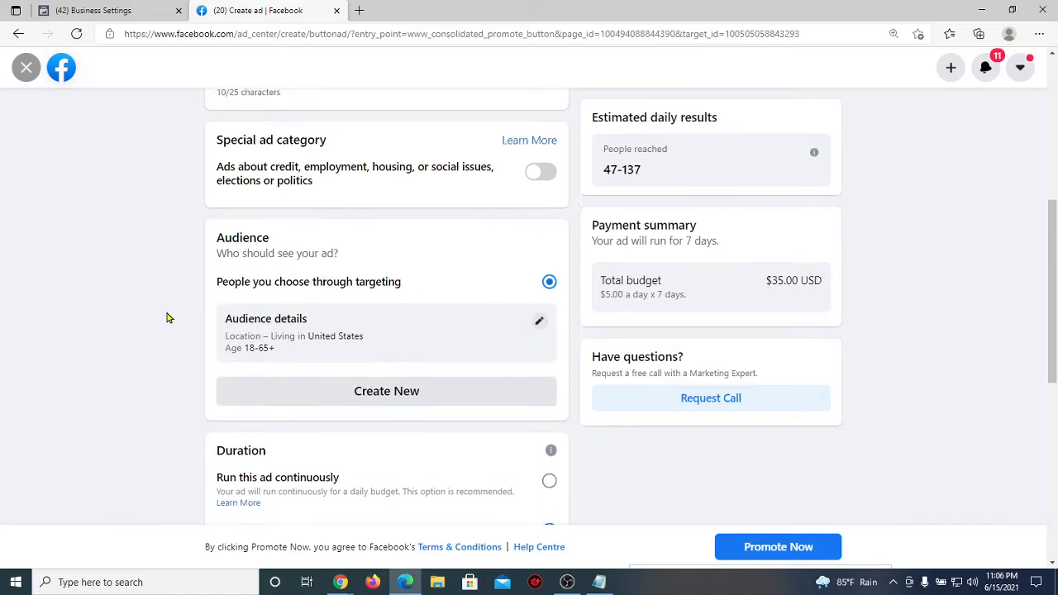
pyautogui.scroll(1, 166, 318)
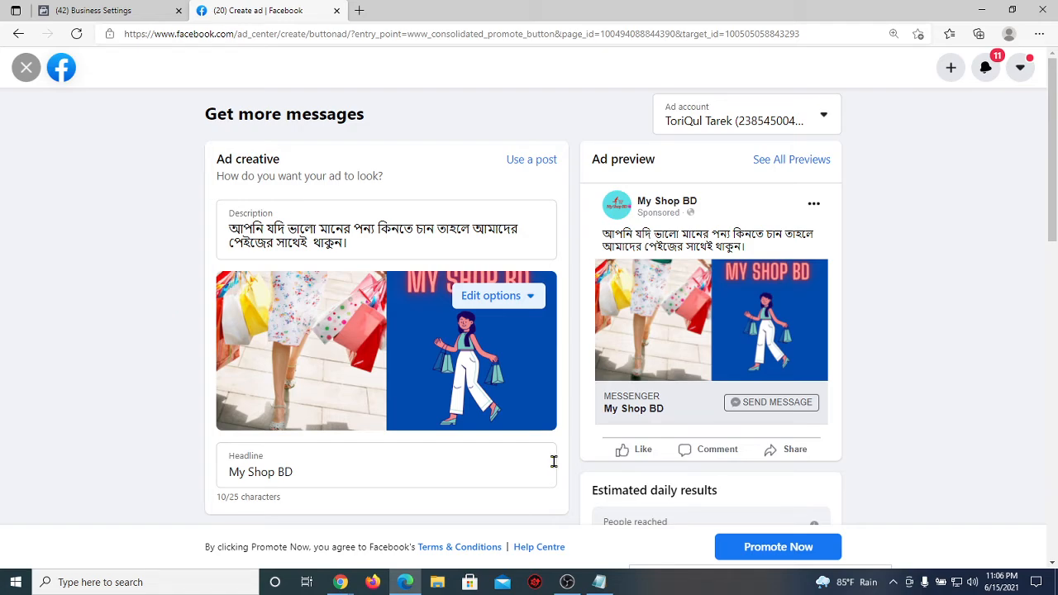
pyautogui.click(601, 582)
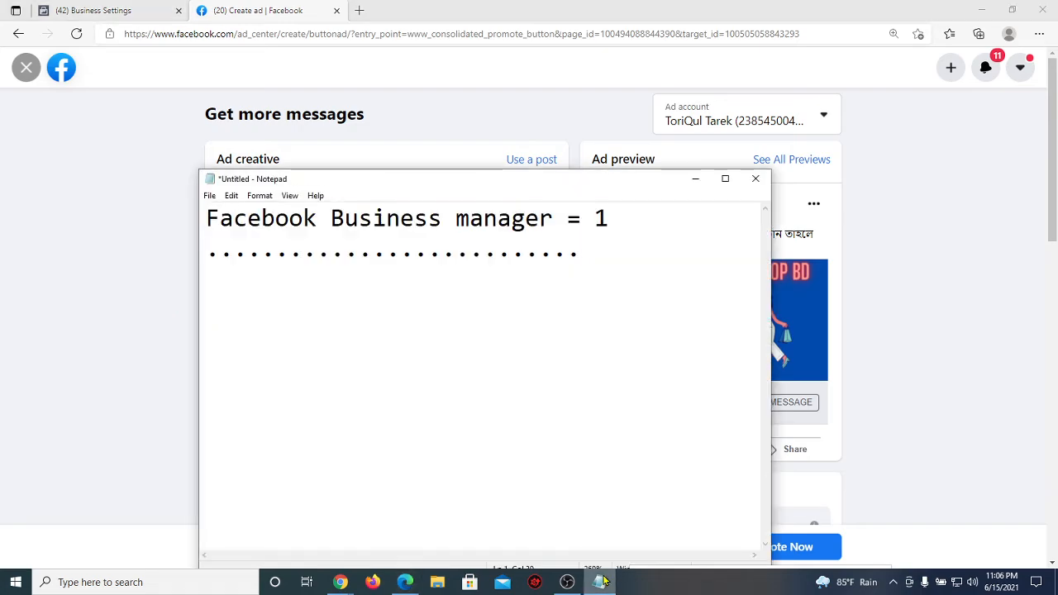
# Step: Replace the notes with an 'Ad Account' heading, a bullet row, 'Personal' and 'Business manager'
pyautogui.hotkey('ctrl', 'a')
pyautogui.press('BackSpace')
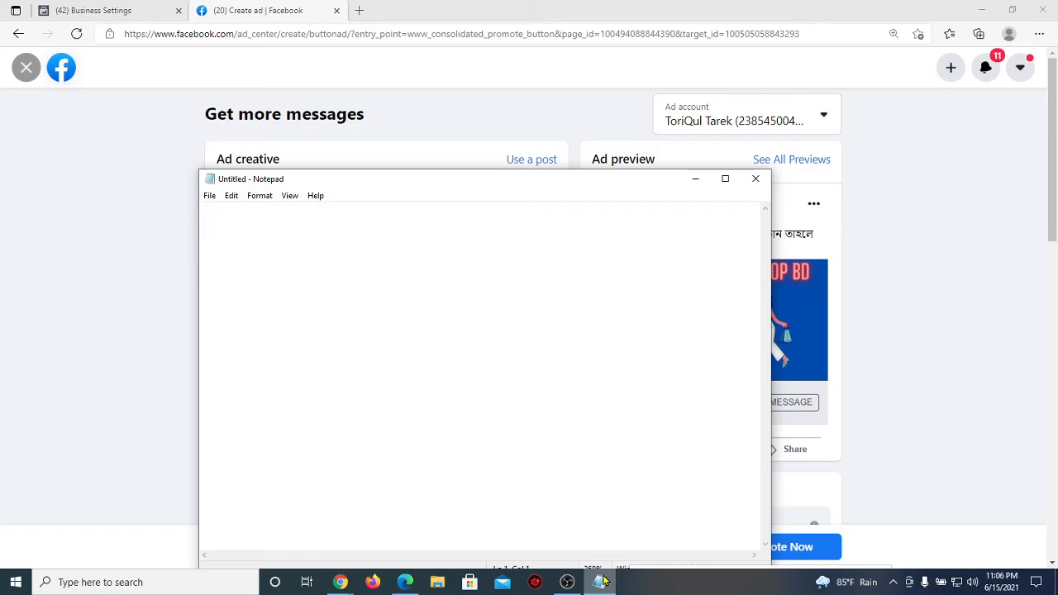
pyautogui.write('Ad Account')
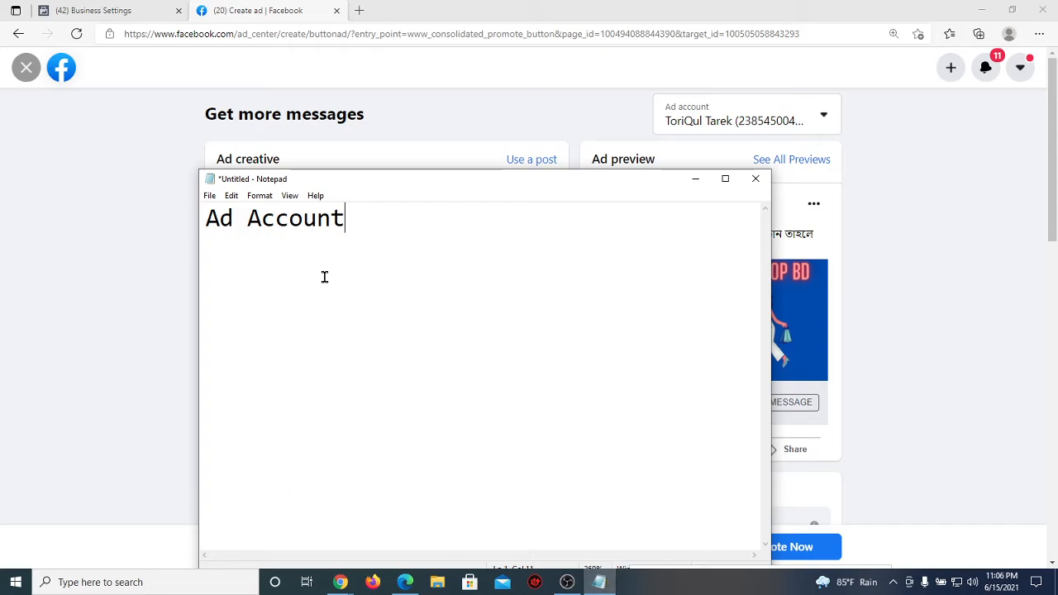
pyautogui.moveTo(348, 222); pyautogui.dragTo(193, 225)
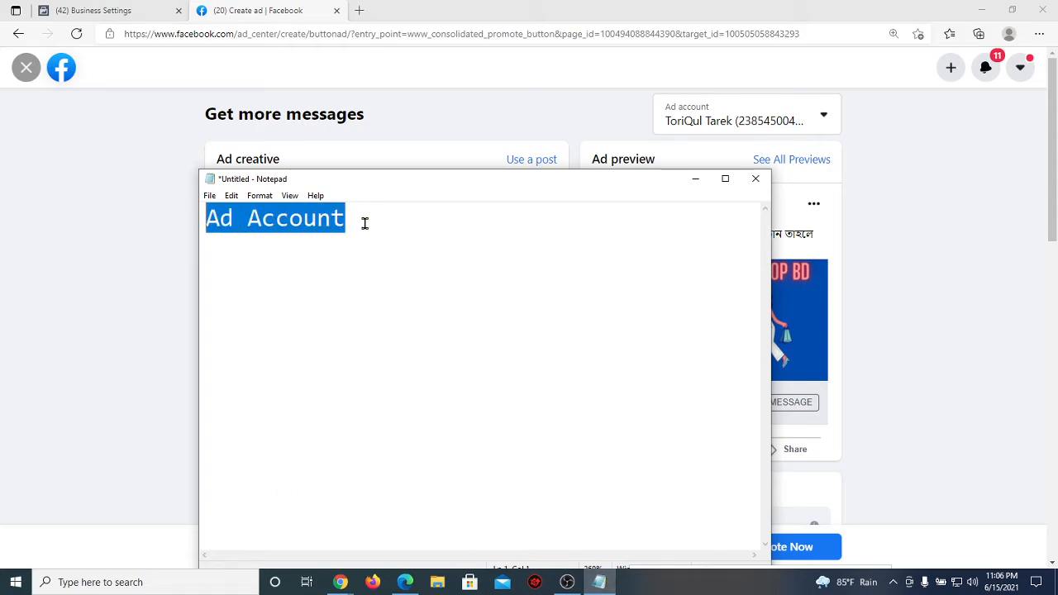
pyautogui.click(383, 221)
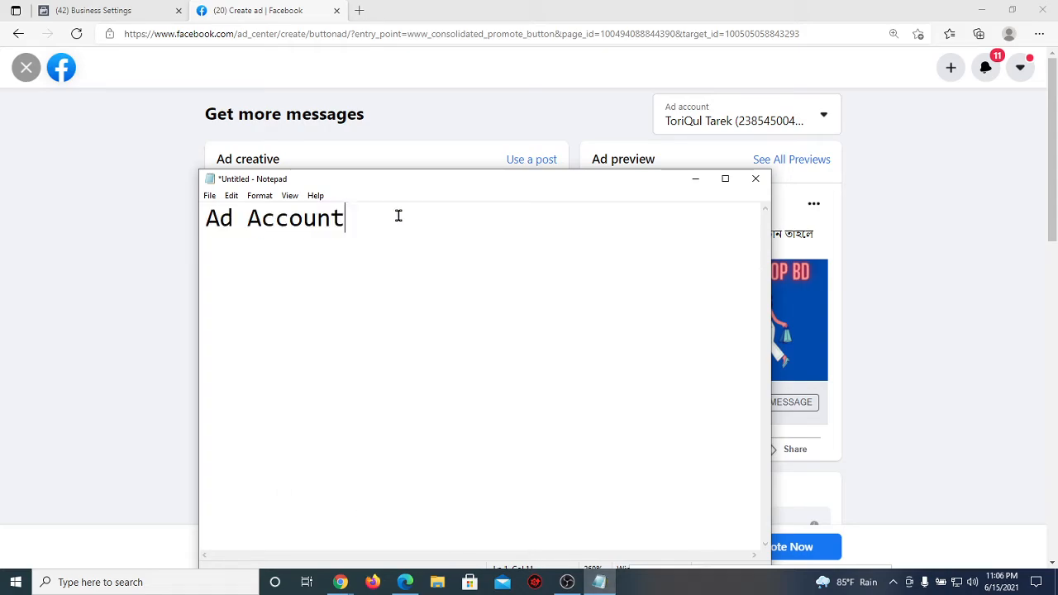
pyautogui.press('Return')
pyautogui.write('••••••••••••••••••••')
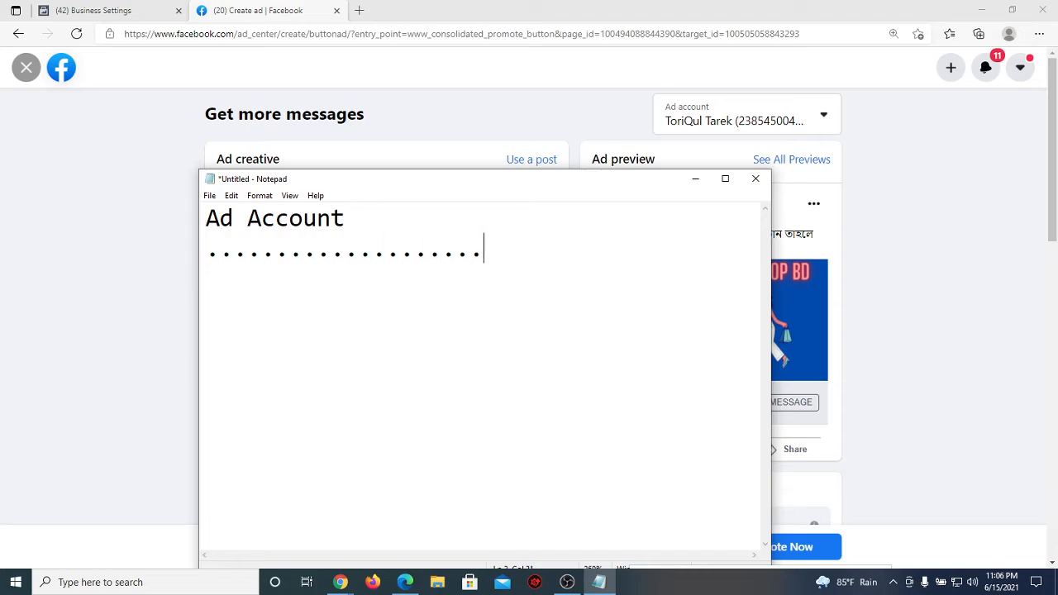
pyautogui.press('Return')
pyautogui.write('Perso')
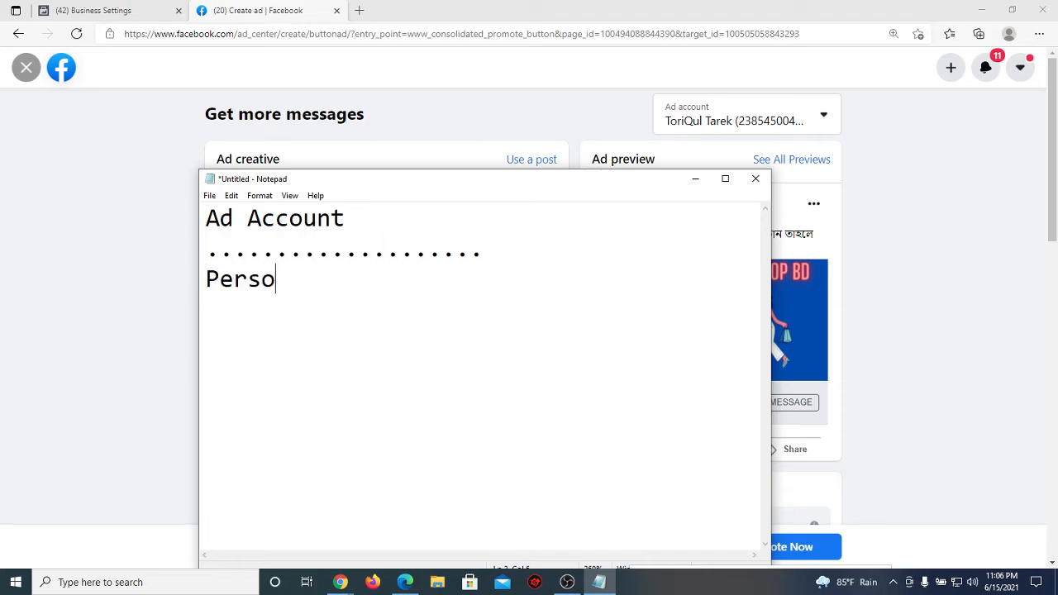
pyautogui.write('nal')
pyautogui.press('Return')
pyautogui.write('Busin')
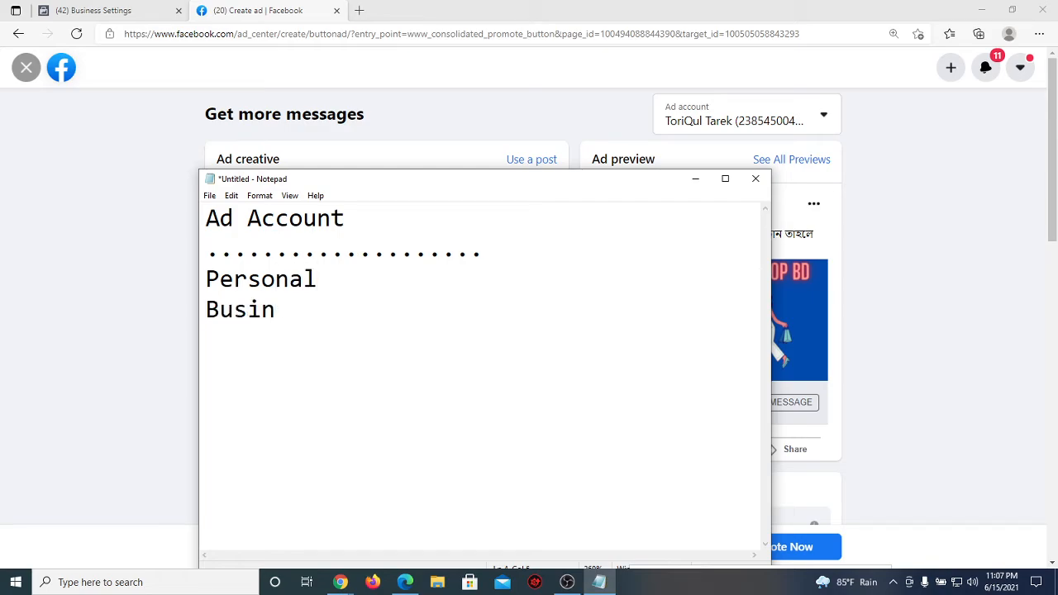
pyautogui.write('ess manag')
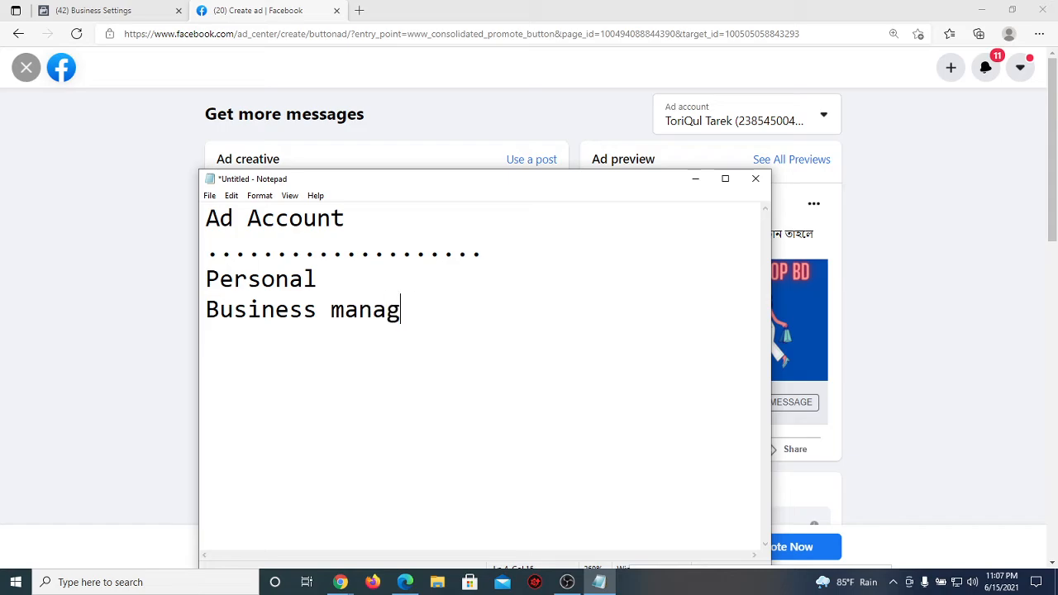
pyautogui.write('er')
# Step: Add '= 1' after Personal and minimize Notepad to show the ad page
pyautogui.moveTo(319, 281); pyautogui.dragTo(206, 281)
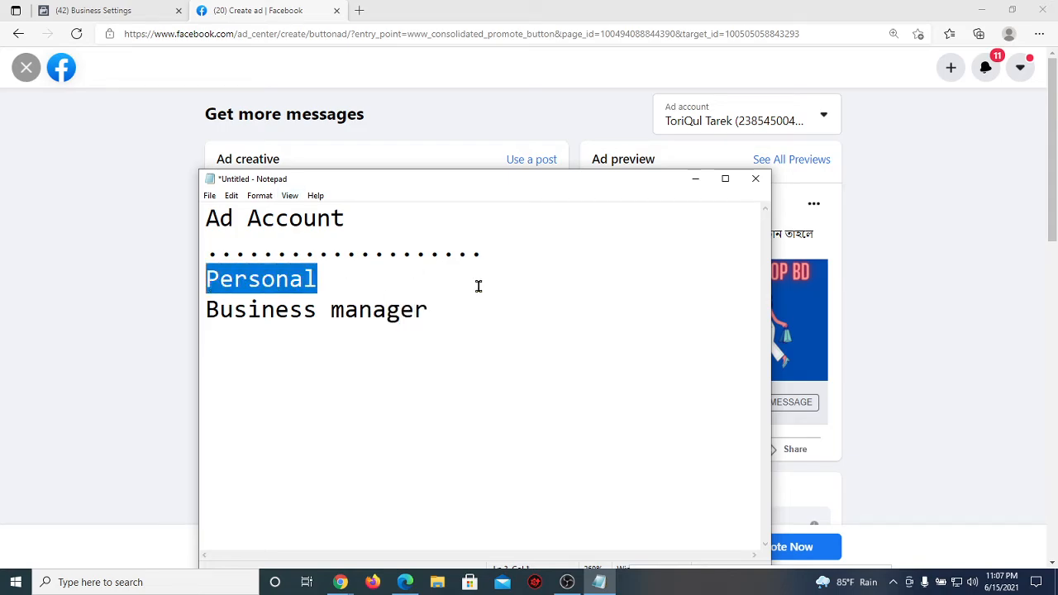
pyautogui.moveTo(436, 309); pyautogui.dragTo(205, 310)
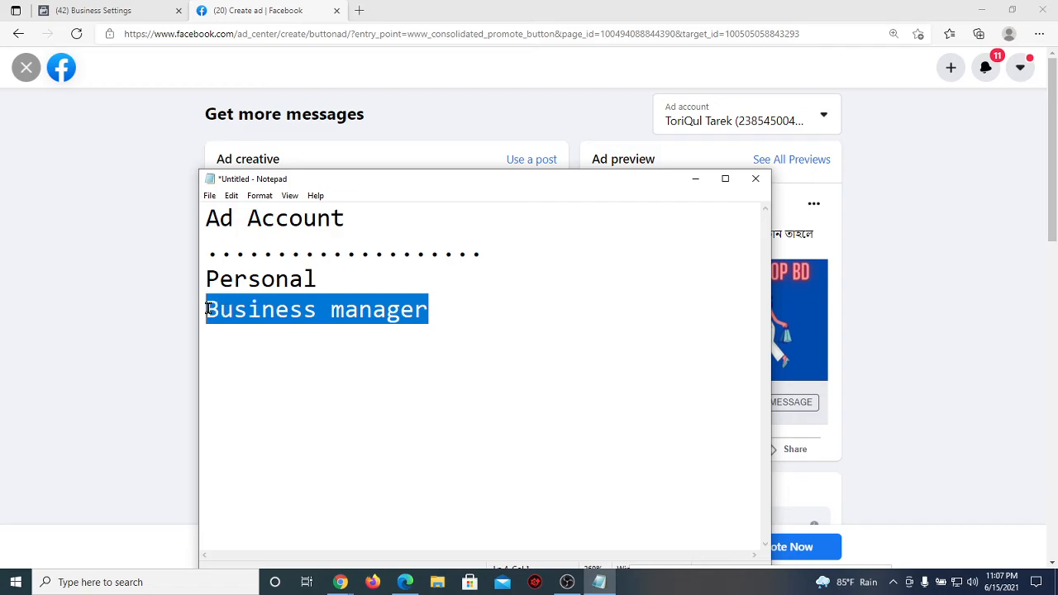
pyautogui.click(334, 280)
pyautogui.write('=')
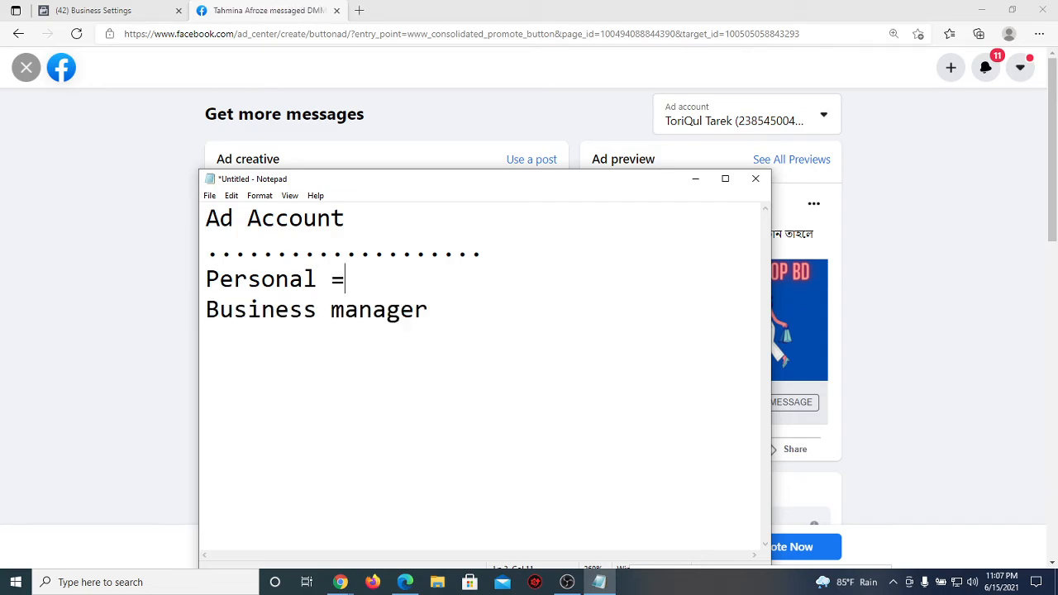
pyautogui.write(' 1')
pyautogui.click(695, 178)
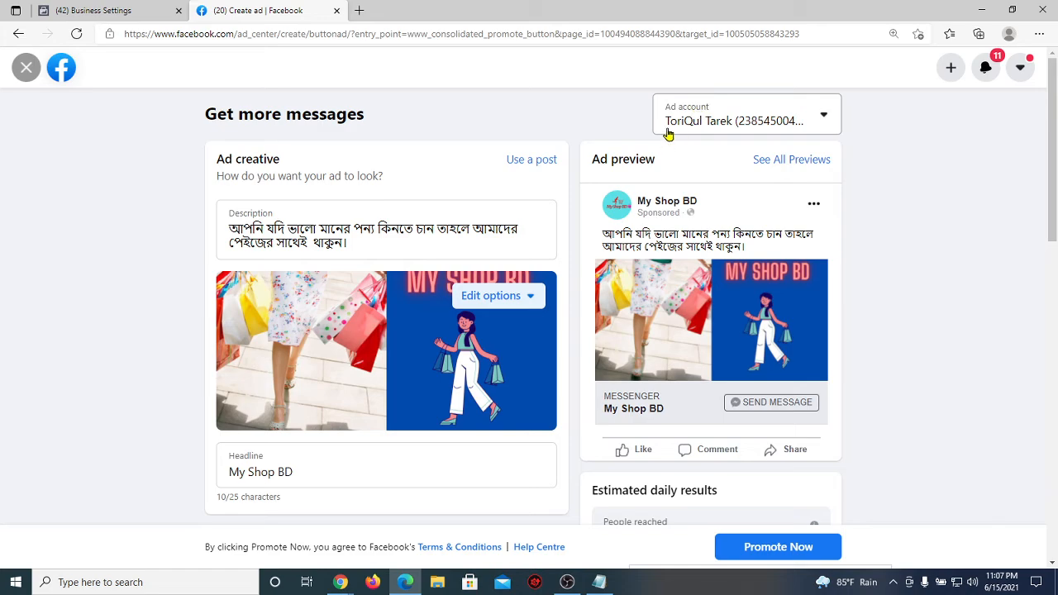
# Step: Discard the My Shop BD draft, choose Best Online Shop, close the chat, and pick Get more messages
pyautogui.click(28, 75)
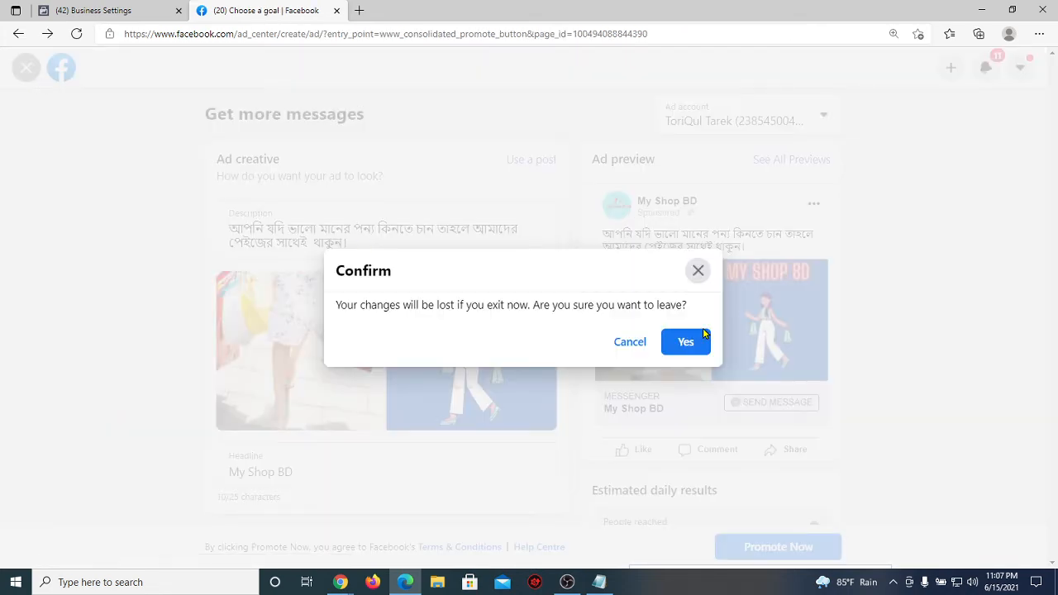
pyautogui.click(674, 351)
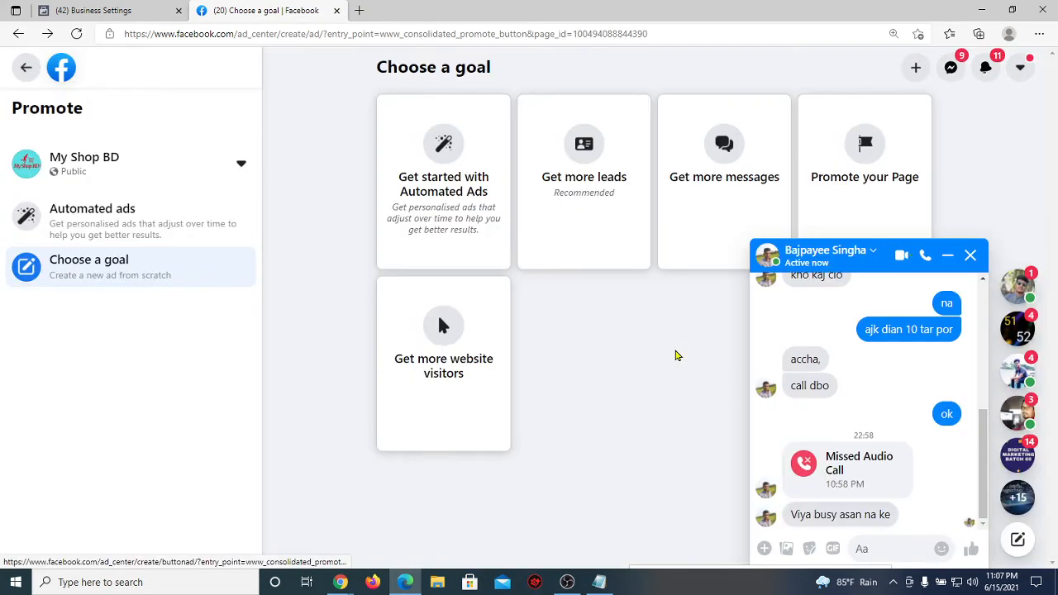
pyautogui.click(112, 156)
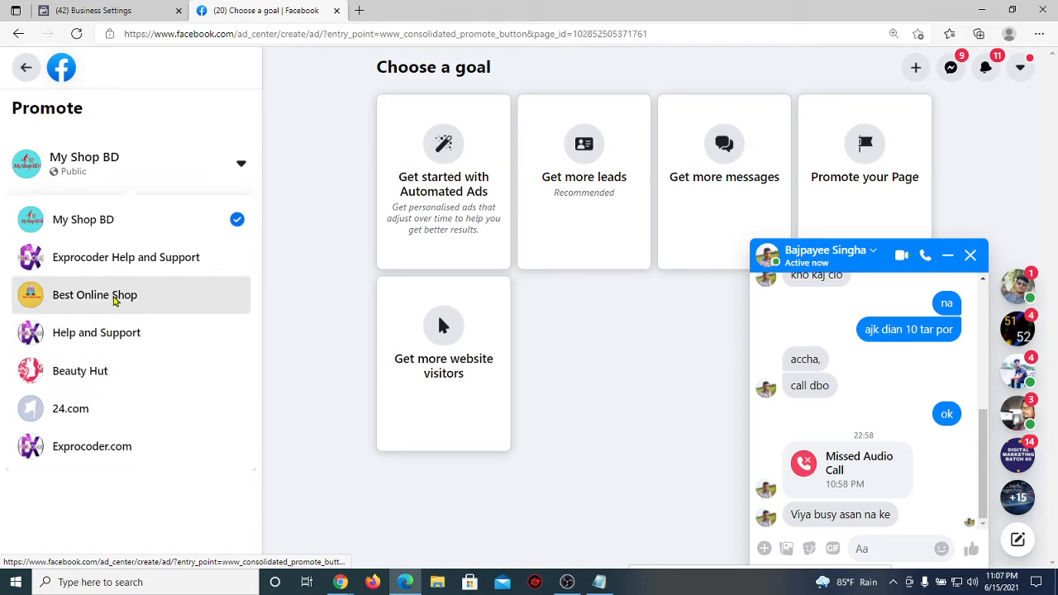
pyautogui.click(113, 295)
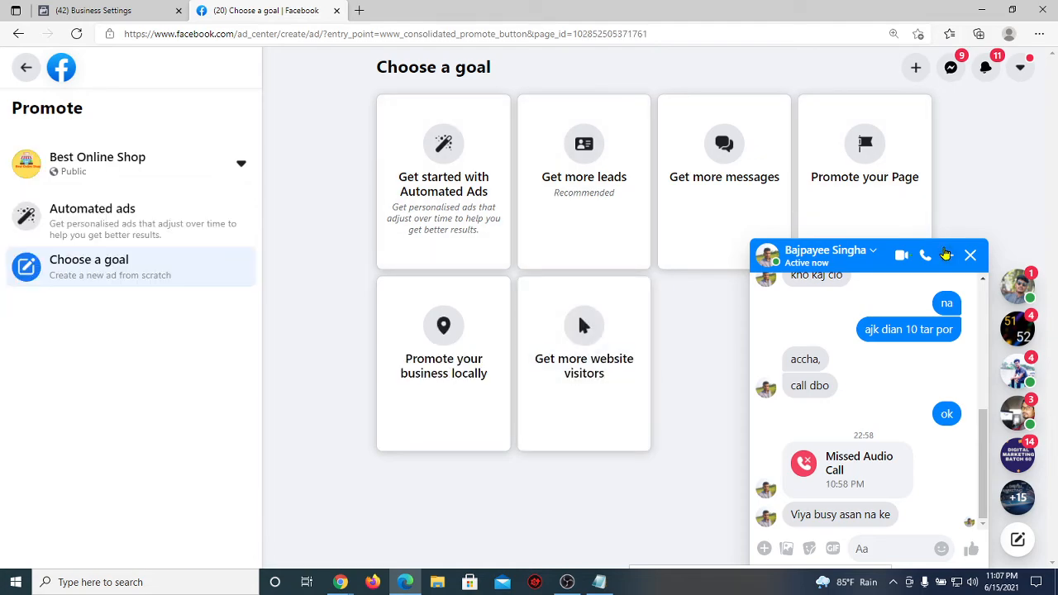
pyautogui.click(948, 256)
pyautogui.click(705, 211)
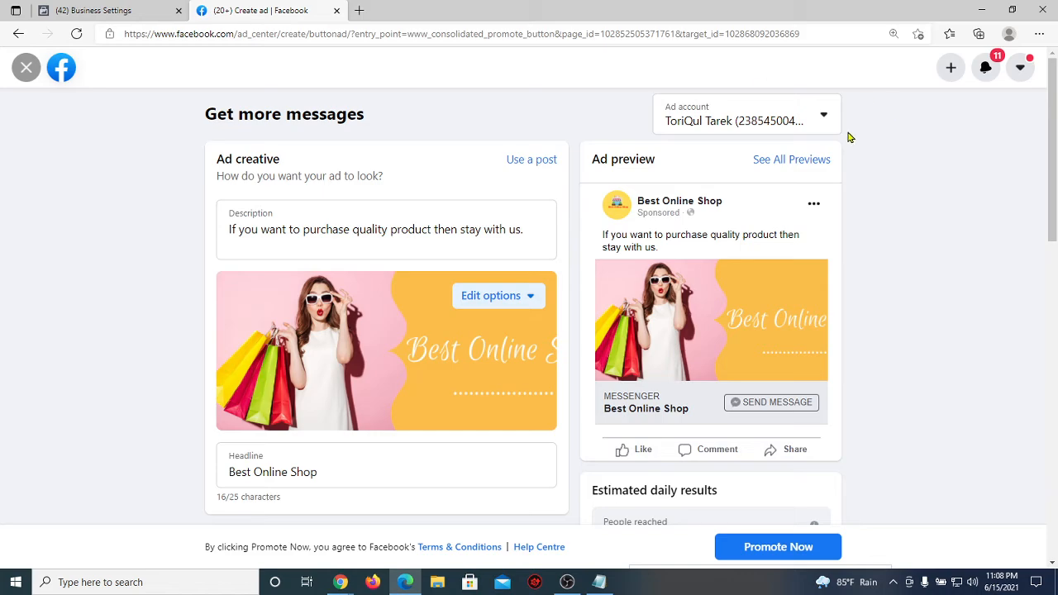
# Step: Show the four available ad accounts, then return to Notepad and highlight the Business manager line
pyautogui.click(825, 120)
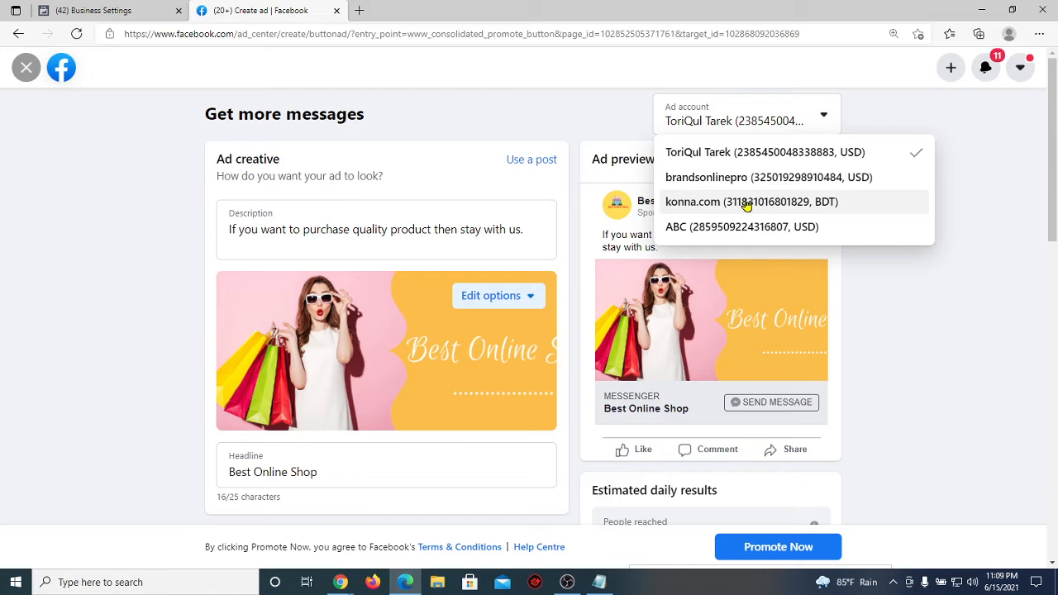
pyautogui.click(599, 582)
pyautogui.click(446, 320)
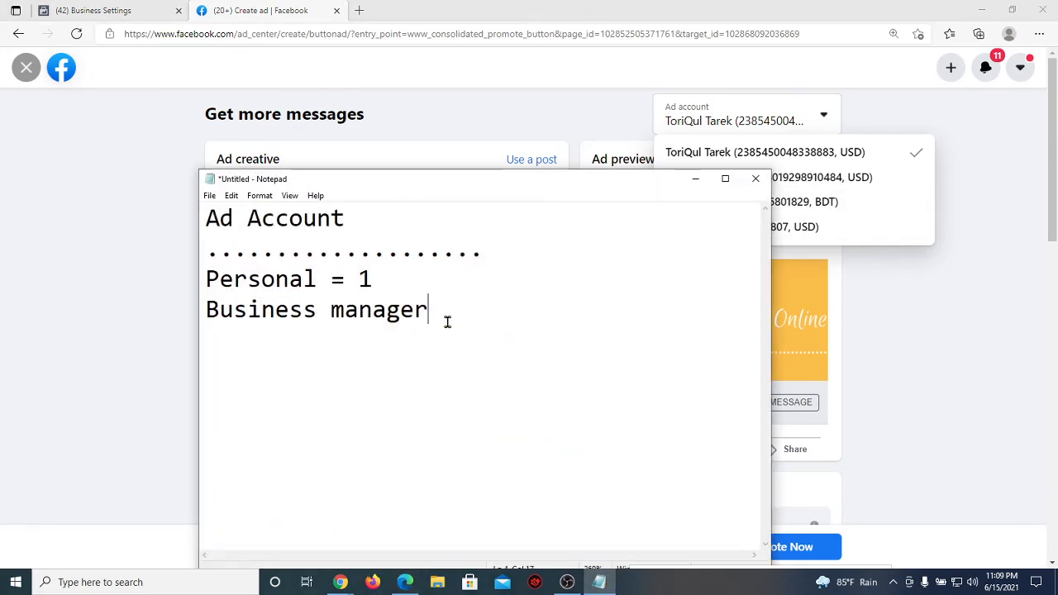
pyautogui.moveTo(447, 321); pyautogui.dragTo(200, 328)
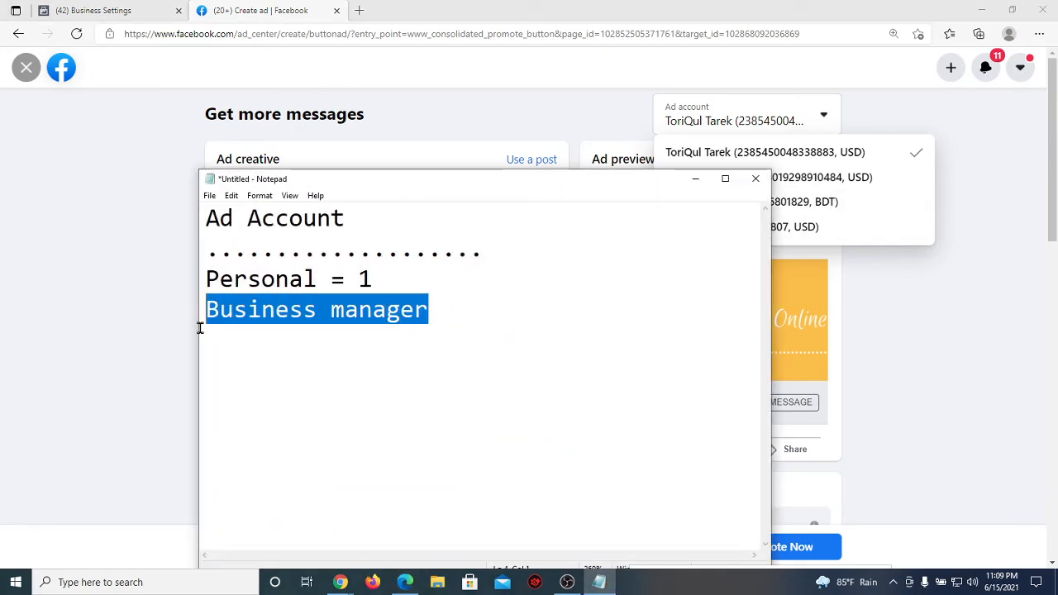
# Step: Append '= 1-25' to the Business manager line and highlight both limits
pyautogui.click(450, 320)
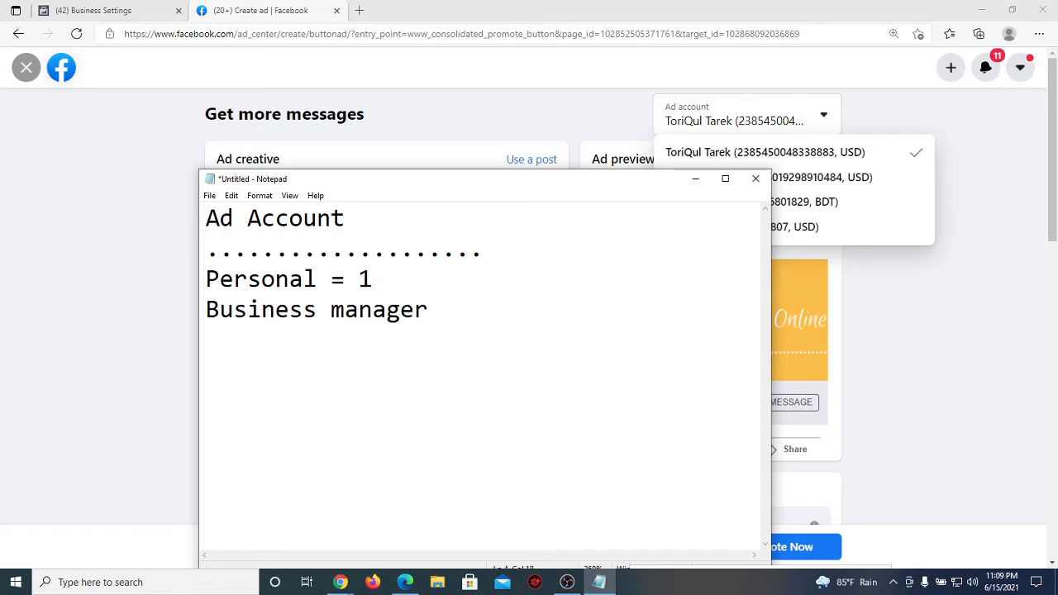
pyautogui.write('= 1-25')
pyautogui.moveTo(522, 314); pyautogui.dragTo(468, 310)
pyautogui.click(531, 310)
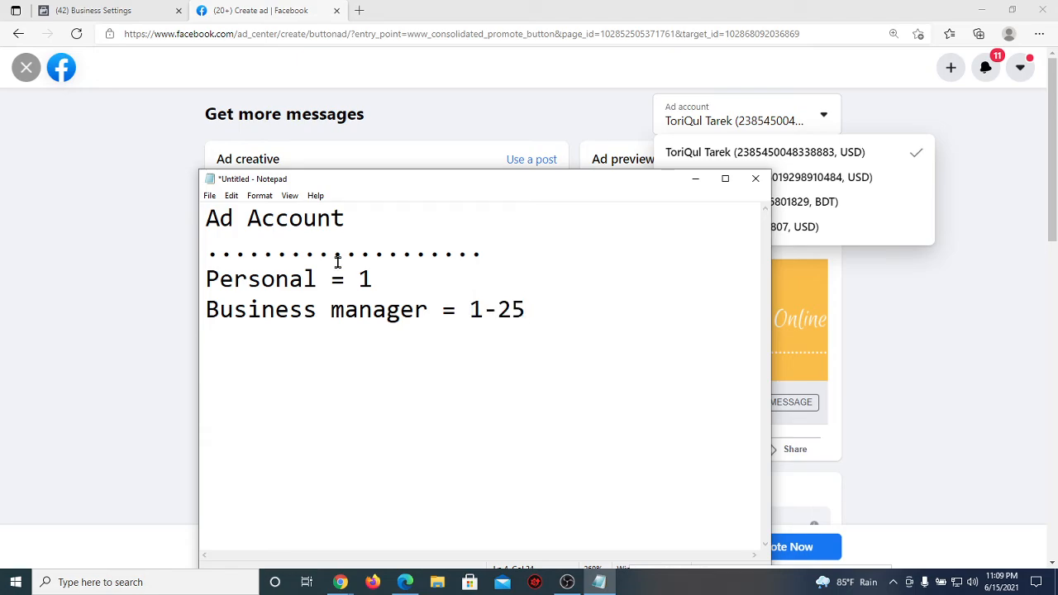
pyautogui.moveTo(377, 277); pyautogui.dragTo(362, 277)
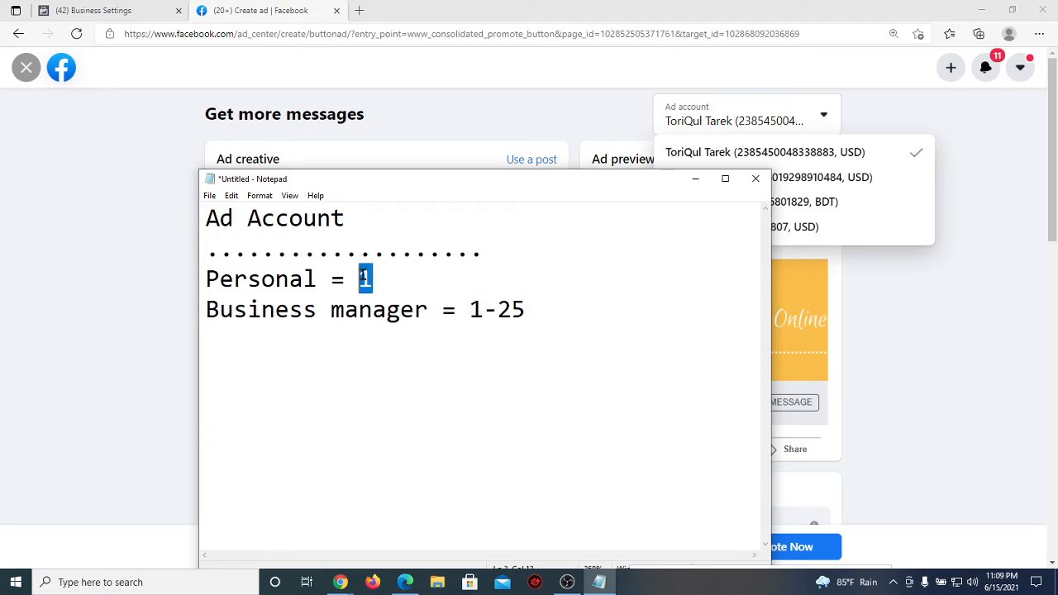
pyautogui.moveTo(531, 310); pyautogui.dragTo(469, 309)
pyautogui.click(555, 299)
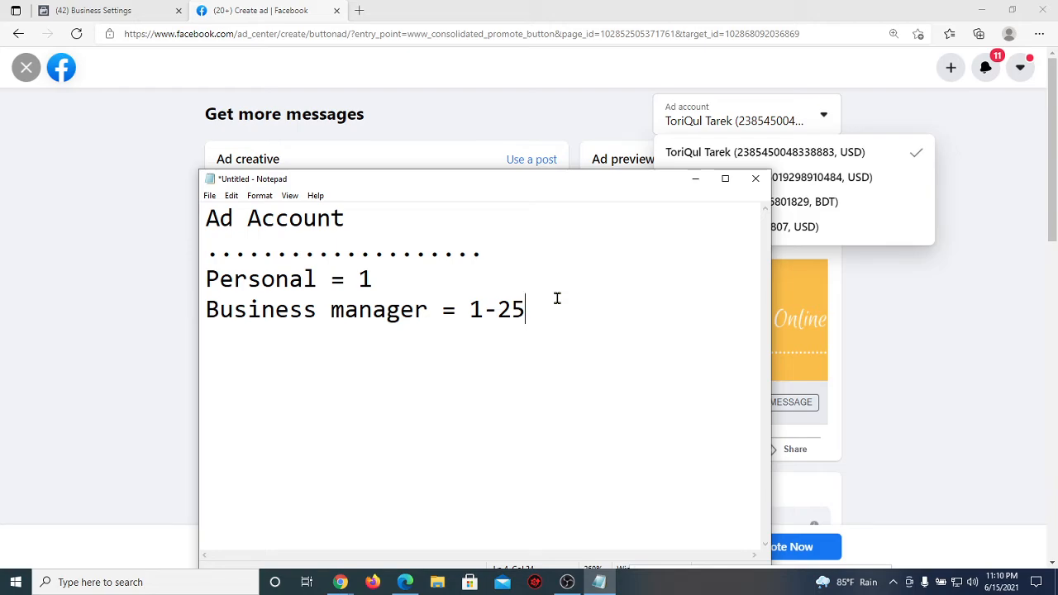
# Step: Add an extra 'Business manager = 25' line by copying the label onto a new line
pyautogui.press('Return')
pyautogui.moveTo(428, 310); pyautogui.dragTo(203, 314)
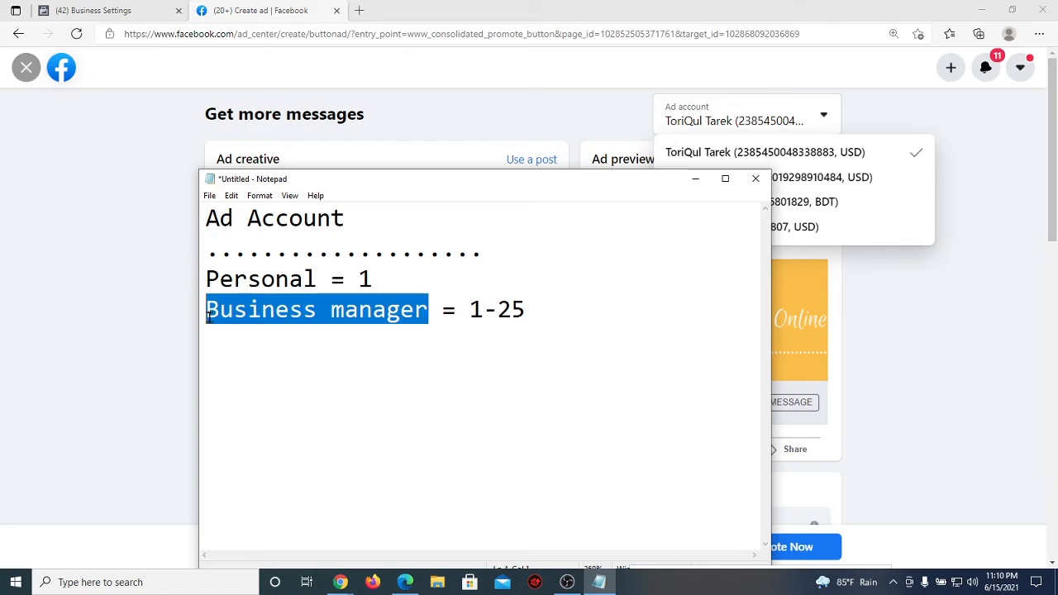
pyautogui.hotkey('ctrl', 'c')
pyautogui.click(208, 340)
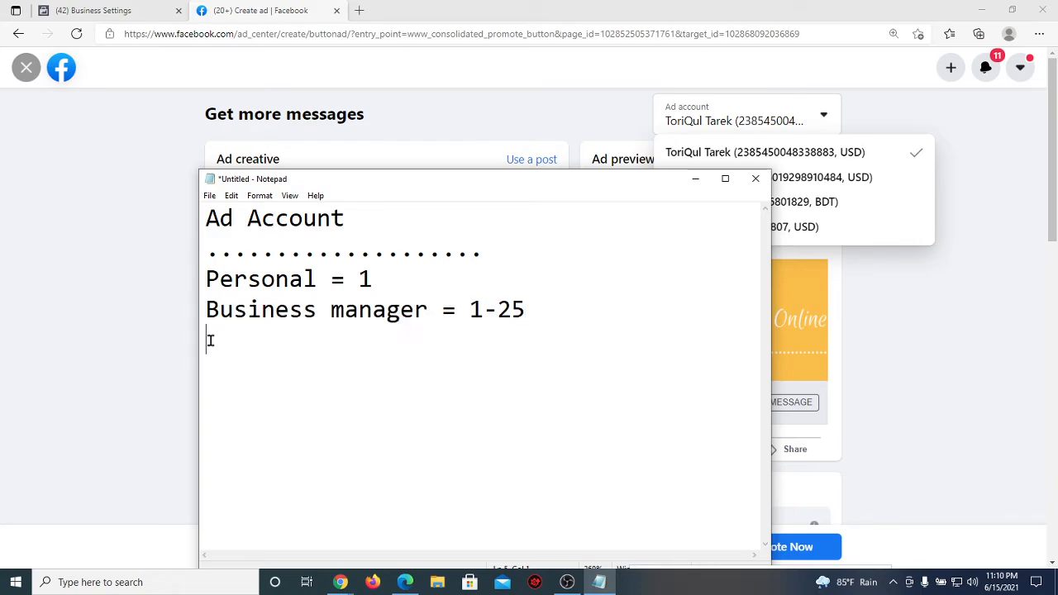
pyautogui.hotkey('ctrl', 'v')
pyautogui.write('= 25')
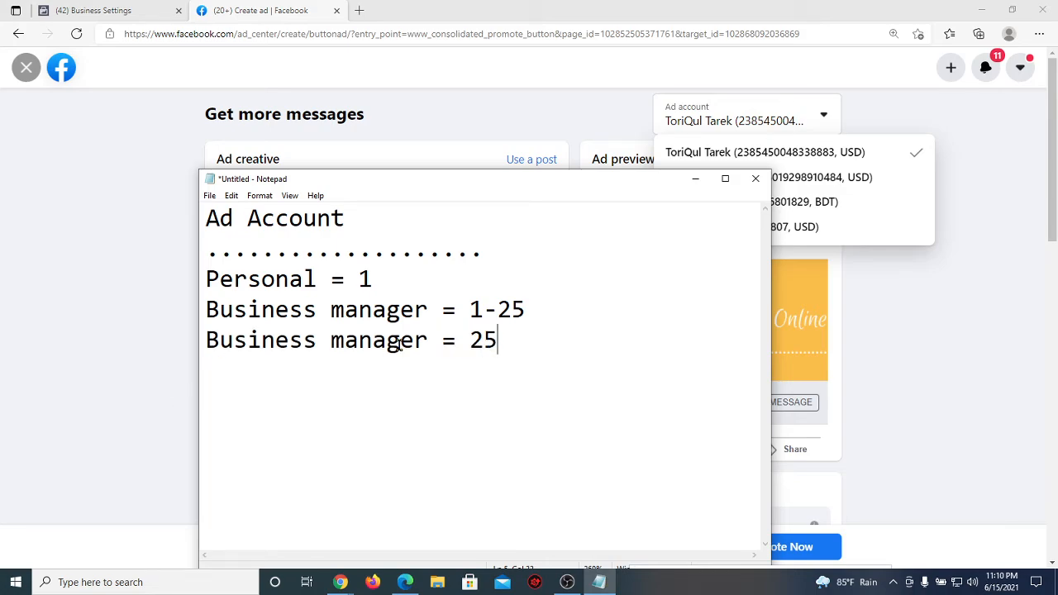
# Step: Delete the extra 'Business manager = 25' line and highlight the 1 and 1-25 limits together
pyautogui.moveTo(428, 340); pyautogui.dragTo(179, 327)
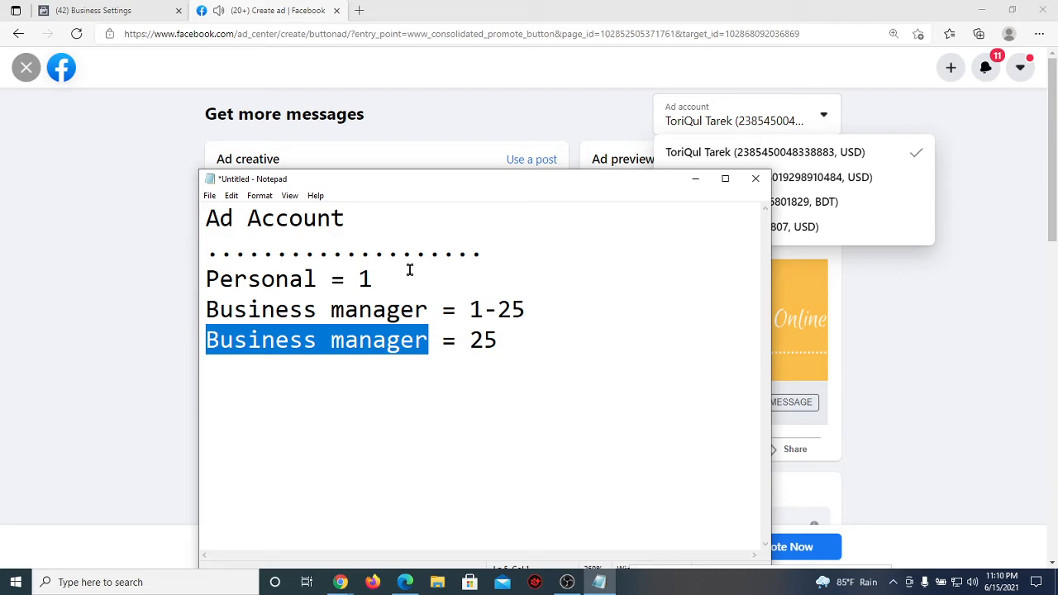
pyautogui.moveTo(533, 309); pyautogui.dragTo(389, 277)
pyautogui.click(508, 338)
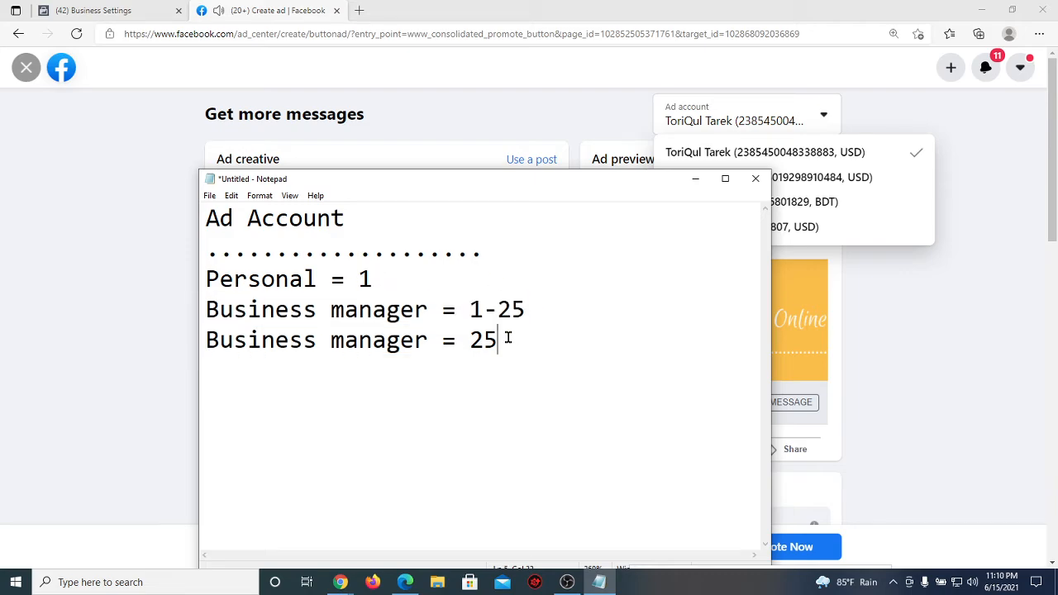
pyautogui.moveTo(507, 338)
pyautogui.mouseDown()
pyautogui.moveTo(456, 340)
pyautogui.moveTo(506, 337)
pyautogui.mouseUp()
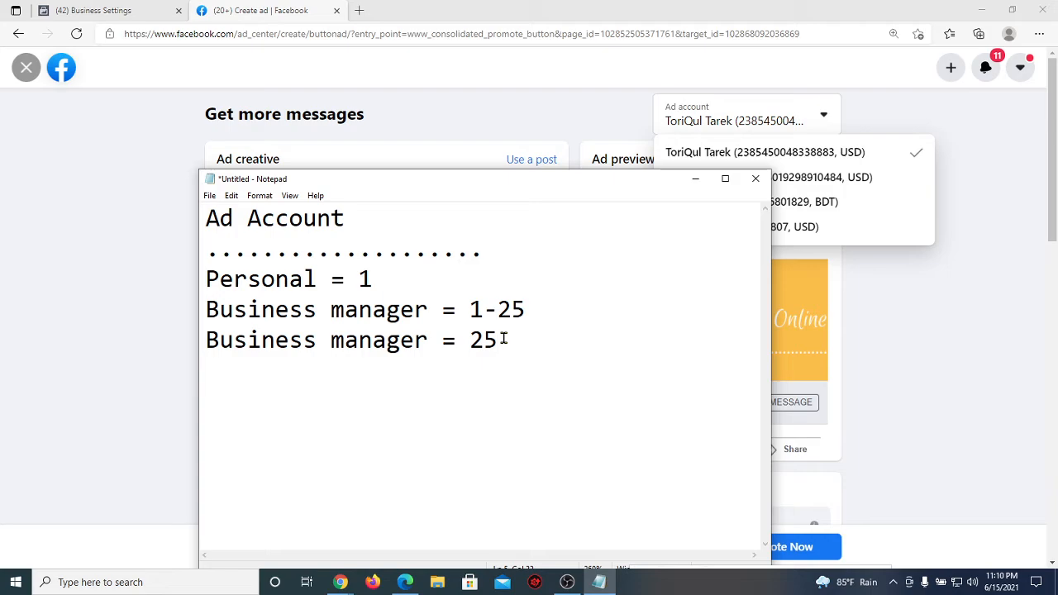
pyautogui.moveTo(499, 338); pyautogui.dragTo(208, 339)
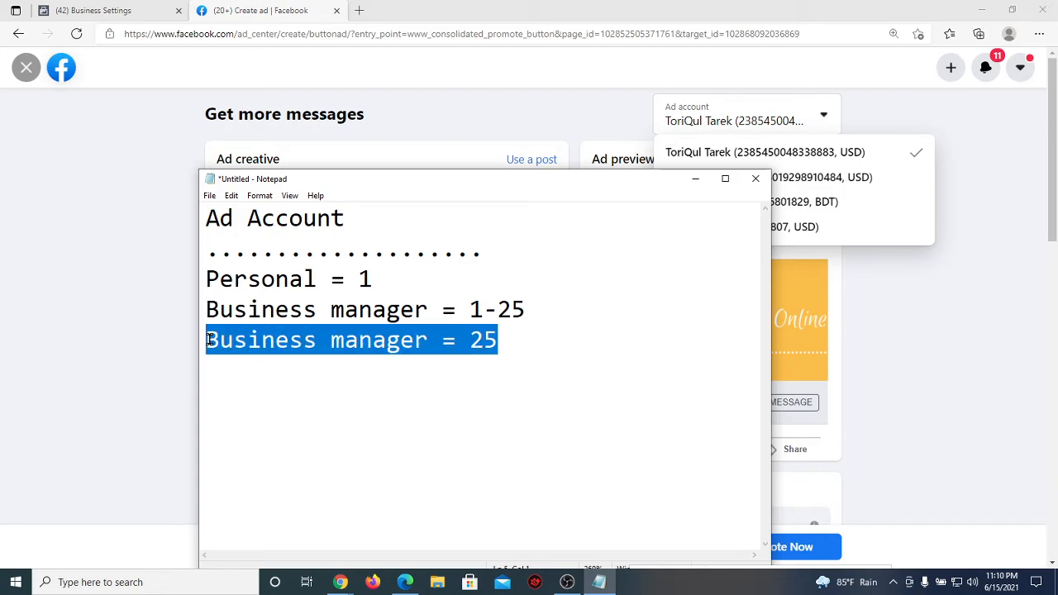
pyautogui.press('BackSpace')
pyautogui.click(361, 272)
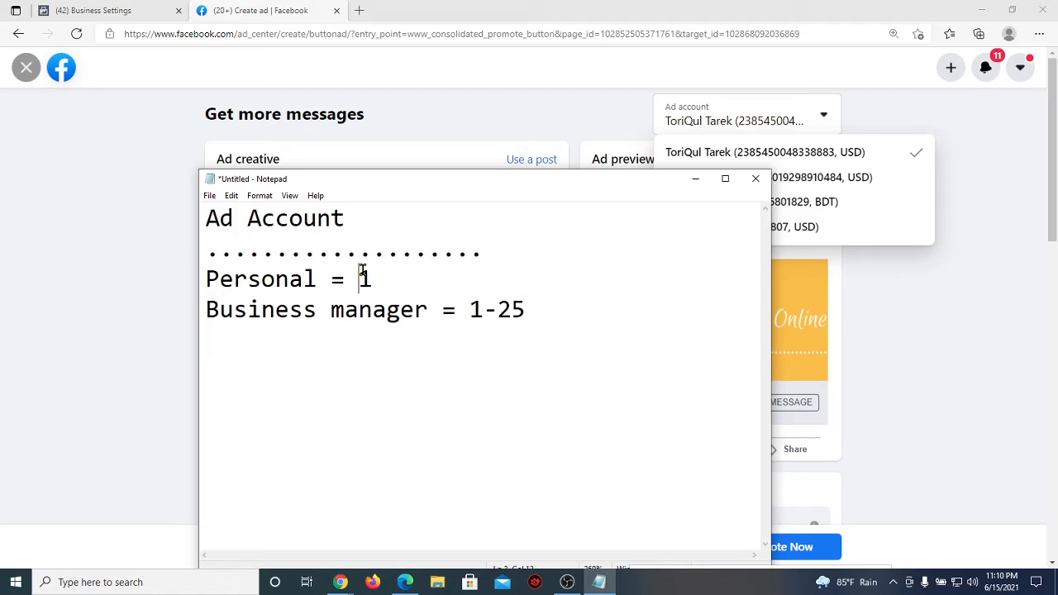
pyautogui.moveTo(362, 272); pyautogui.dragTo(555, 314)
pyautogui.click(557, 315)
# Step: Minimize Notepad and bring Edge back in front of the meeting
pyautogui.click(394, 276)
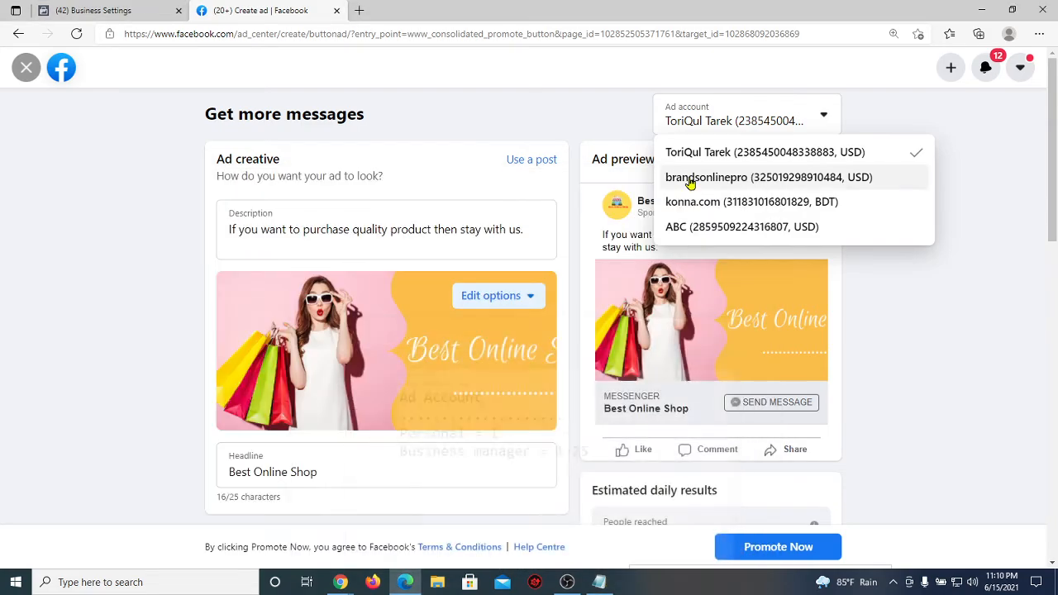
pyautogui.click(695, 178)
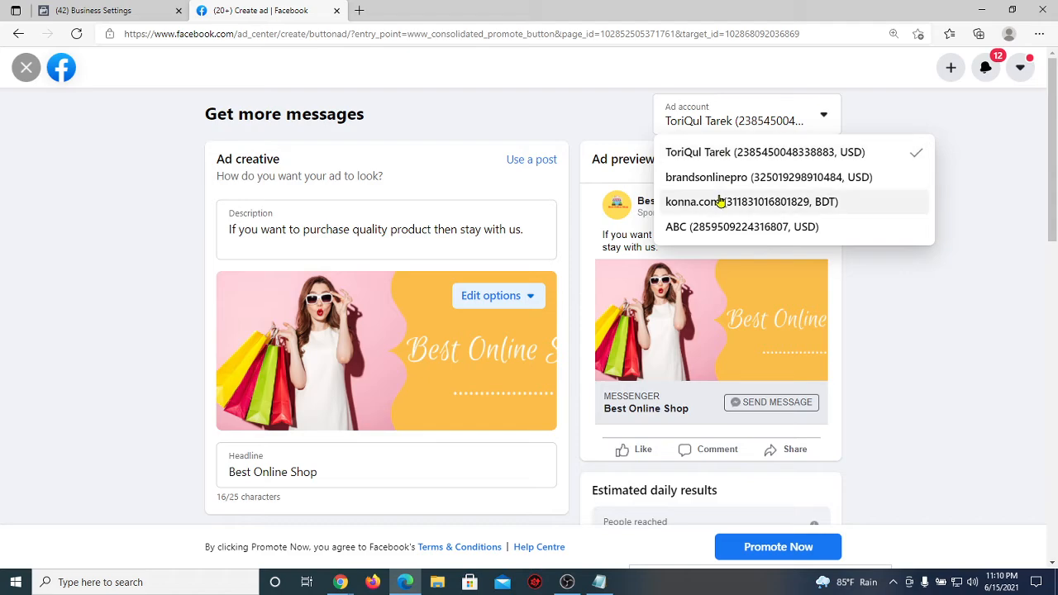
pyautogui.click(405, 590)
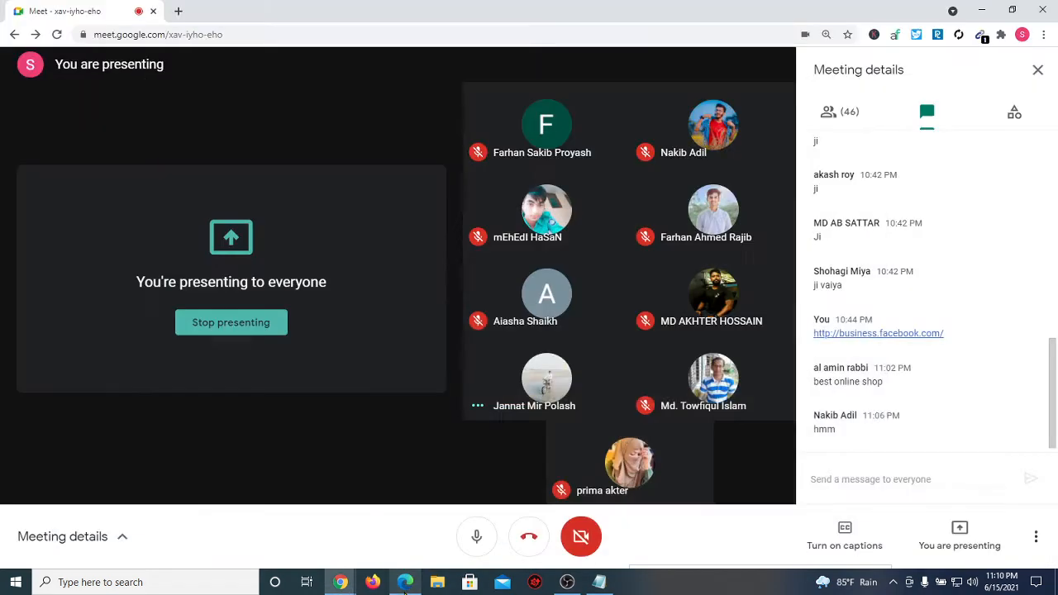
pyautogui.click(405, 585)
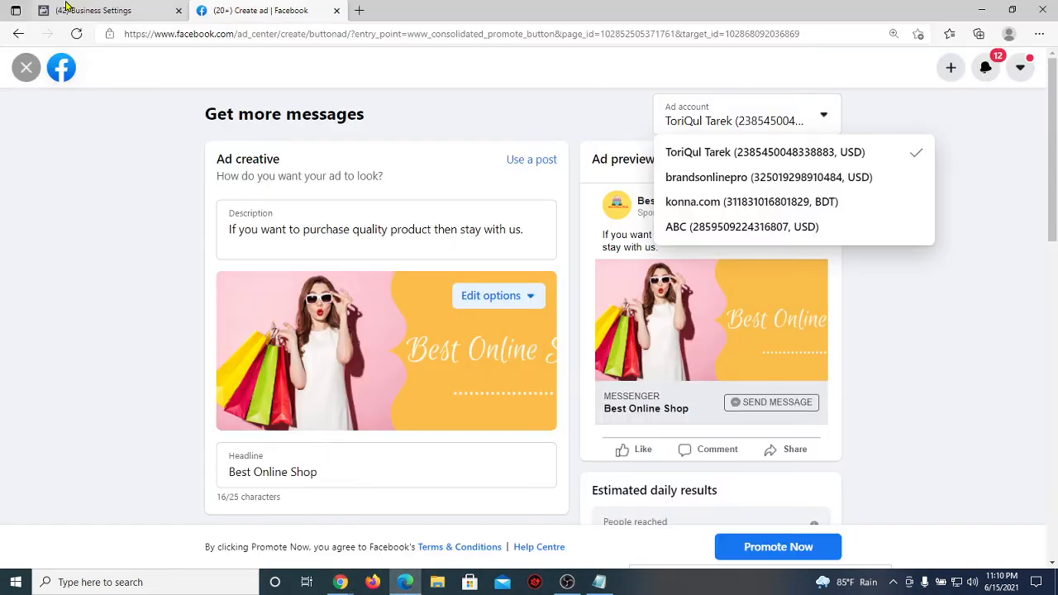
# Step: Show the konna.com ad account in Business Settings, glance at Create ad, then return
pyautogui.click(100, 10)
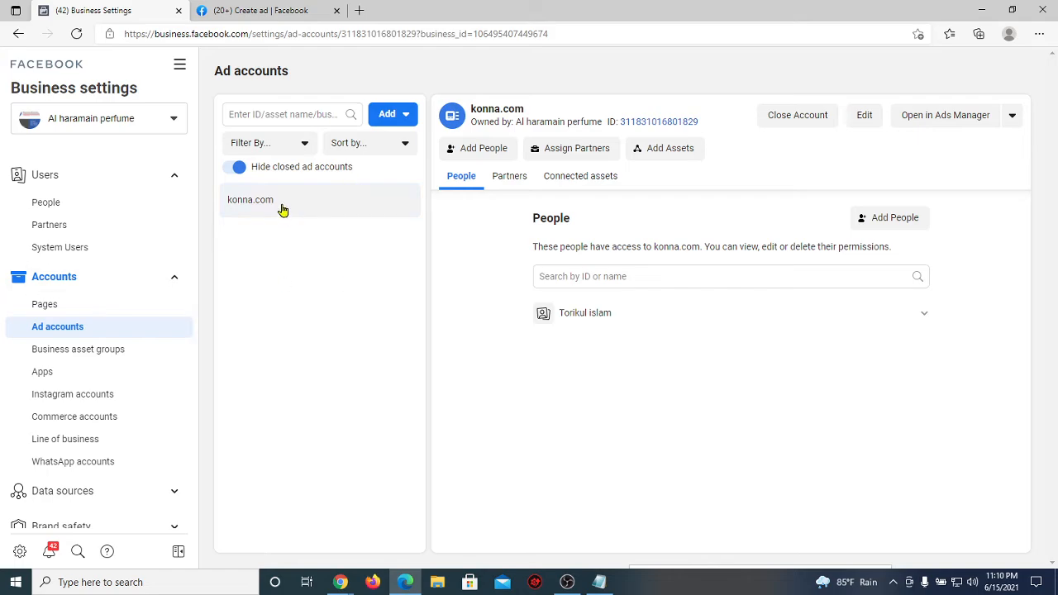
pyautogui.moveTo(275, 204); pyautogui.dragTo(229, 201)
pyautogui.click(347, 307)
pyautogui.click(248, 10)
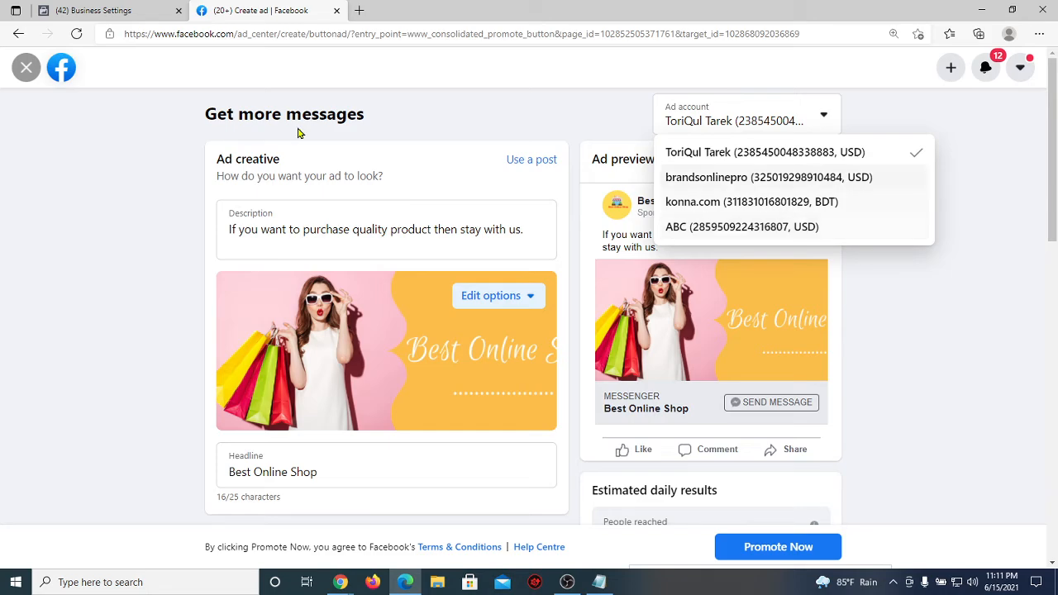
pyautogui.click(73, 10)
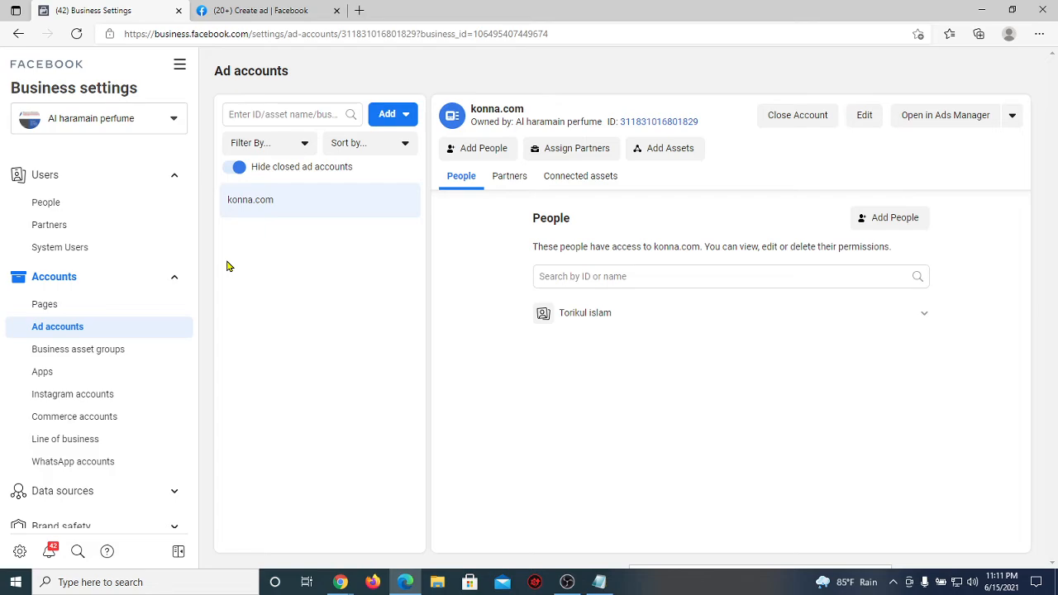
# Step: Open the business account list, then switch to the Create ad page and dismiss its ad account list
pyautogui.click(175, 120)
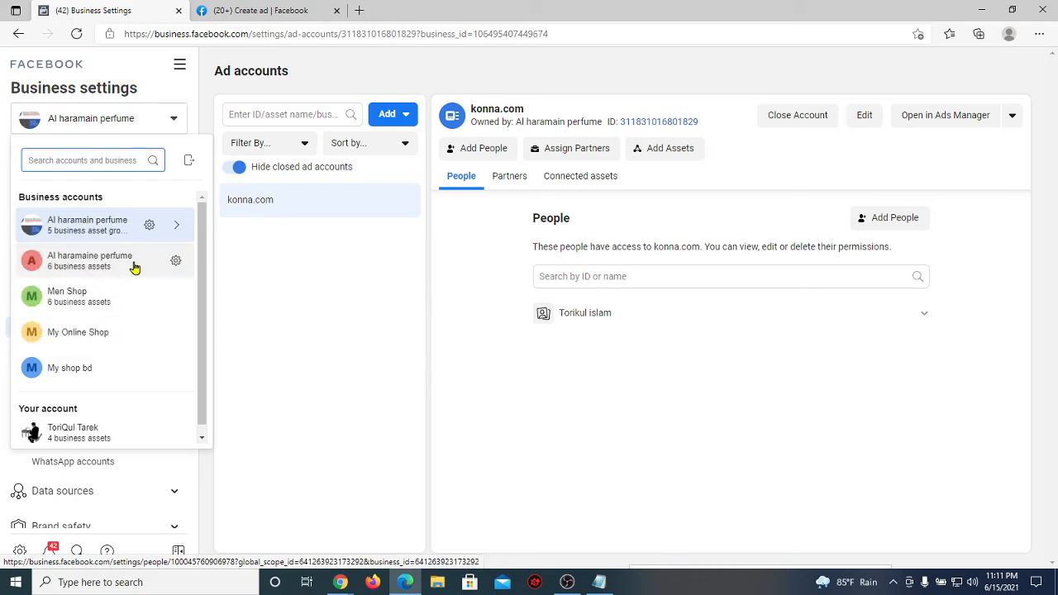
pyautogui.moveTo(135, 268)
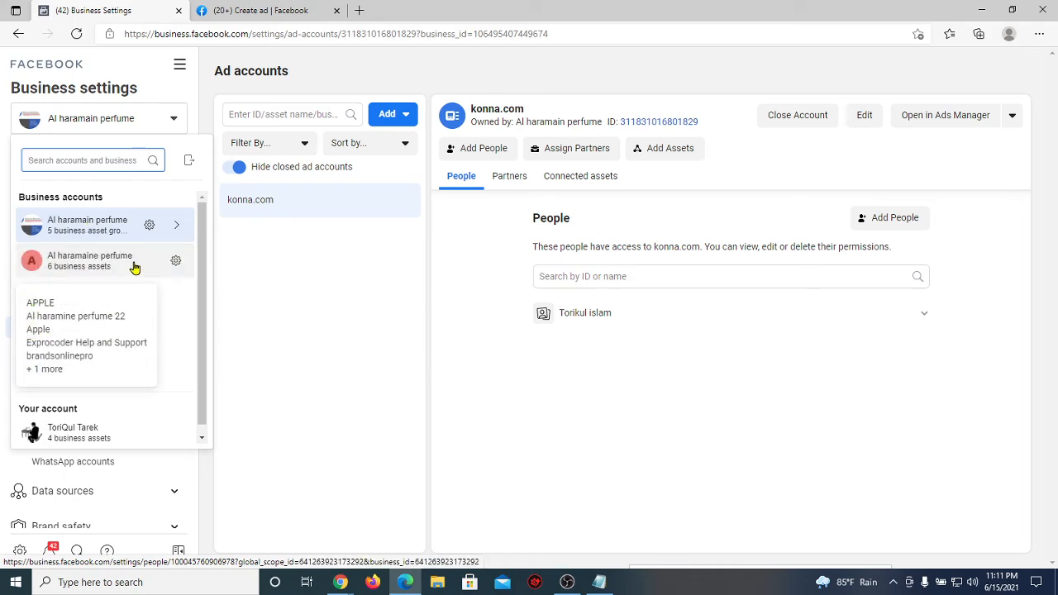
pyautogui.click(252, 10)
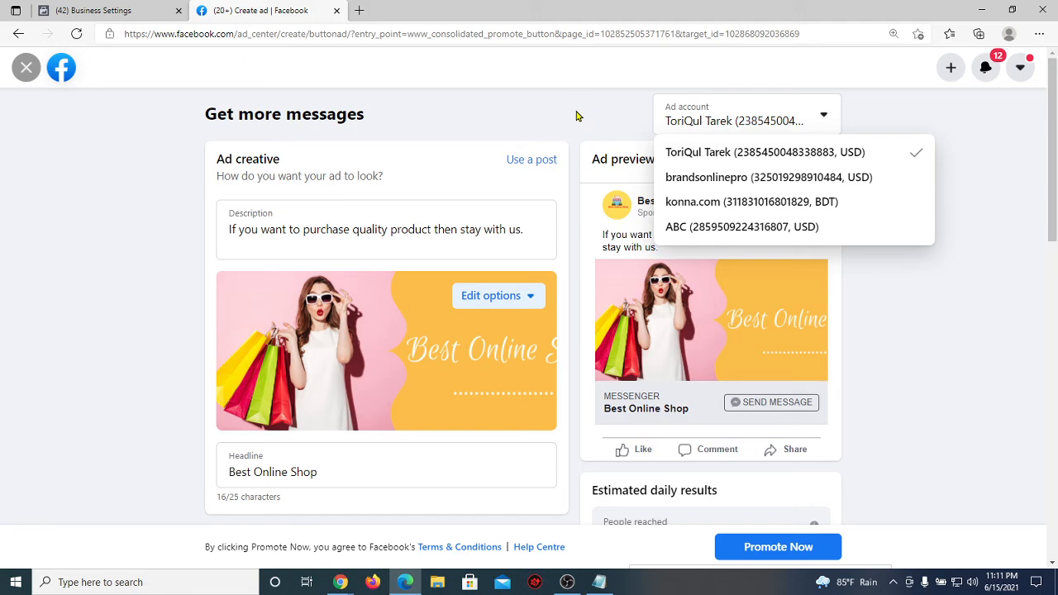
pyautogui.press('Escape')
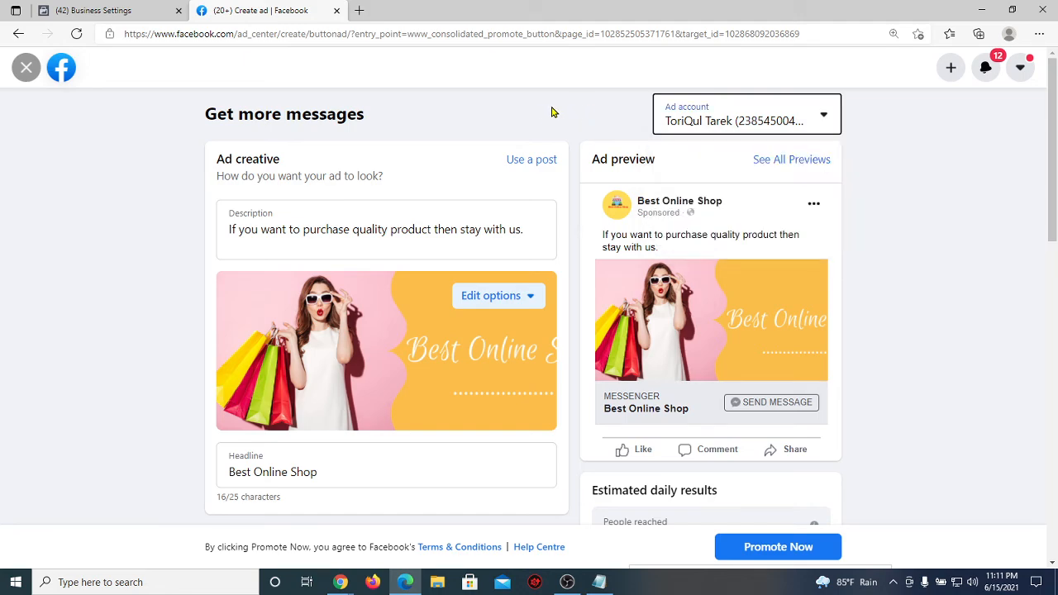
# Step: Check the konna.com ad account in Business Settings, then return to the Create ad page
pyautogui.click(149, 8)
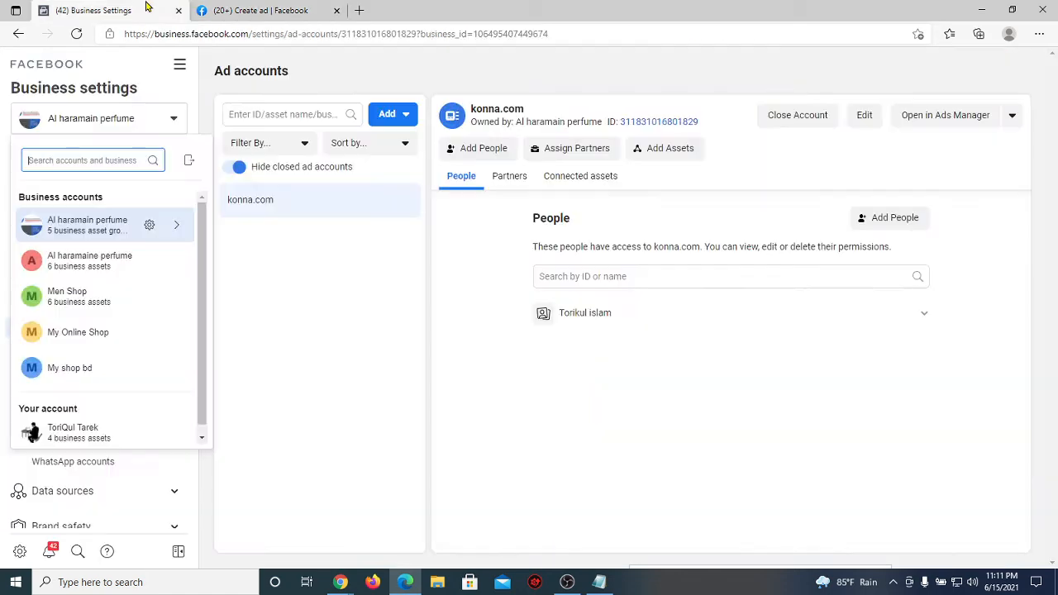
pyautogui.moveTo(289, 198); pyautogui.dragTo(225, 202)
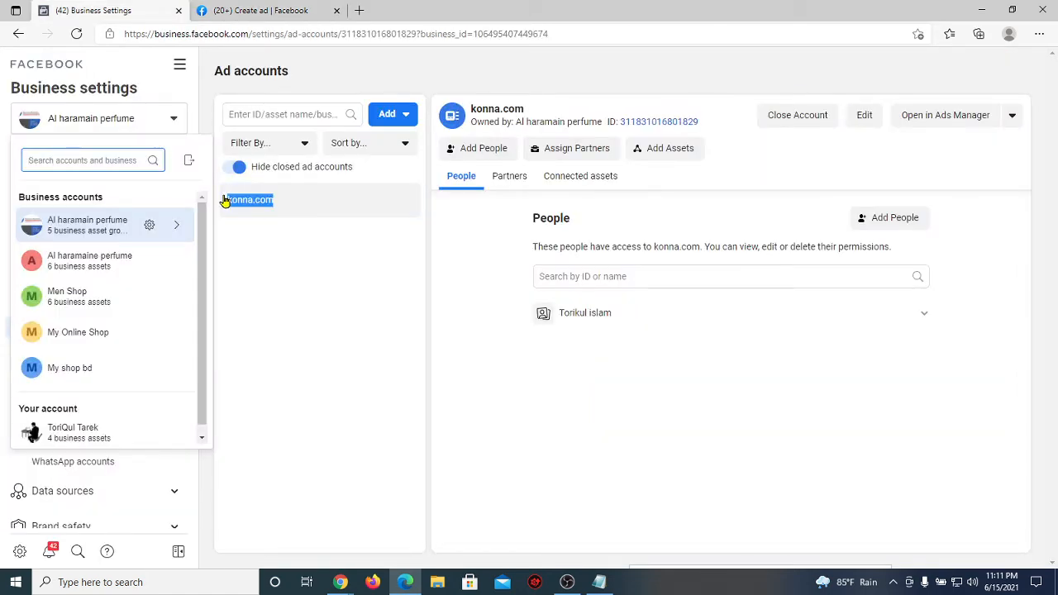
pyautogui.click(321, 304)
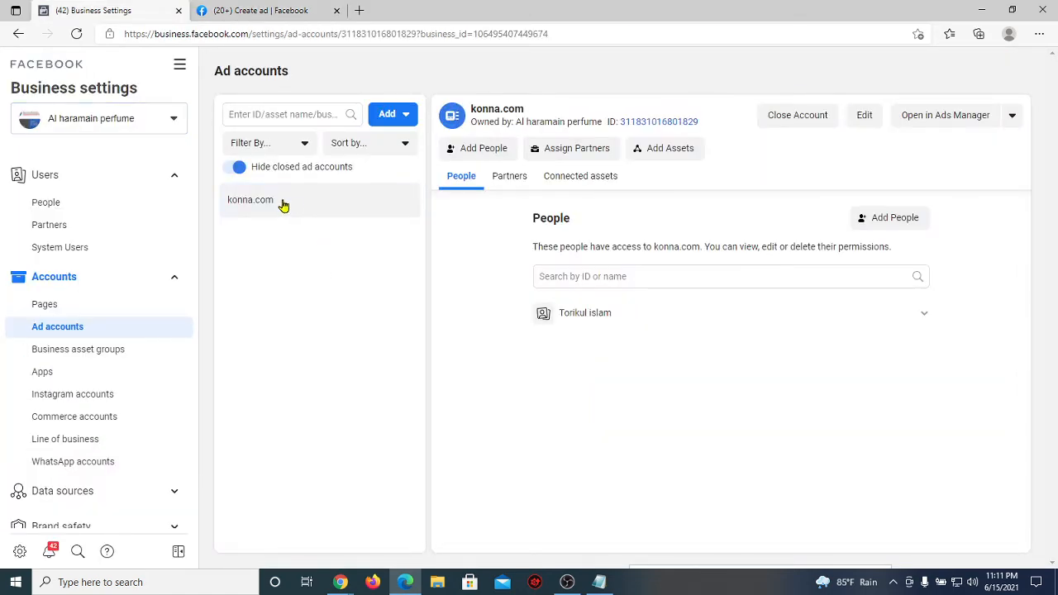
pyautogui.moveTo(285, 204); pyautogui.dragTo(217, 202)
pyautogui.click(298, 199)
pyautogui.moveTo(298, 200); pyautogui.dragTo(221, 196)
pyautogui.moveTo(297, 206); pyautogui.dragTo(232, 200)
pyautogui.click(250, 9)
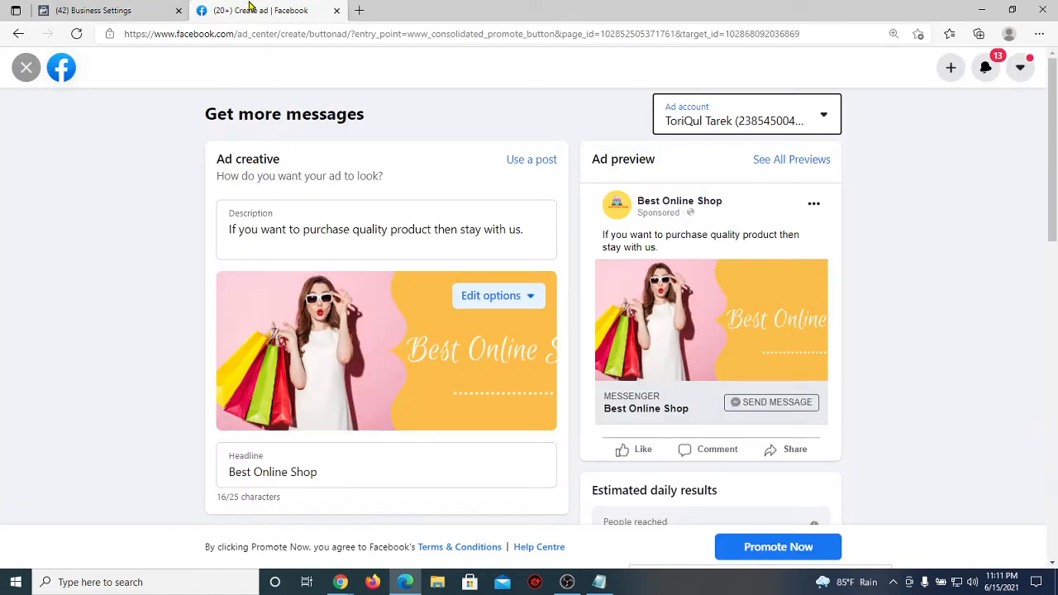
# Step: Compare the ad's available ad accounts with konna.com in Business Settings
pyautogui.click(826, 120)
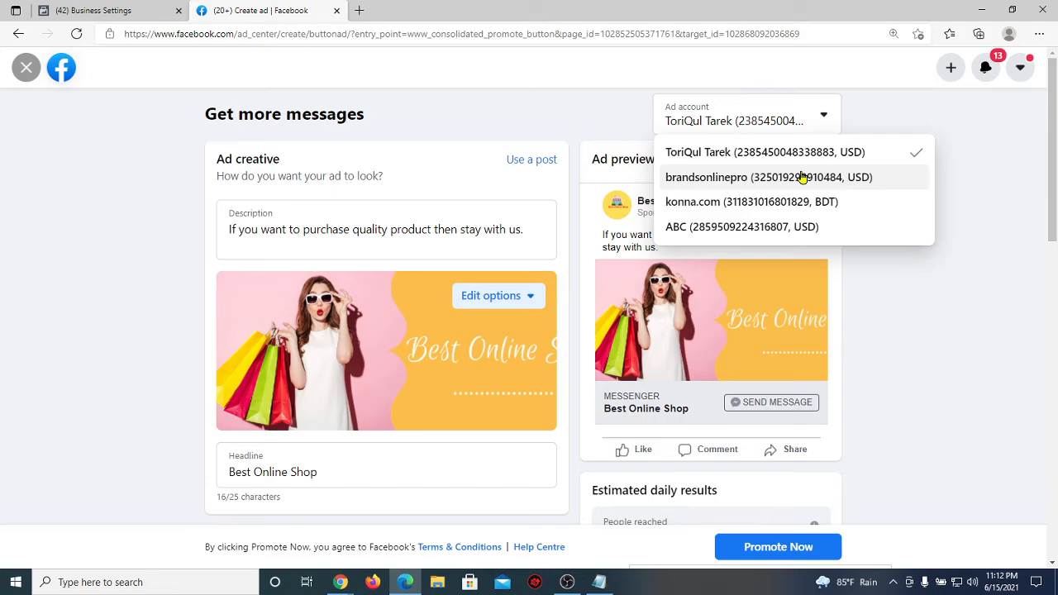
pyautogui.click(118, 15)
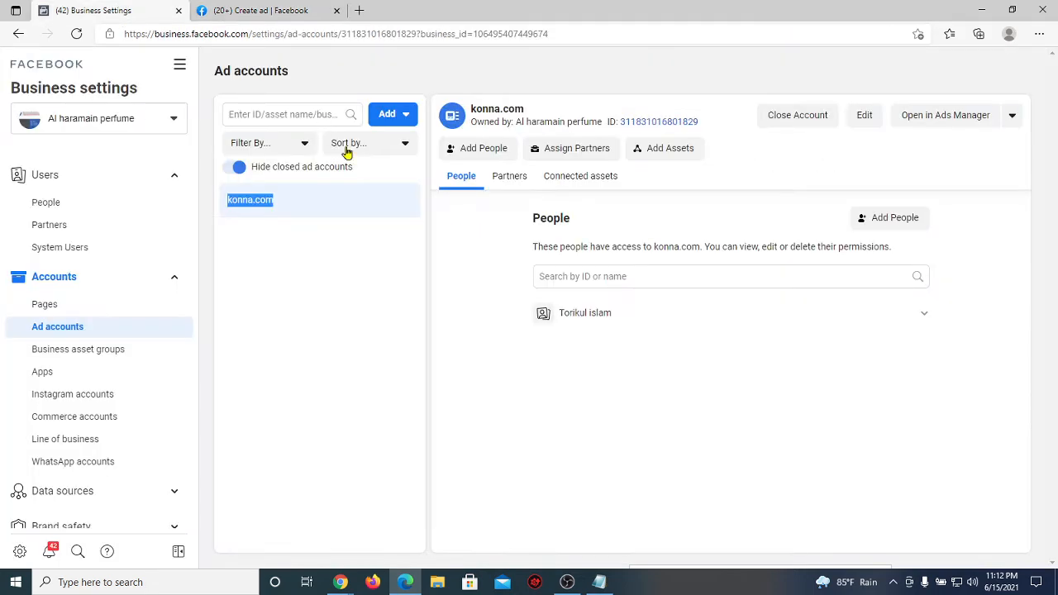
pyautogui.moveTo(296, 201); pyautogui.dragTo(224, 201)
pyautogui.click(240, 9)
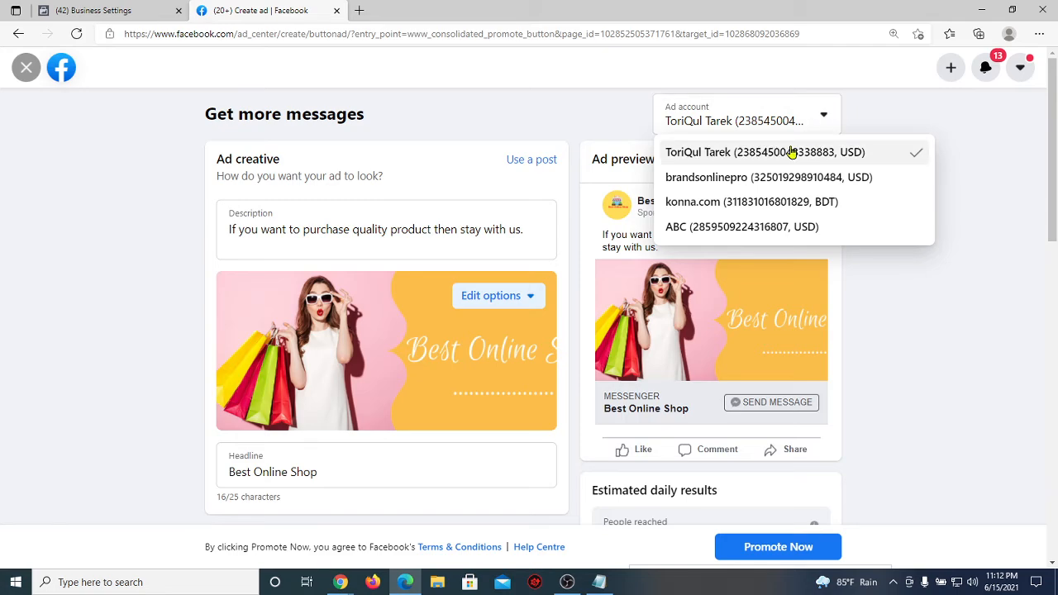
# Step: Choose brandsonlinepro as the Best Online Shop ad's account, then head back to Business Settings
pyautogui.click(750, 181)
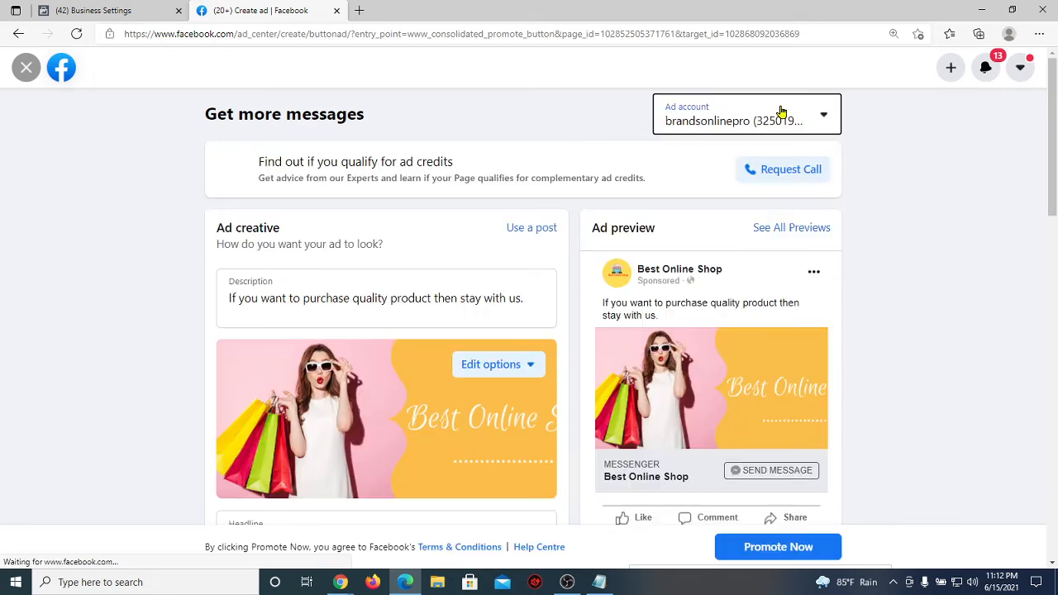
pyautogui.scroll(-4, 483, 244)
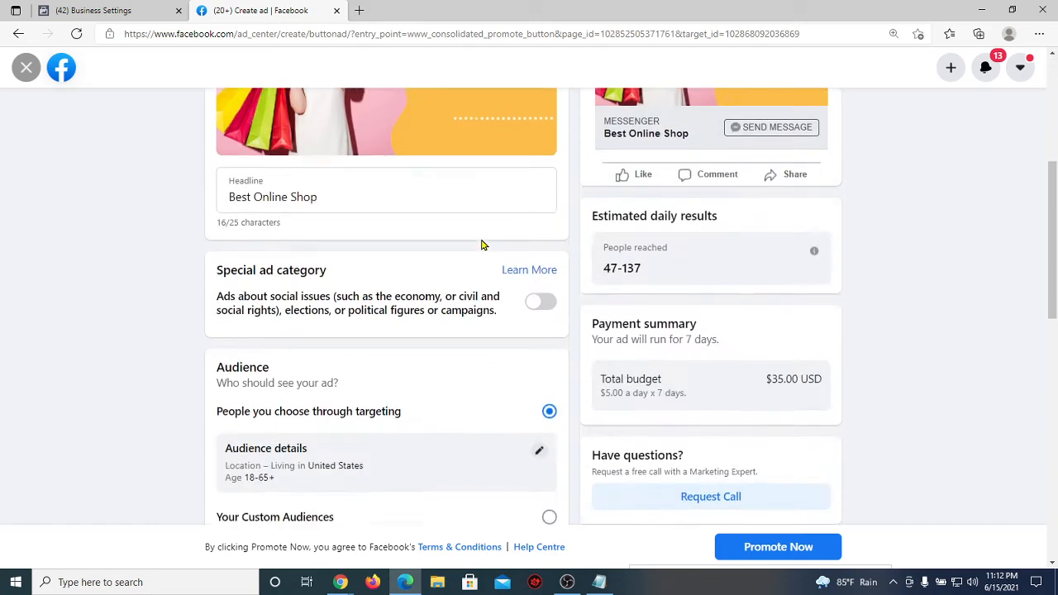
pyautogui.scroll(4, 482, 244)
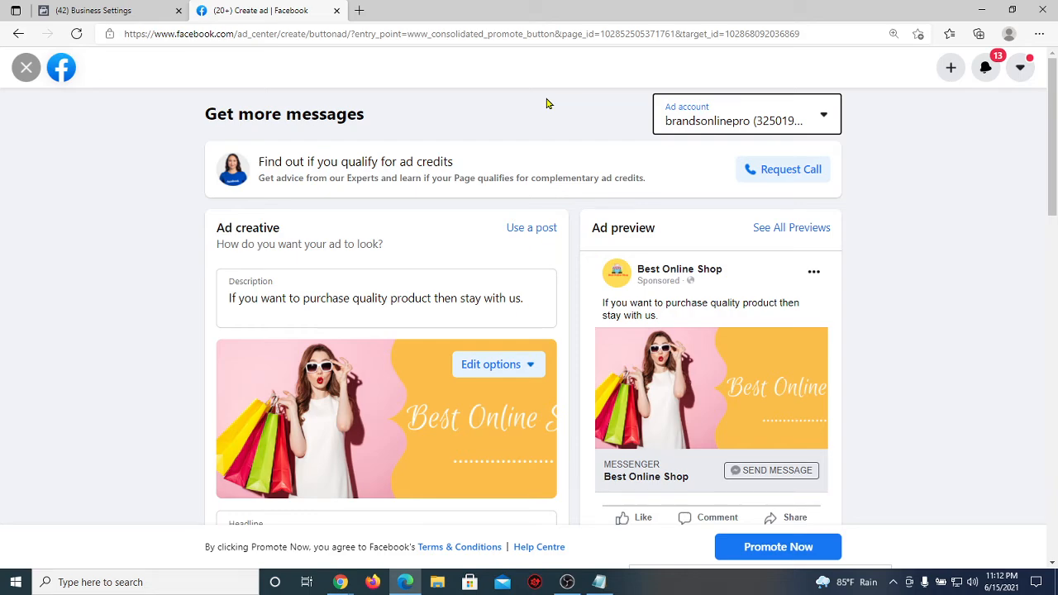
pyautogui.click(824, 115)
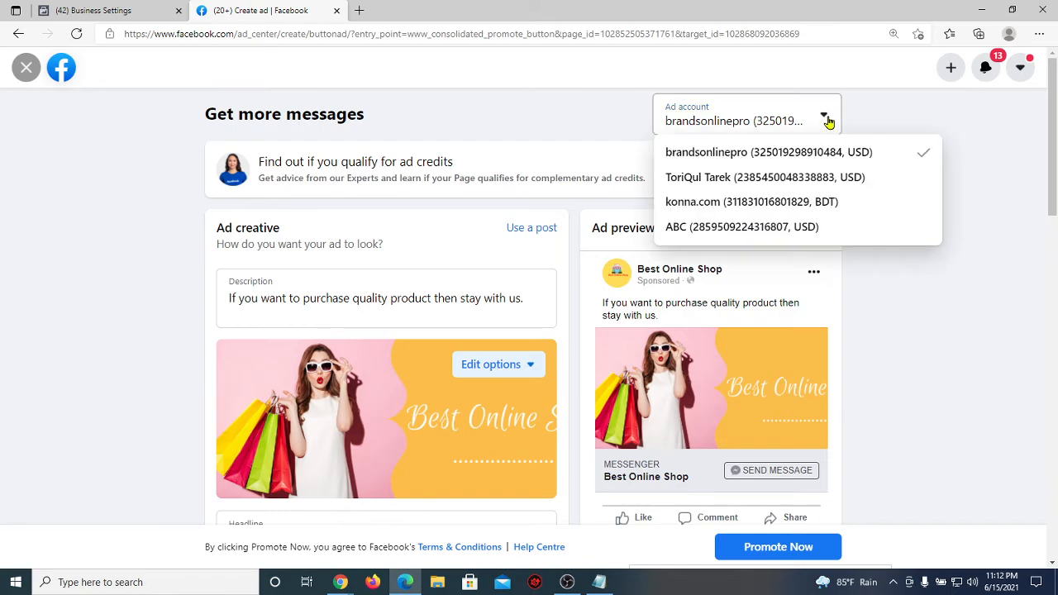
pyautogui.click(152, 9)
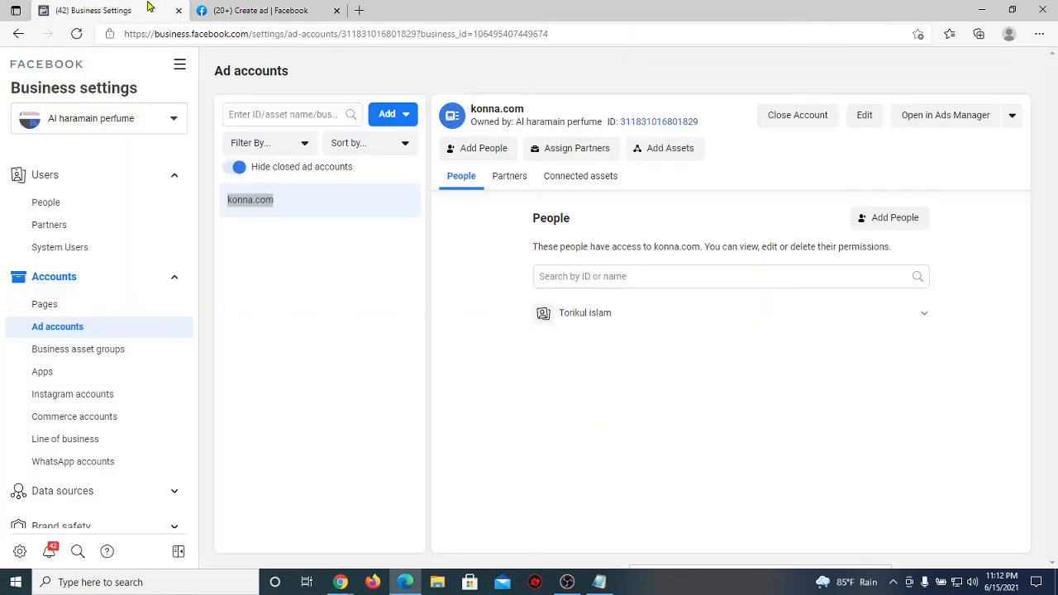
# Step: Open Users > People to see the admin's three pages, Instagram account and konna.com
pyautogui.click(427, 277)
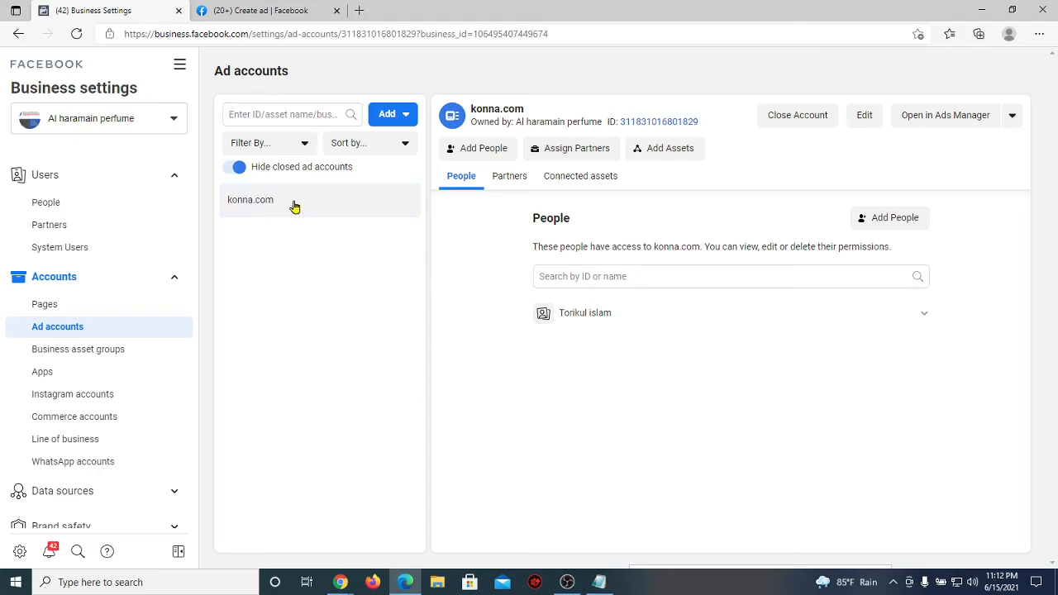
pyautogui.moveTo(293, 202); pyautogui.dragTo(193, 203)
pyautogui.click(295, 262)
pyautogui.click(336, 286)
pyautogui.moveTo(294, 204); pyautogui.dragTo(230, 201)
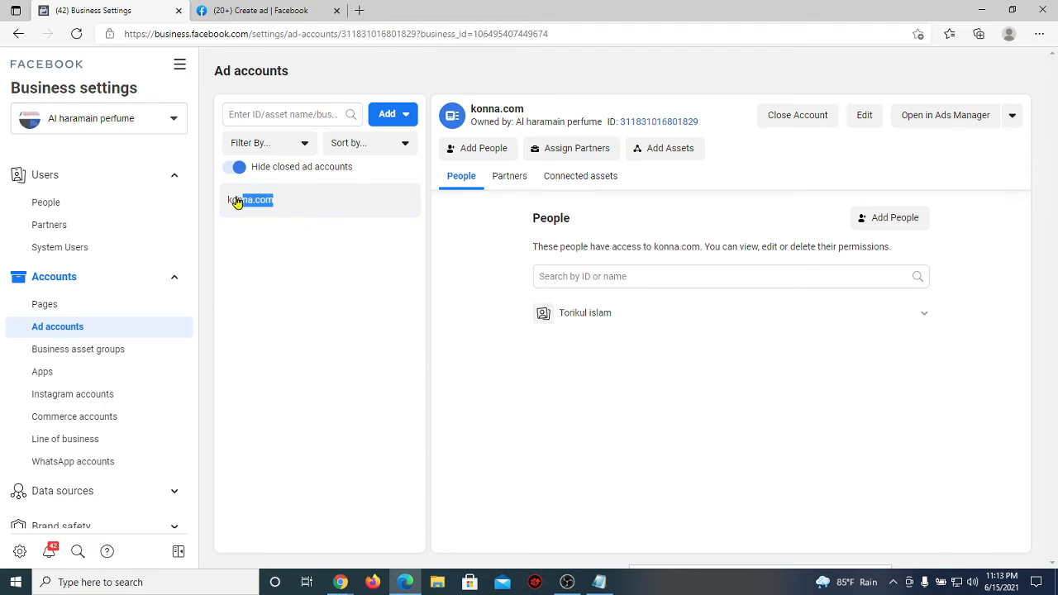
pyautogui.click(315, 274)
pyautogui.click(107, 208)
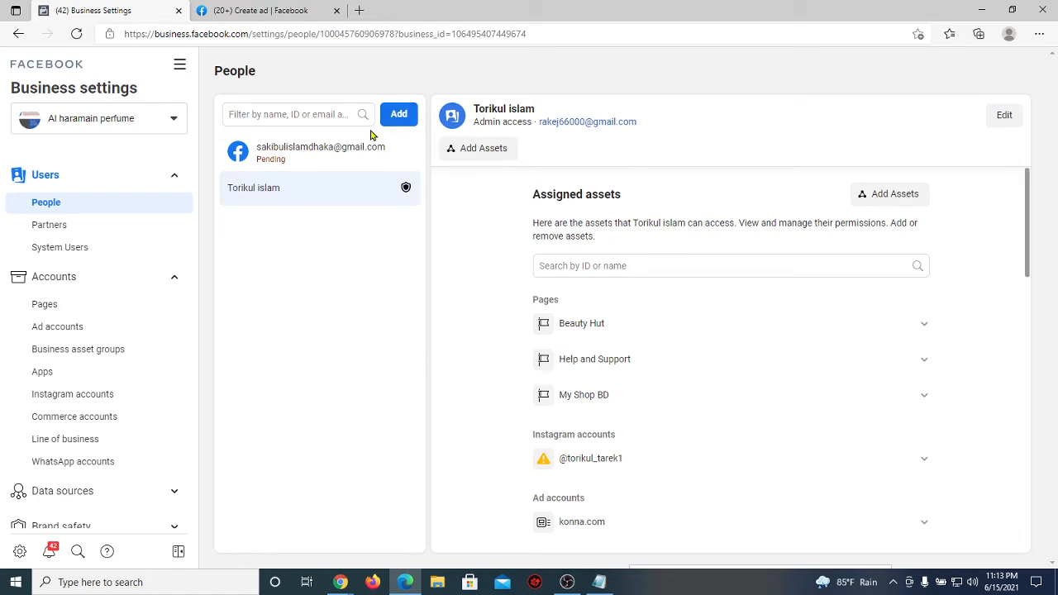
# Step: Cancel the pending user's invitation from the People list and start a new invite
pyautogui.click(329, 145)
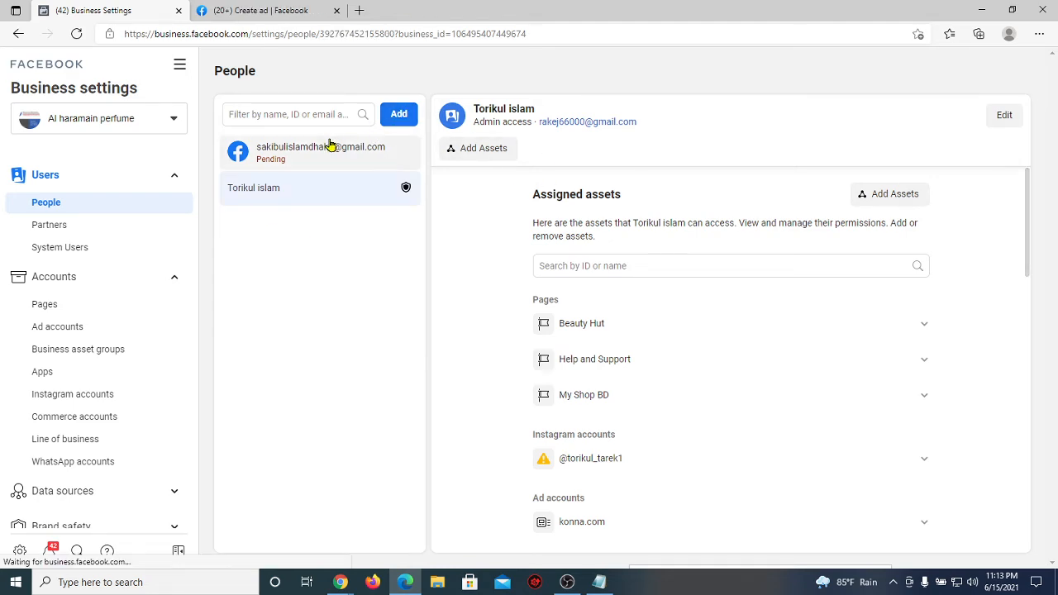
pyautogui.click(544, 183)
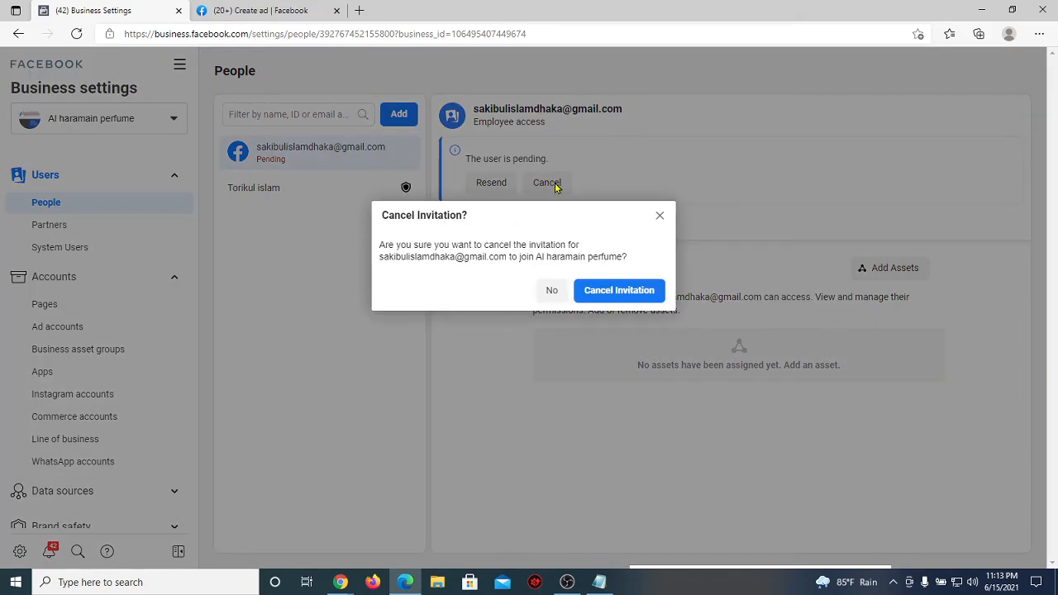
pyautogui.click(605, 293)
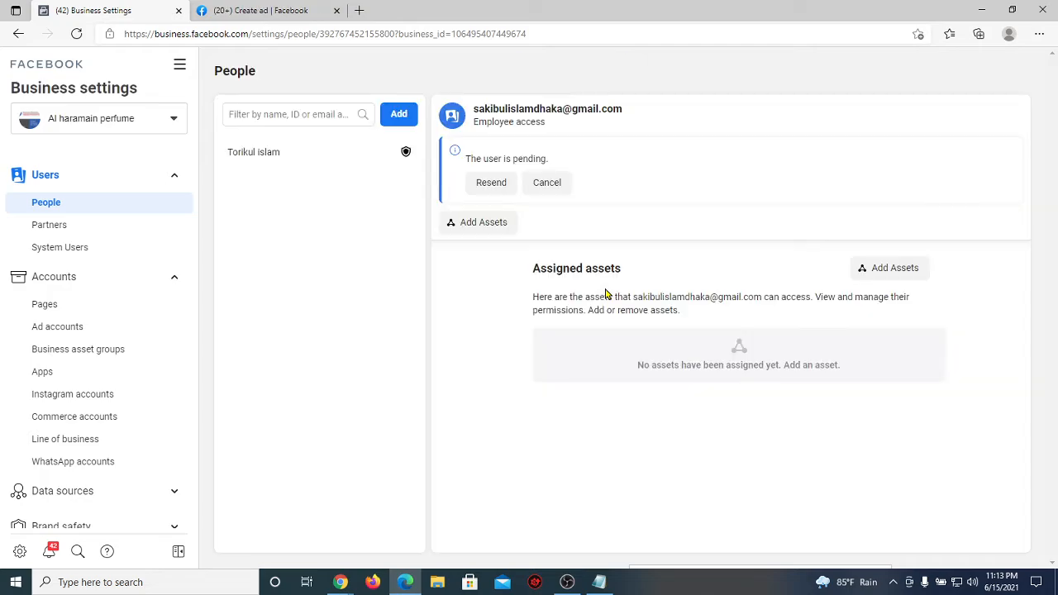
pyautogui.click(398, 114)
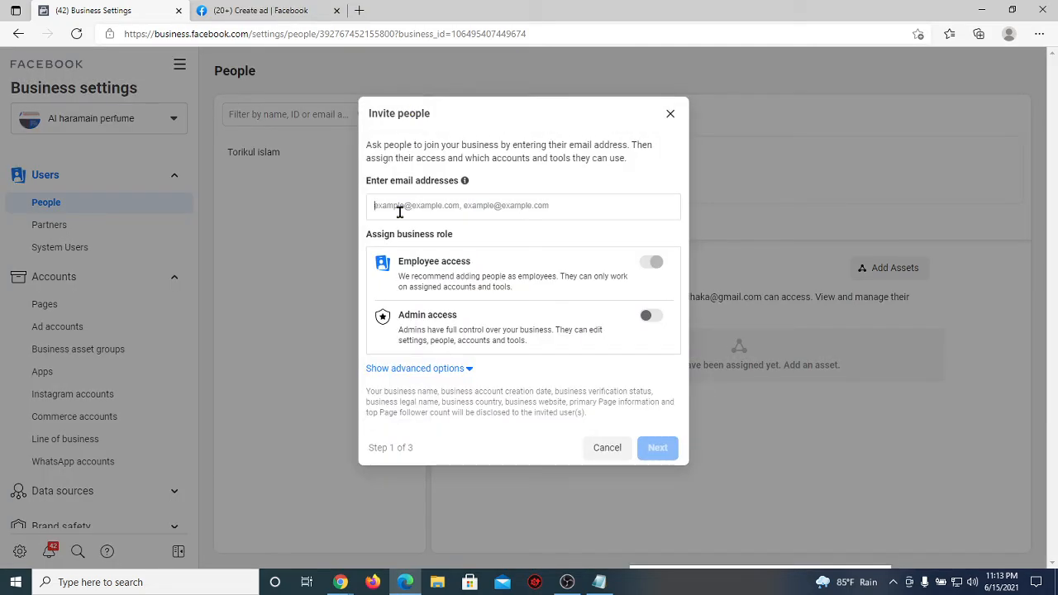
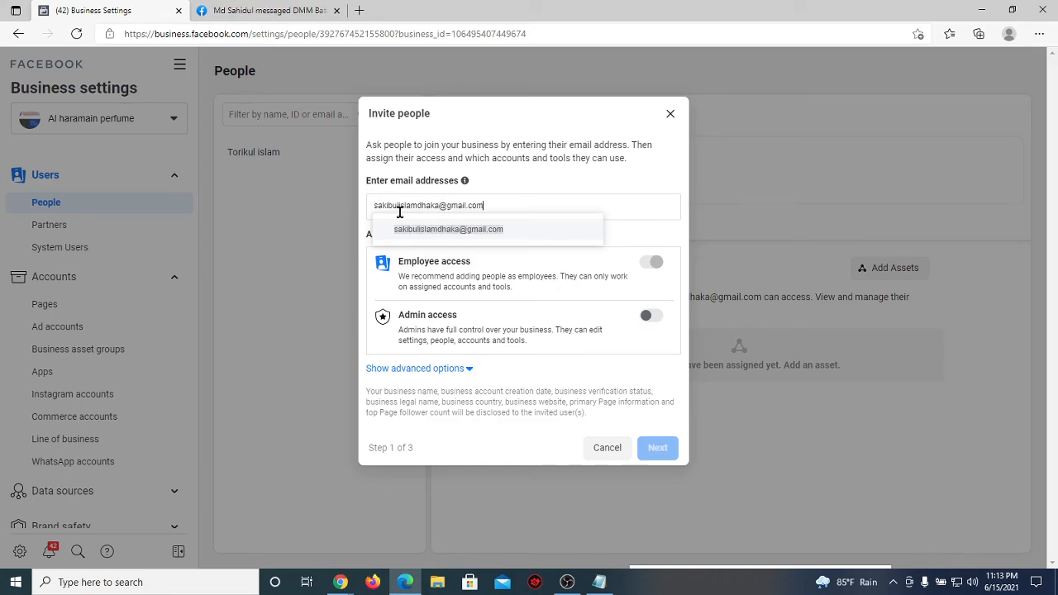
# Step: Enter the invitee's e-mail address with Employee access and continue to Assign access
pyautogui.click(536, 234)
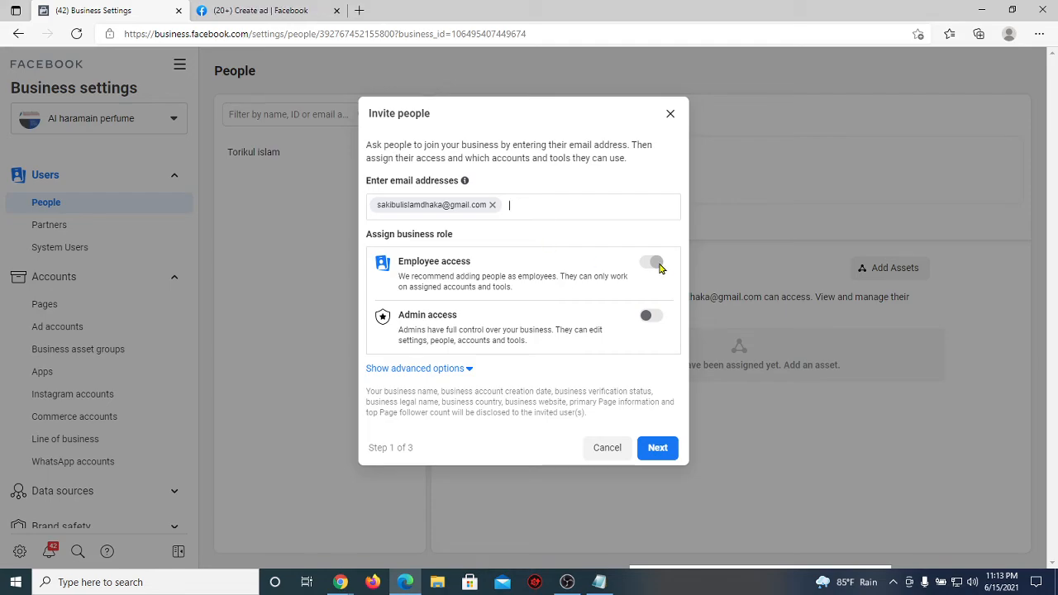
pyautogui.click(659, 449)
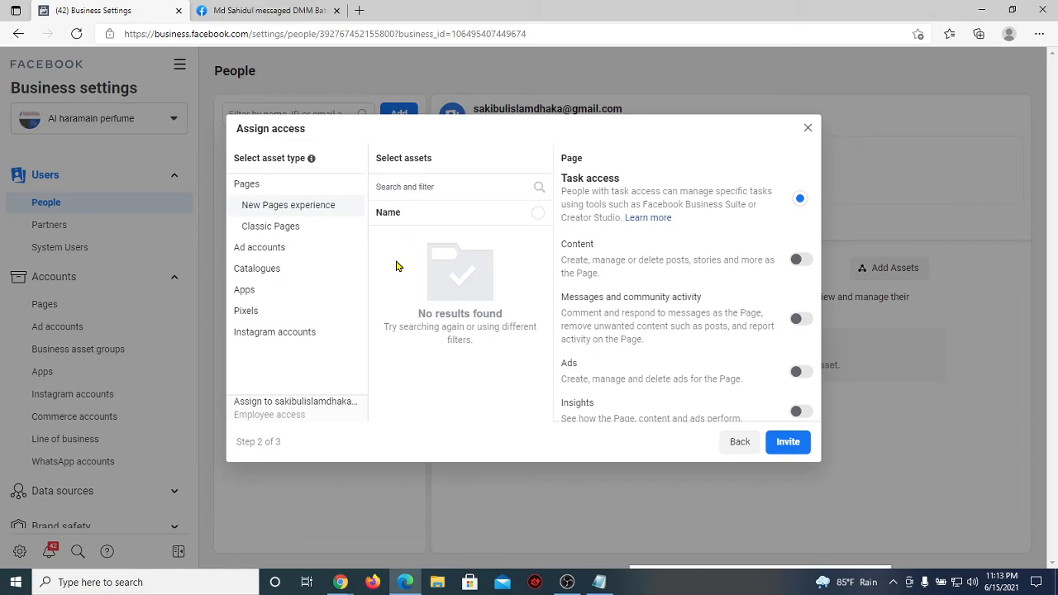
# Step: Give the invitee Best Online Shop access with Publish content and View earnings insights enabled
pyautogui.click(292, 232)
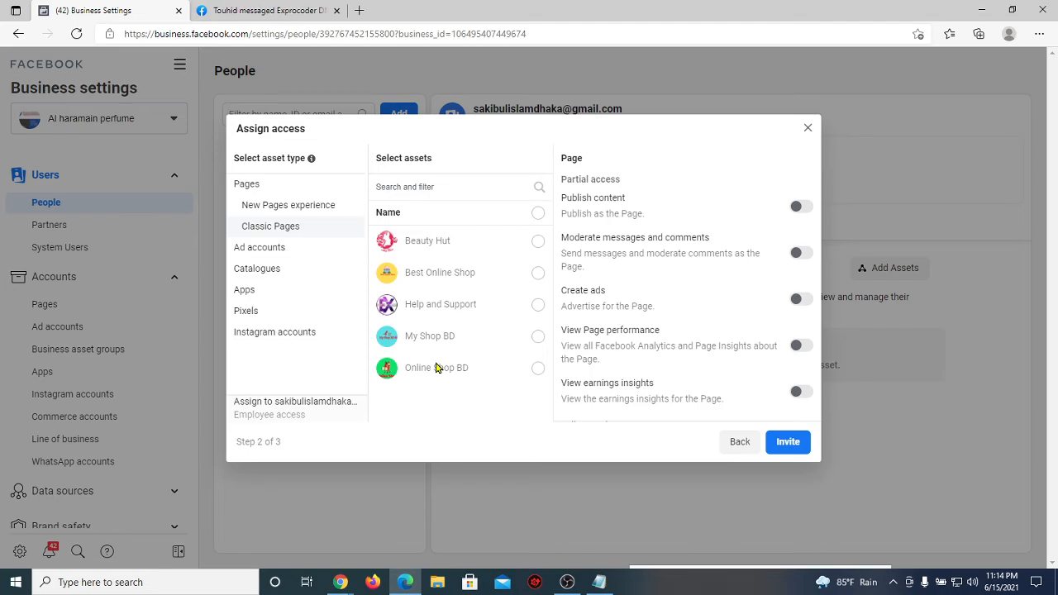
pyautogui.click(538, 274)
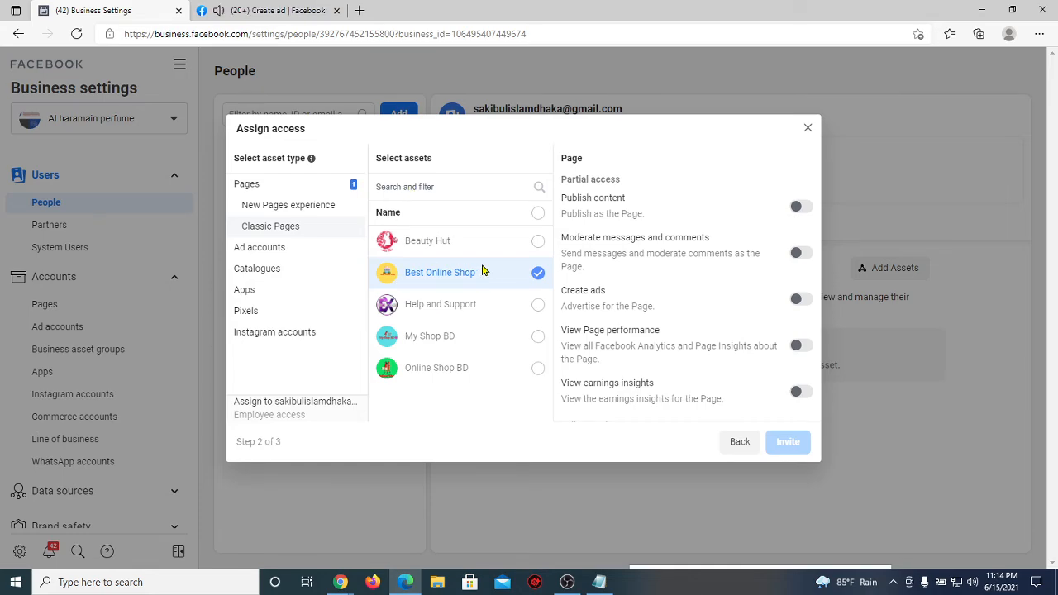
pyautogui.click(802, 207)
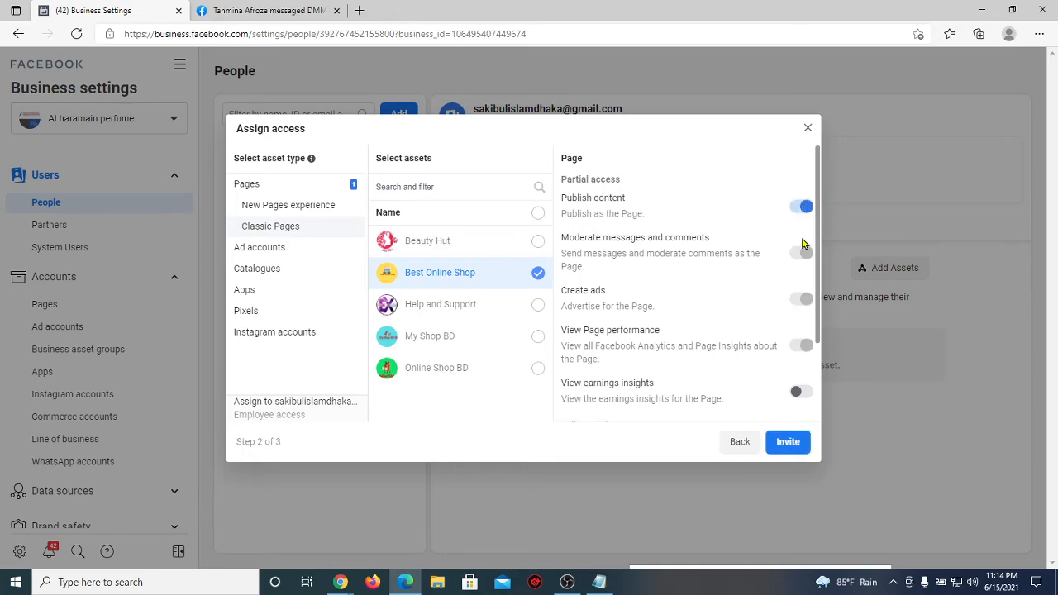
pyautogui.click(802, 391)
pyautogui.click(328, 249)
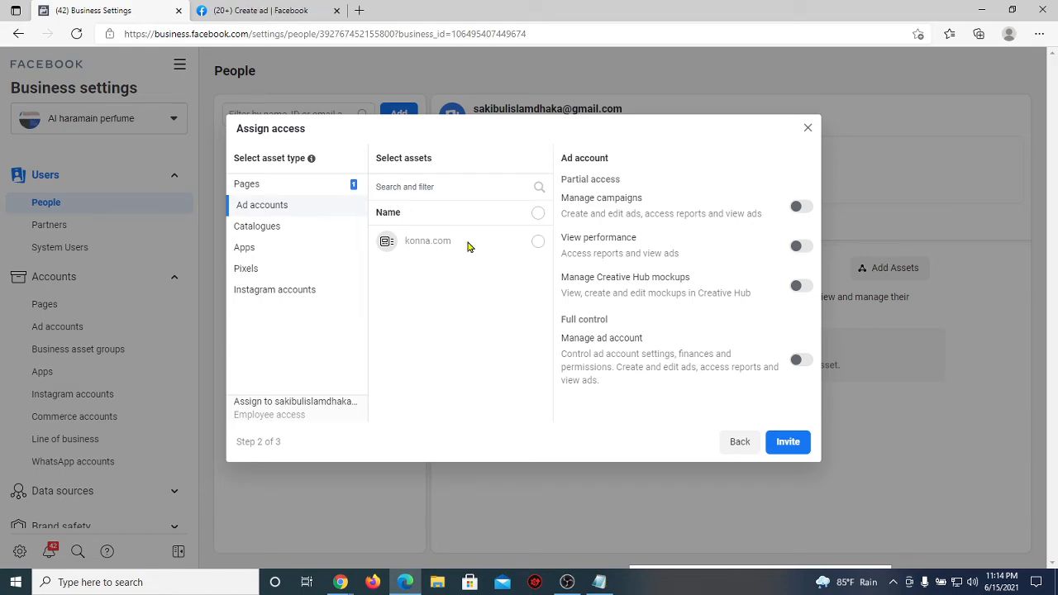
# Step: Grant konna.com with Manage campaigns and Manage ad account permissions, then send the invitation
pyautogui.moveTo(453, 242); pyautogui.dragTo(405, 243)
pyautogui.click(406, 243)
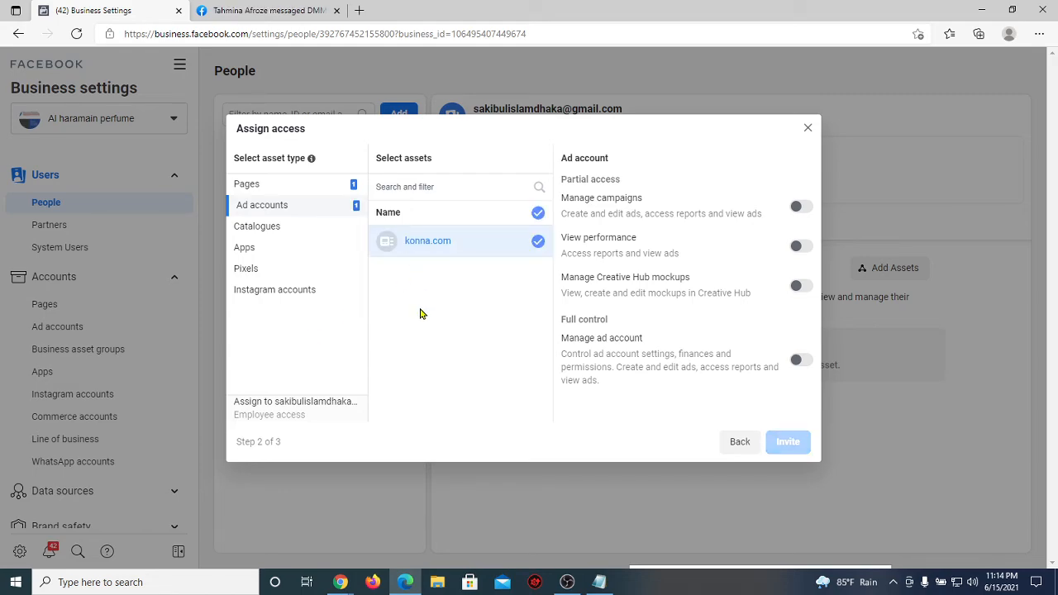
pyautogui.click(538, 241)
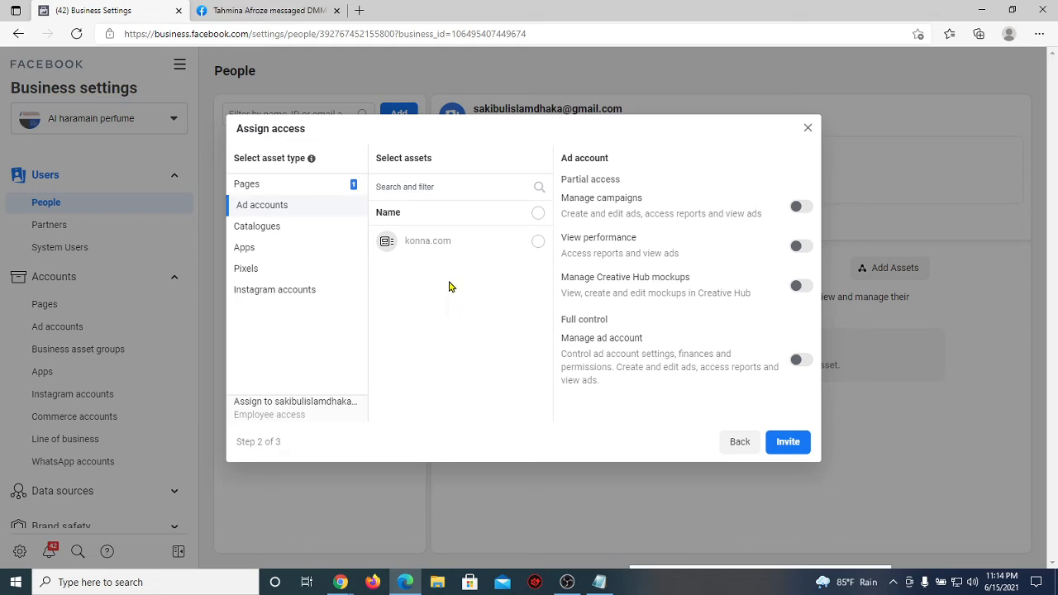
pyautogui.click(538, 242)
pyautogui.click(798, 208)
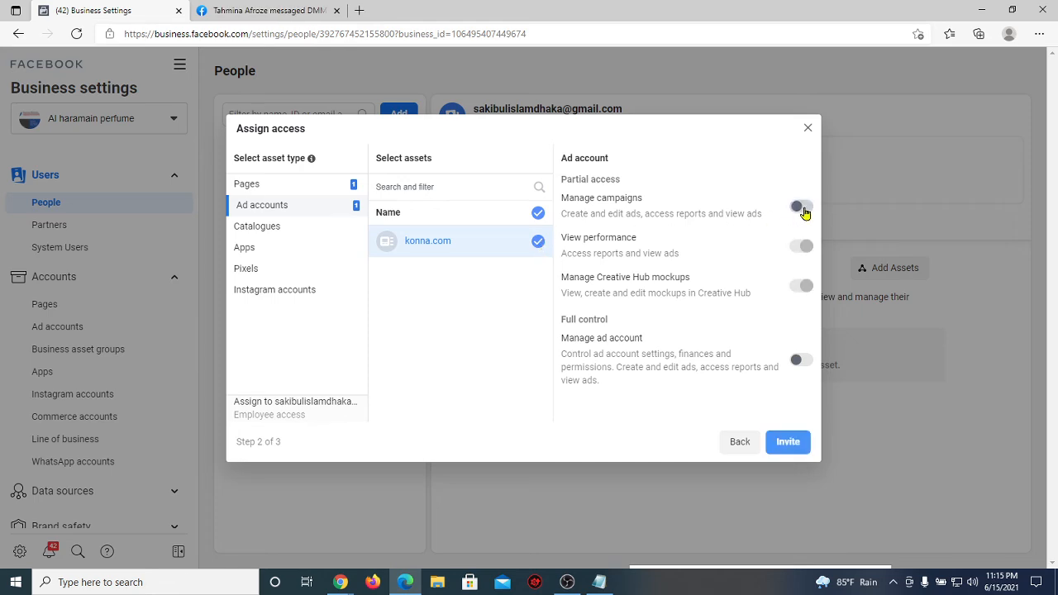
pyautogui.click(798, 360)
pyautogui.click(792, 443)
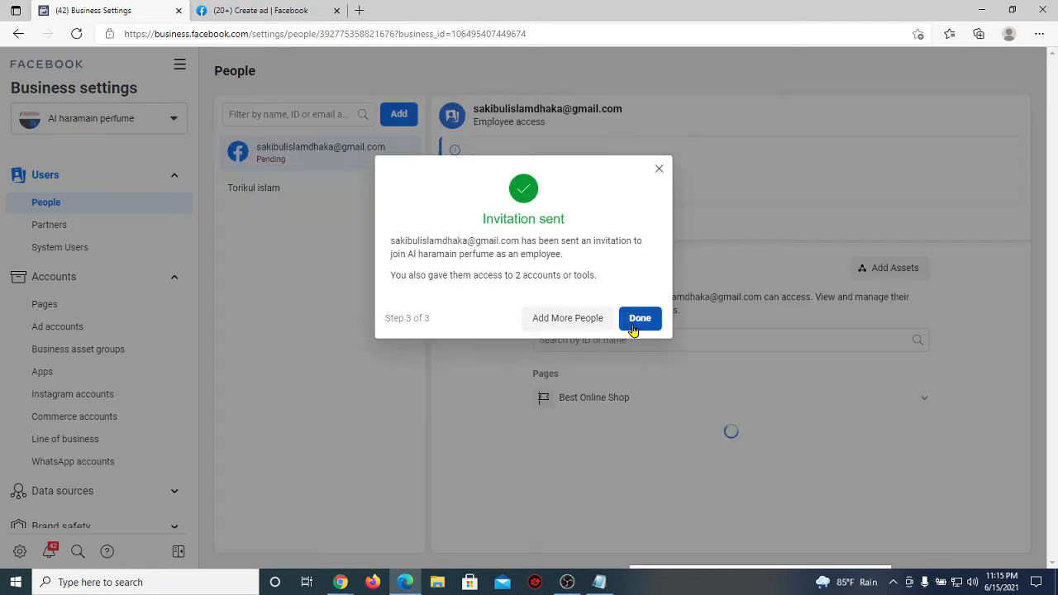
pyautogui.click(635, 322)
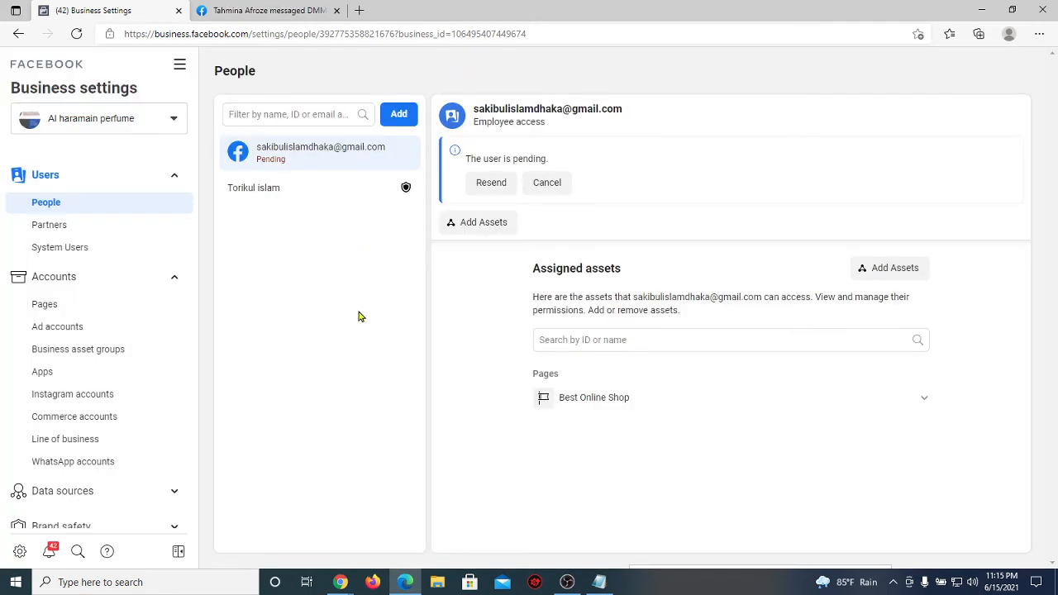
# Step: Check the ad's Ad account list, then open Business Settings > Accounts > Ad accounts for konna.com
pyautogui.click(255, 10)
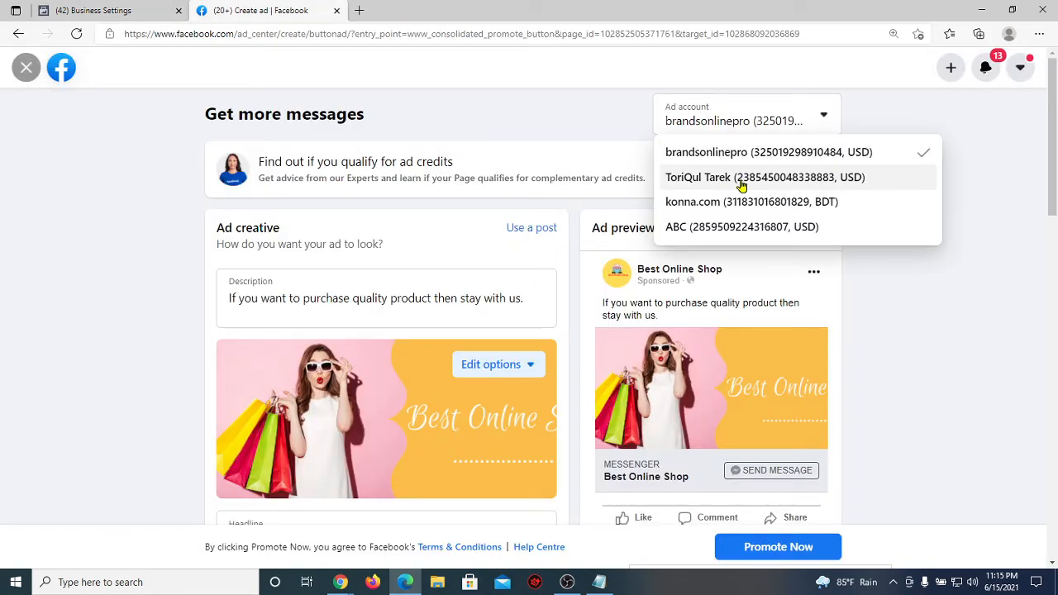
pyautogui.click(55, 5)
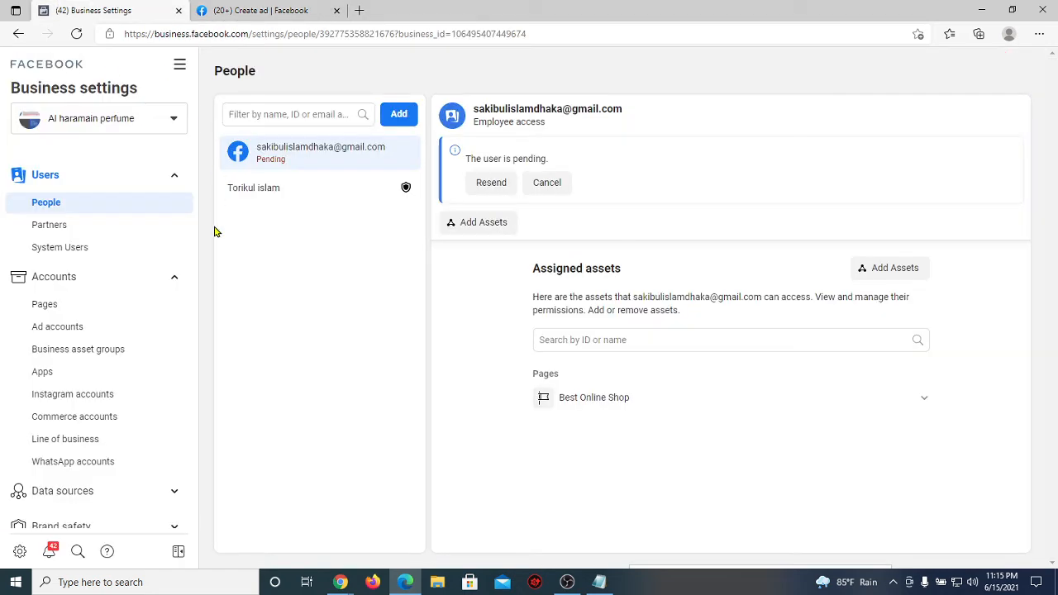
pyautogui.click(62, 279)
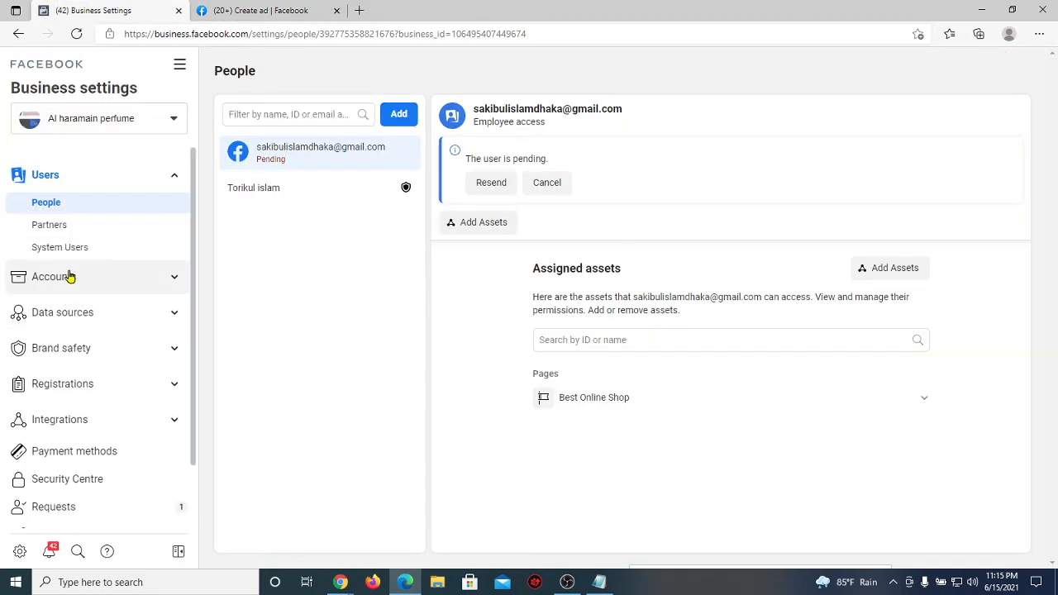
pyautogui.click(69, 276)
pyautogui.click(86, 309)
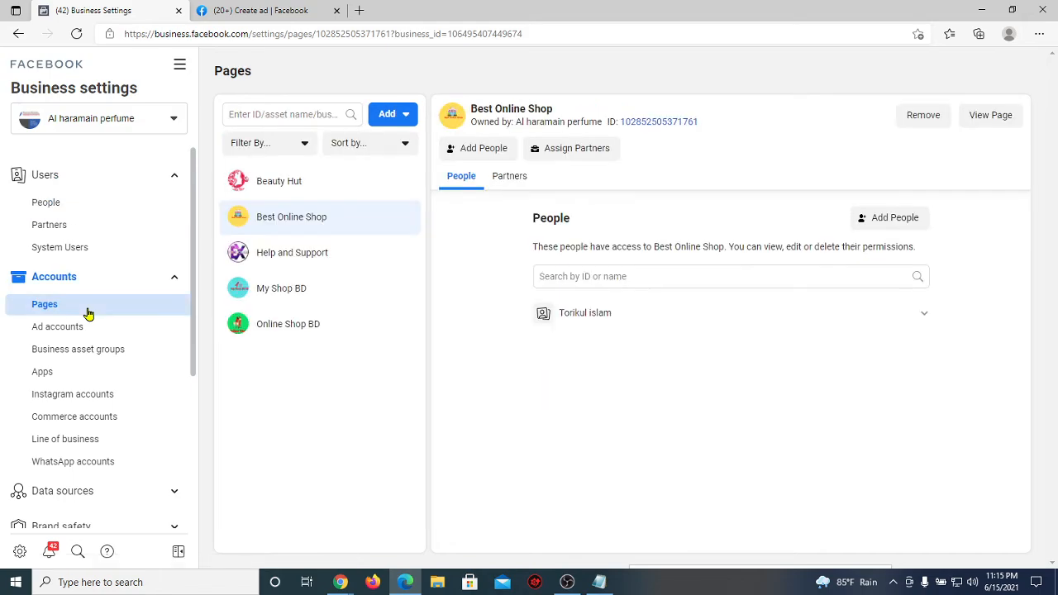
pyautogui.click(123, 331)
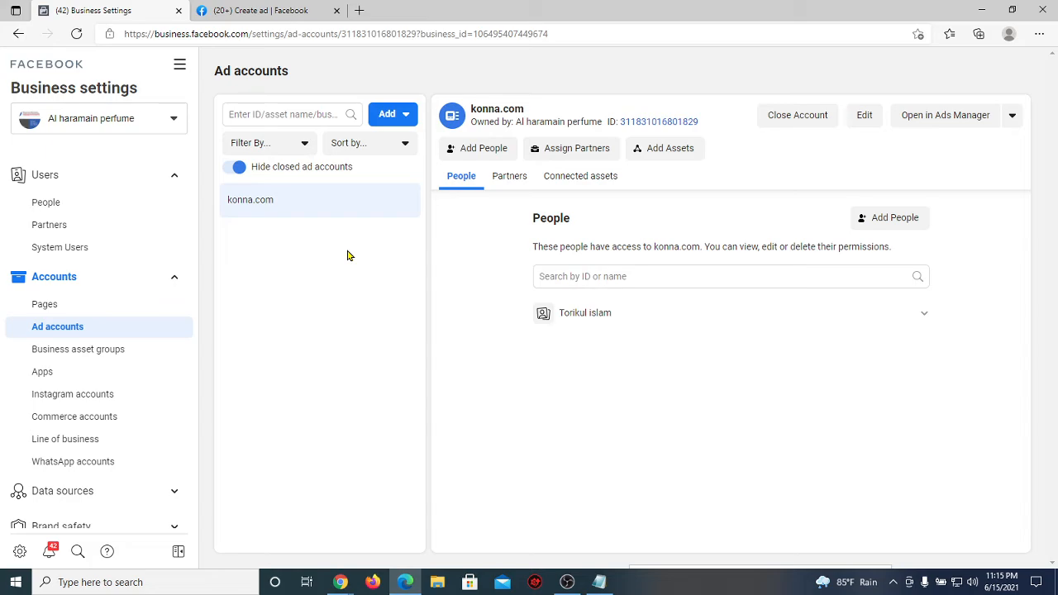
pyautogui.moveTo(341, 577)
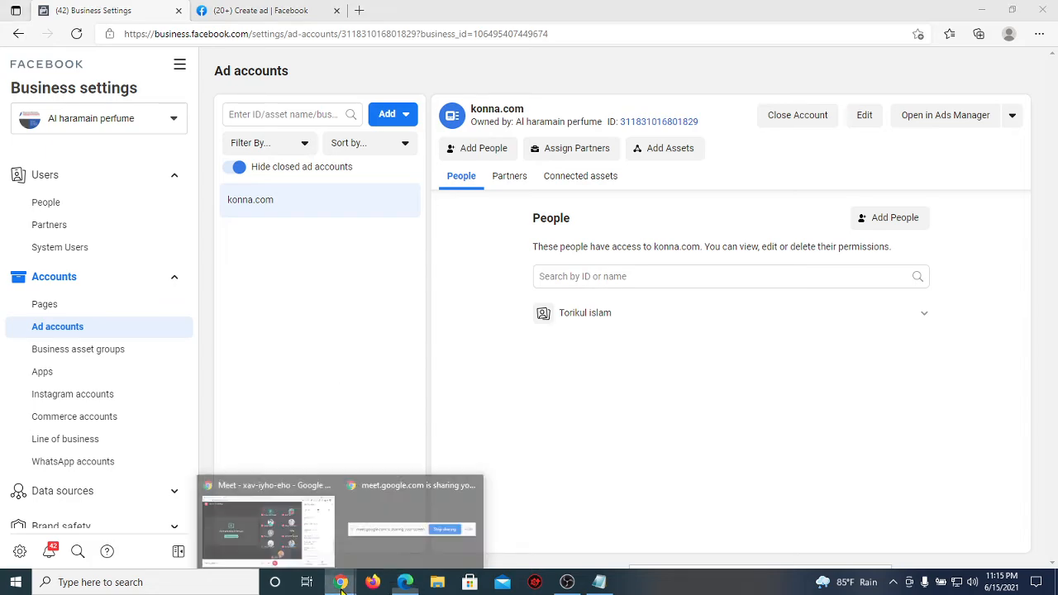
pyautogui.click(272, 519)
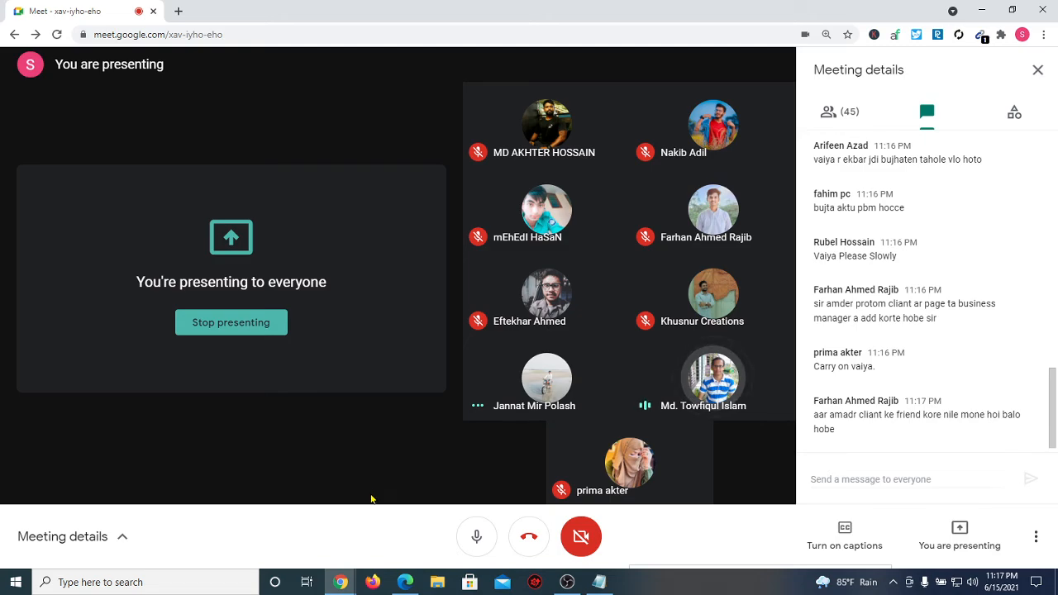
pyautogui.hotkey('alt', 'Tab')
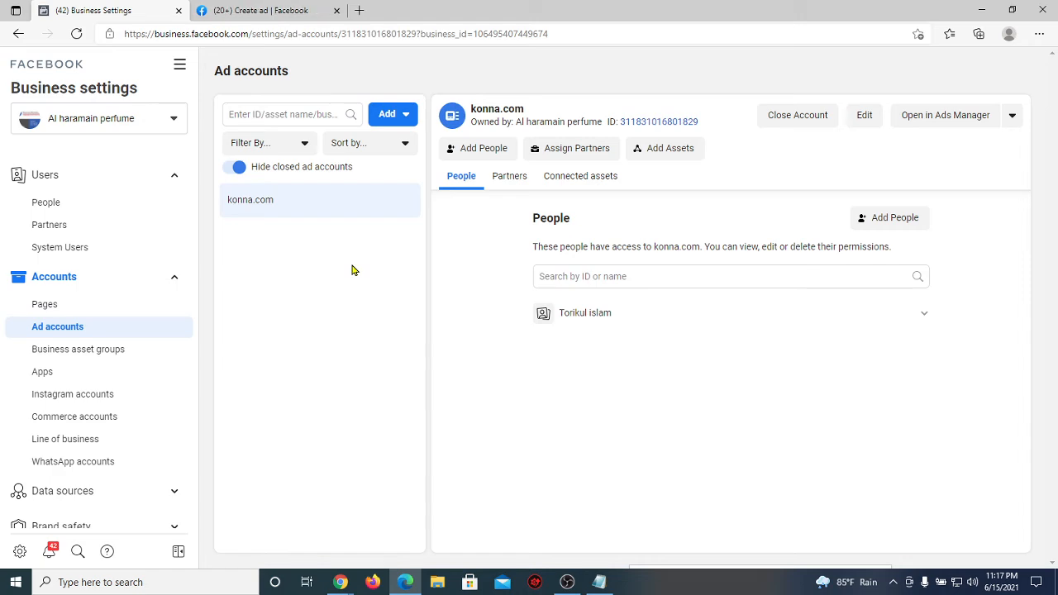
# Step: Review the konna.com ad account's details, scrolling through its settings page
pyautogui.moveTo(286, 215); pyautogui.dragTo(224, 201)
pyautogui.click(278, 250)
pyautogui.scroll(-1, 123, 330)
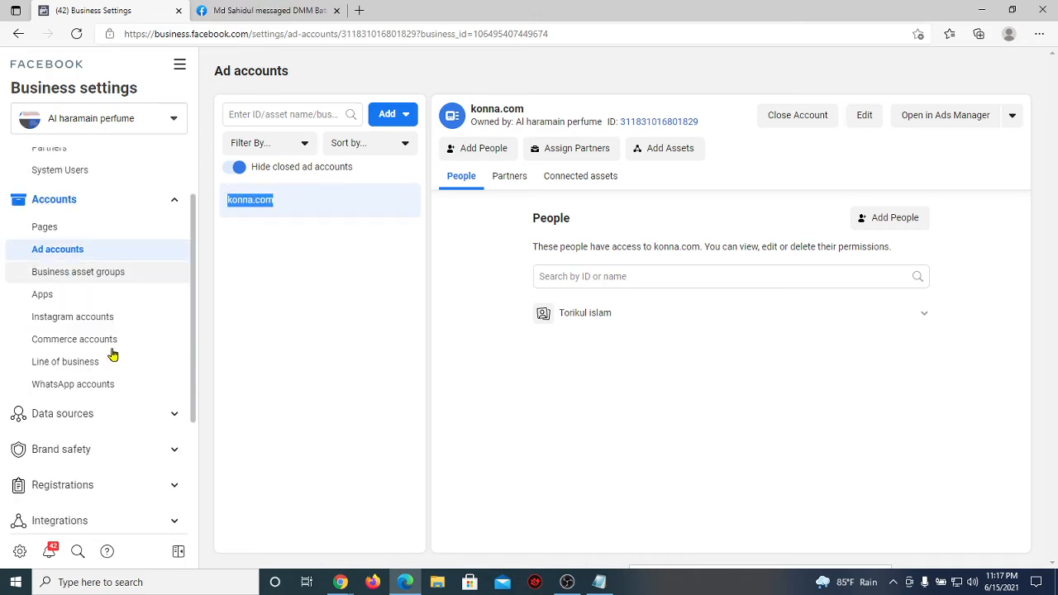
pyautogui.scroll(-1, 113, 355)
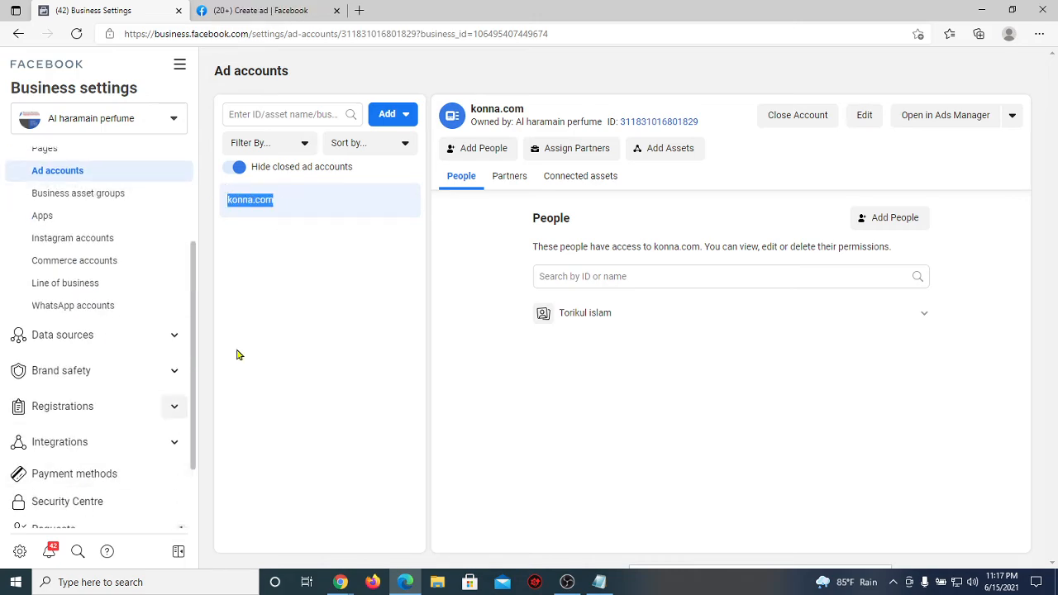
pyautogui.click(310, 240)
pyautogui.moveTo(298, 202); pyautogui.dragTo(226, 199)
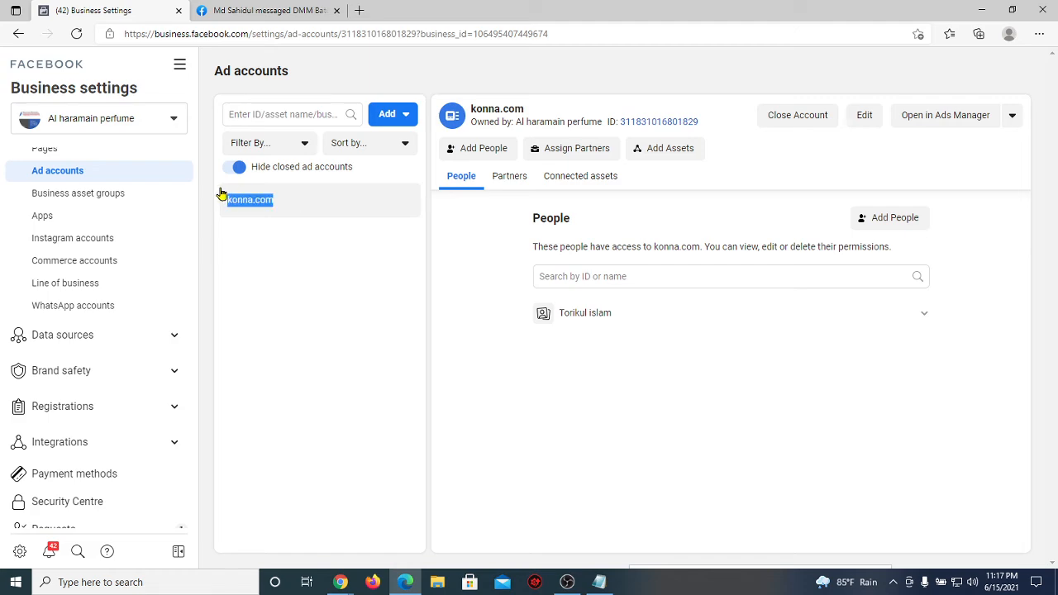
pyautogui.click(266, 279)
pyautogui.moveTo(297, 202); pyautogui.dragTo(225, 199)
pyautogui.click(255, 303)
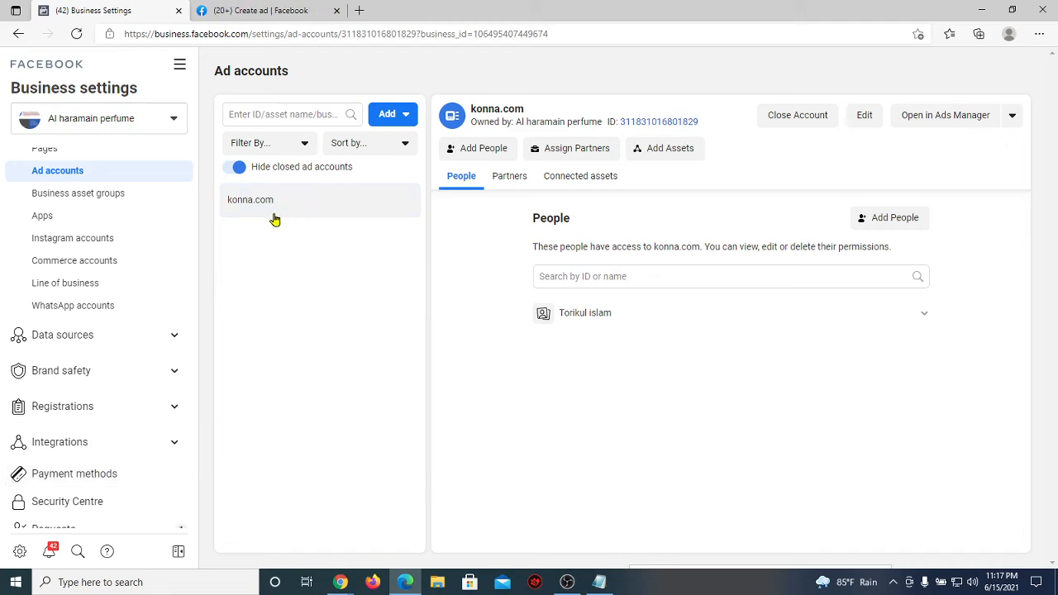
pyautogui.moveTo(274, 217); pyautogui.dragTo(228, 217)
pyautogui.click(344, 289)
pyautogui.scroll(3, 161, 189)
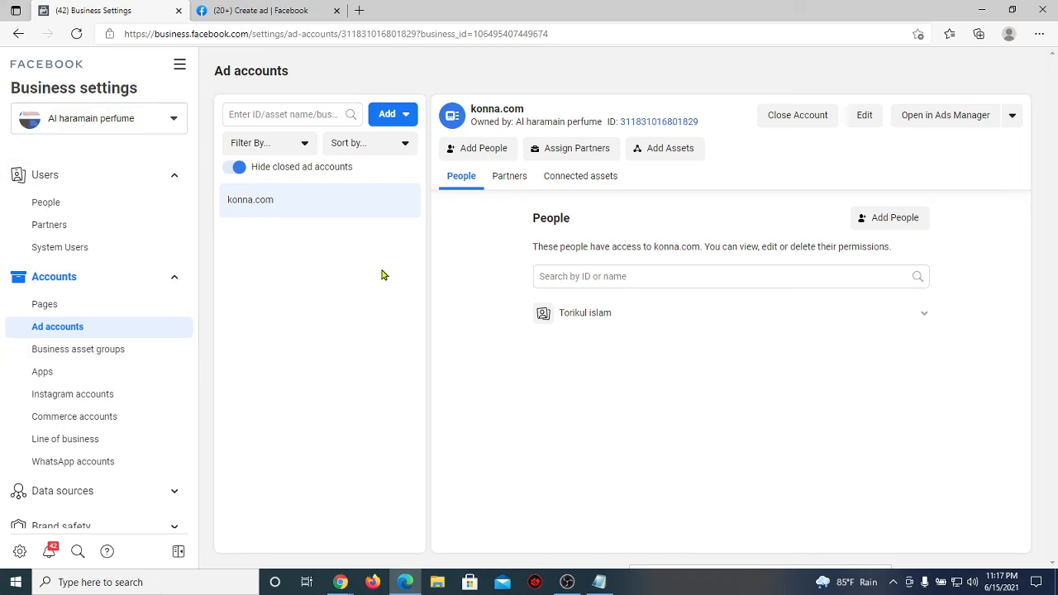
# Step: Add the invited employee to konna.com with Manage campaigns and Manage ad account permissions
pyautogui.click(906, 216)
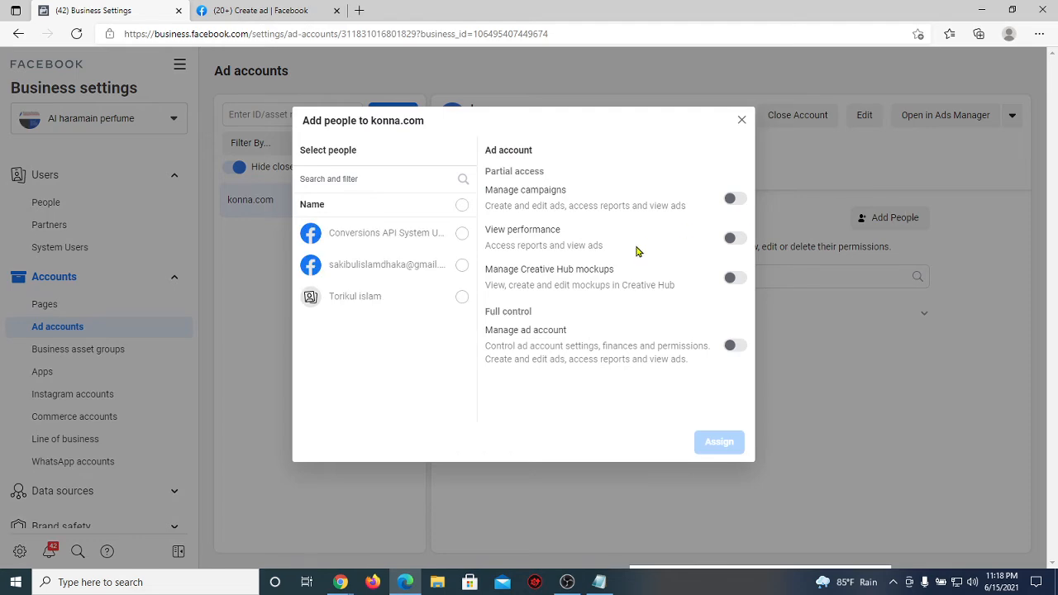
pyautogui.click(462, 266)
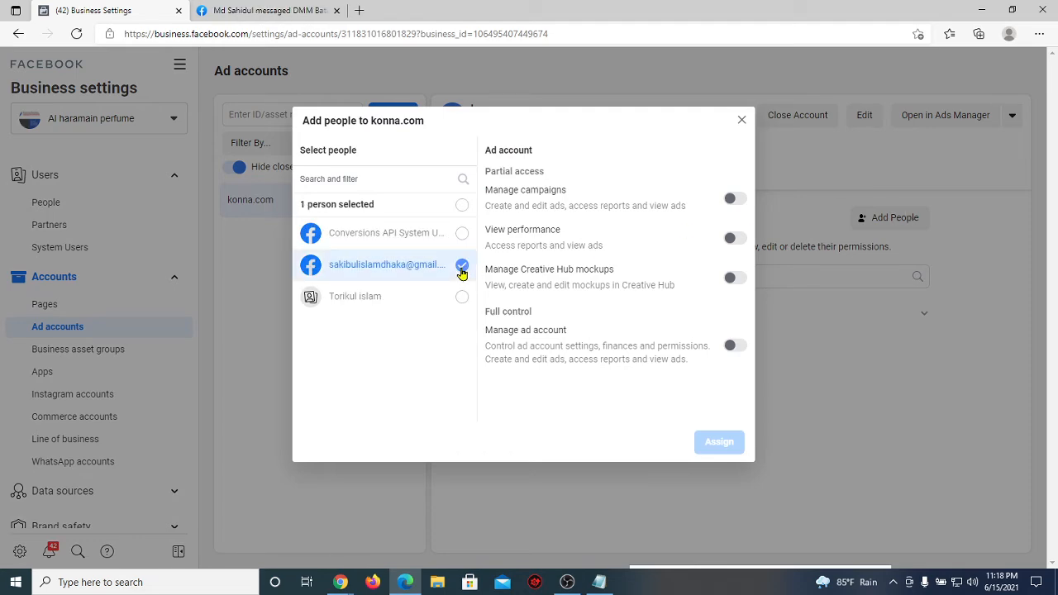
pyautogui.click(736, 199)
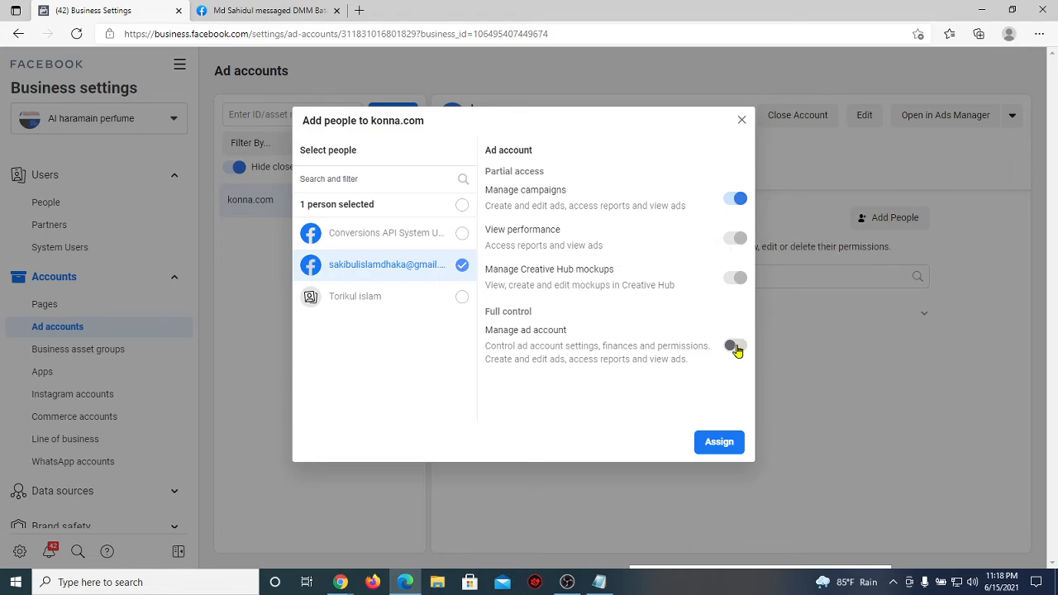
pyautogui.click(731, 346)
pyautogui.click(719, 442)
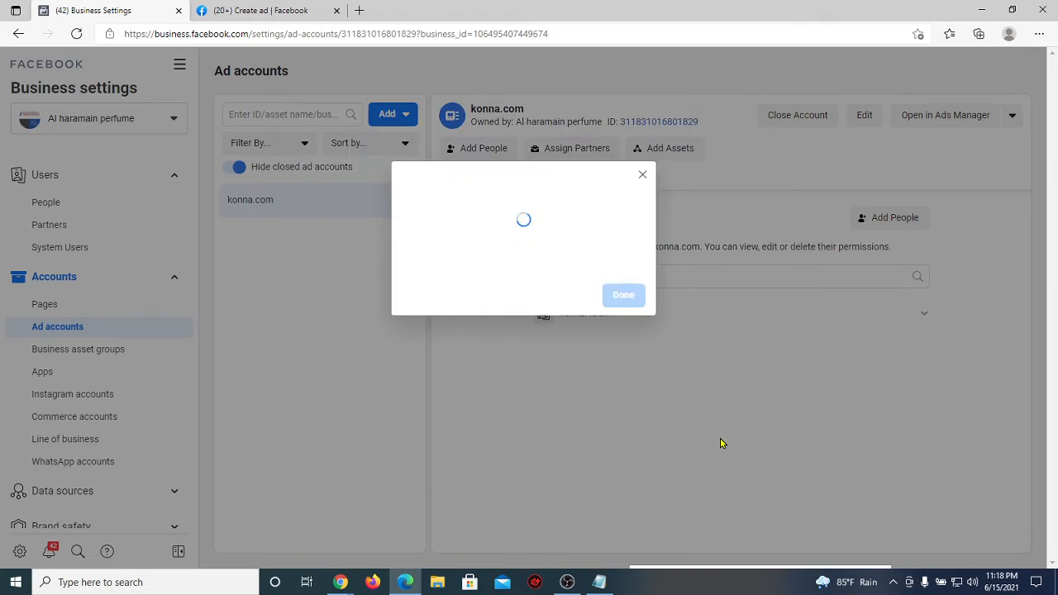
pyautogui.click(634, 275)
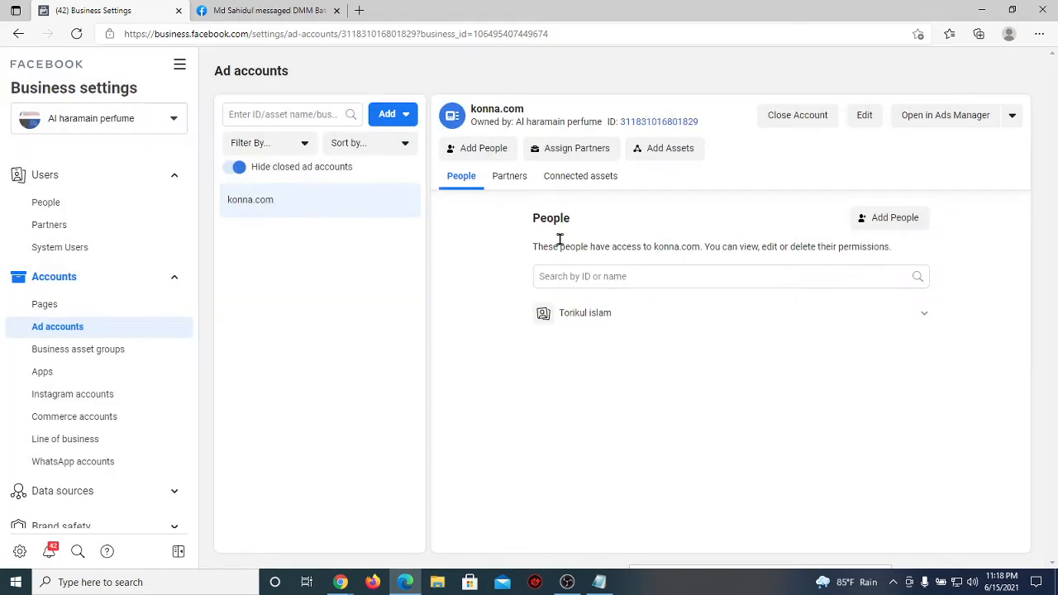
pyautogui.hotkey('ctrl', 'Tab')
pyautogui.click(514, 140)
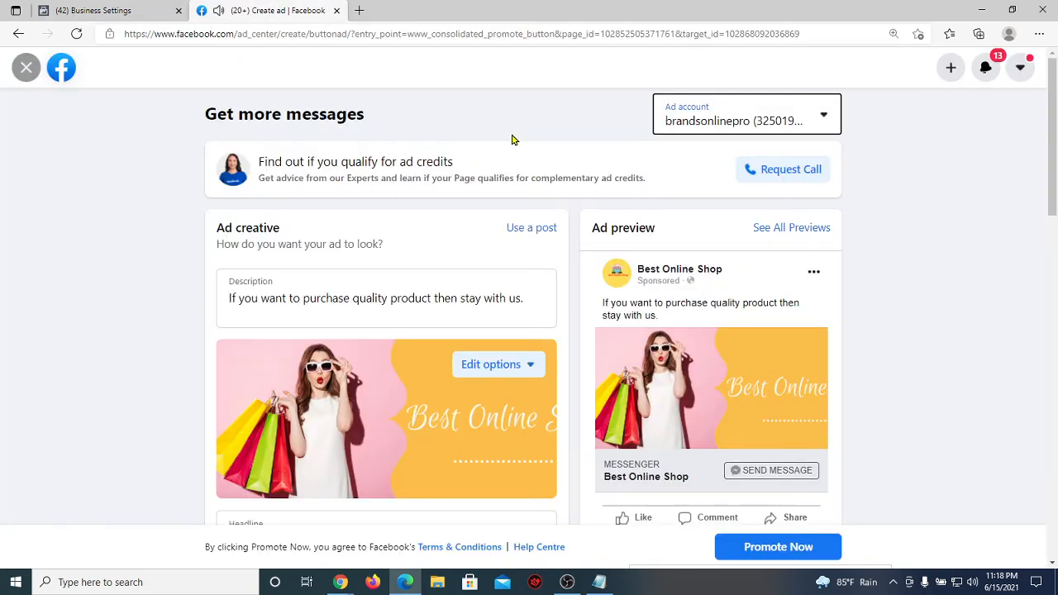
pyautogui.click(337, 586)
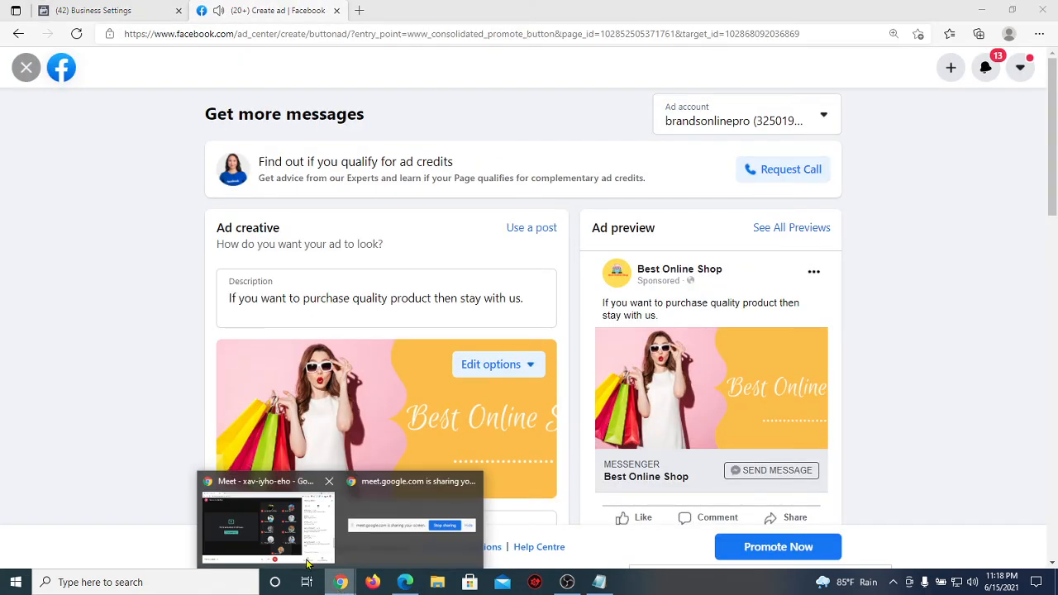
pyautogui.click(267, 529)
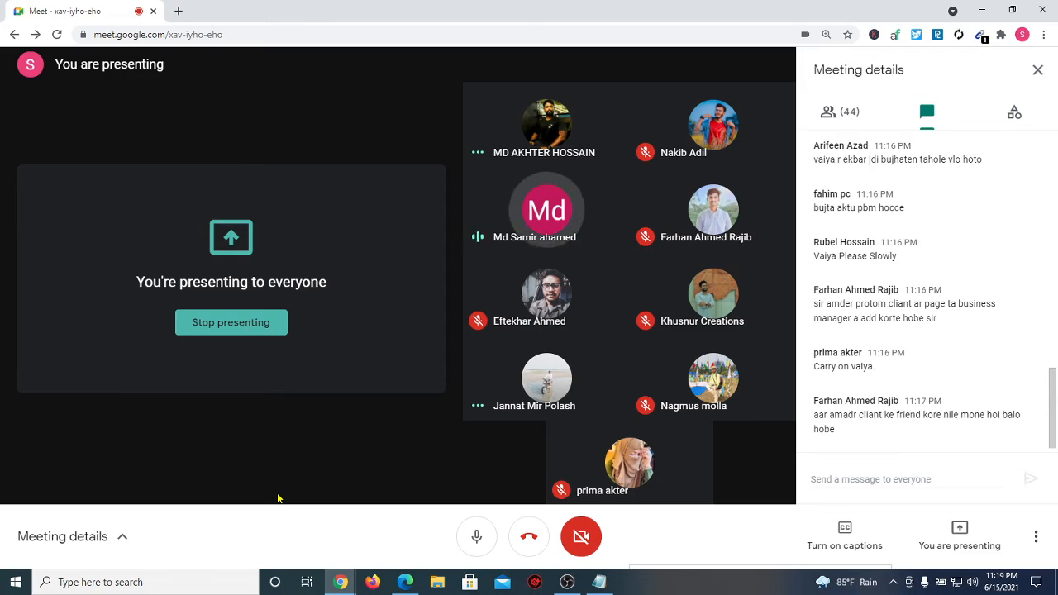
pyautogui.click(405, 582)
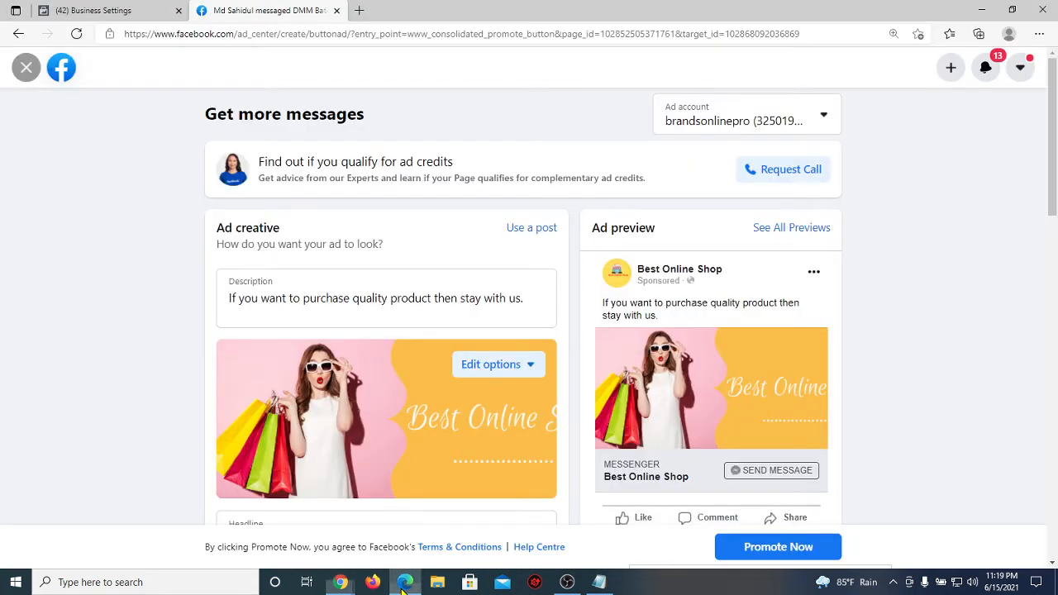
pyautogui.click(103, 10)
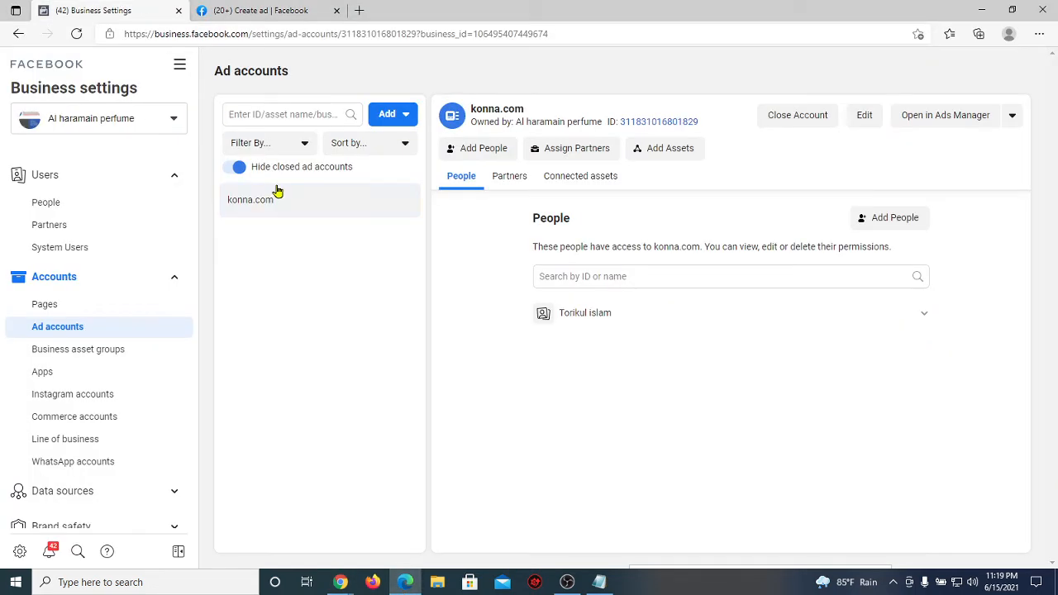
# Step: Show the business's Pages list, then bring the Google Meet call back to the front
pyautogui.click(92, 304)
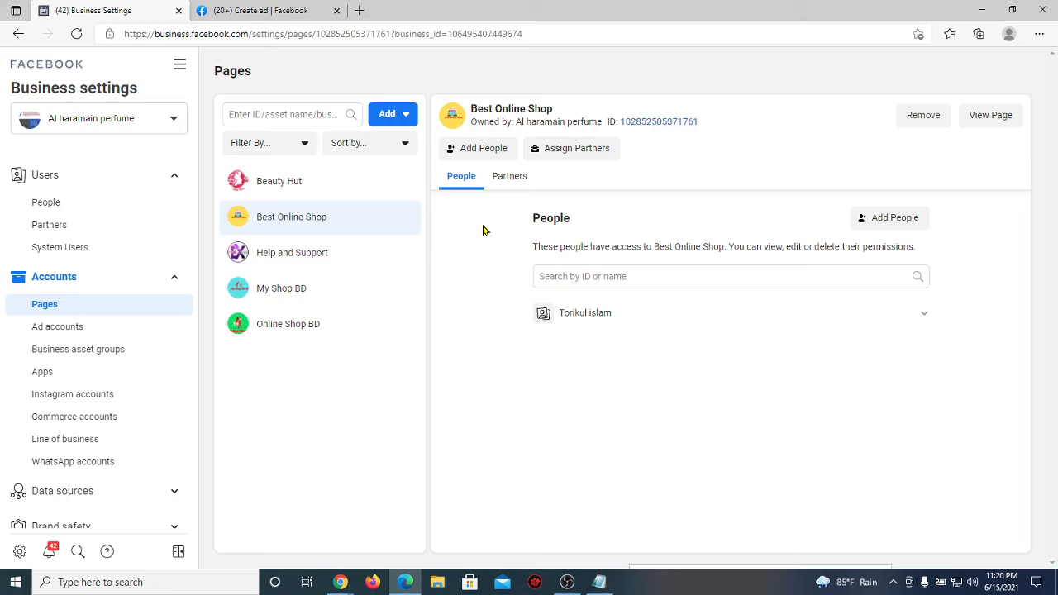
pyautogui.moveTo(324, 573)
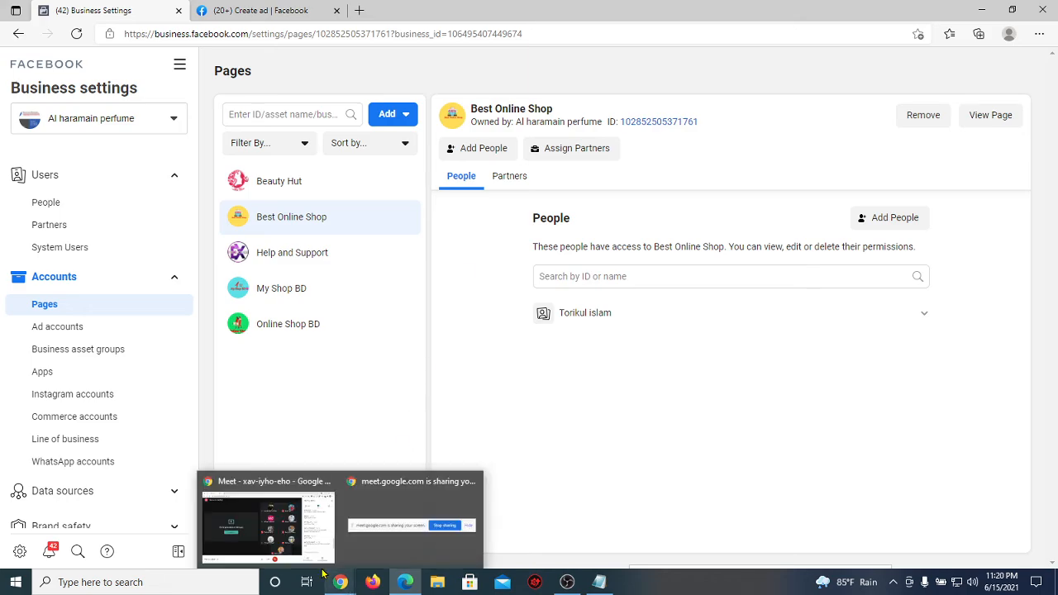
pyautogui.click(271, 516)
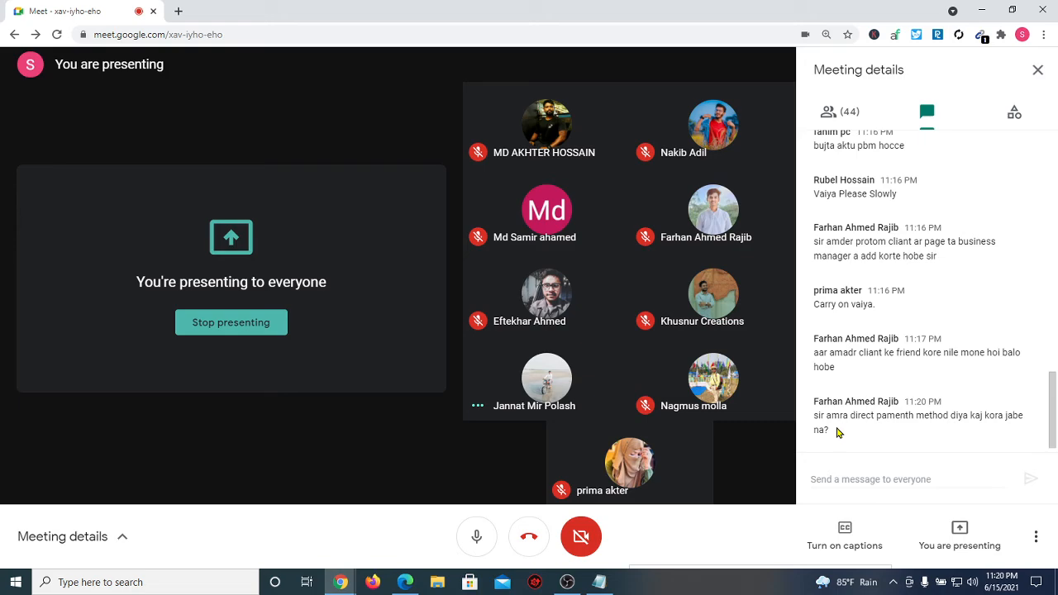
# Step: Bring back the Create ad tab in Edge and scroll to the daily budget and payment method section
pyautogui.click(404, 581)
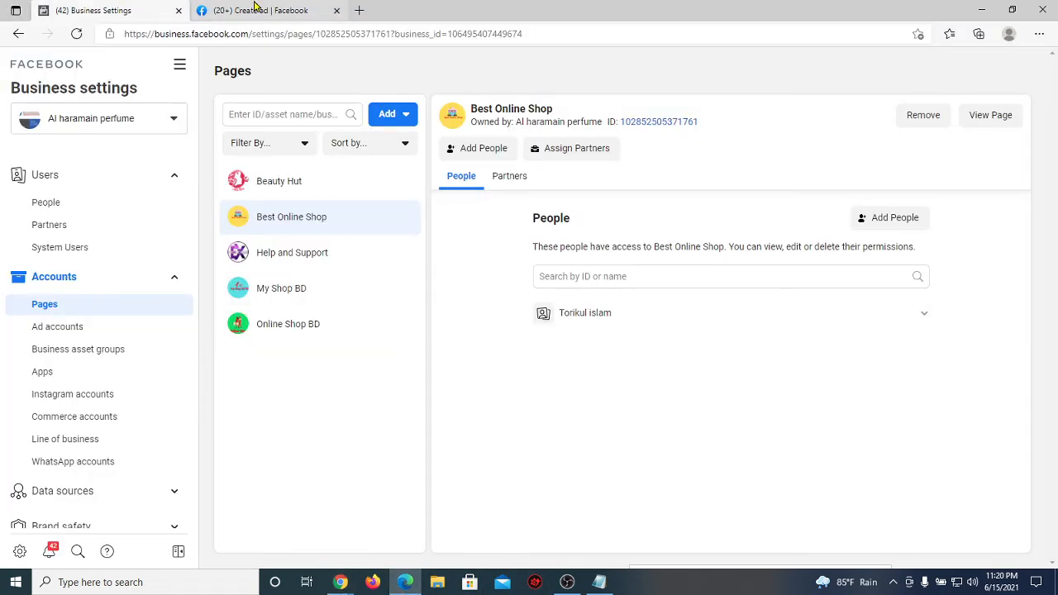
pyautogui.click(248, 10)
pyautogui.scroll(-10, 329, 333)
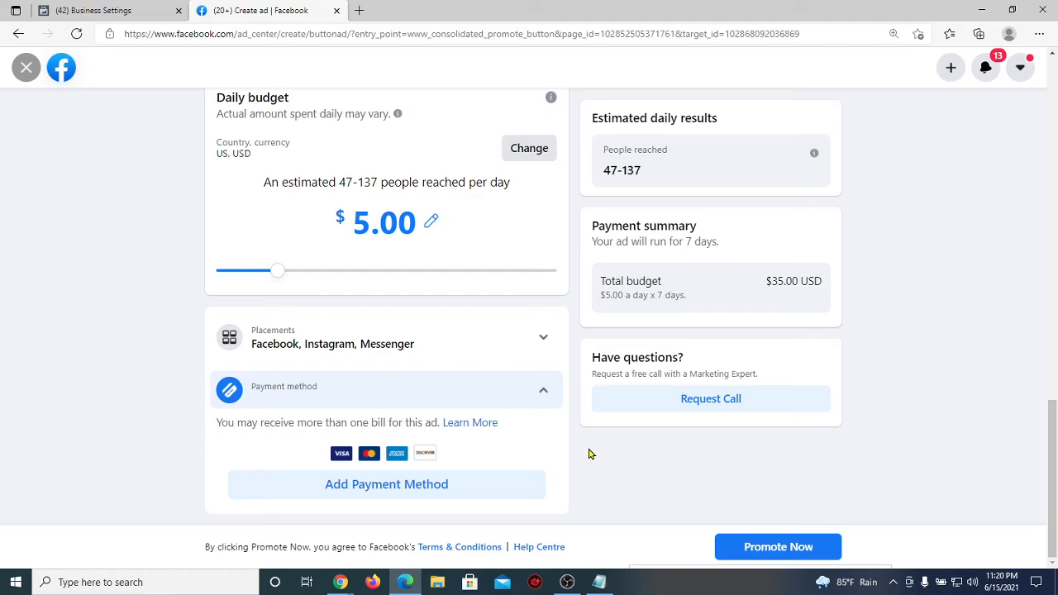
# Step: Show the konna.com ad accounts in Business Settings, then bring the Google Meet call forward
pyautogui.click(114, 17)
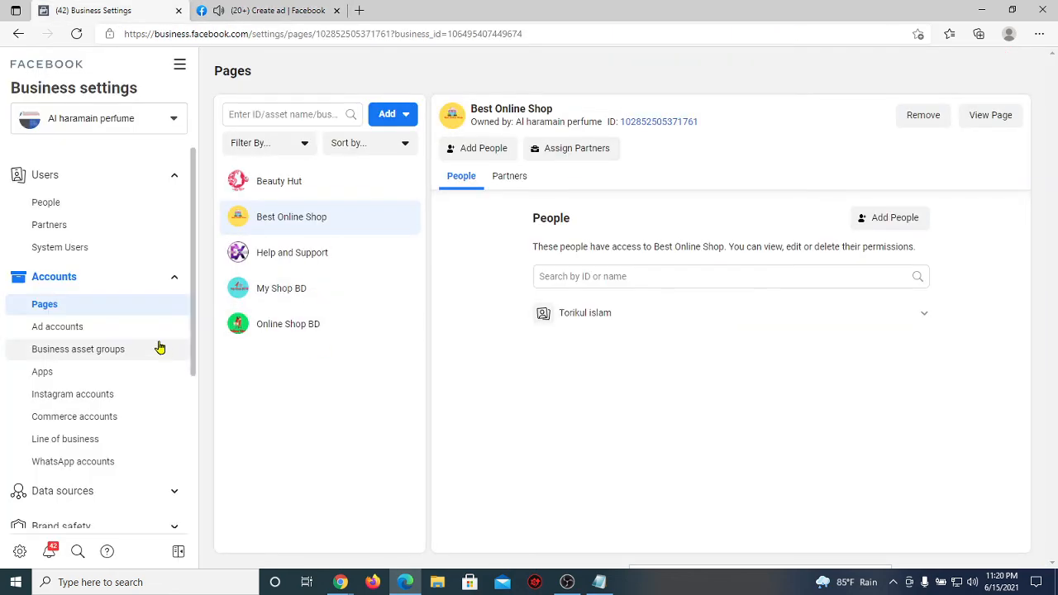
pyautogui.click(57, 326)
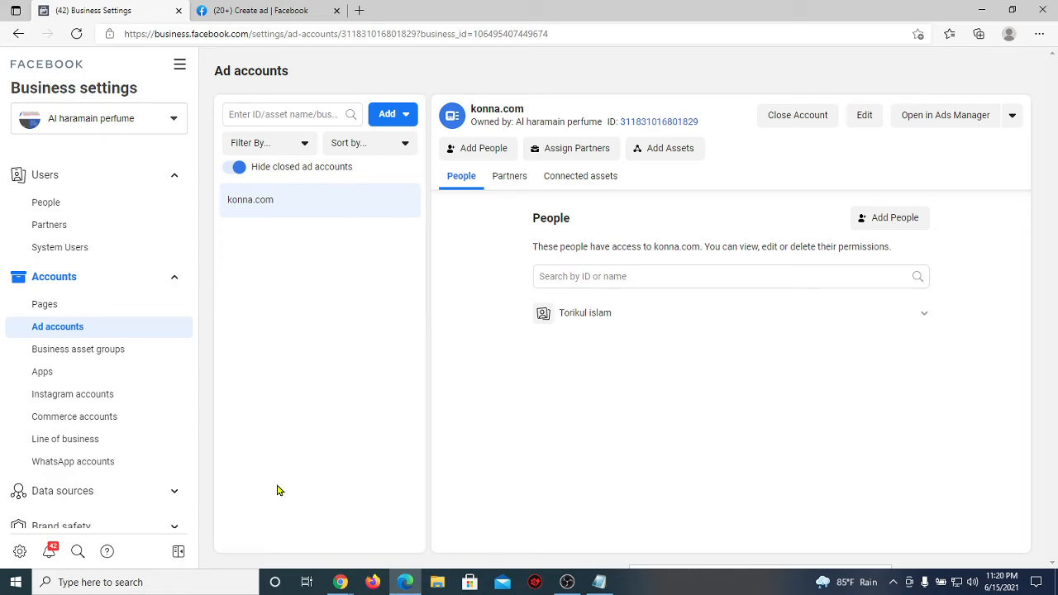
pyautogui.moveTo(337, 582)
pyautogui.click(210, 506)
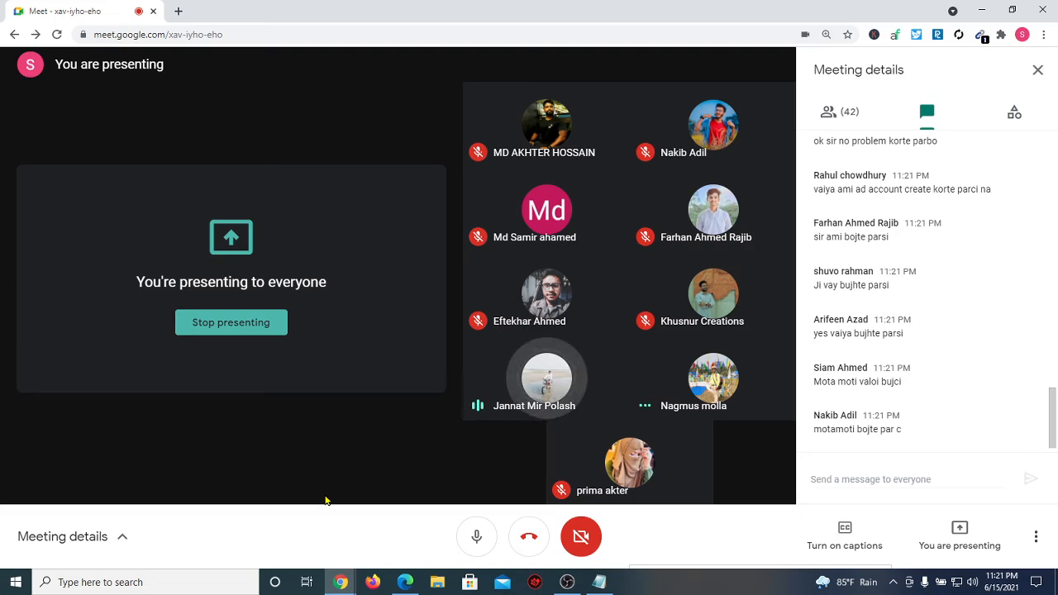
# Step: Bring the Business Settings ad accounts page back in front of the Meet call
pyautogui.click(405, 582)
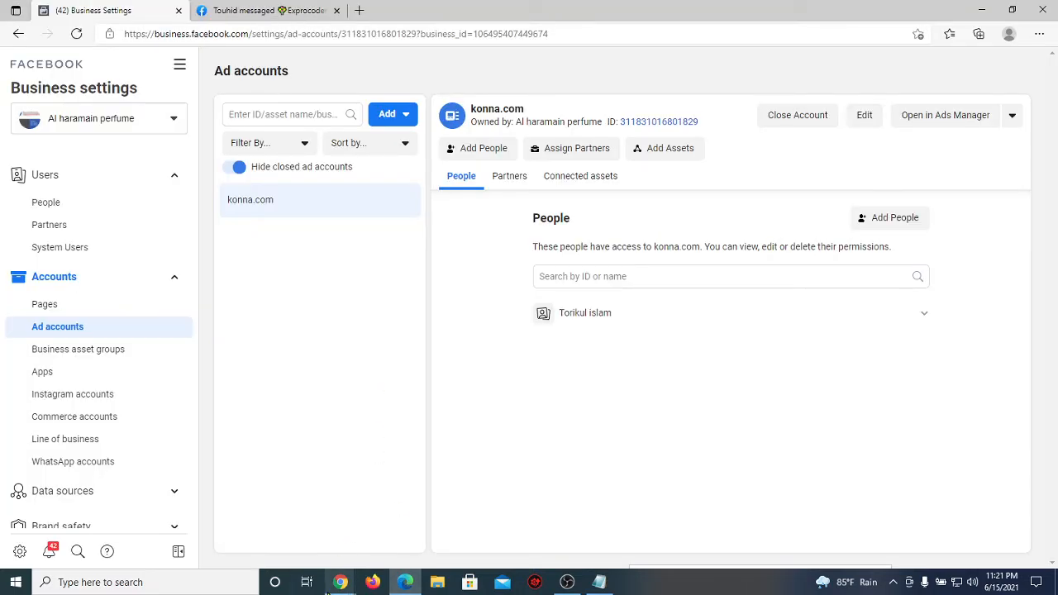
pyautogui.moveTo(341, 578)
pyautogui.click(310, 562)
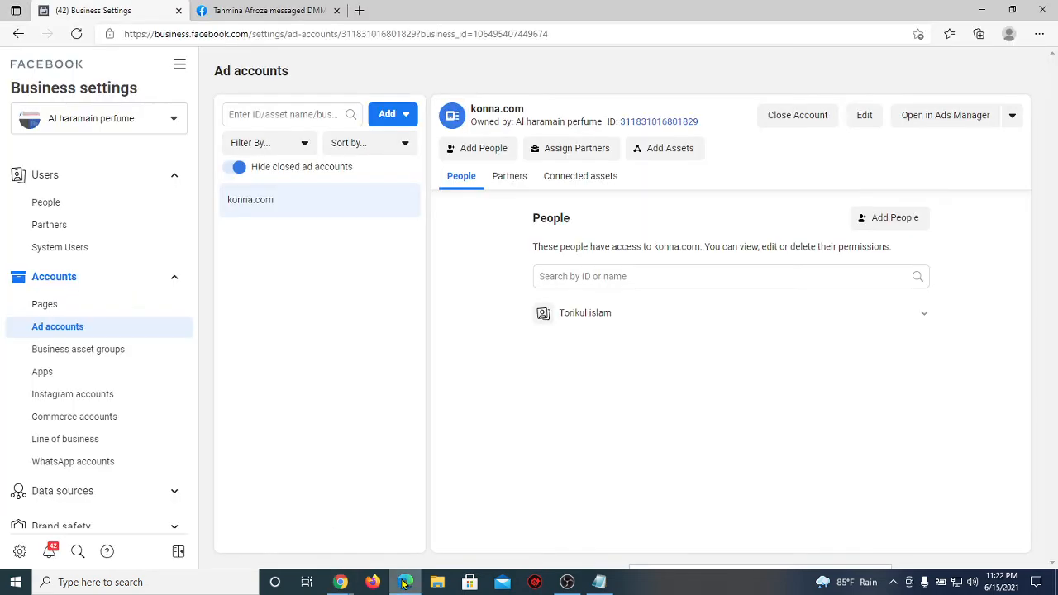
pyautogui.click(405, 583)
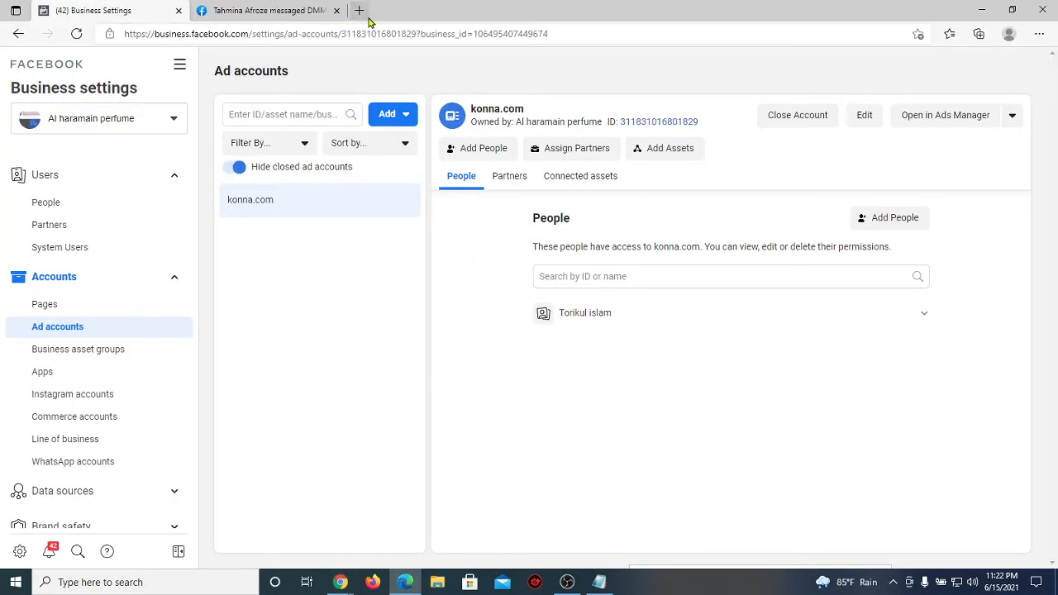
# Step: Load business.facebook.com/overview in a new tab, then return to the Business Settings tab
pyautogui.click(359, 10)
pyautogui.write('business.facebook.com')
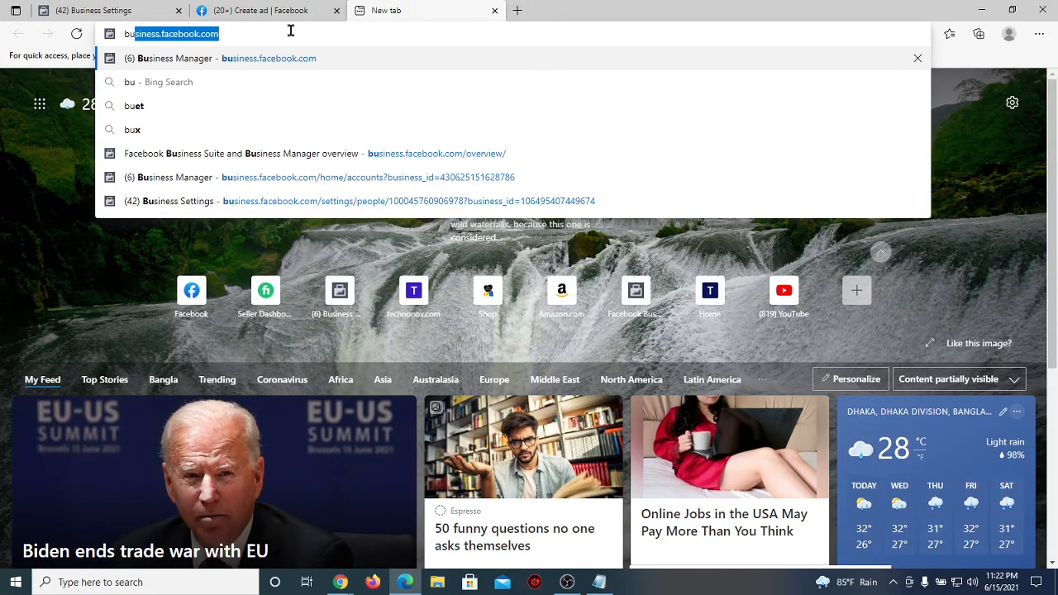
pyautogui.click(289, 30)
pyautogui.write('/')
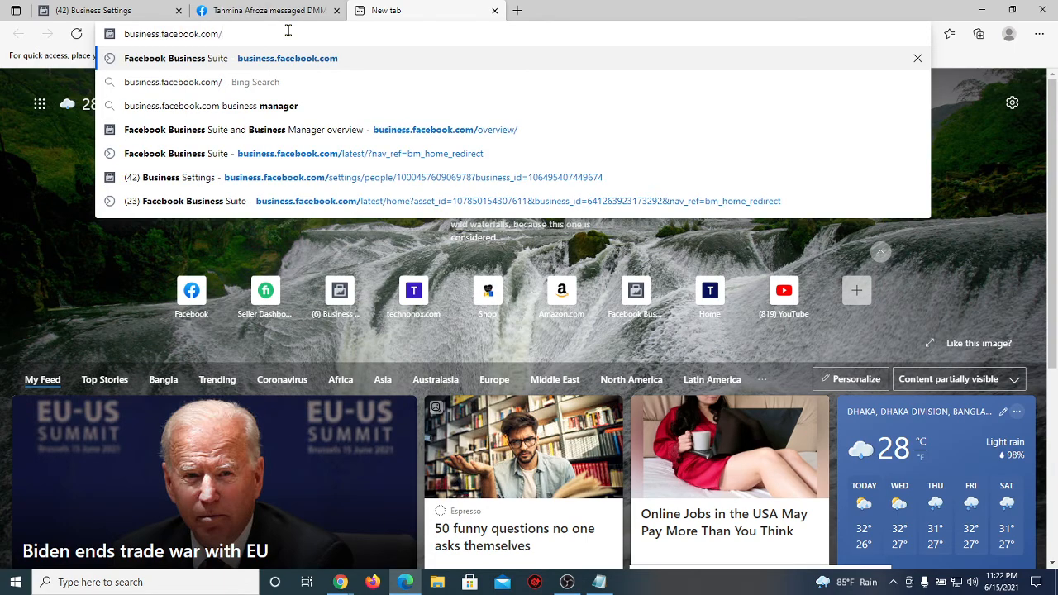
pyautogui.write('overvi')
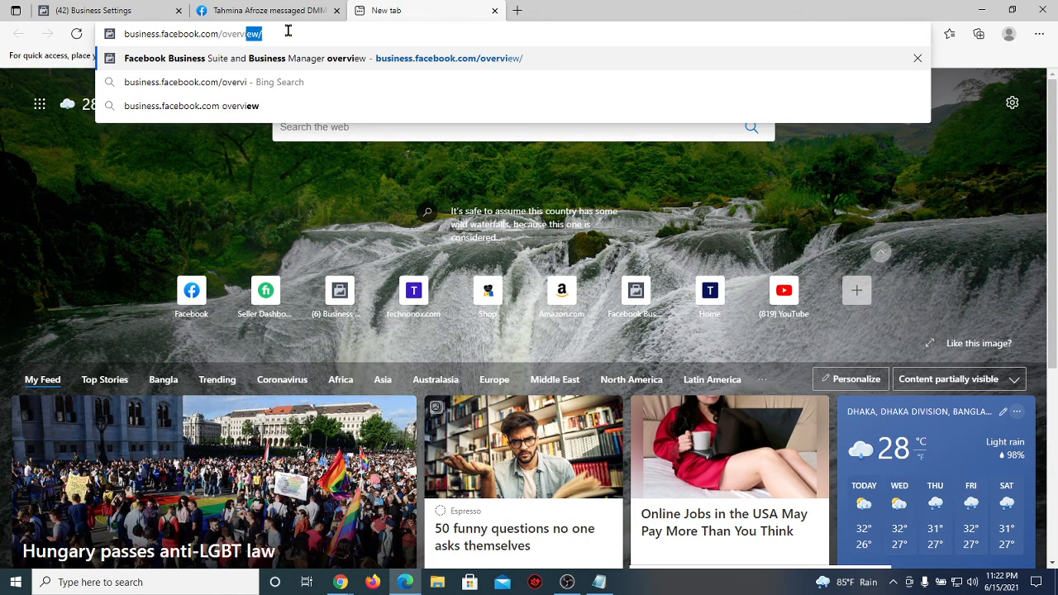
pyautogui.write('ew/')
pyautogui.press('Return')
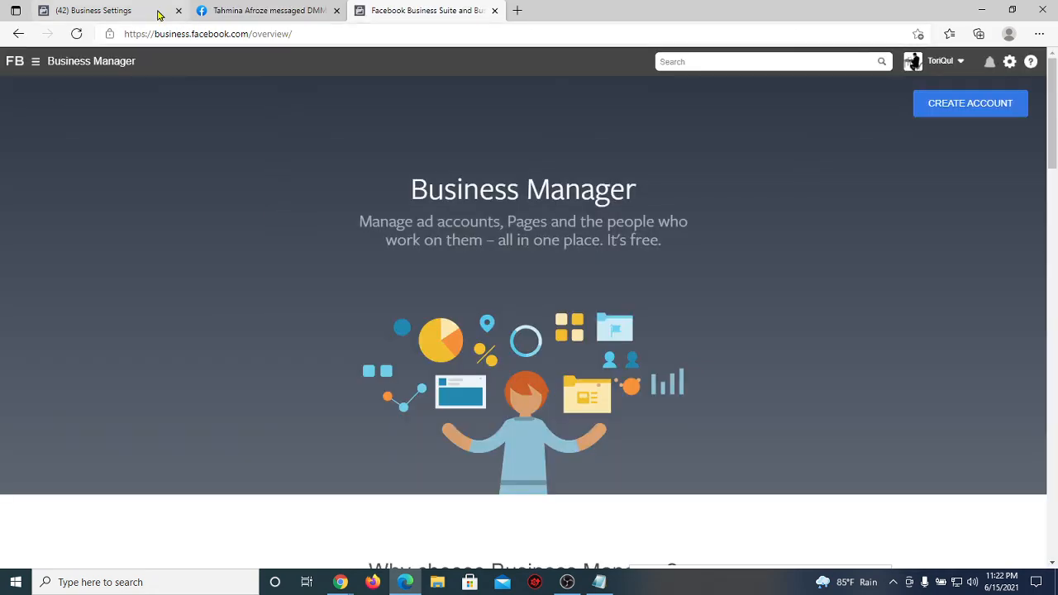
pyautogui.click(158, 12)
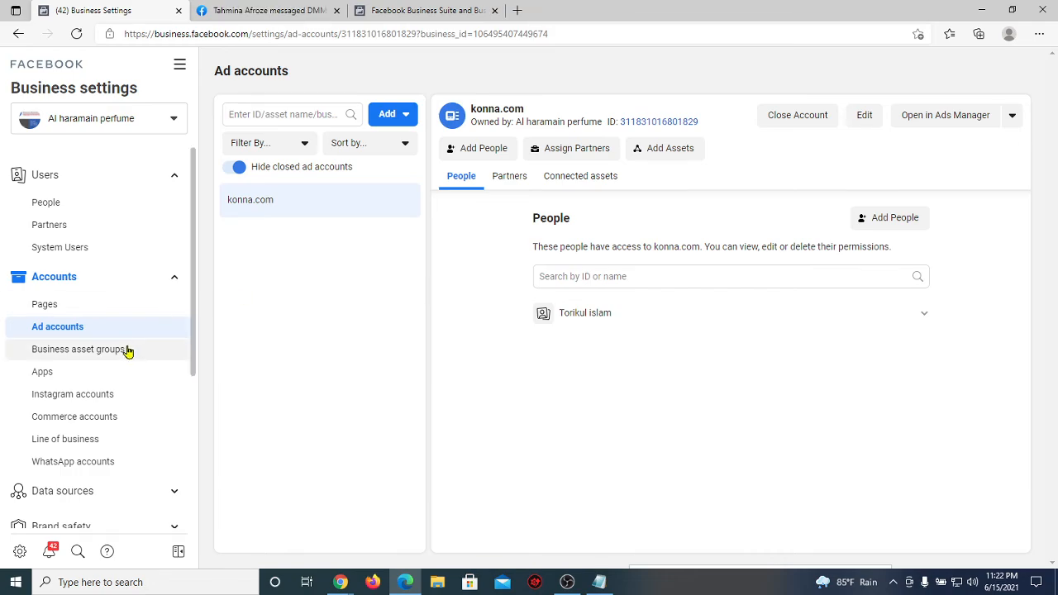
# Step: Confirm in Business info that the ad account creation limit is 1, then return to Ad accounts
pyautogui.scroll(-3, 127, 351)
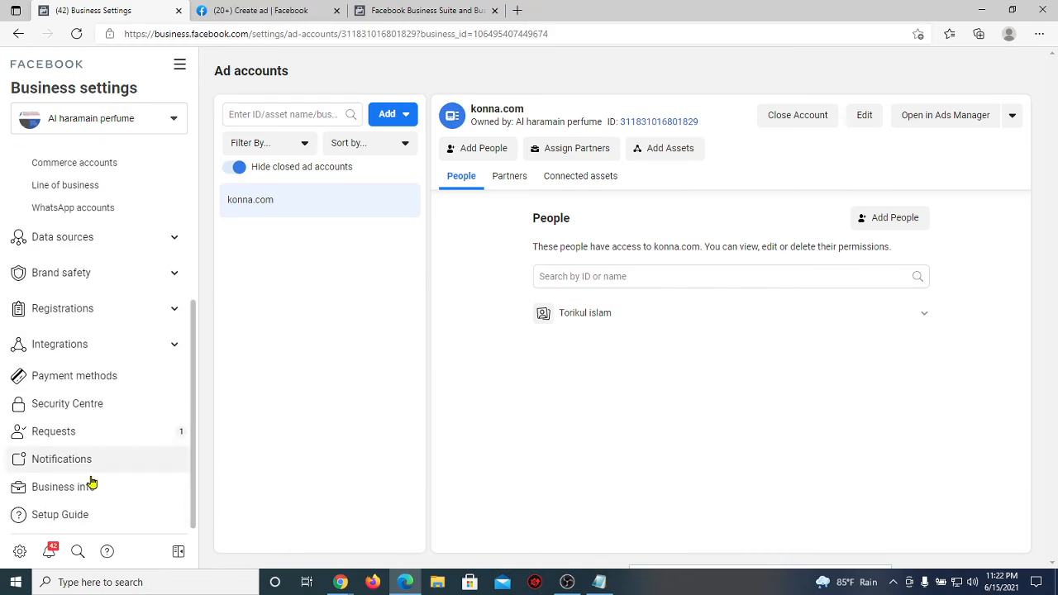
pyautogui.click(125, 496)
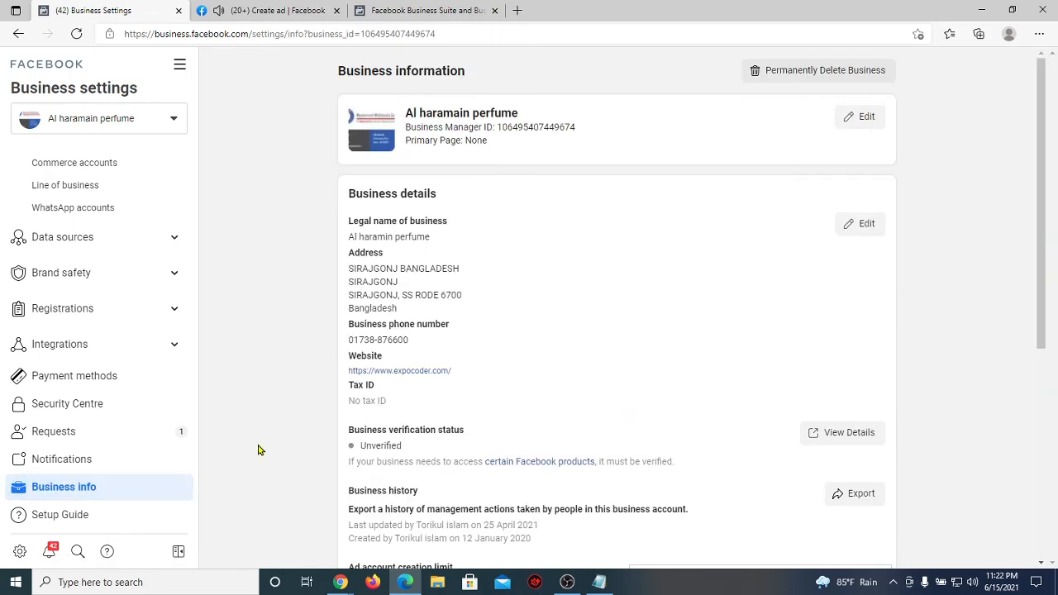
pyautogui.scroll(-2, 259, 449)
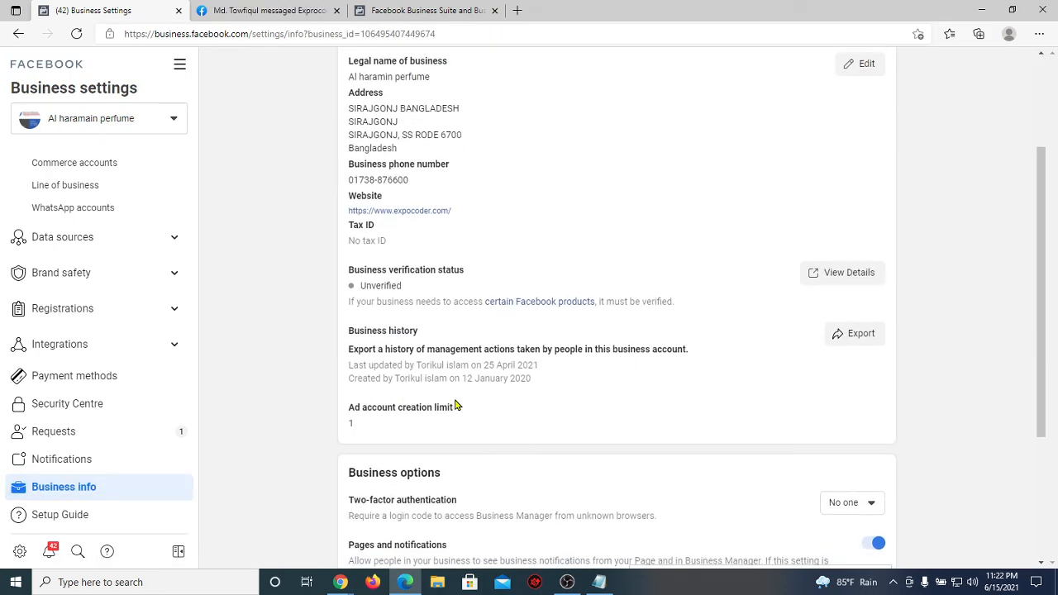
pyautogui.moveTo(456, 406); pyautogui.dragTo(337, 425)
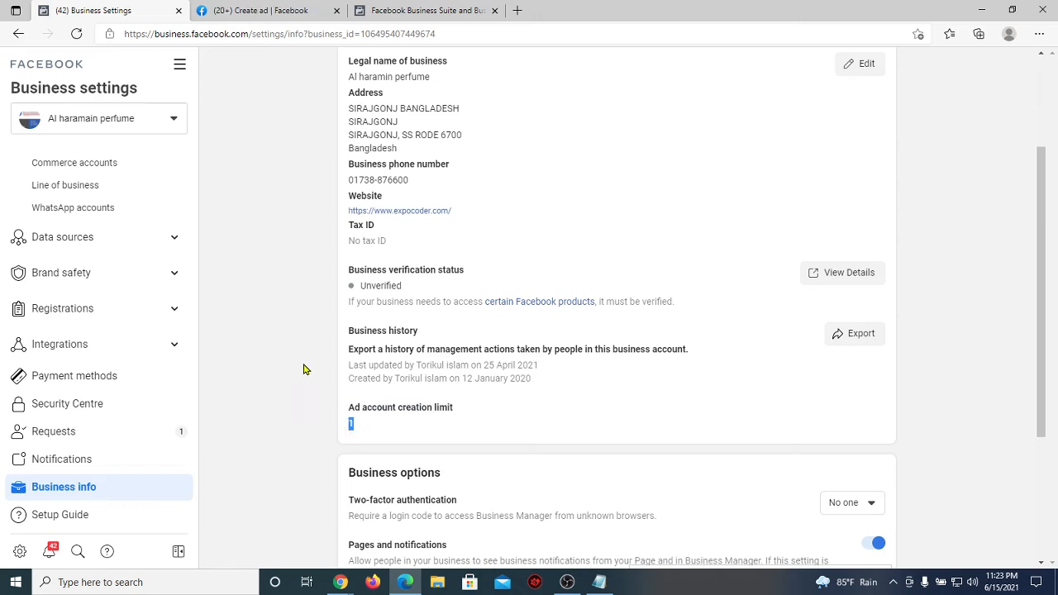
pyautogui.scroll(3, 113, 272)
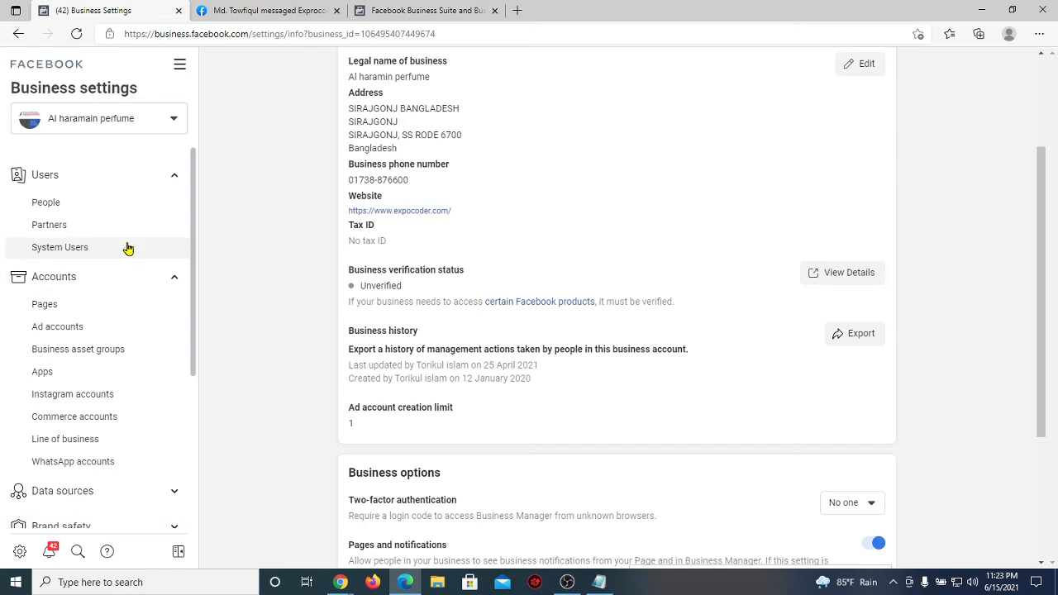
pyautogui.click(90, 327)
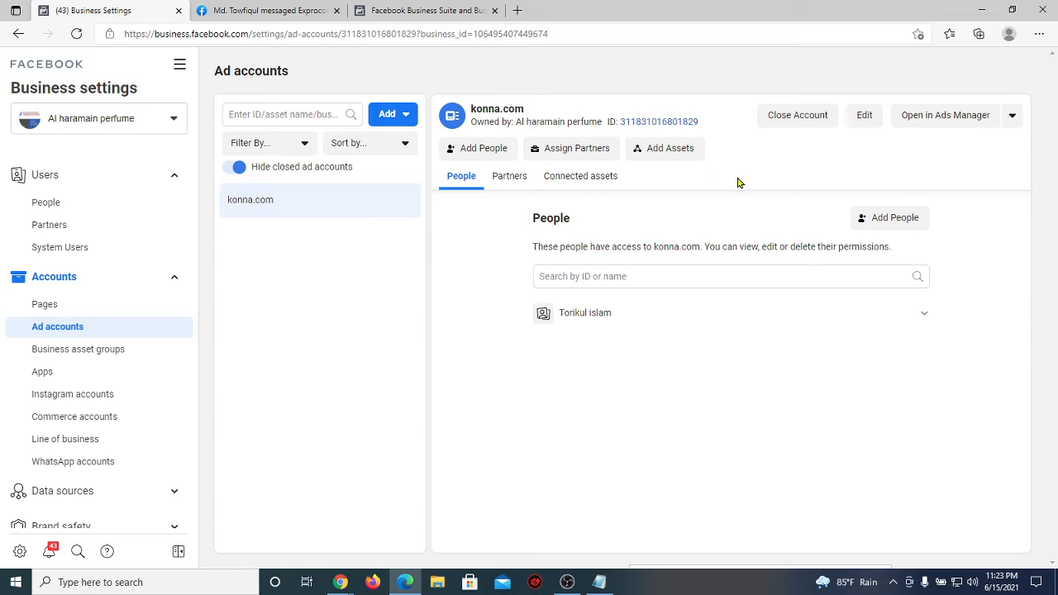
# Step: Rename the konna.com ad account to konna and save the change
pyautogui.click(862, 123)
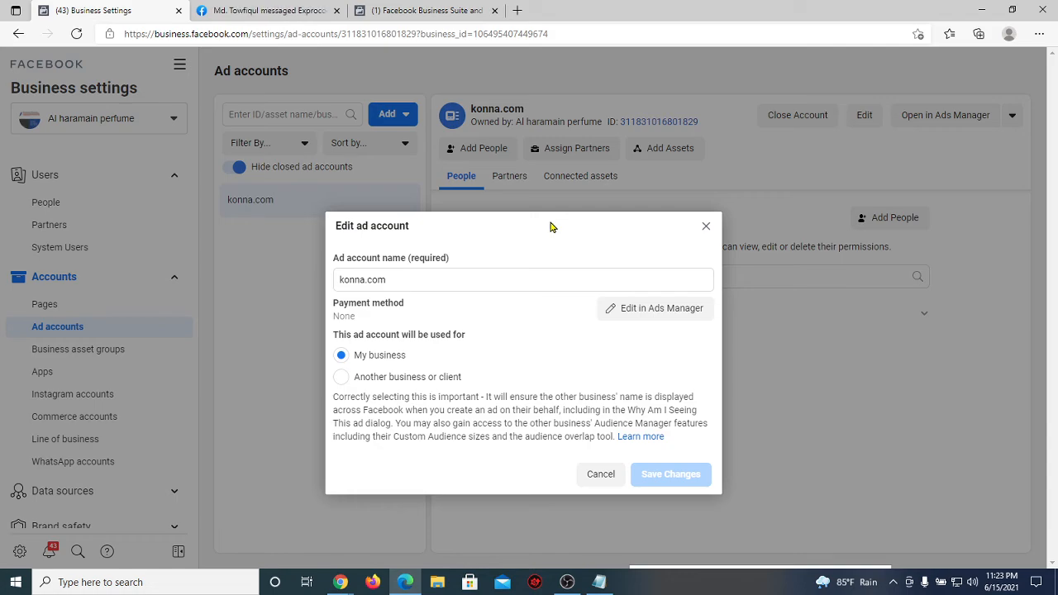
pyautogui.moveTo(410, 278); pyautogui.dragTo(383, 275)
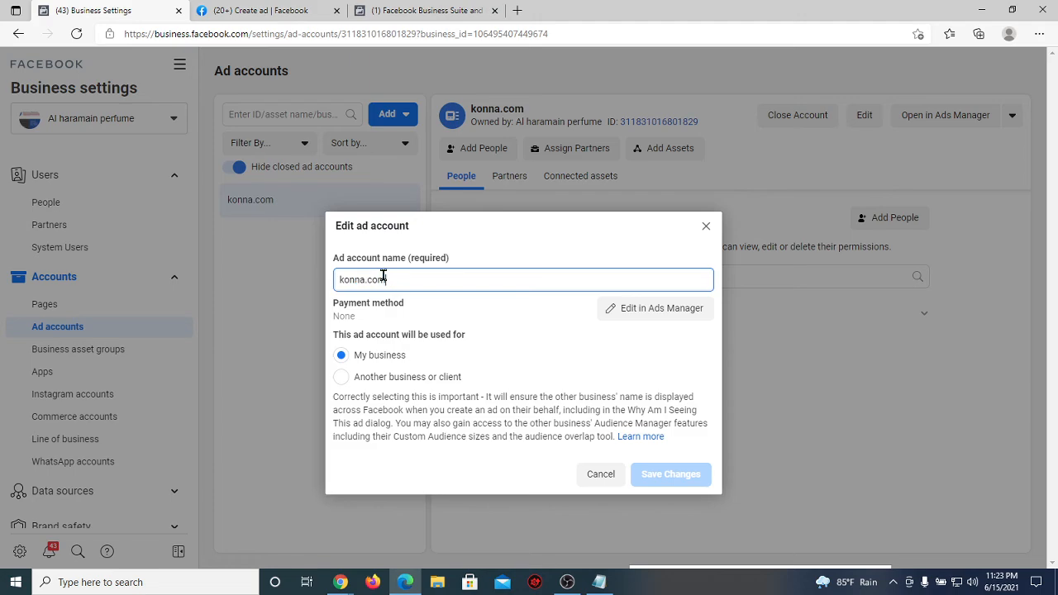
pyautogui.press('BackSpace')
pyautogui.press('BackSpace')
pyautogui.press('BackSpace')
pyautogui.press('BackSpace')
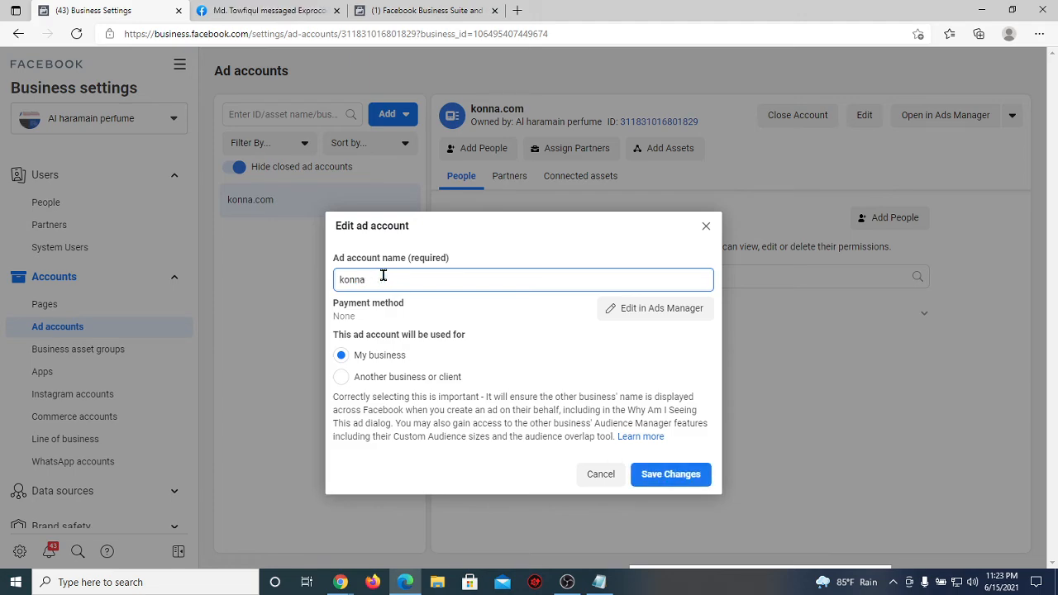
pyautogui.click(453, 297)
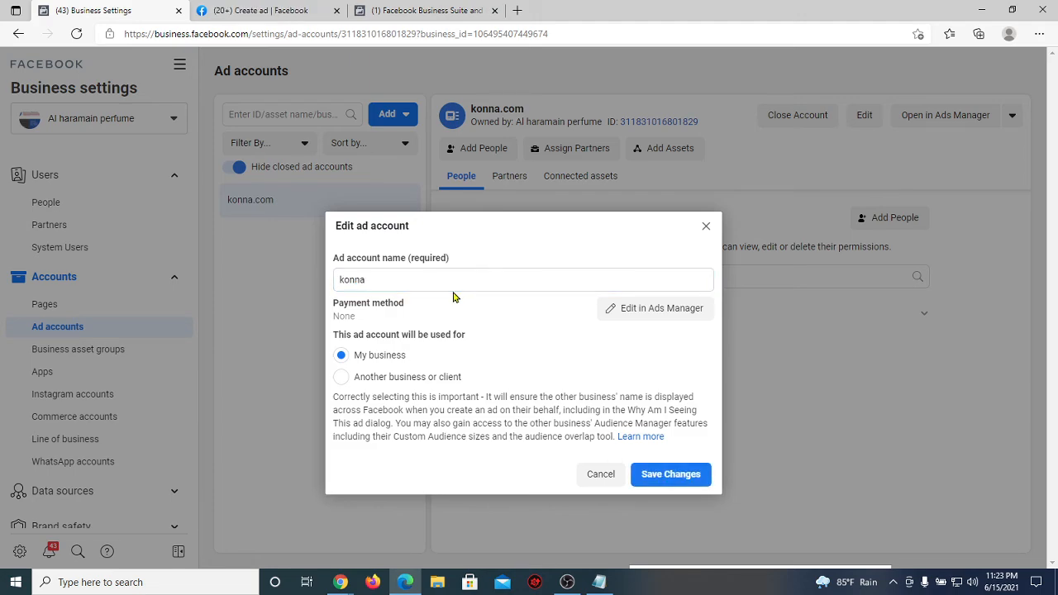
pyautogui.click(670, 474)
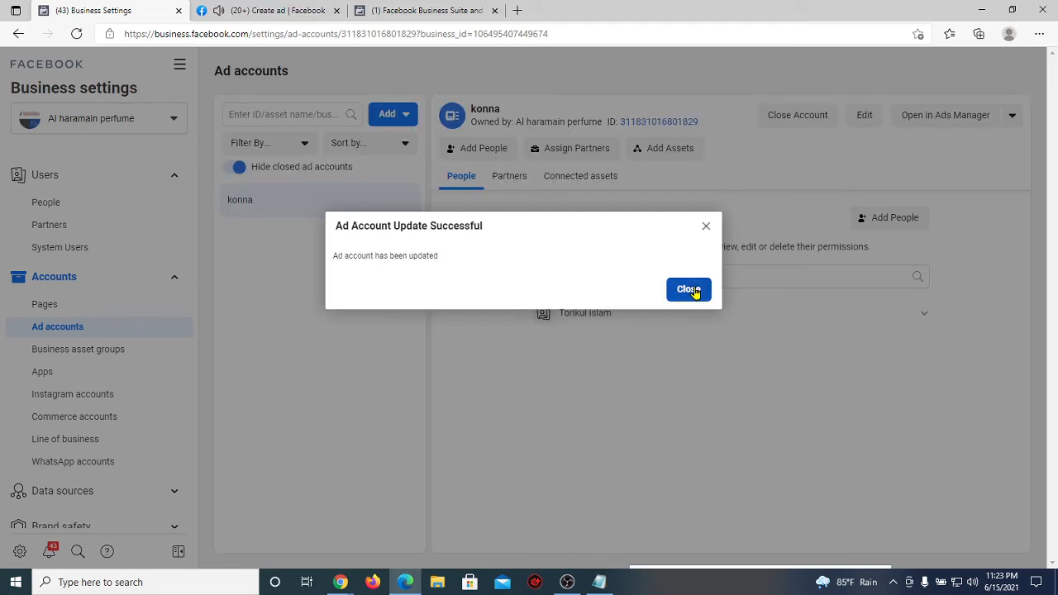
pyautogui.click(695, 290)
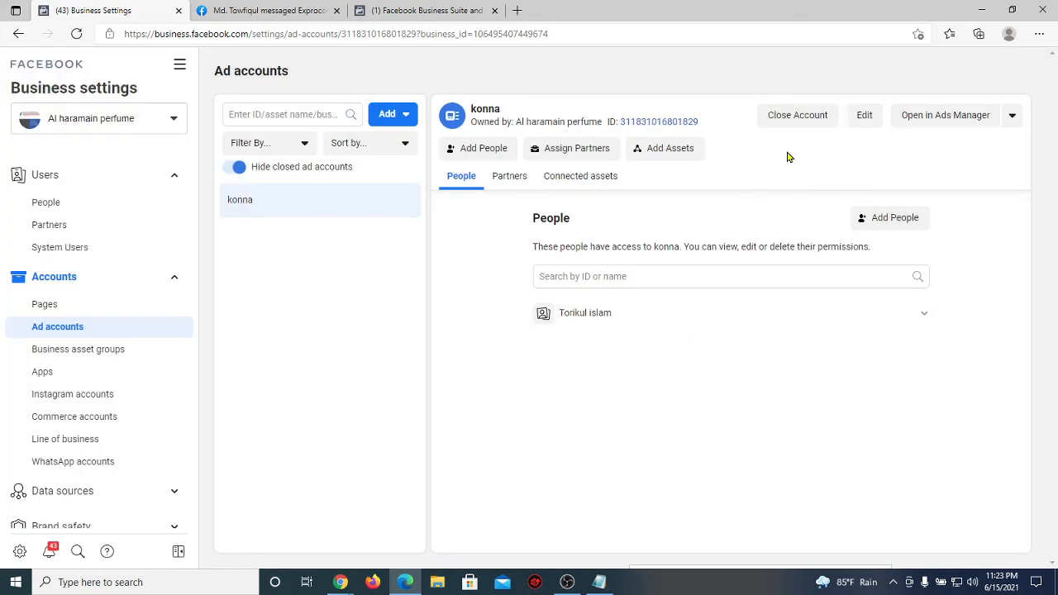
# Step: Request closure of the konna ad account, then dismiss its edit window without saving
pyautogui.click(797, 115)
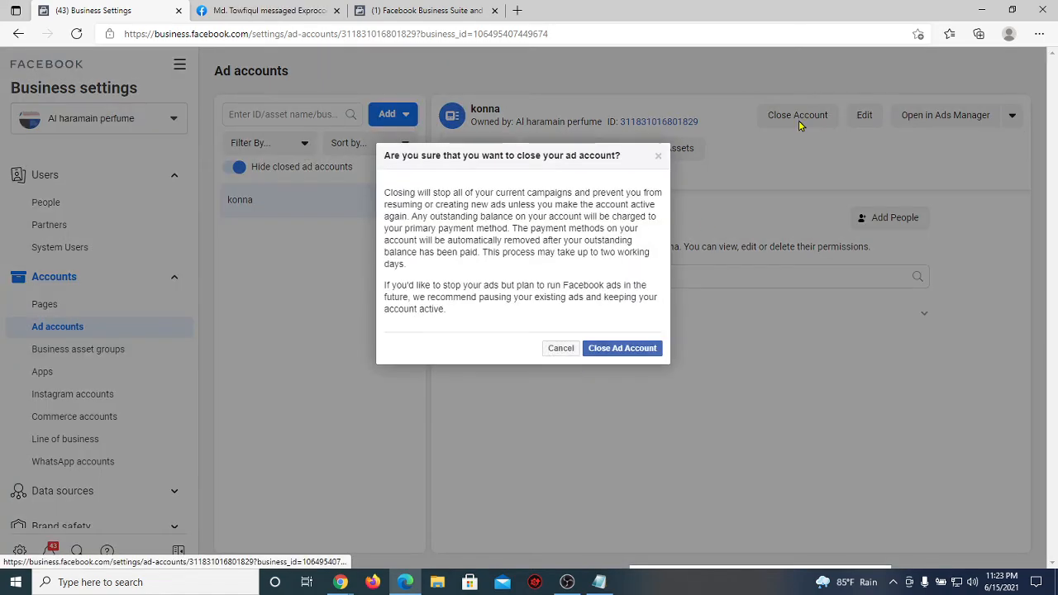
pyautogui.click(610, 354)
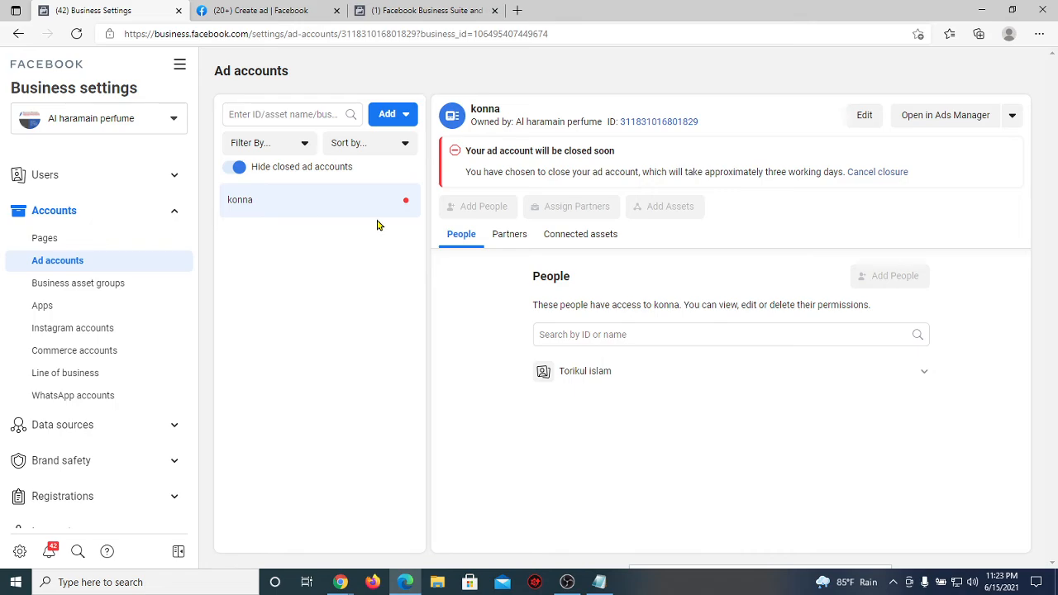
pyautogui.click(864, 114)
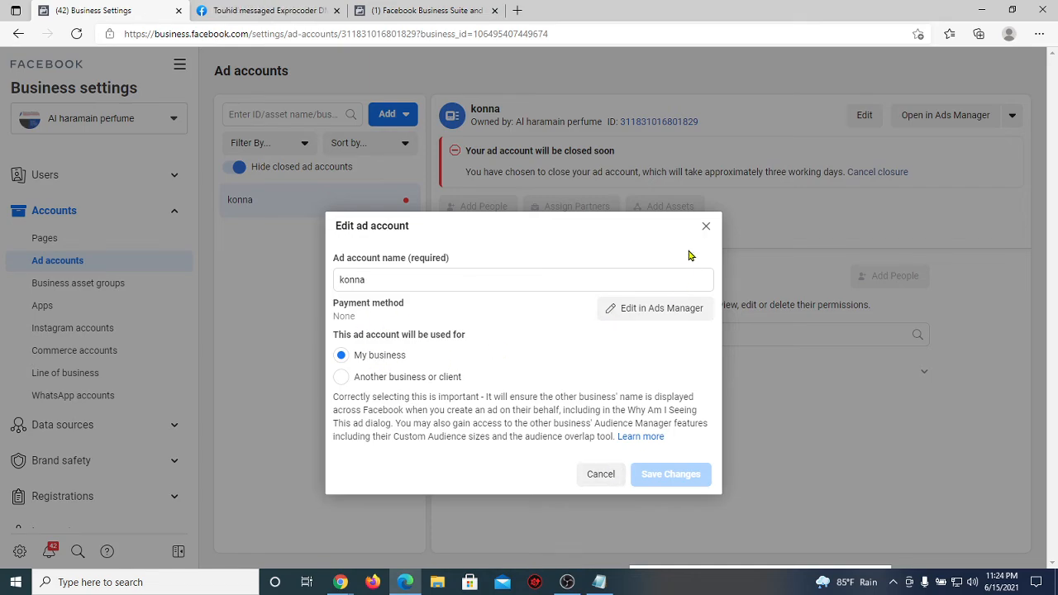
pyautogui.click(706, 228)
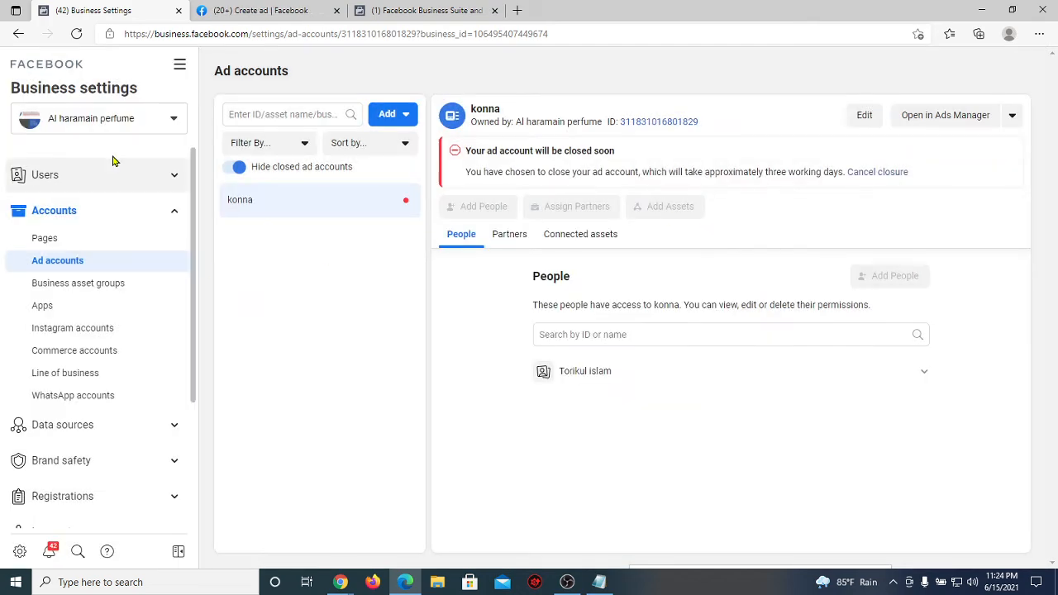
# Step: Switch through Al haramaine perfume and Men Shop, ending on the My Online Shop business
pyautogui.click(116, 129)
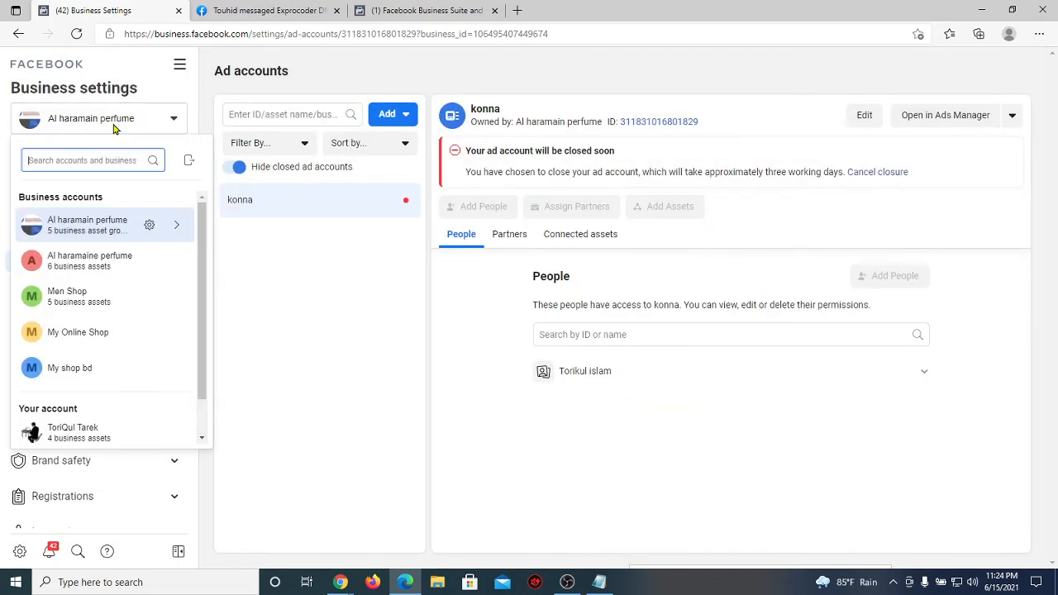
pyautogui.click(102, 273)
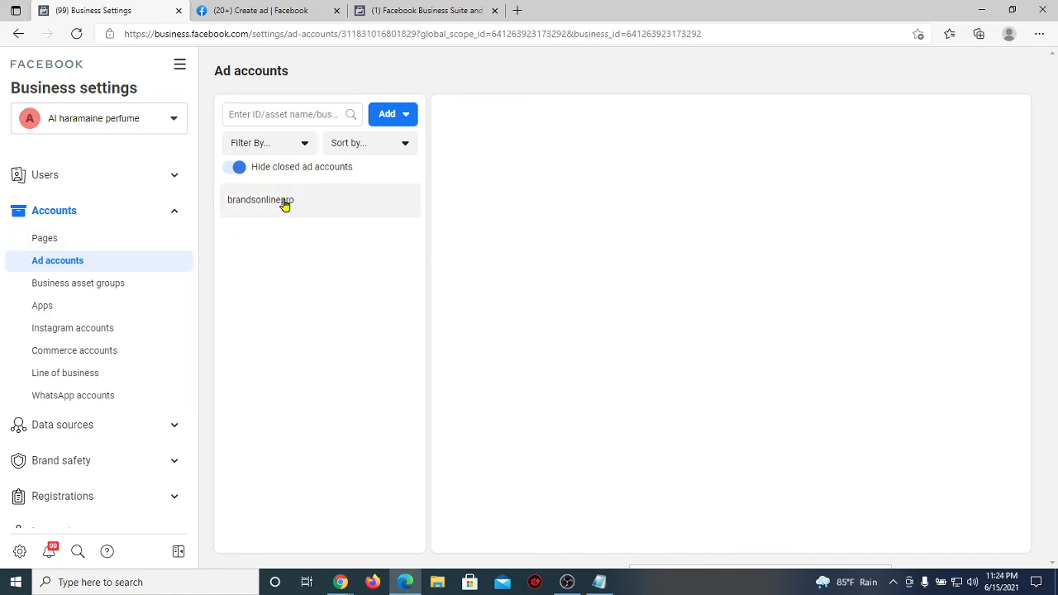
pyautogui.click(105, 122)
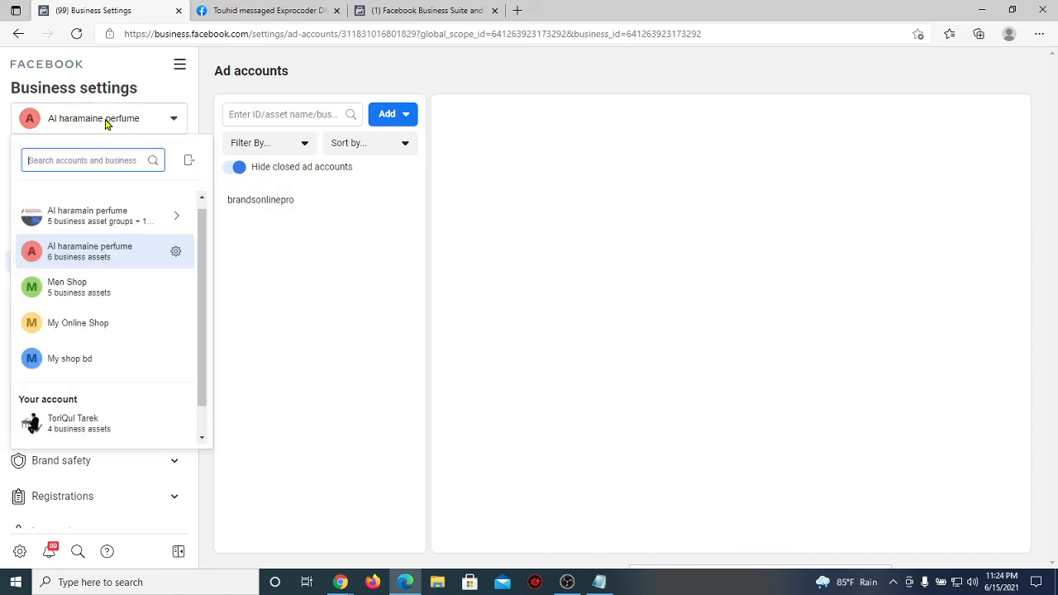
pyautogui.click(102, 286)
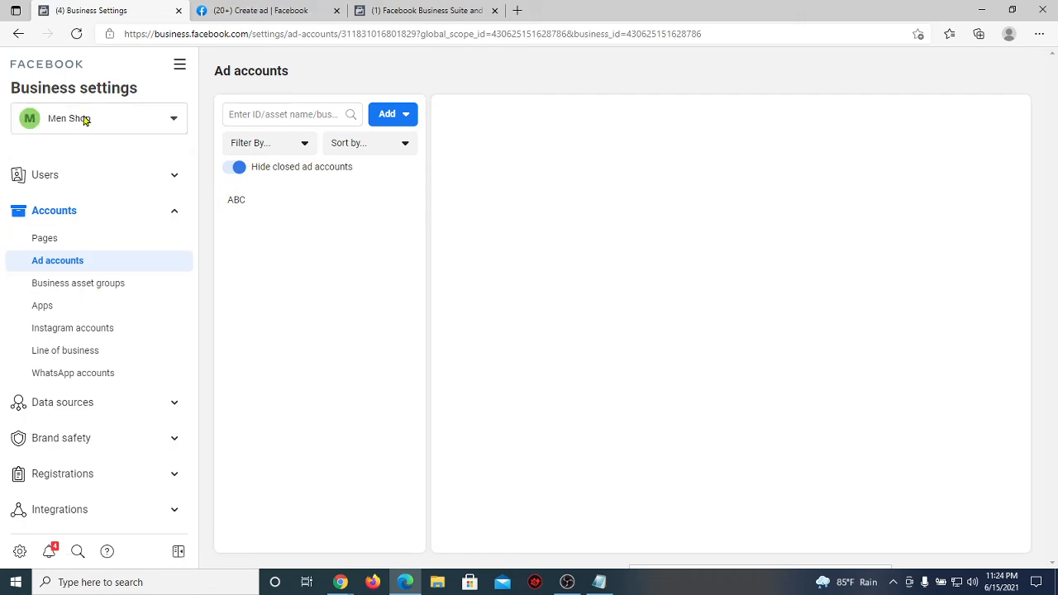
pyautogui.click(85, 120)
pyautogui.click(83, 325)
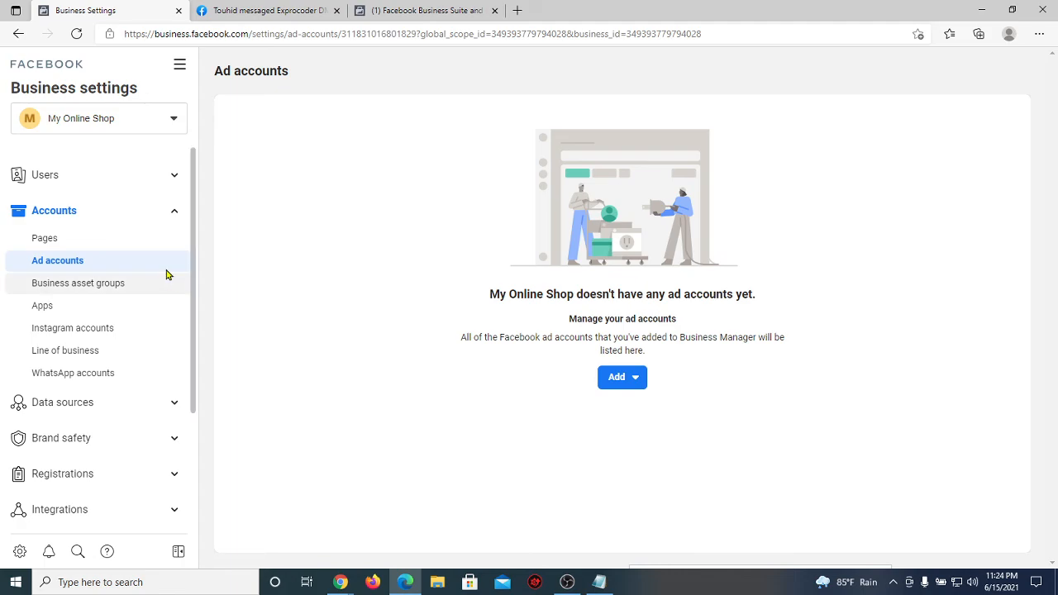
# Step: Review My Online Shop's Pages and Ad accounts, then bring up the add ad account options
pyautogui.click(121, 237)
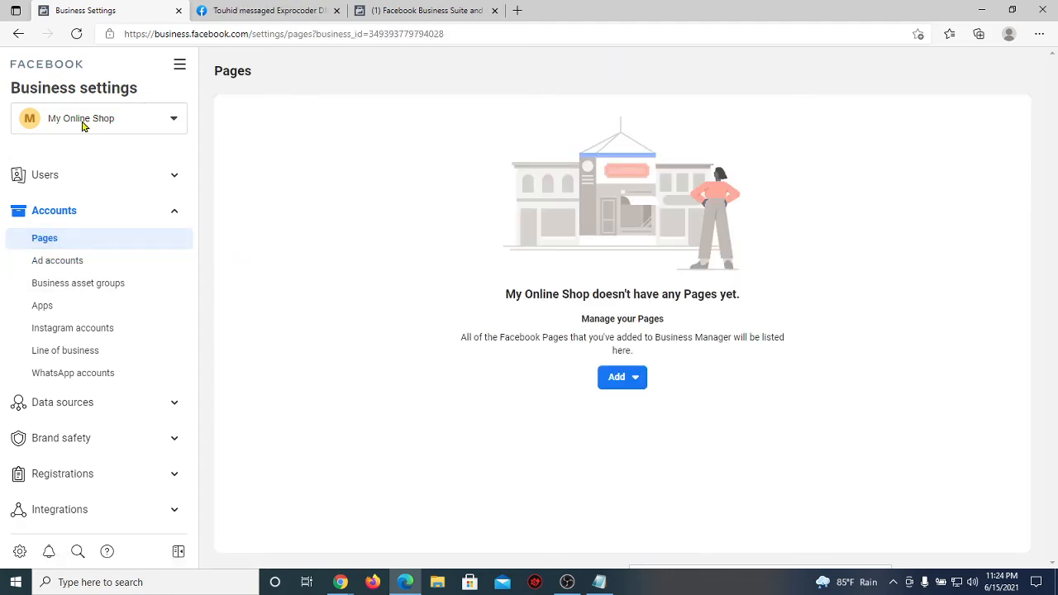
pyautogui.click(173, 122)
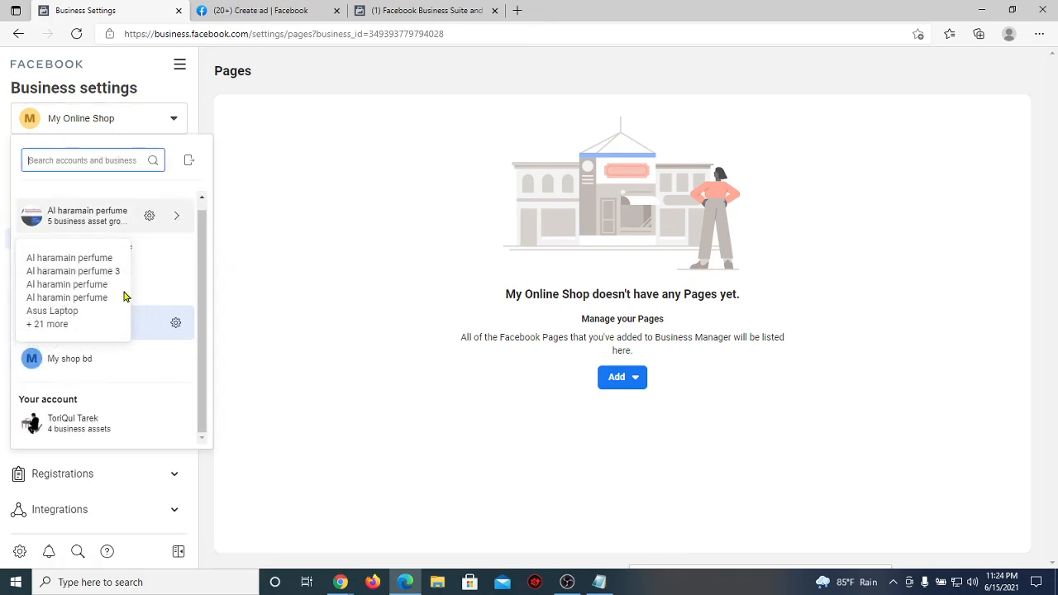
pyautogui.click(254, 232)
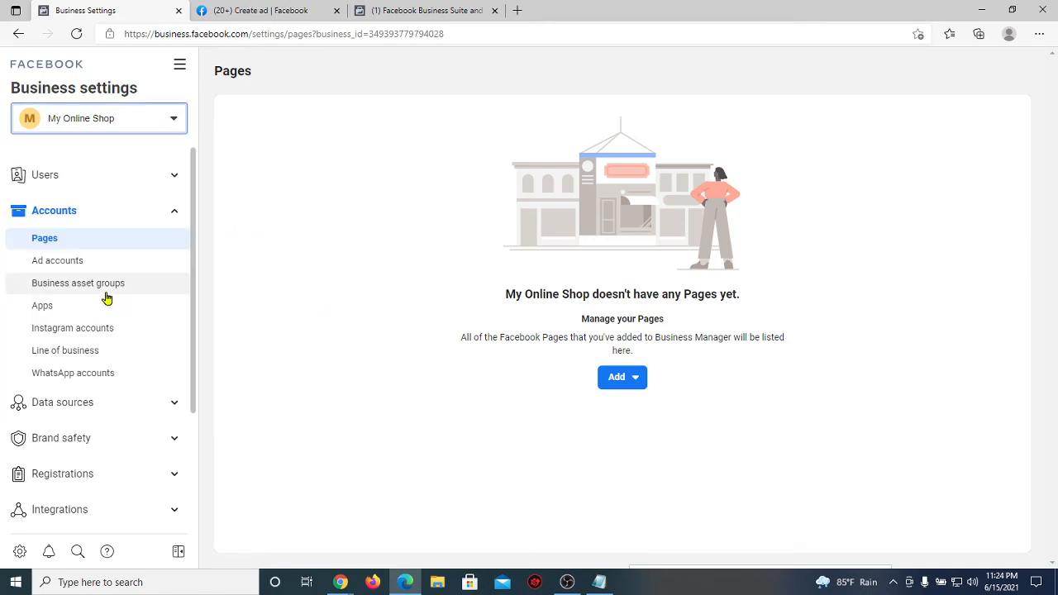
pyautogui.click(62, 258)
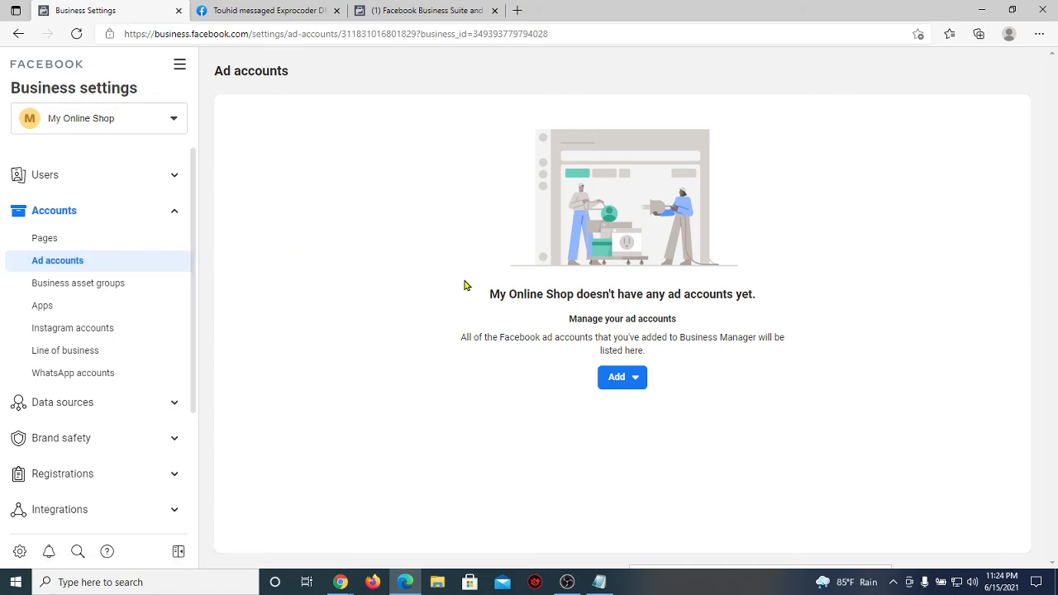
pyautogui.click(105, 242)
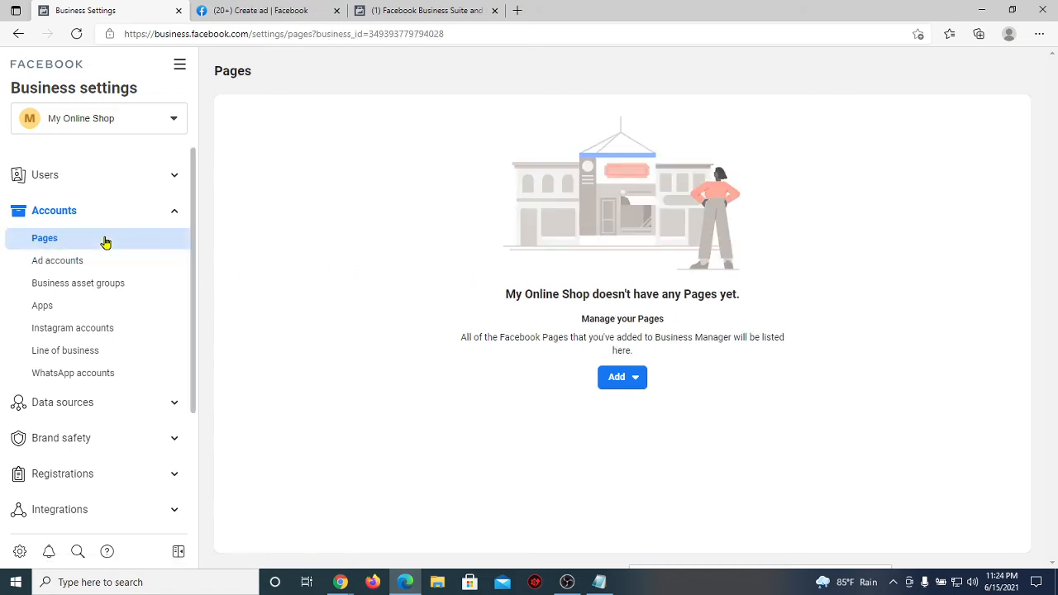
pyautogui.click(93, 267)
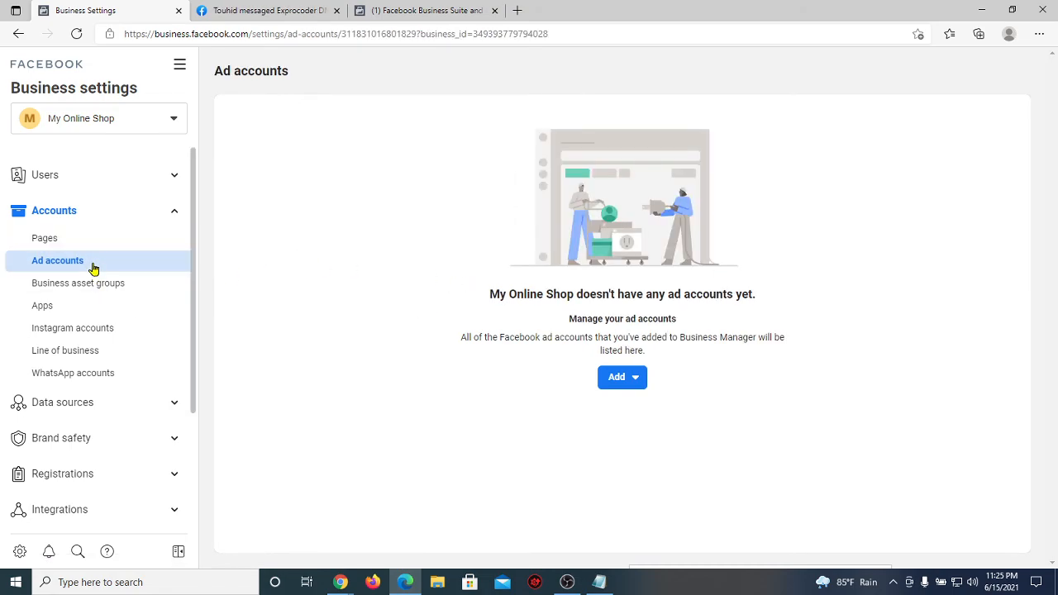
pyautogui.click(617, 384)
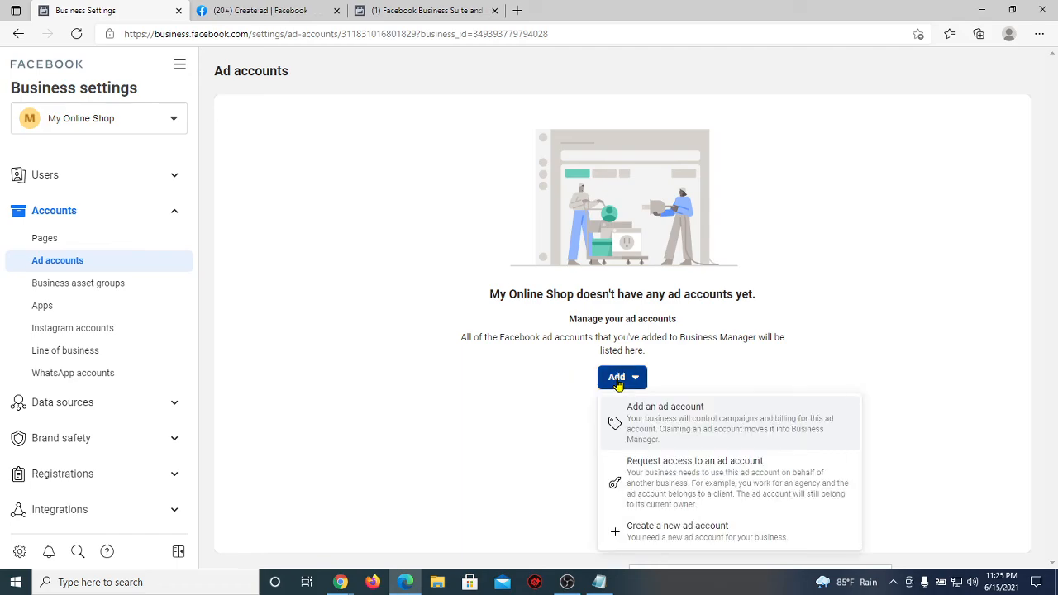
# Step: Choose to create a new ad account and name it exprocoder
pyautogui.click(694, 538)
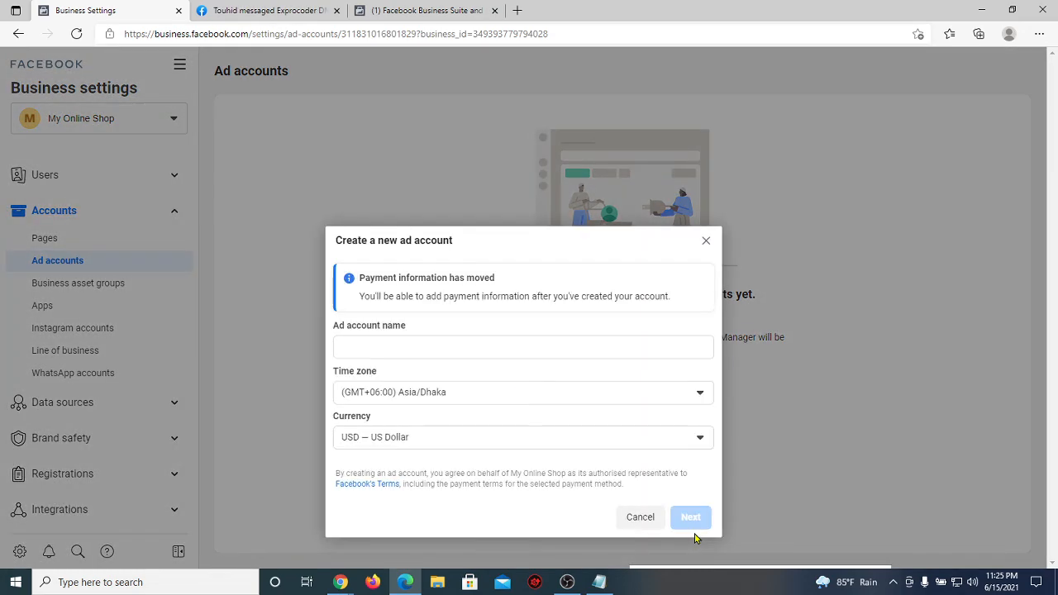
pyautogui.click(390, 350)
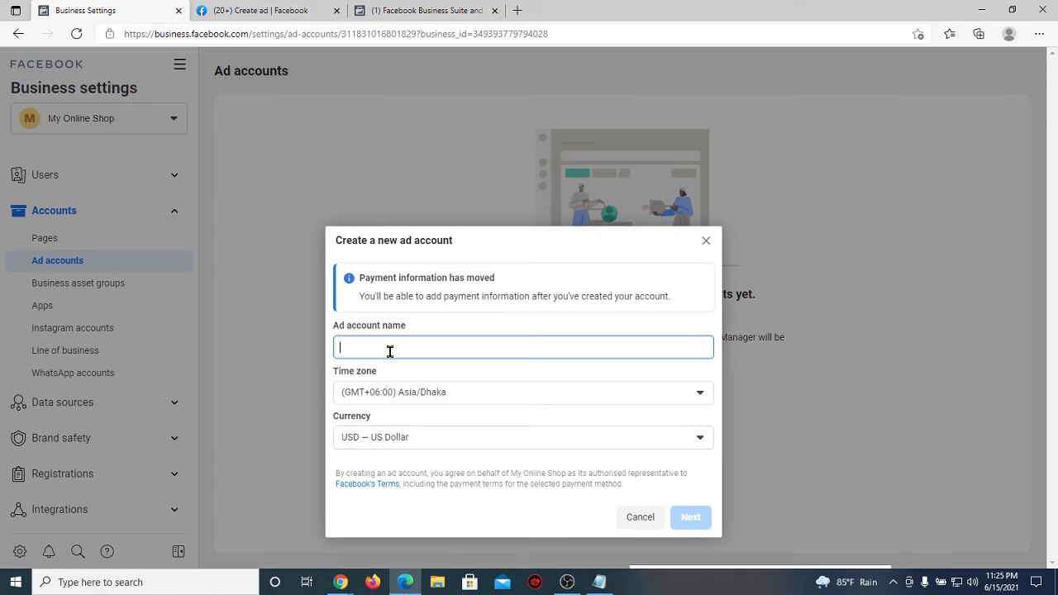
pyautogui.write('exp')
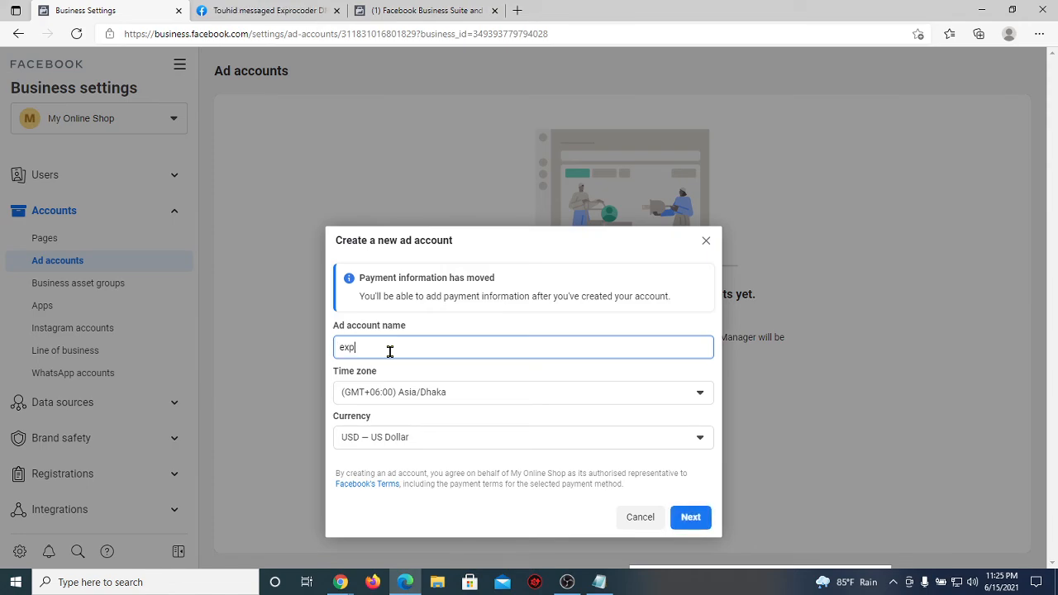
pyautogui.write('rocoder')
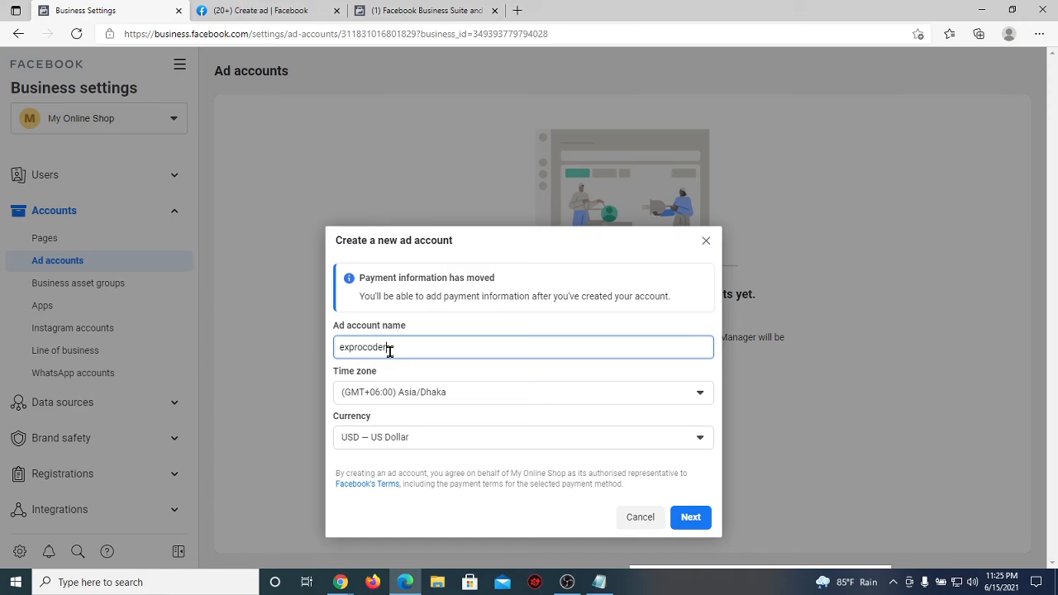
pyautogui.click(444, 361)
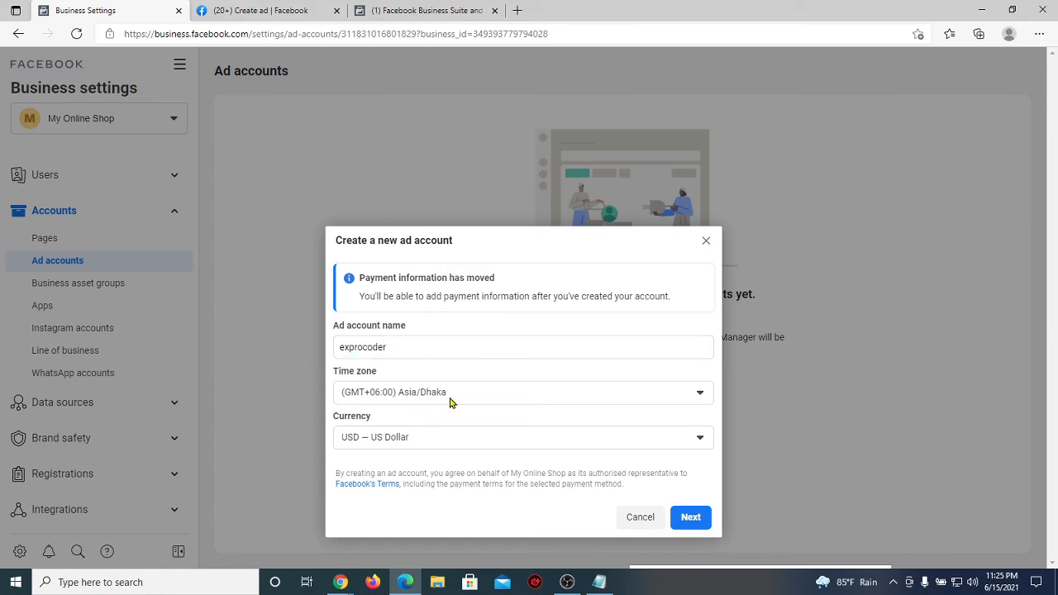
# Step: Keep Asia/Dhaka as the ad account's time zone
pyautogui.click(461, 399)
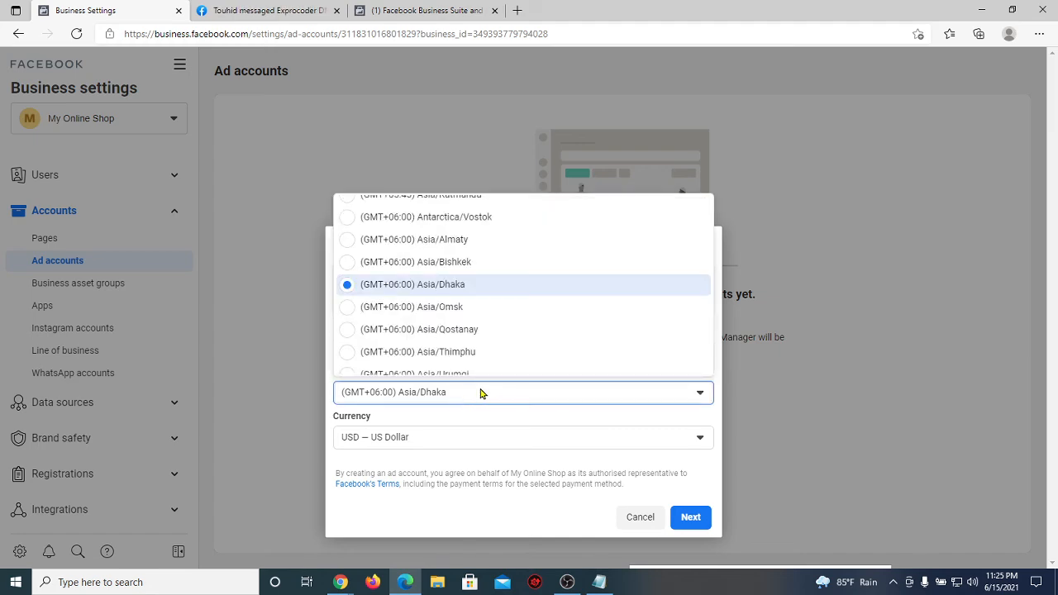
pyautogui.scroll(-5, 493, 307)
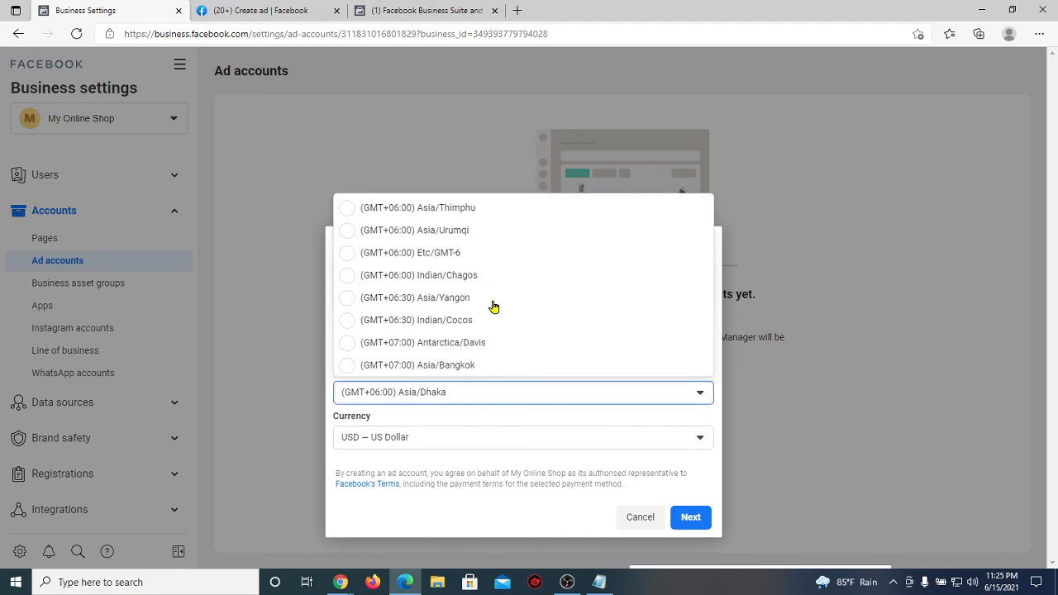
pyautogui.scroll(3, 492, 306)
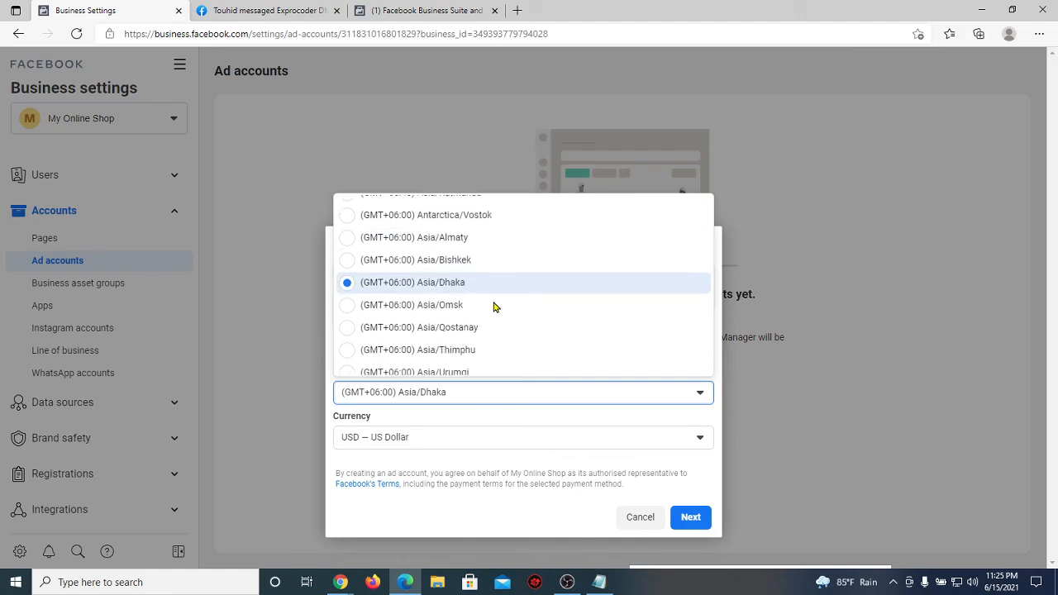
pyautogui.scroll(2, 493, 306)
pyautogui.scroll(-1, 493, 306)
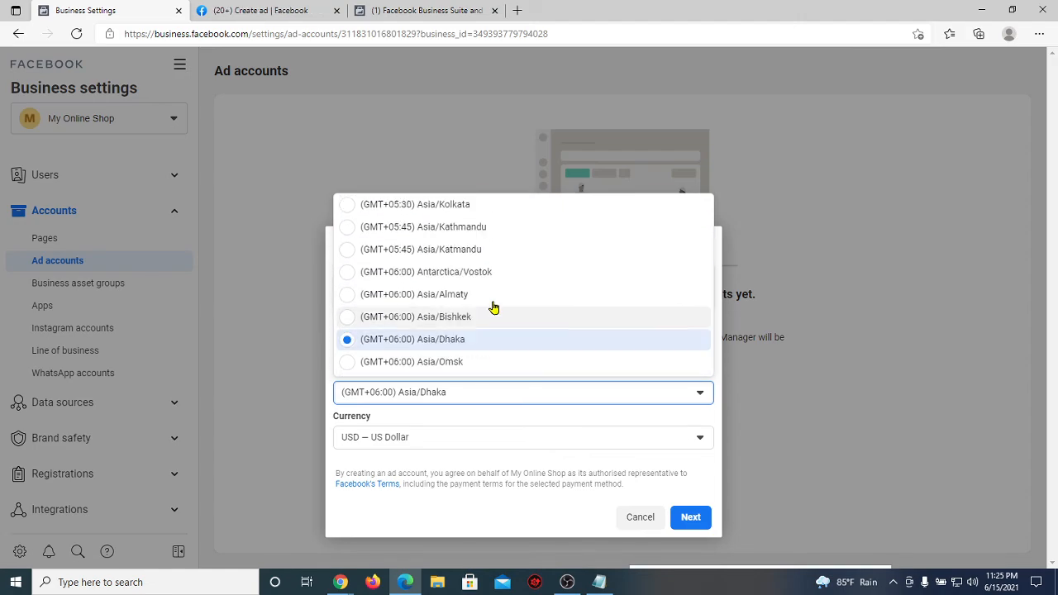
pyautogui.click(465, 396)
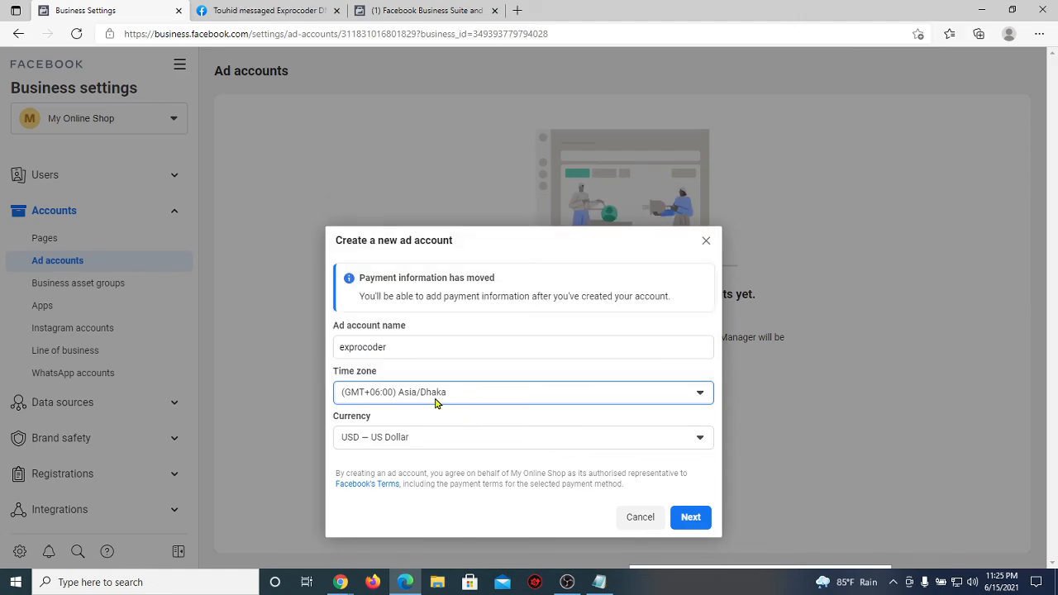
# Step: Set the currency to BDT Bangladeshi Taka and continue to the next step
pyautogui.click(420, 438)
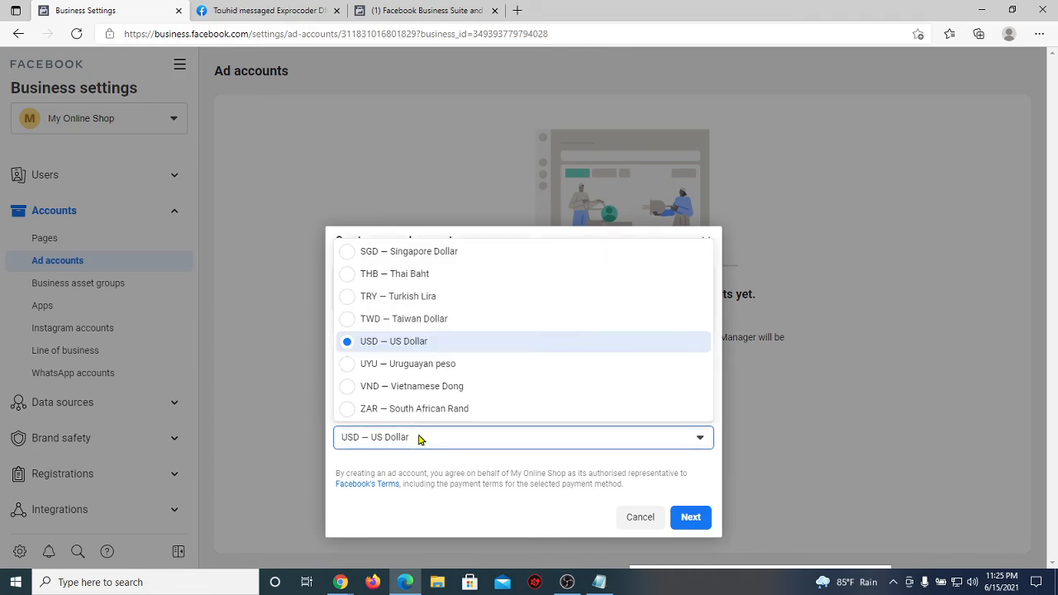
pyautogui.scroll(1, 424, 397)
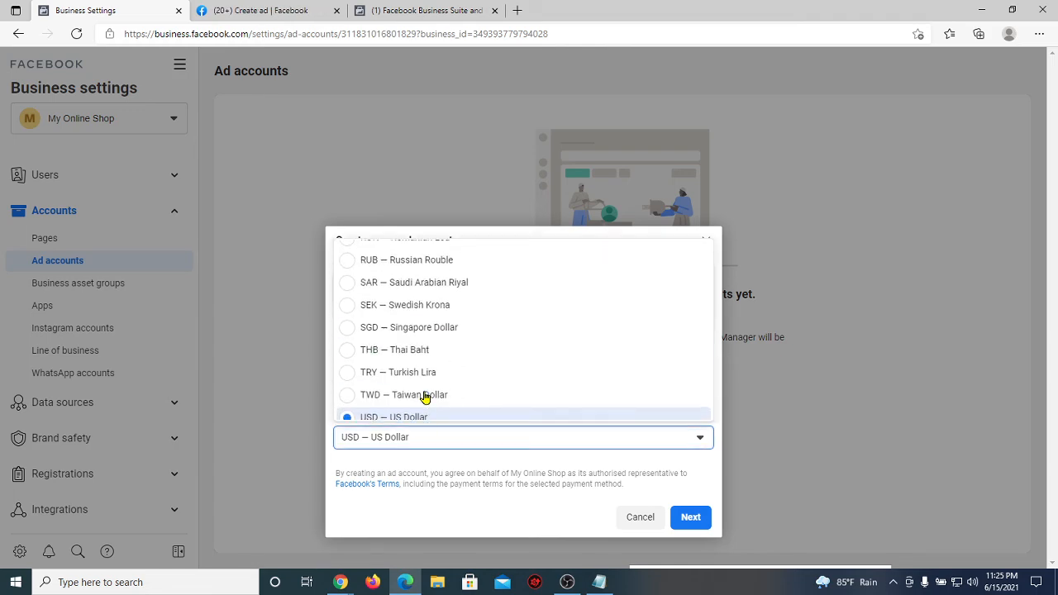
pyautogui.scroll(5, 424, 395)
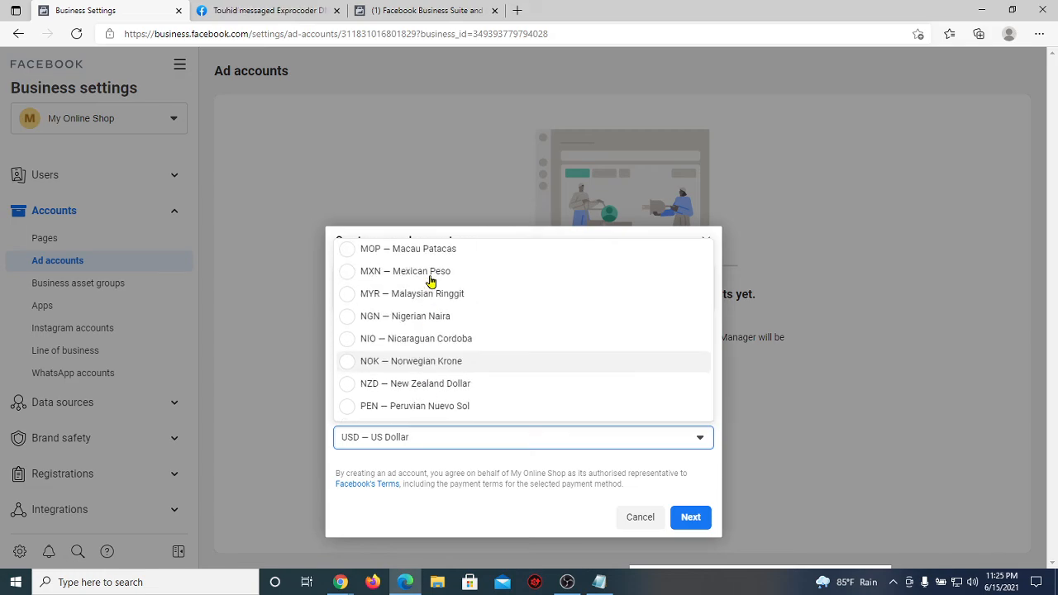
pyautogui.scroll(5, 429, 282)
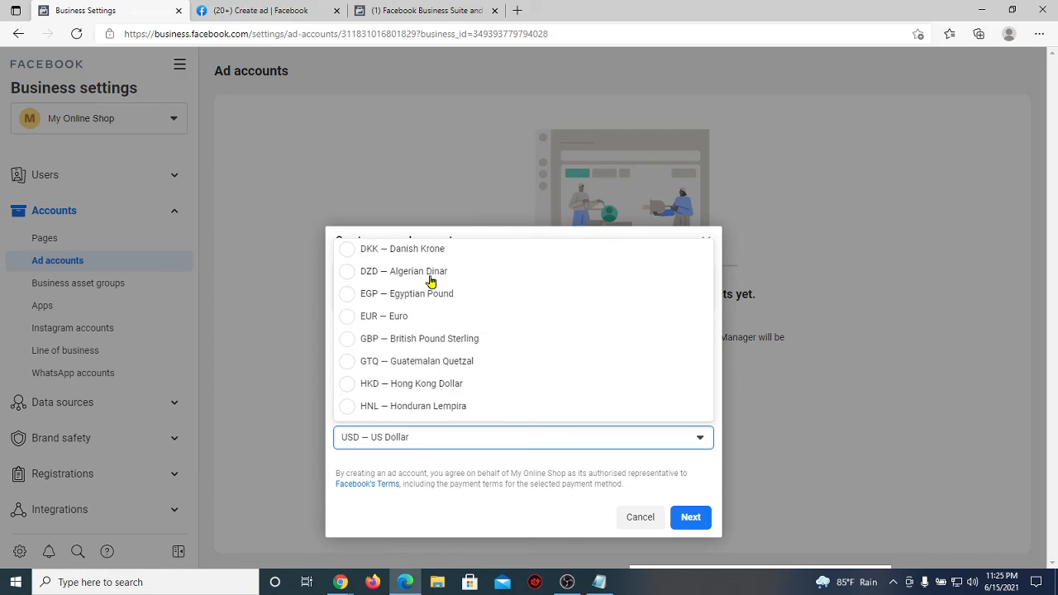
pyautogui.scroll(5, 429, 285)
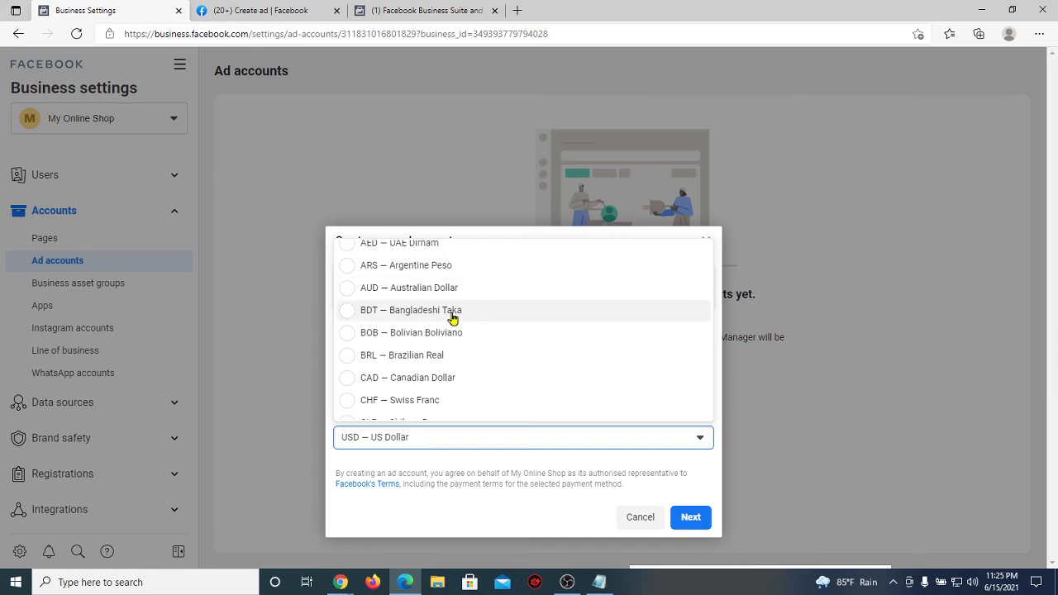
pyautogui.click(452, 318)
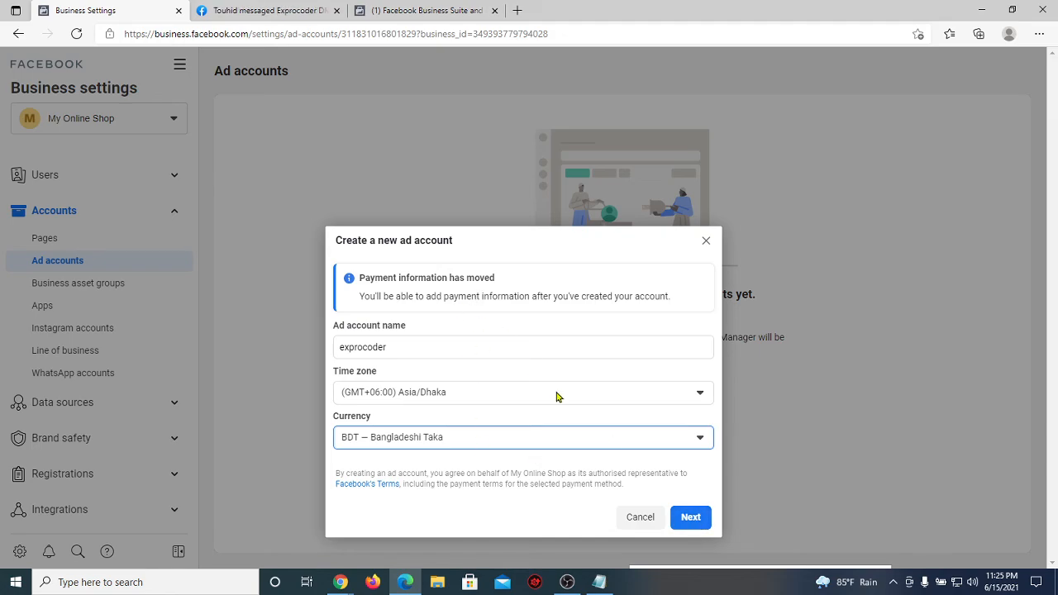
pyautogui.click(691, 519)
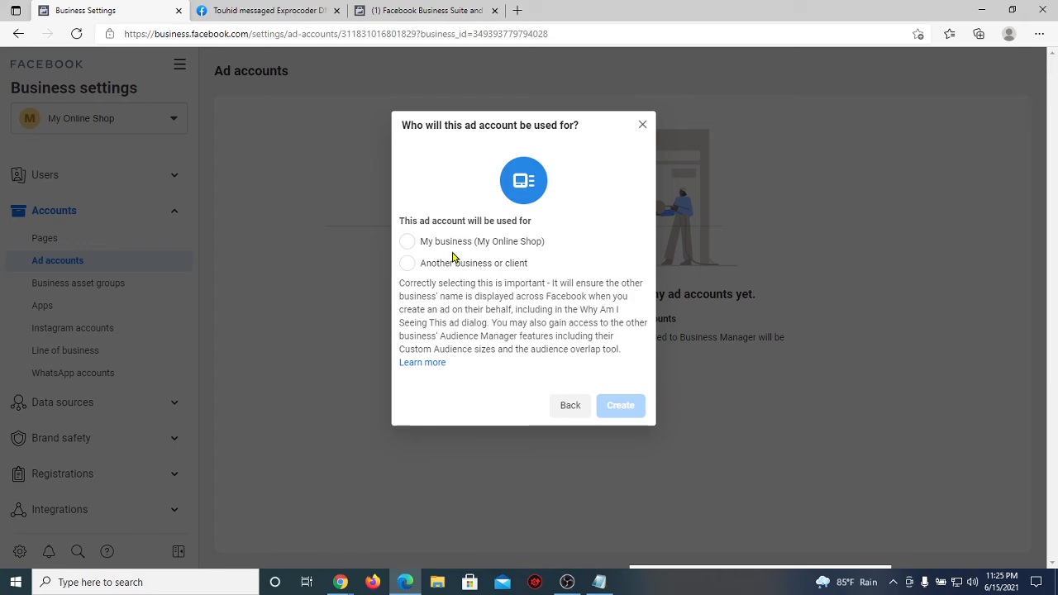
# Step: Create the exprocoder ad account under My Online Shop and grant the team member Manage campaigns and Manage ad account access
pyautogui.click(412, 244)
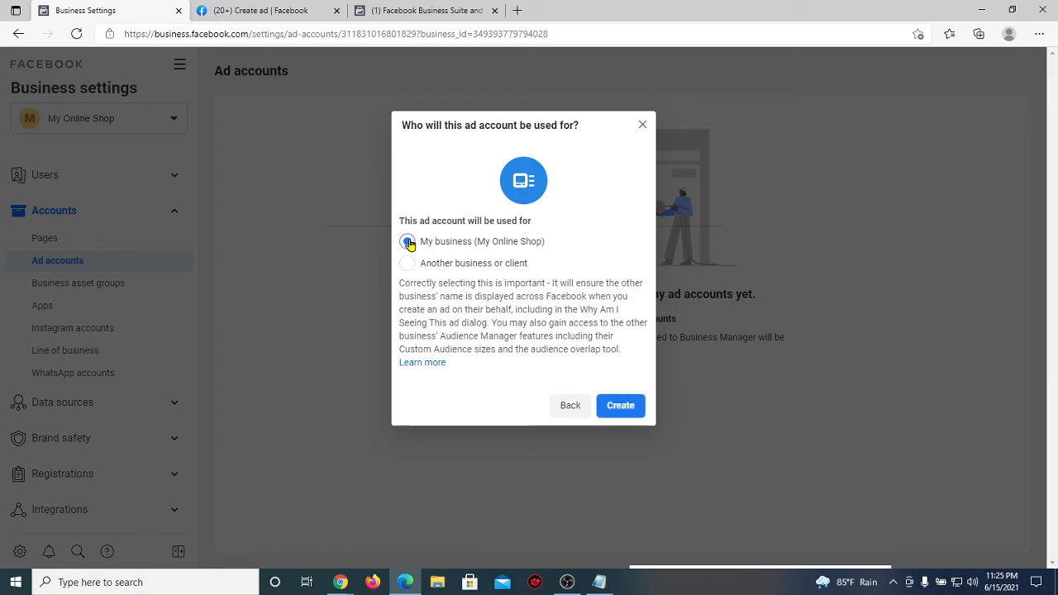
pyautogui.click(619, 407)
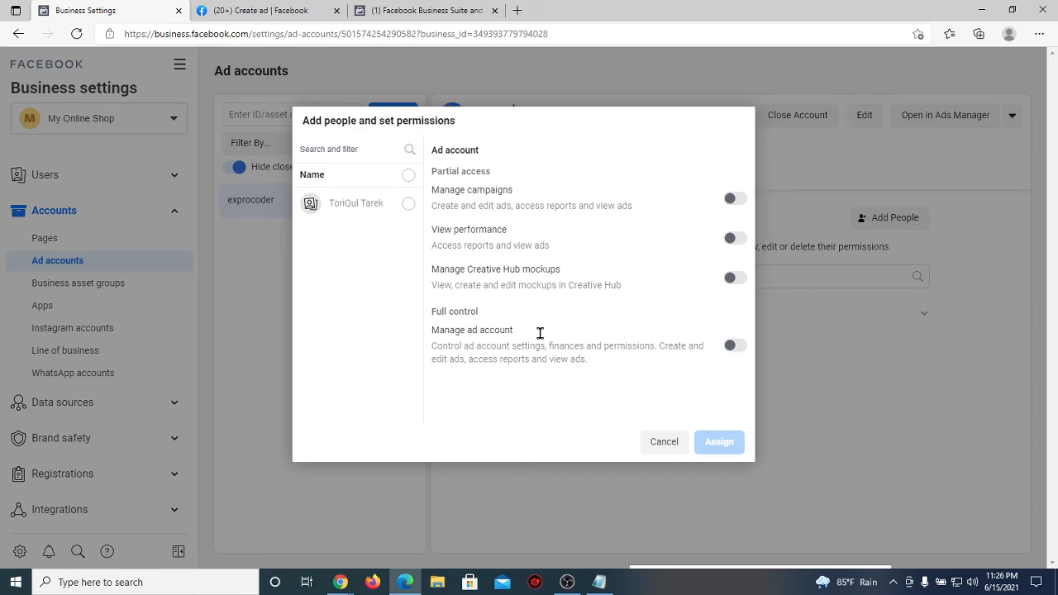
pyautogui.click(408, 205)
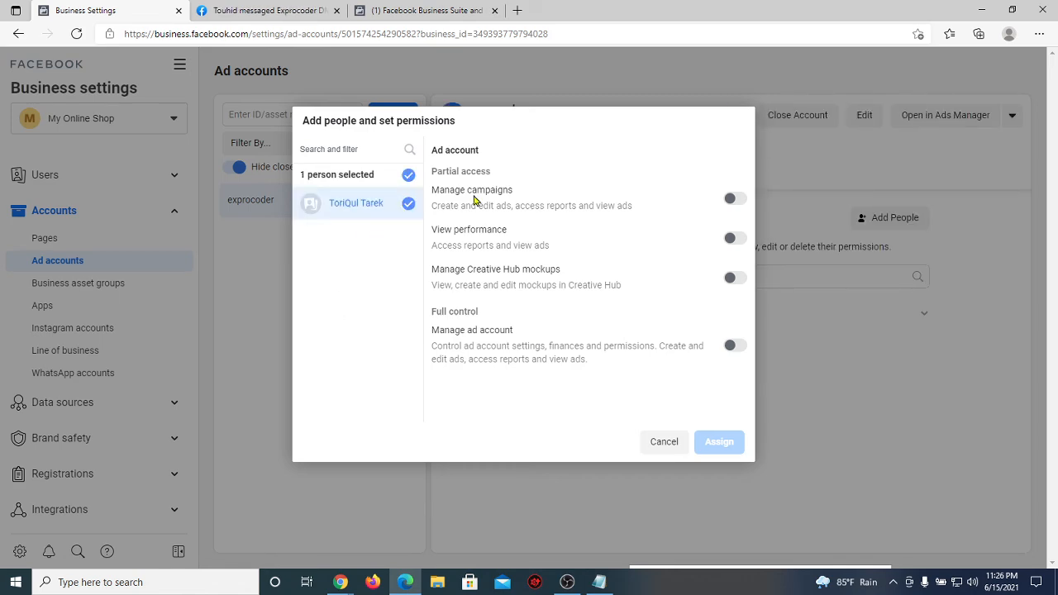
pyautogui.click(735, 201)
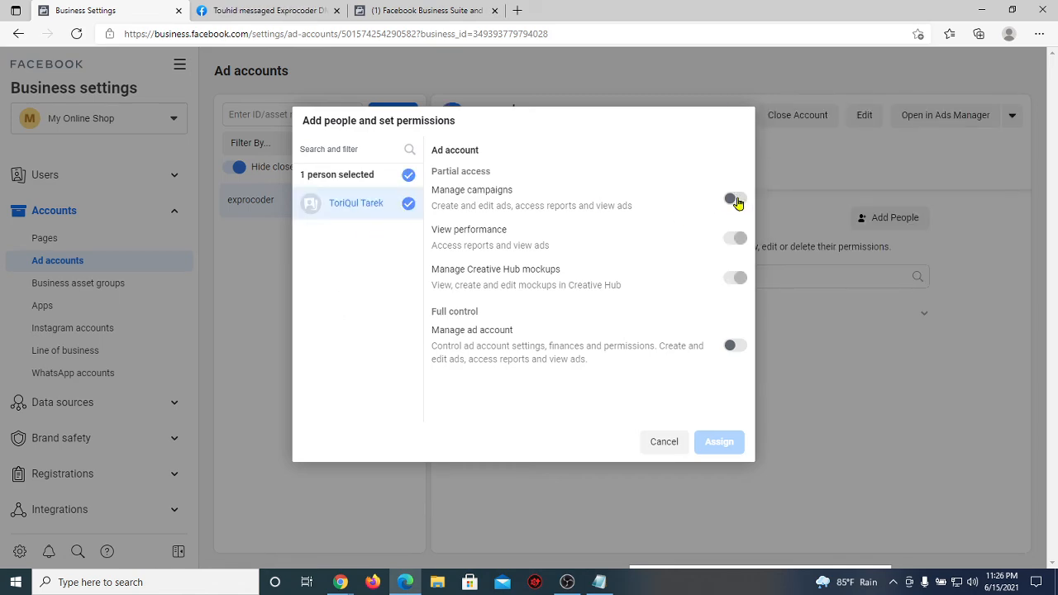
pyautogui.click(735, 345)
pyautogui.click(719, 441)
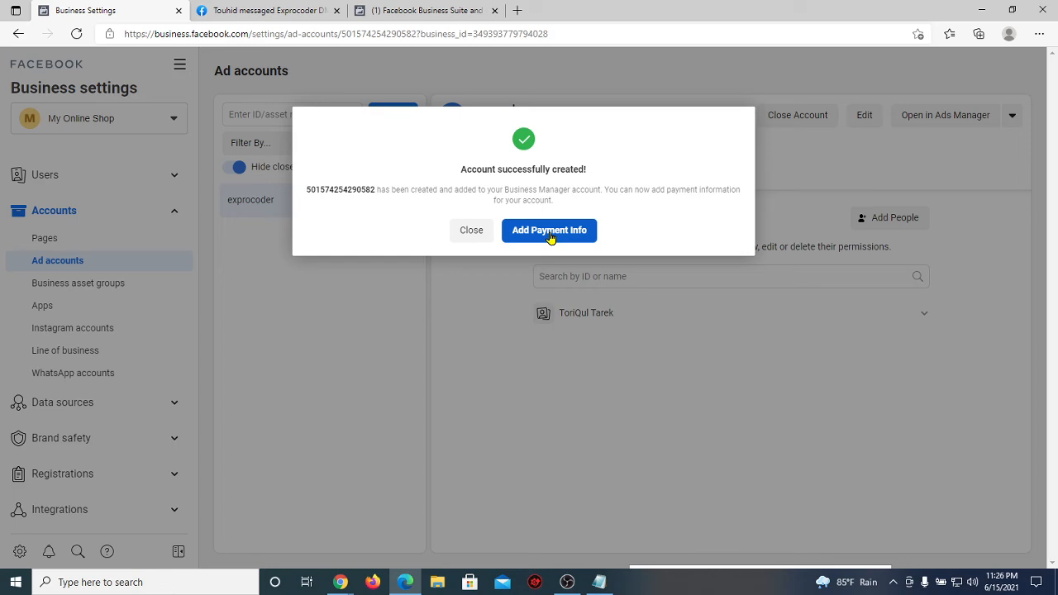
# Step: Close the account-created message, exit without adding payment info, and highlight the exprocoder name
pyautogui.click(477, 231)
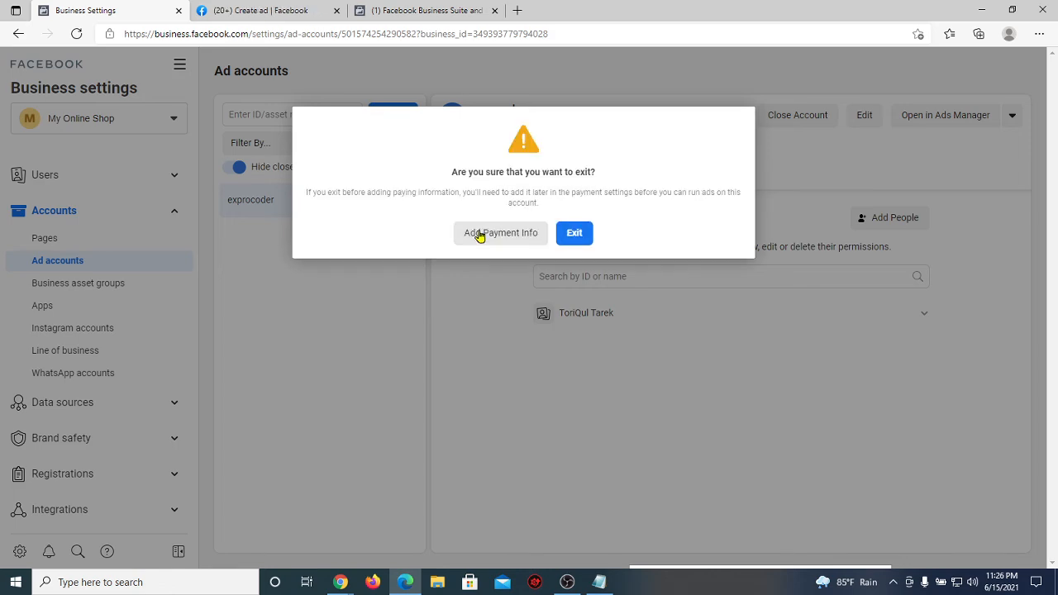
pyautogui.click(574, 233)
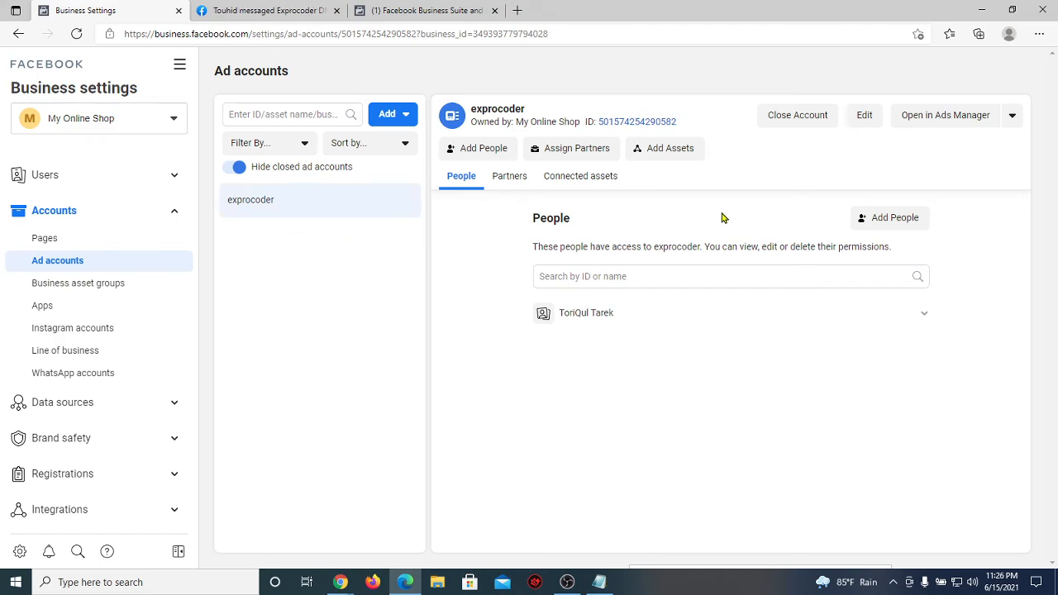
pyautogui.moveTo(356, 210); pyautogui.dragTo(220, 212)
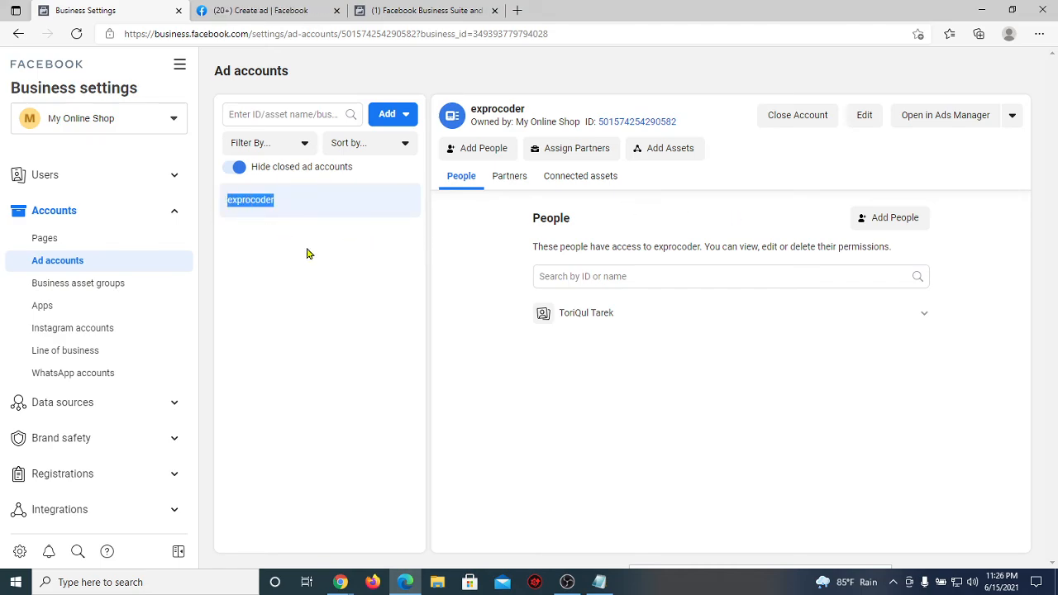
pyautogui.click(325, 271)
pyautogui.moveTo(341, 582)
pyautogui.click(301, 539)
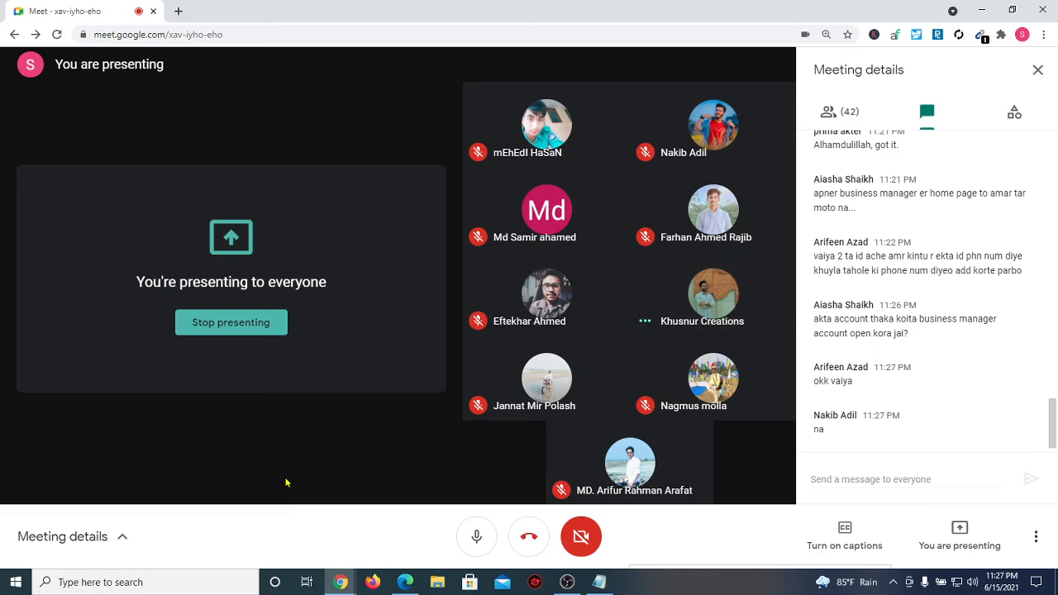
pyautogui.click(406, 583)
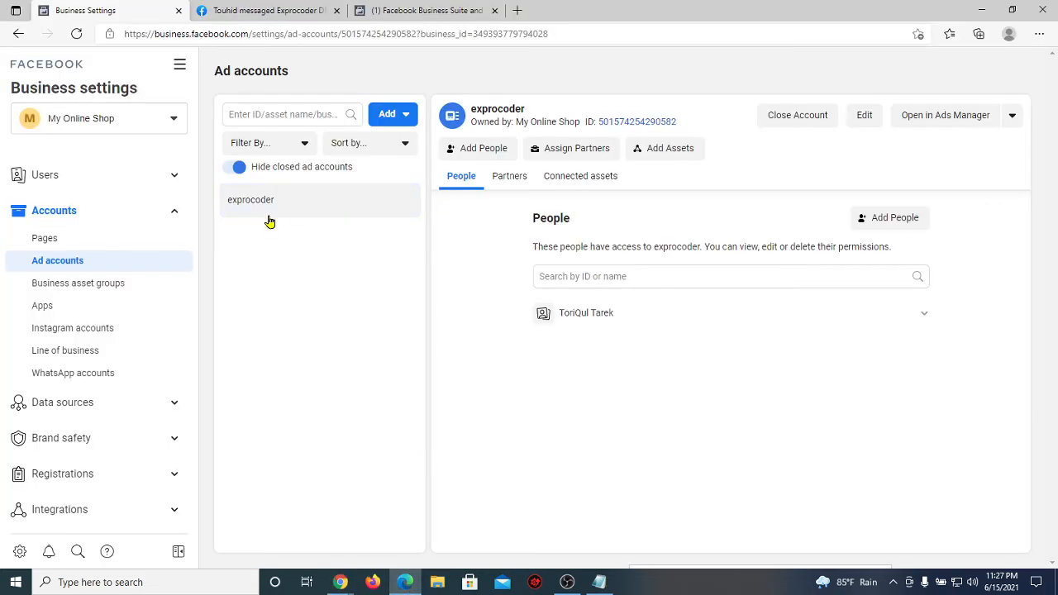
# Step: Review the ad account creation limit in Business info, then go to the business's Pages list
pyautogui.scroll(-2, 151, 326)
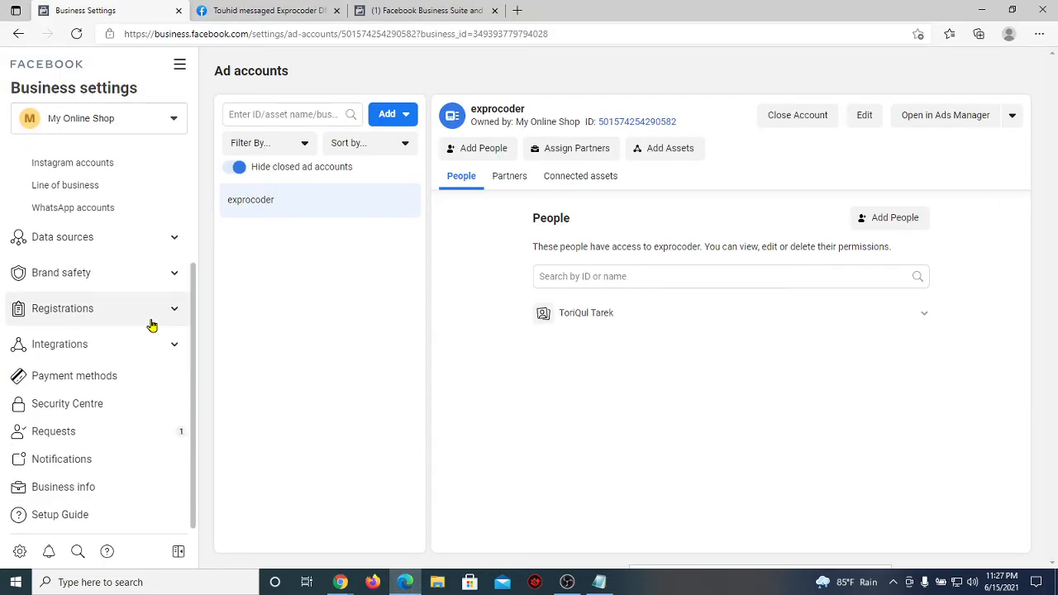
pyautogui.click(94, 487)
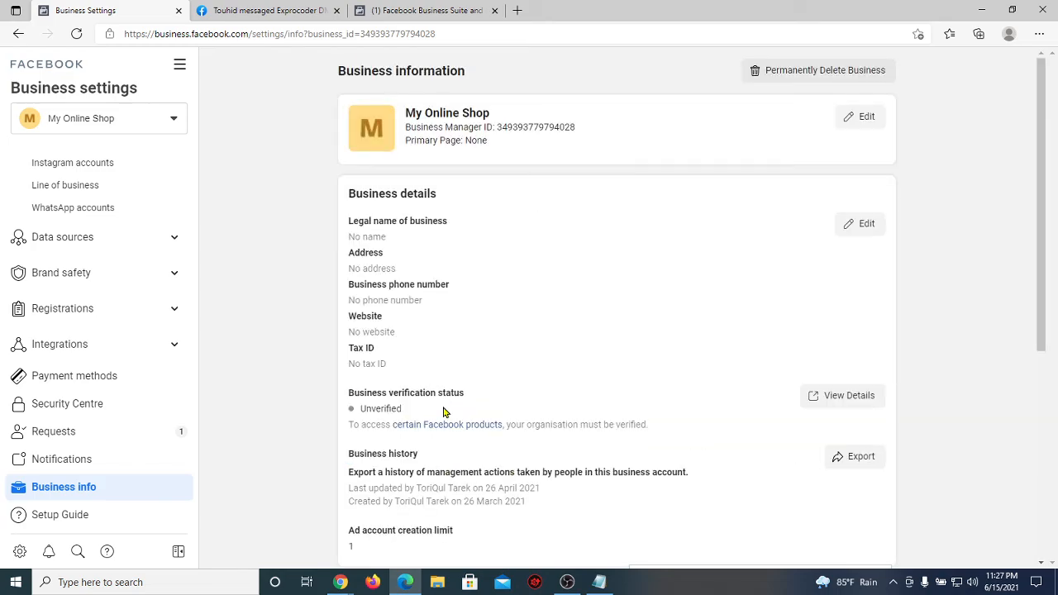
pyautogui.scroll(-4, 443, 412)
pyautogui.moveTo(463, 167); pyautogui.dragTo(345, 166)
pyautogui.click(346, 181)
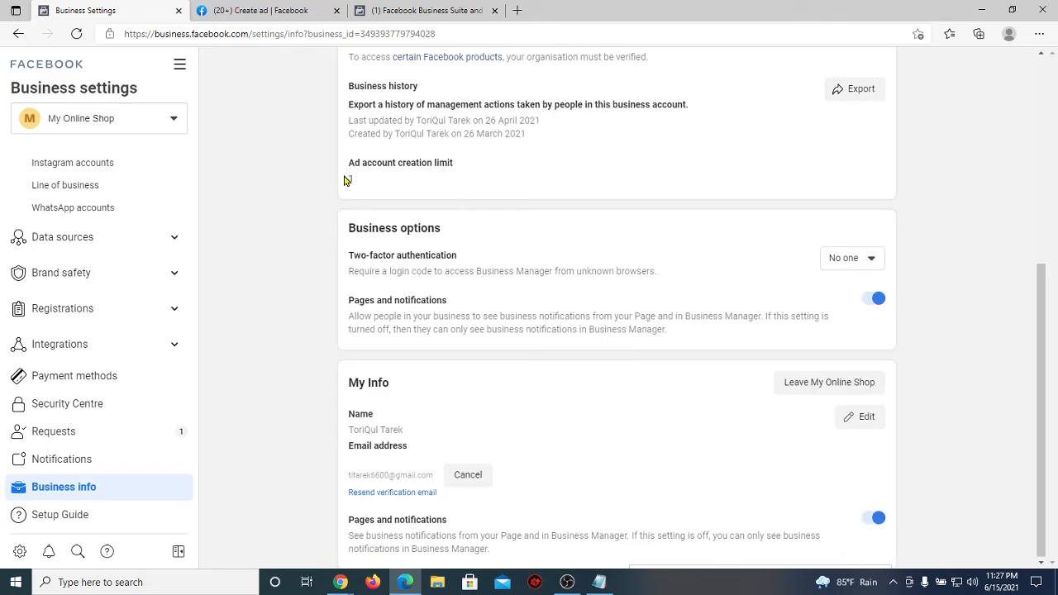
pyautogui.scroll(2, 100, 230)
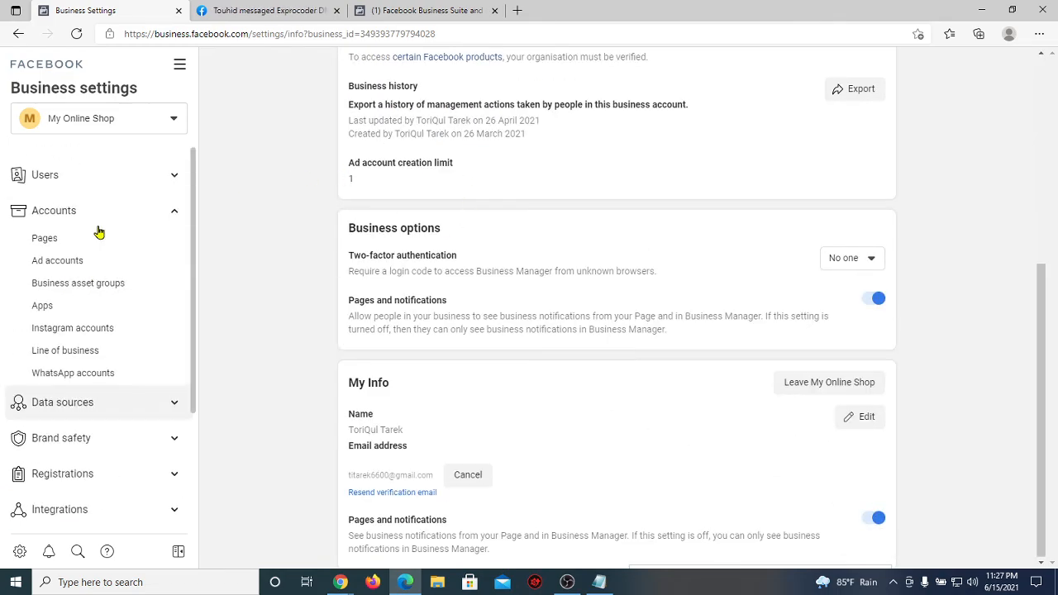
pyautogui.click(97, 239)
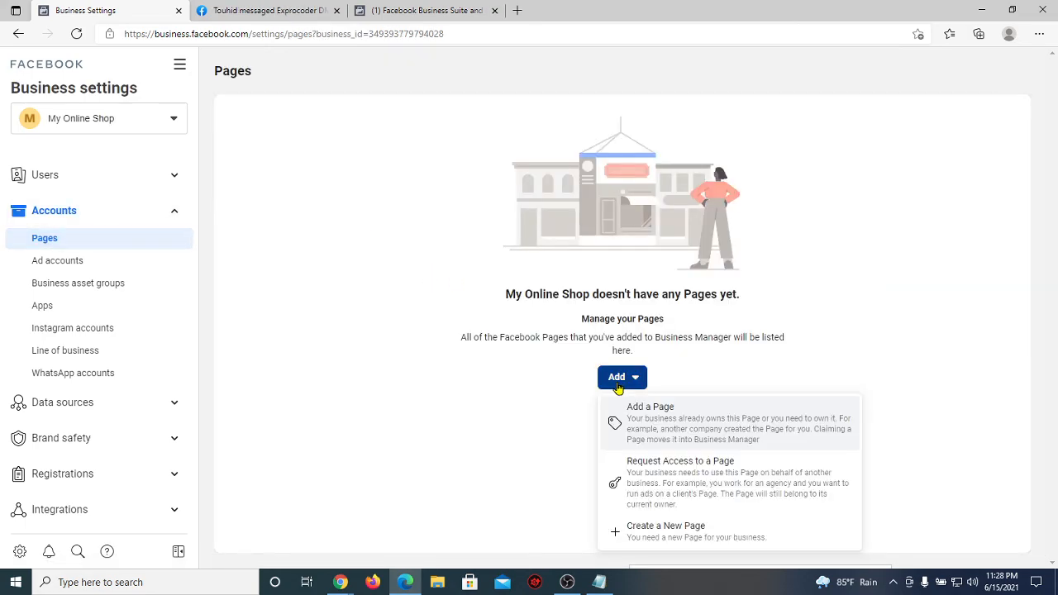
# Step: Start adding an existing Page, search 'best', and pick Best Online Shop from the suggestions
pyautogui.click(674, 433)
pyautogui.click(401, 276)
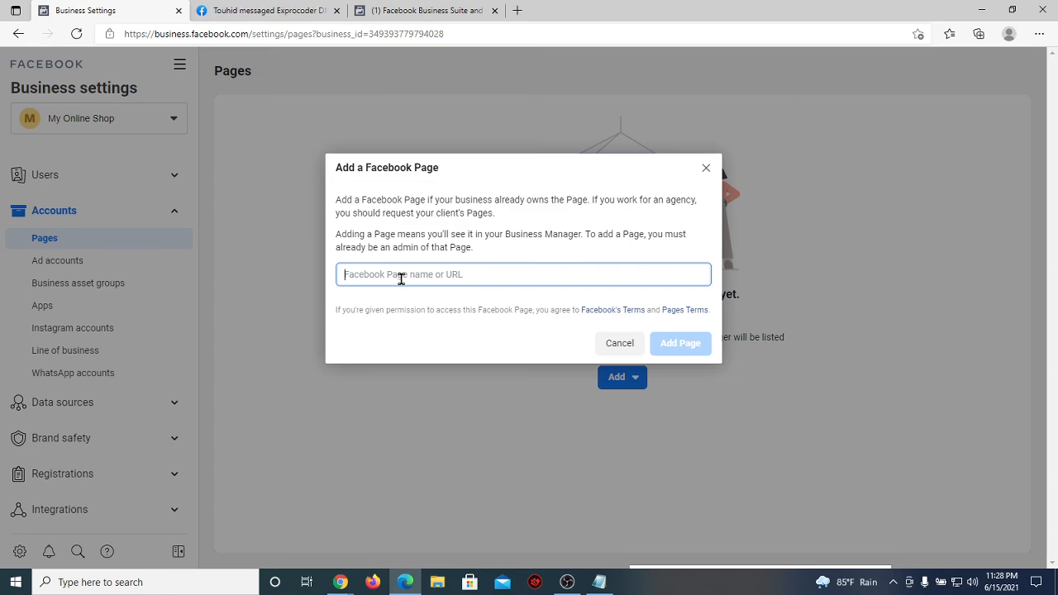
pyautogui.write('bee')
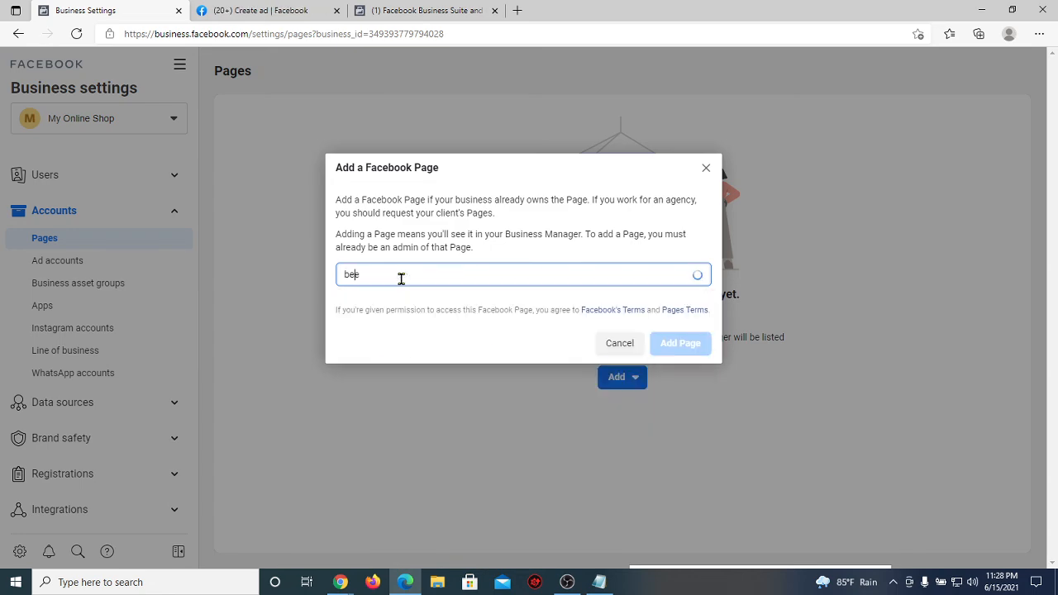
pyautogui.write('e')
pyautogui.press('BackSpace')
pyautogui.press('BackSpace')
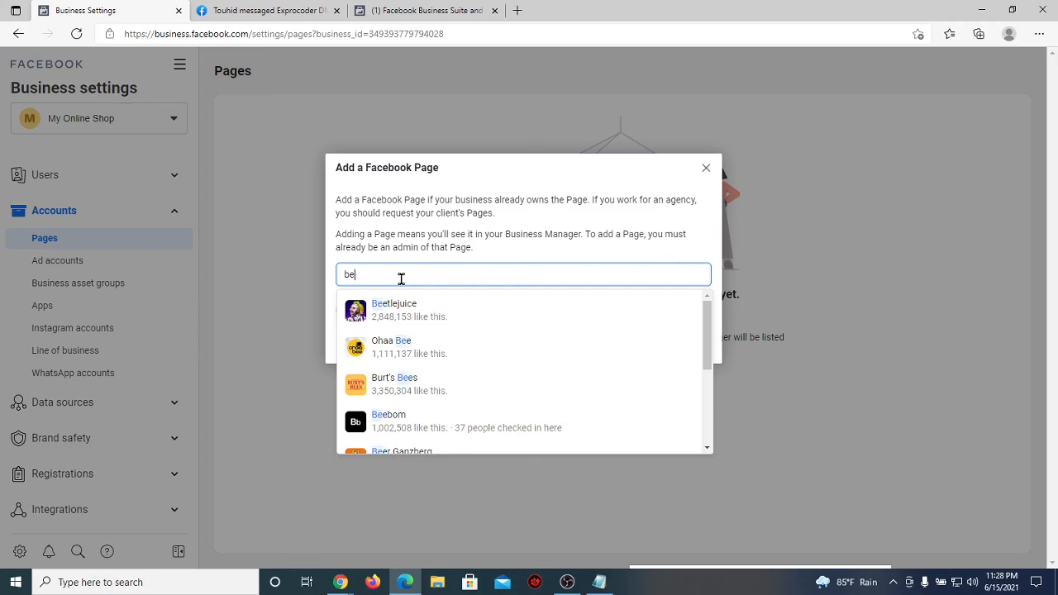
pyautogui.press('BackSpace')
pyautogui.press('BackSpace')
pyautogui.write('best')
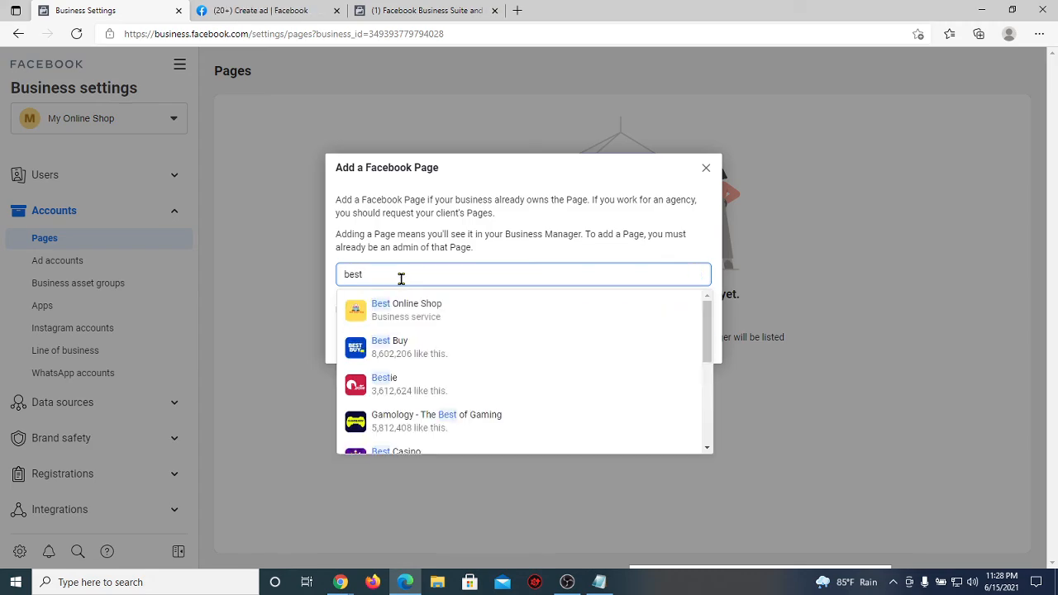
pyautogui.click(409, 308)
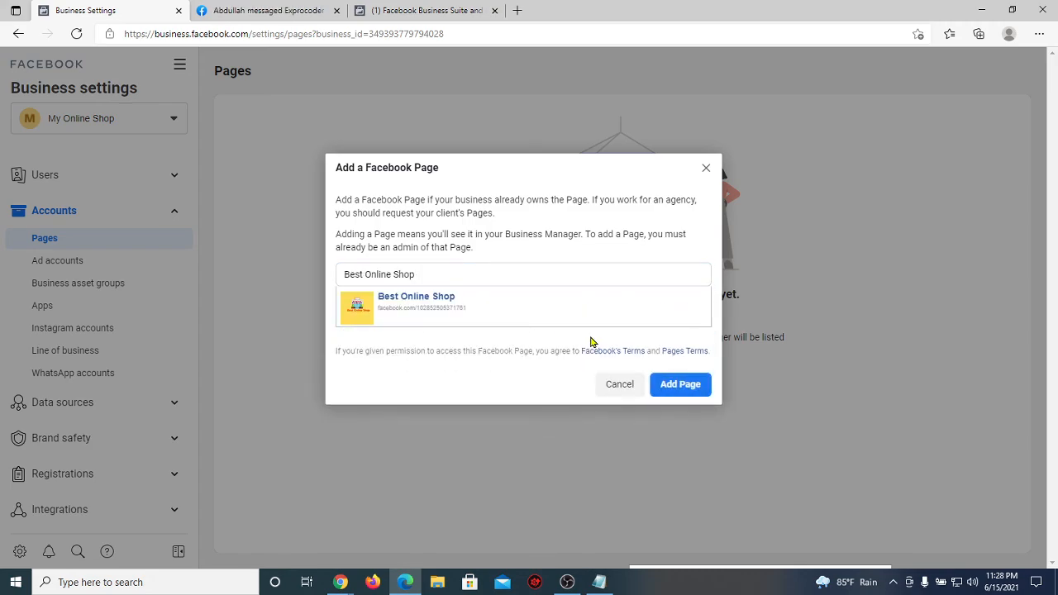
# Step: Add Best Online Shop to the business and close the confirmation
pyautogui.click(681, 385)
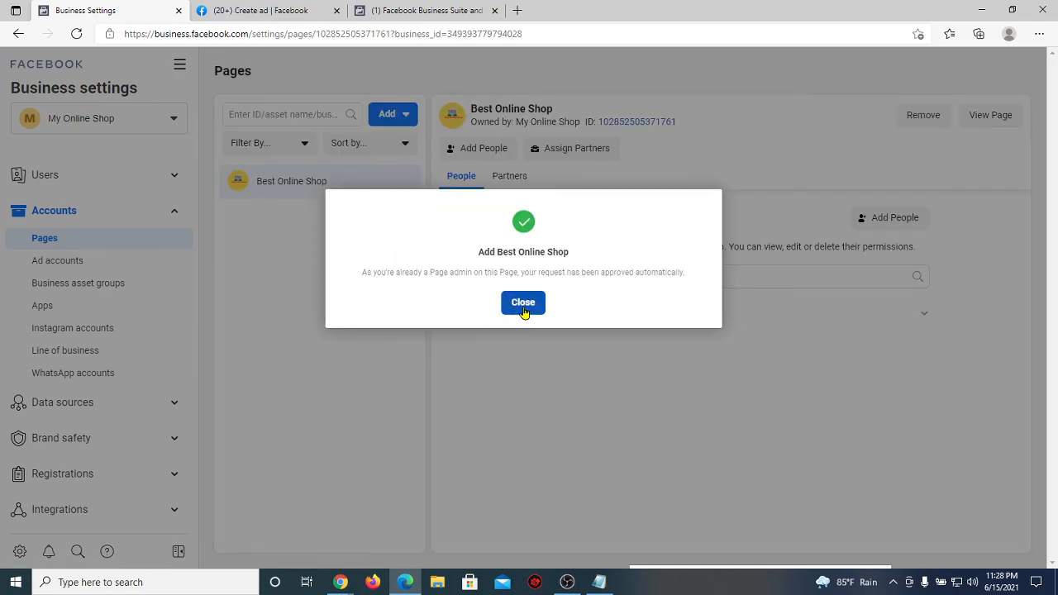
pyautogui.click(523, 306)
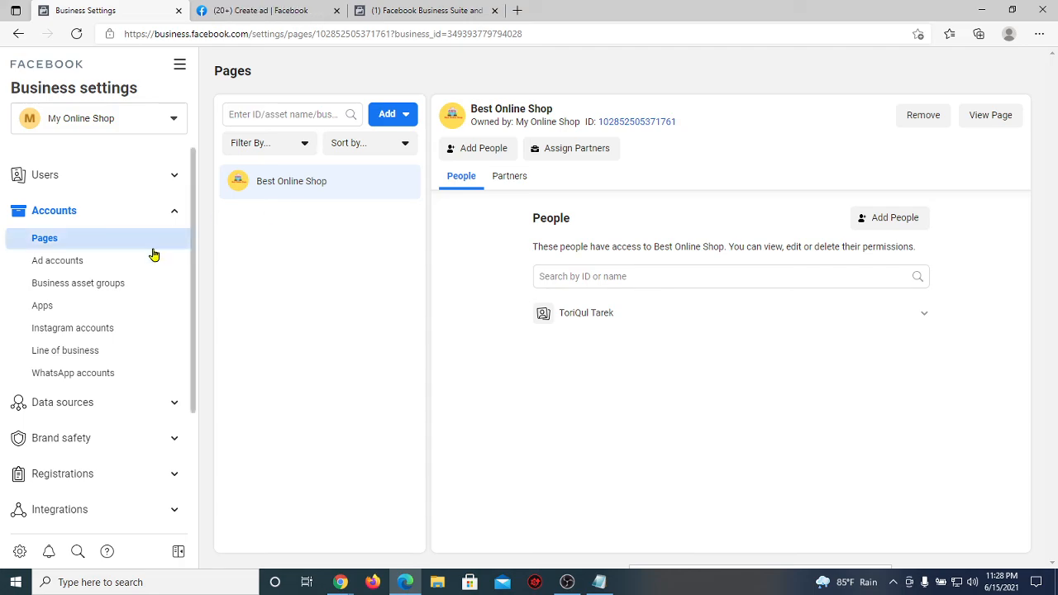
pyautogui.click(344, 582)
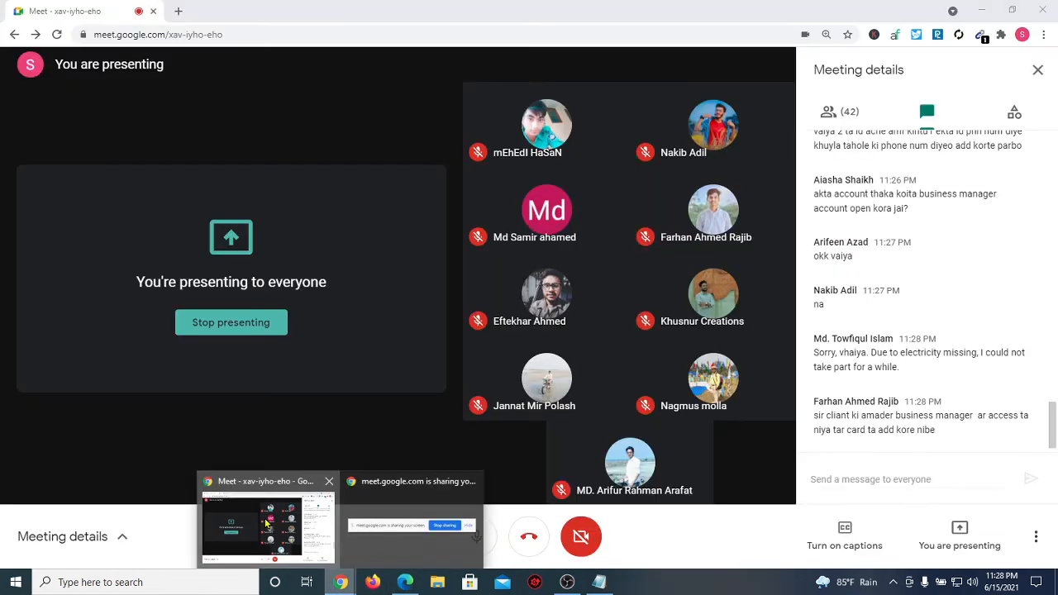
pyautogui.click(272, 508)
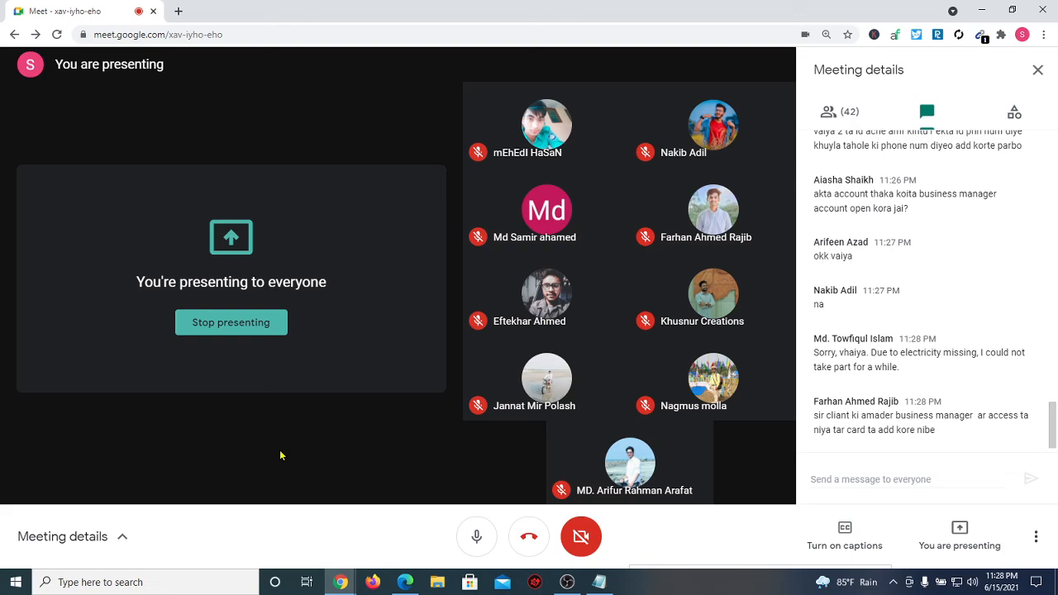
pyautogui.click(404, 582)
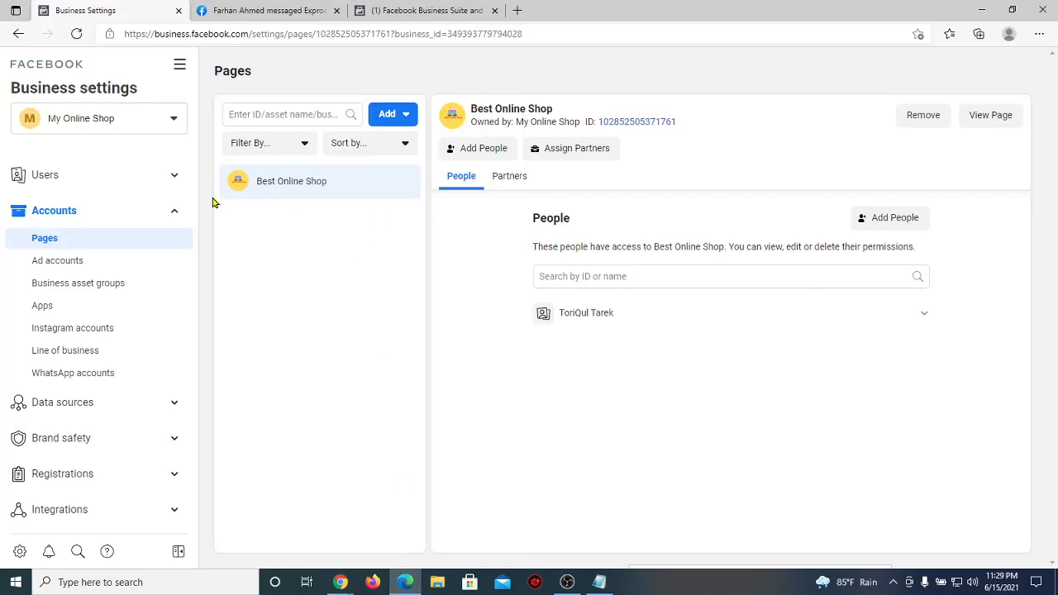
# Step: Look over the Ad accounts list, then switch back to the Google Meet call
pyautogui.click(111, 259)
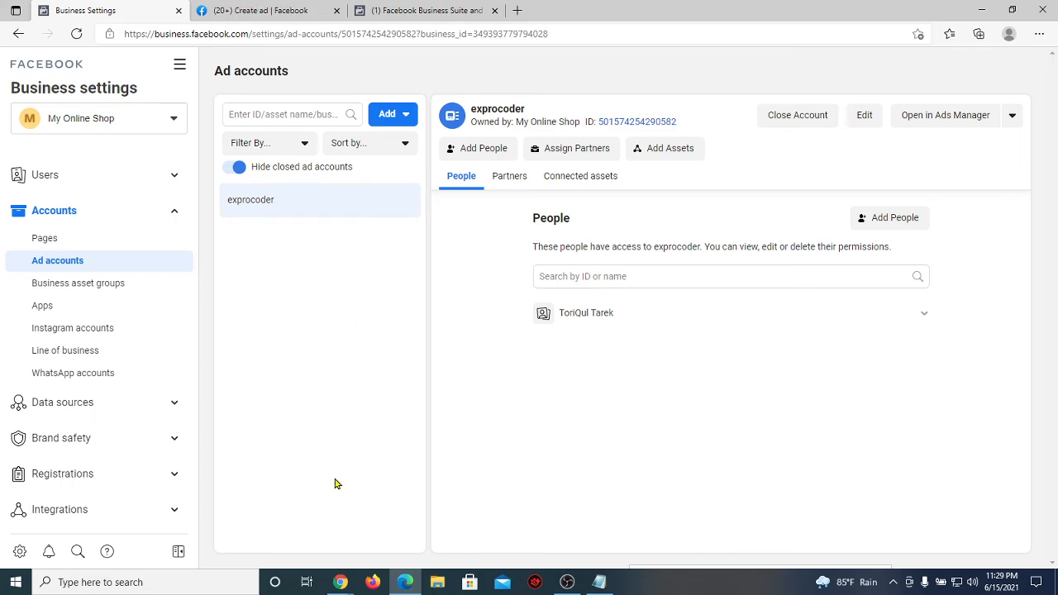
pyautogui.moveTo(340, 582)
pyautogui.click(258, 539)
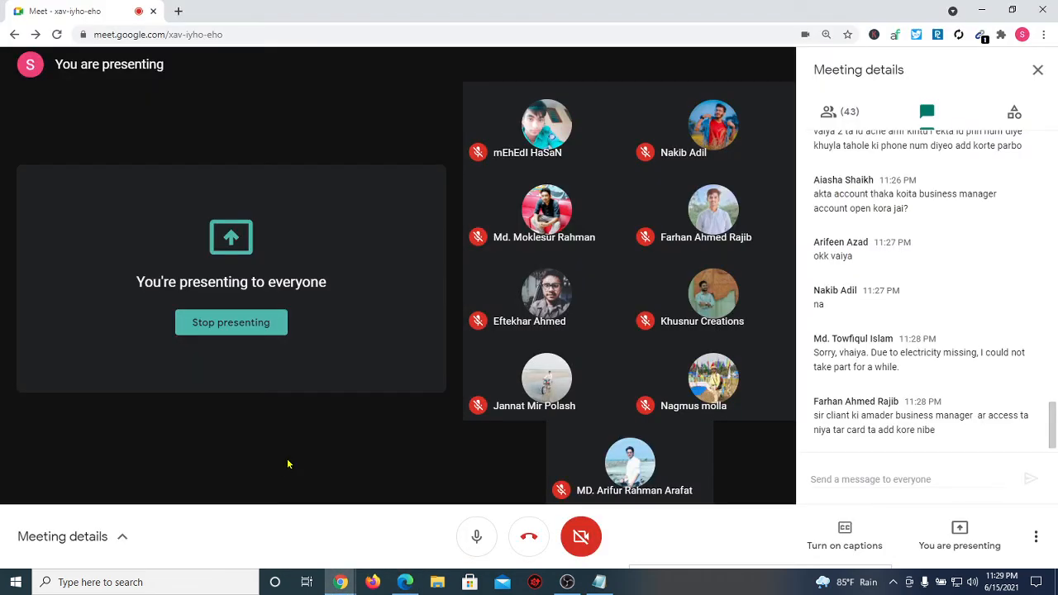
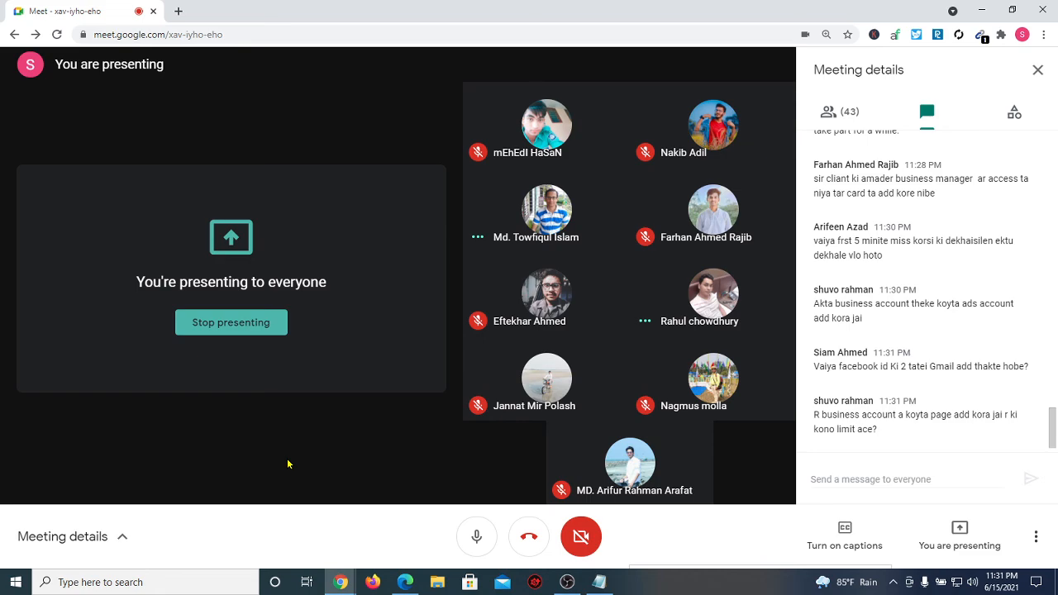
# Step: Bring up the Business Settings Ad accounts page showing exprocoder's People list
pyautogui.click(405, 578)
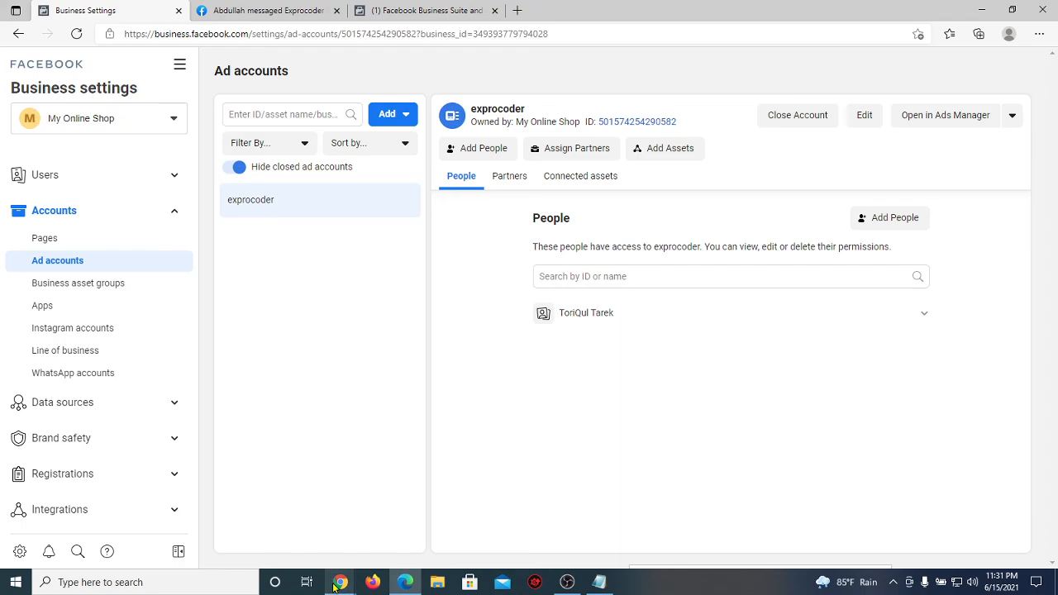
# Step: Switch back to the Google Meet call window with its meeting chat
pyautogui.moveTo(337, 582)
pyautogui.click(273, 542)
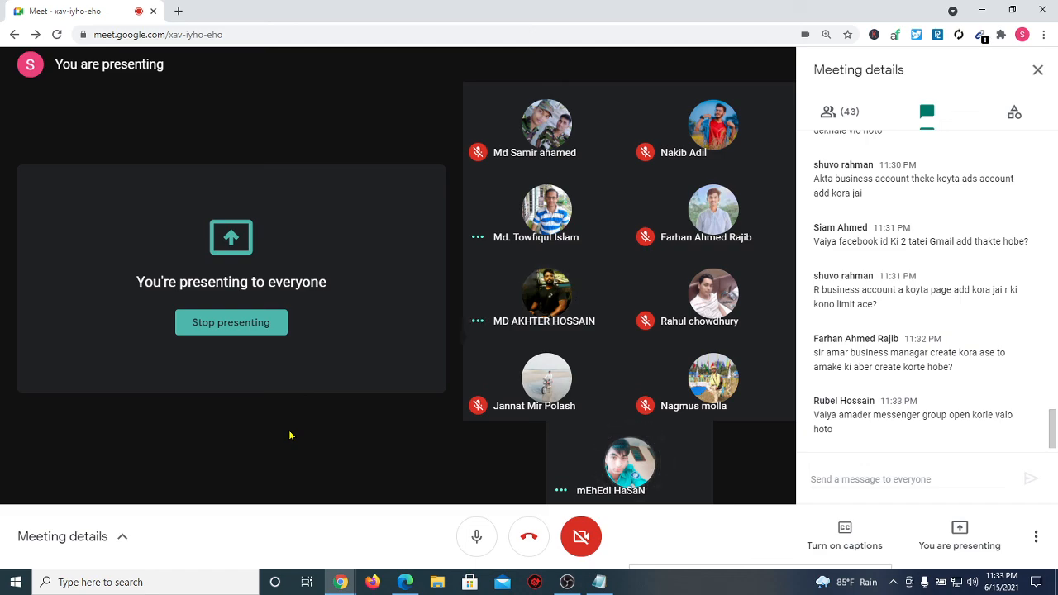
# Step: Discard the unfinished Facebook ad and close the open chat windows
pyautogui.moveTo(341, 582)
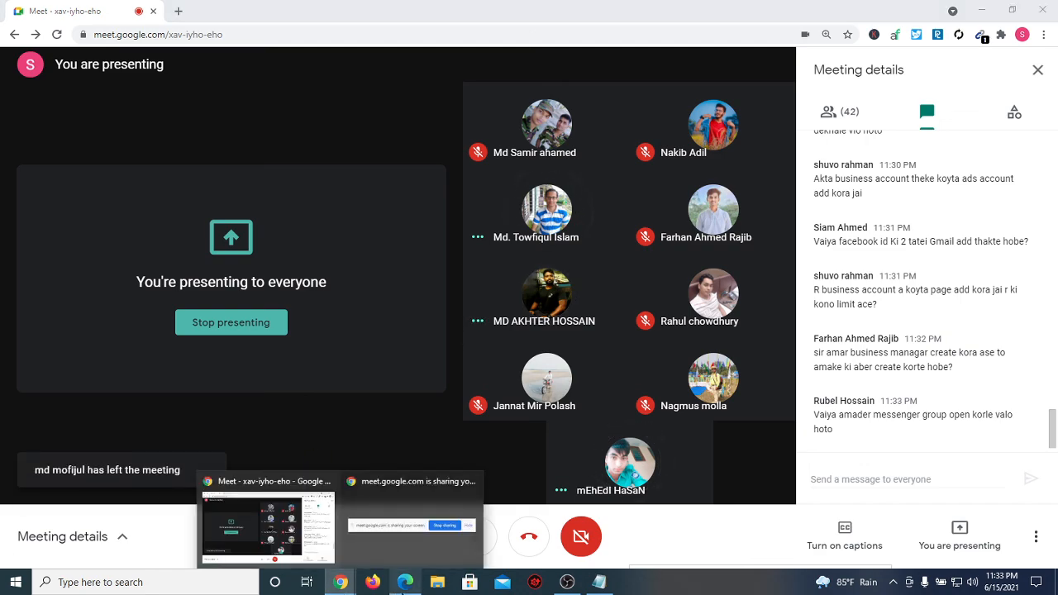
pyautogui.click(405, 581)
pyautogui.click(295, 17)
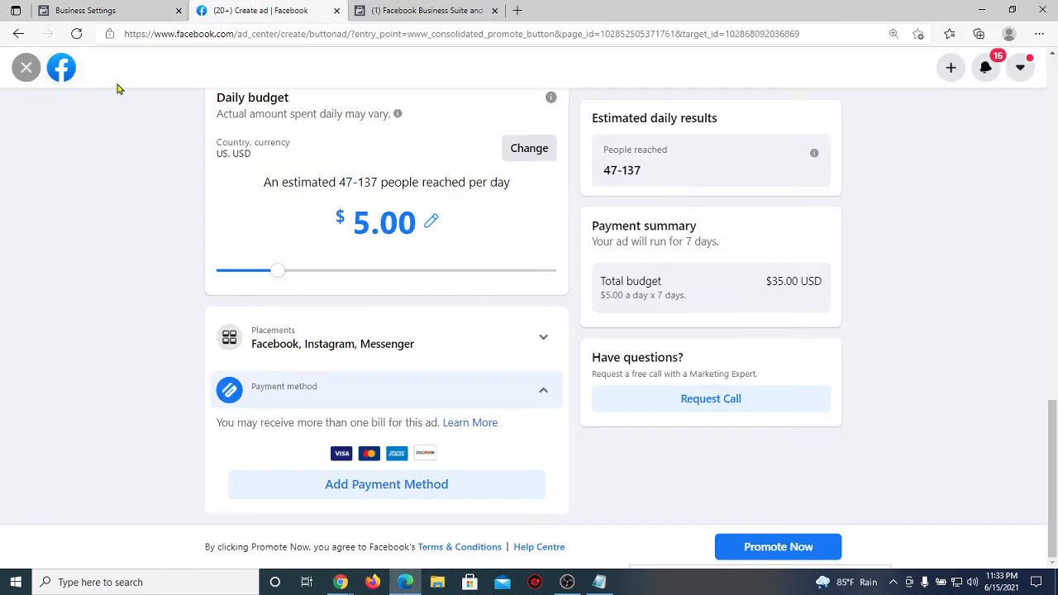
pyautogui.click(26, 67)
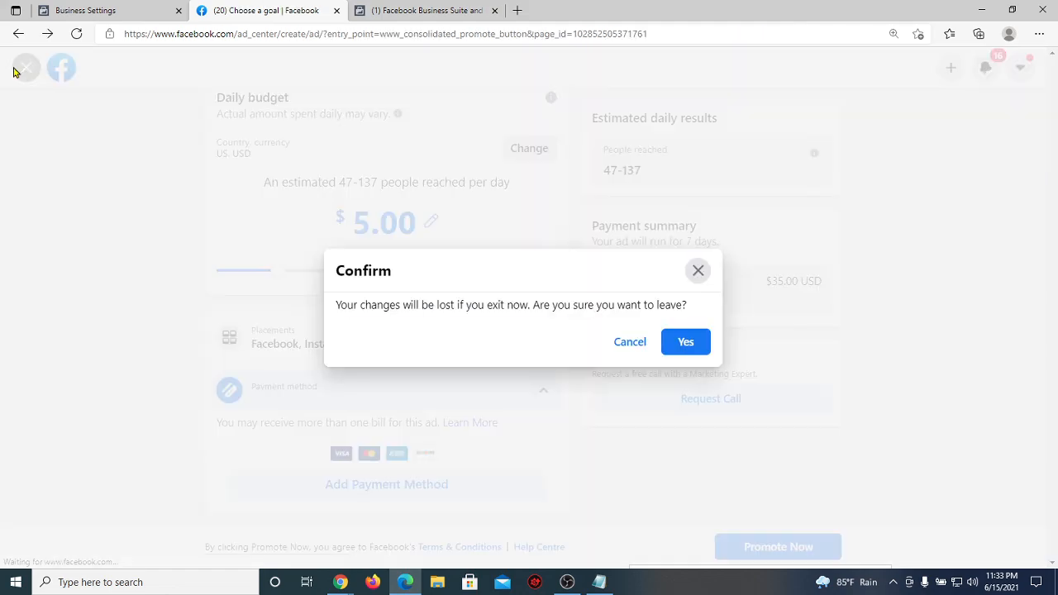
pyautogui.click(685, 342)
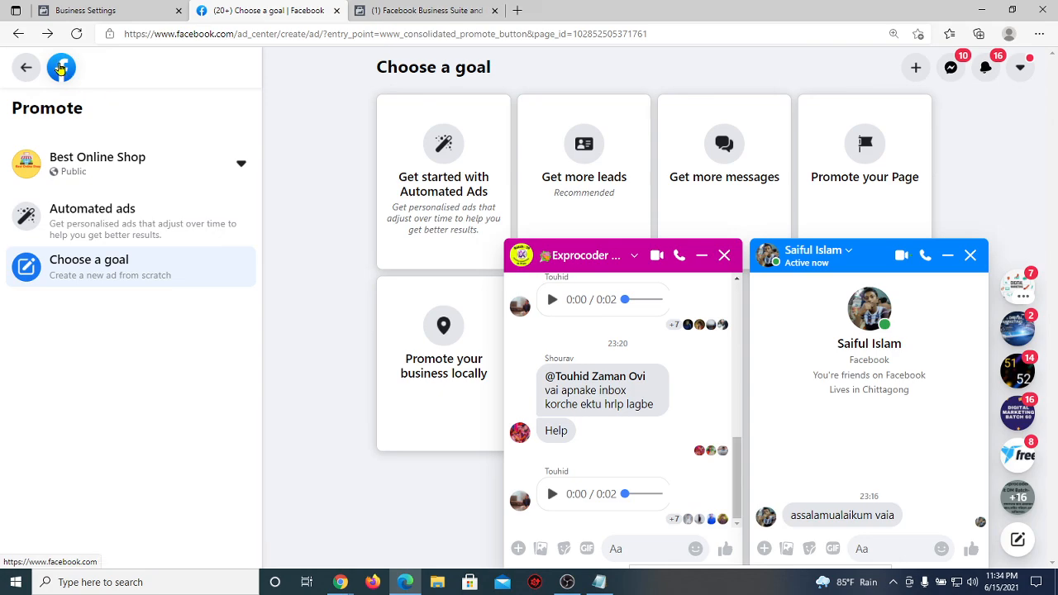
pyautogui.click(724, 254)
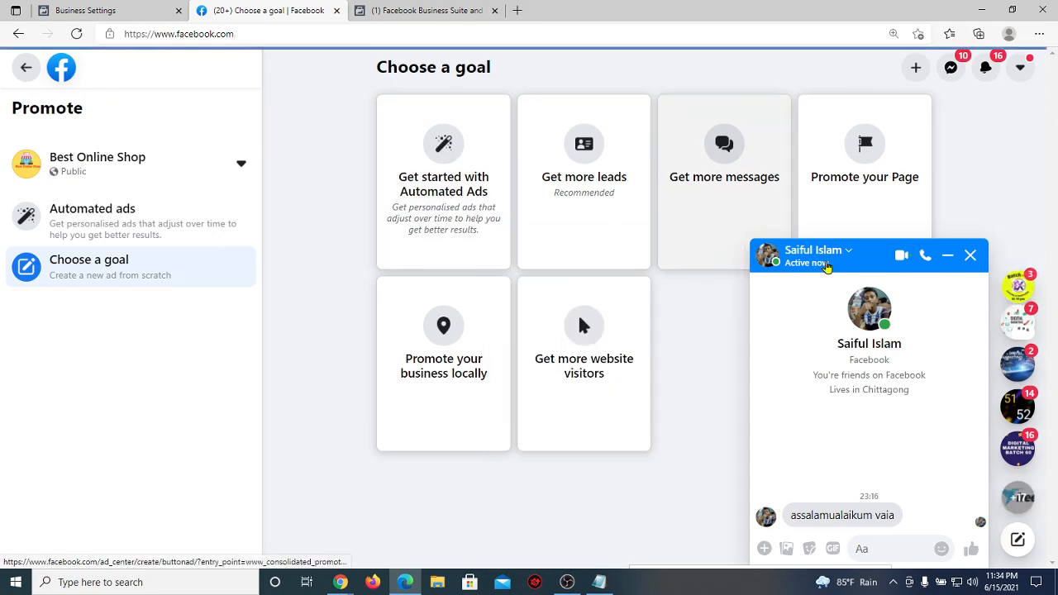
pyautogui.click(947, 255)
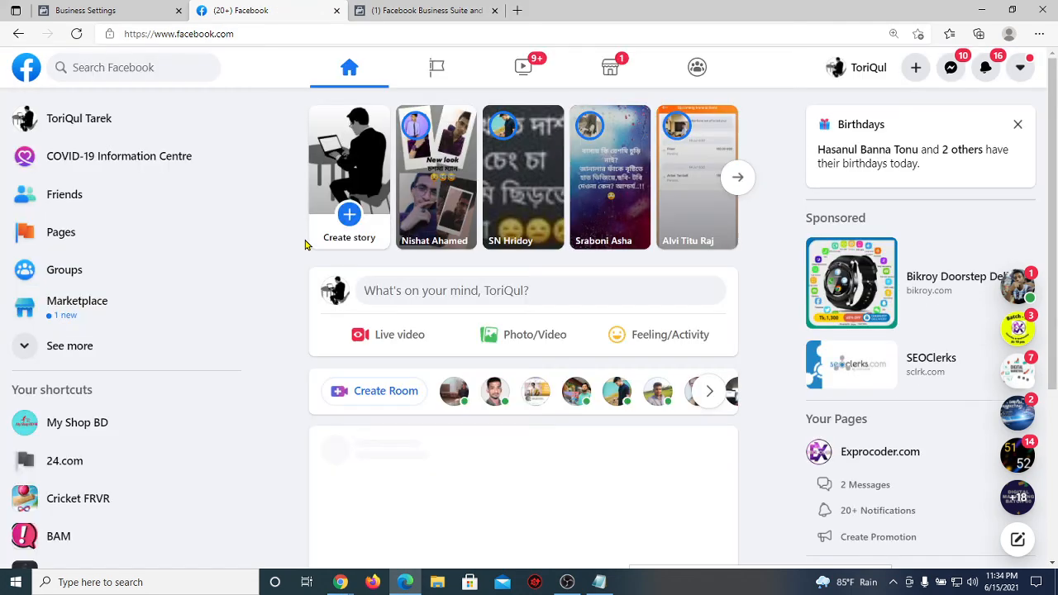
# Step: Search for the friend by name, open their profile, copy its web address, and return to Meet
pyautogui.click(154, 67)
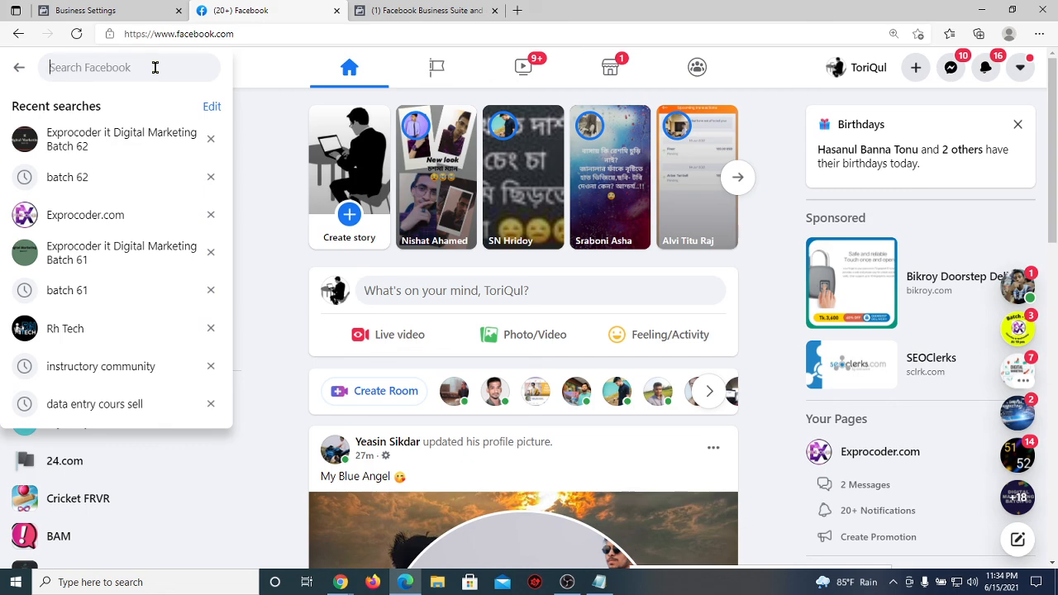
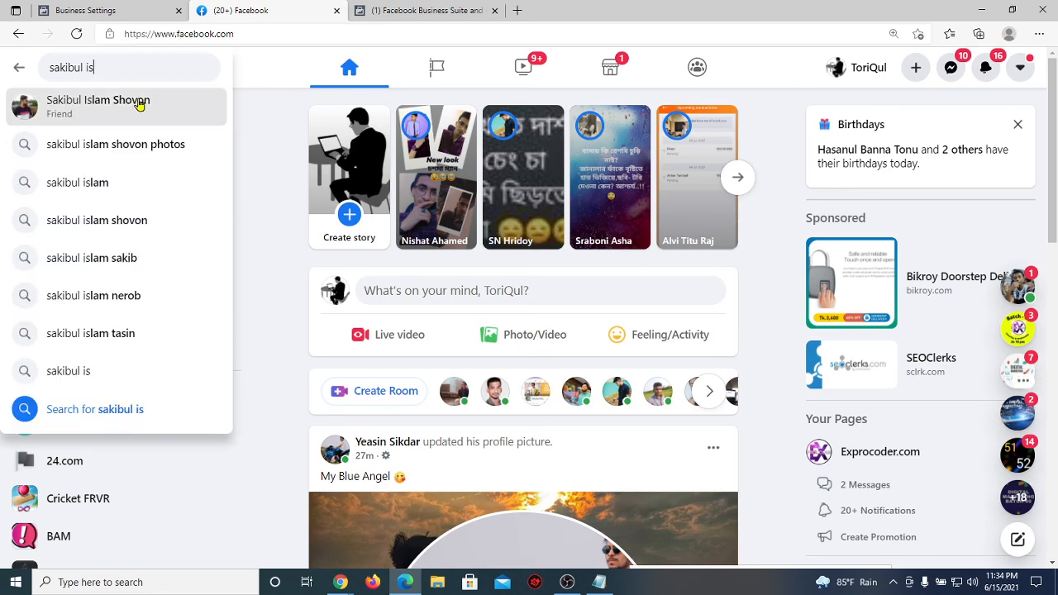
pyautogui.click(139, 103)
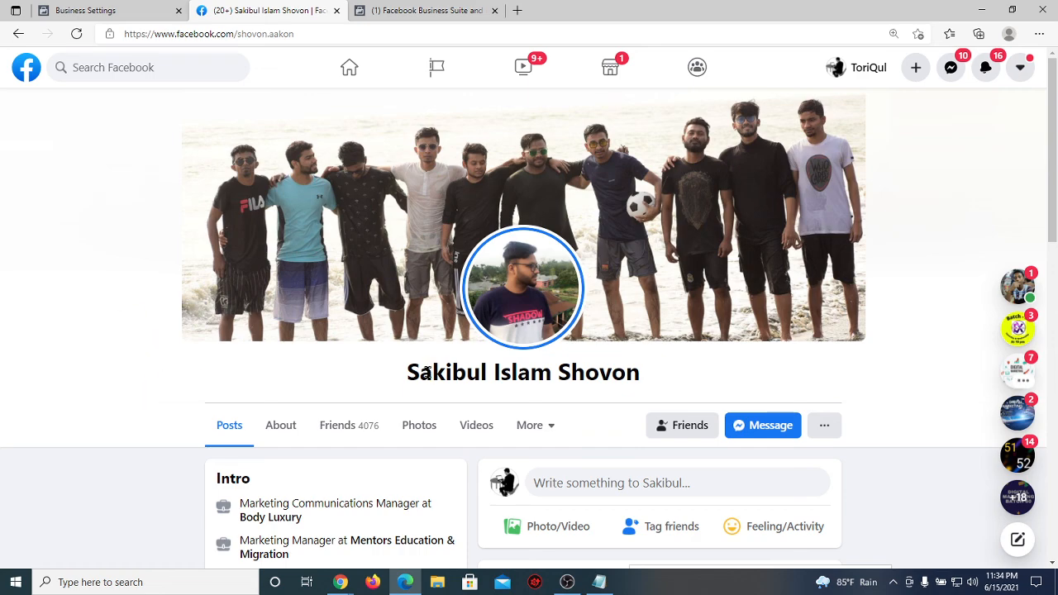
pyautogui.click(326, 33)
pyautogui.hotkey('ctrl', 'c')
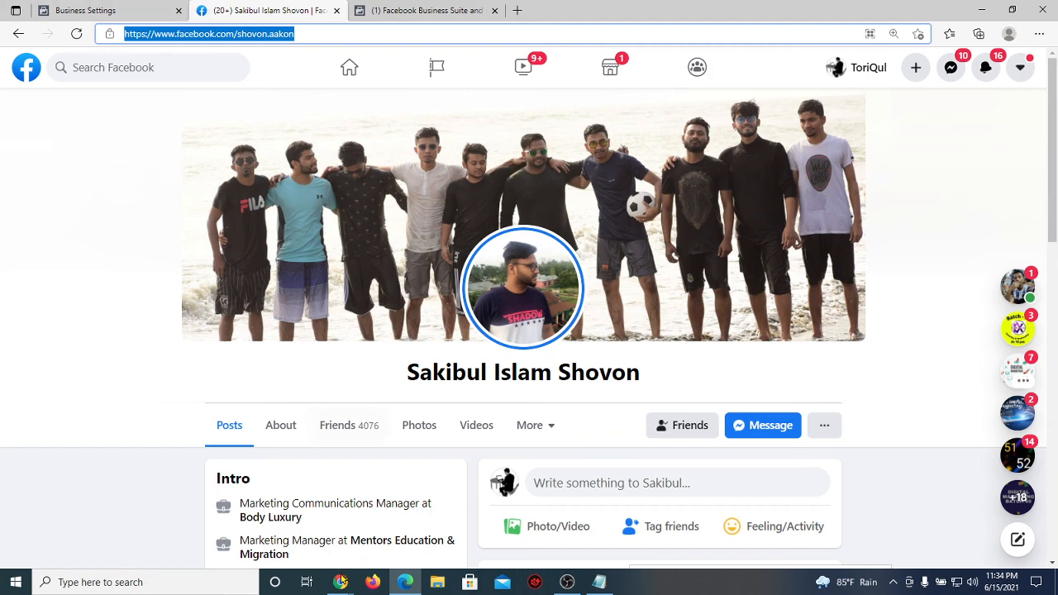
pyautogui.moveTo(340, 582)
pyautogui.click(274, 545)
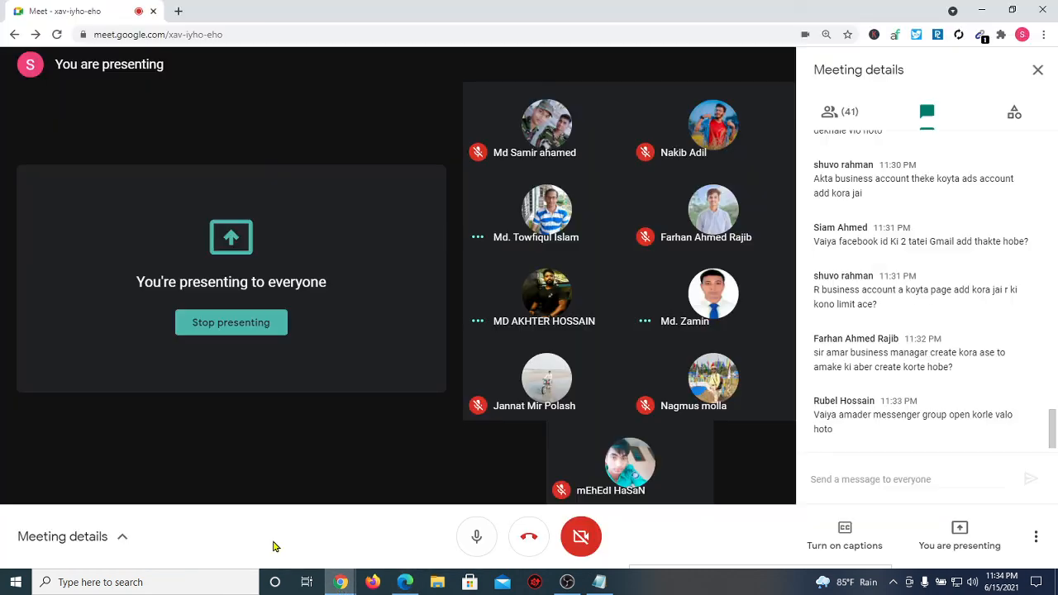
# Step: Paste the friend's Facebook profile link into the meeting chat and send it to everyone
pyautogui.click(842, 479)
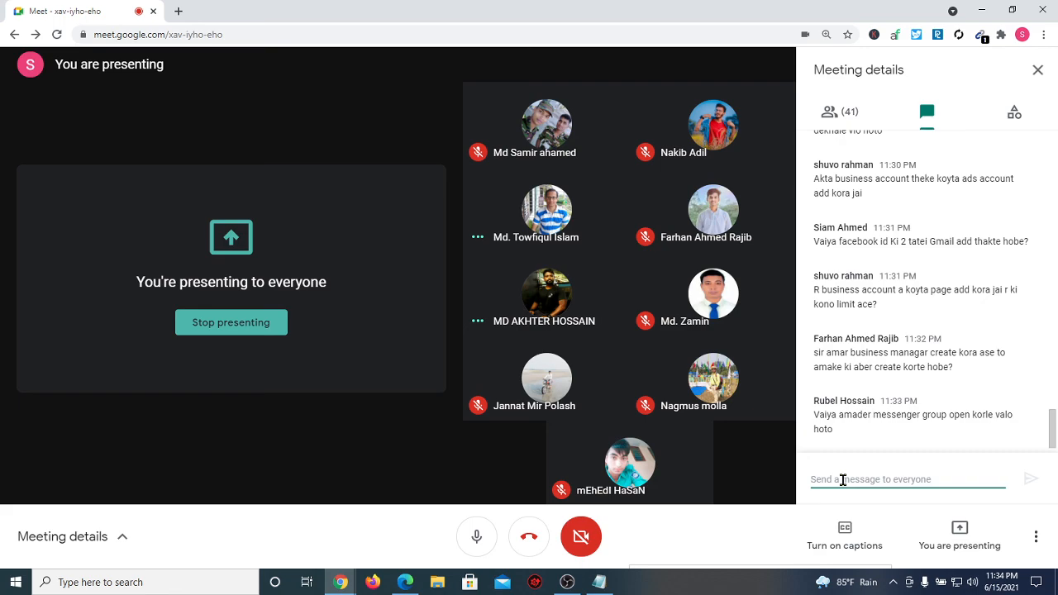
pyautogui.hotkey('ctrl', 'v')
pyautogui.press('Return')
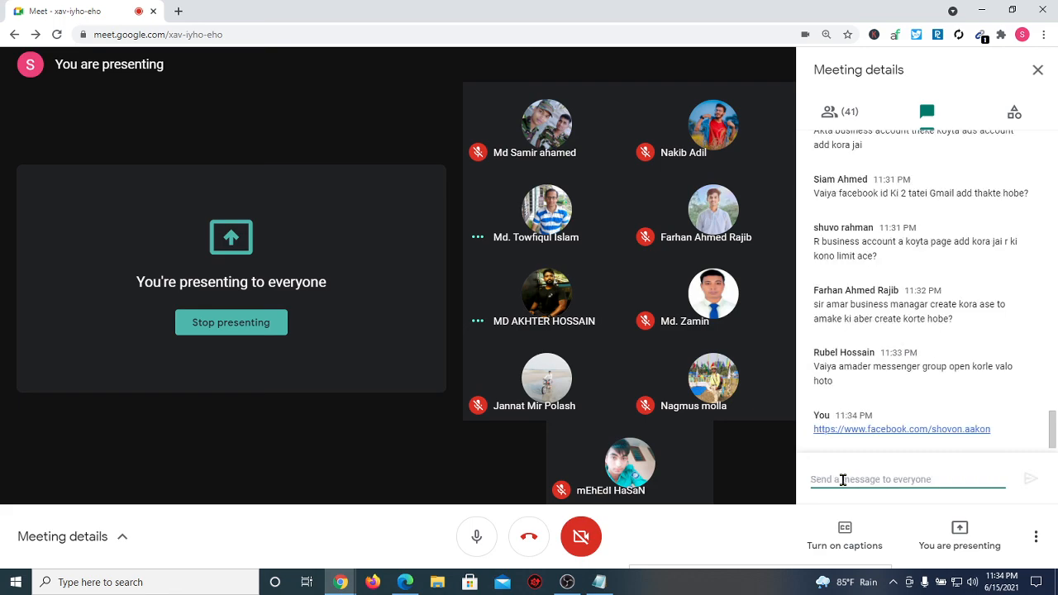
pyautogui.click(328, 416)
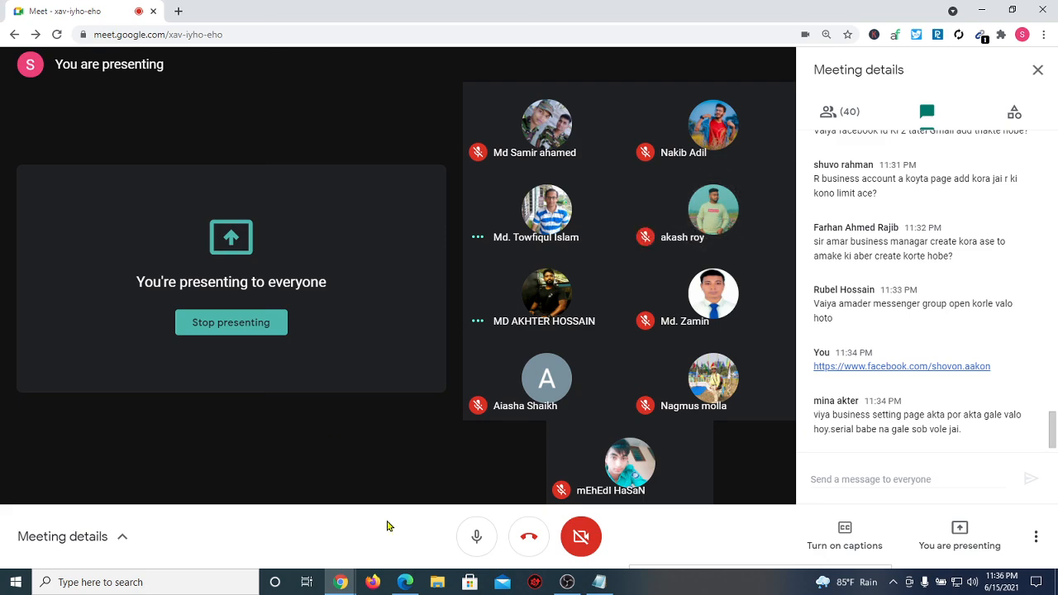
# Step: Show the Business Settings Ad accounts page briefly, then return to the Meet call
pyautogui.click(405, 582)
pyautogui.hotkey('ctrl', 'Tab')
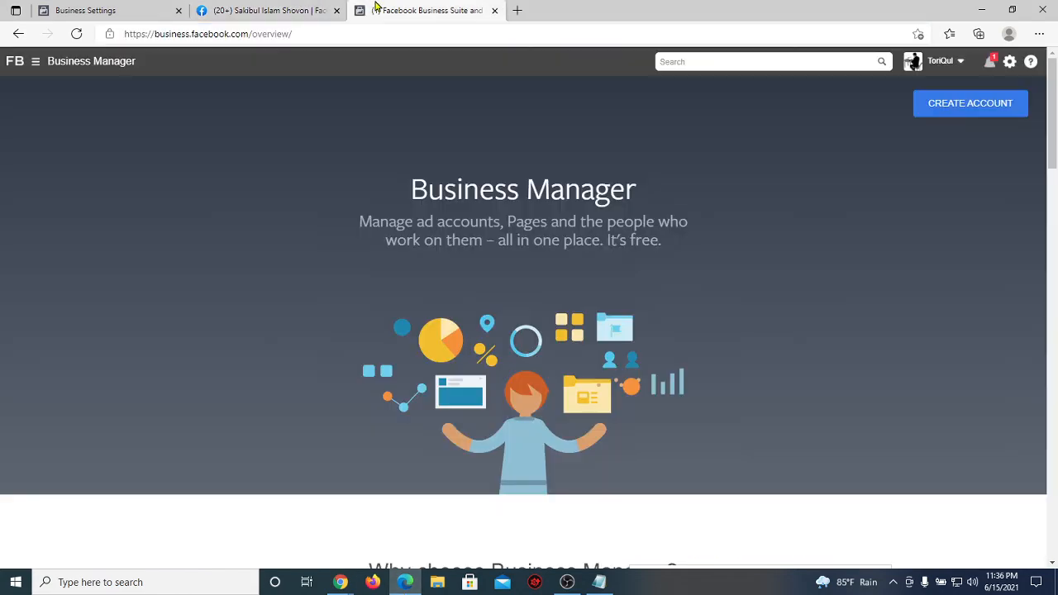
pyautogui.click(73, 7)
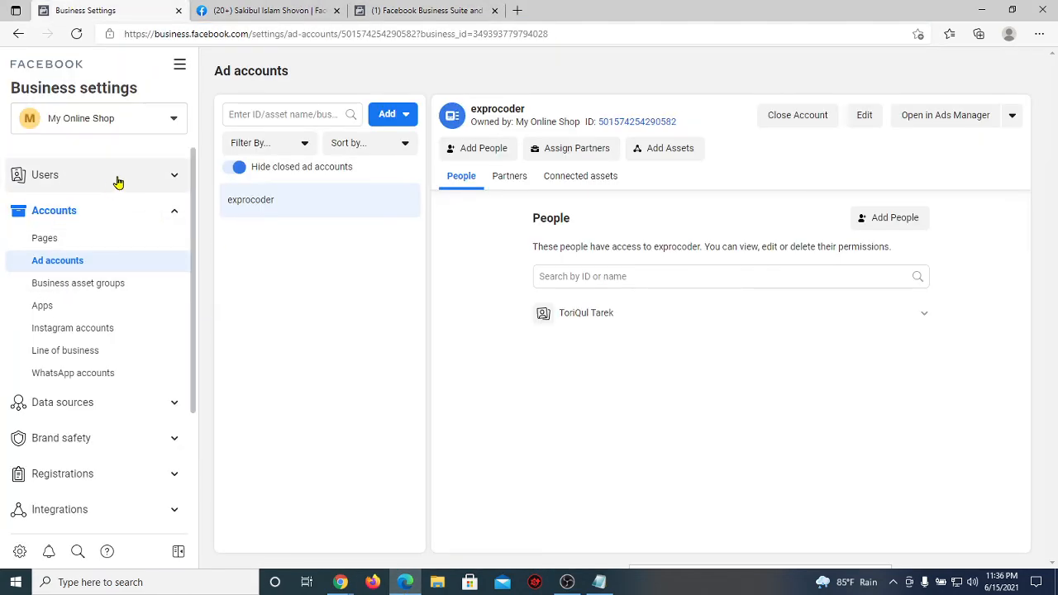
pyautogui.moveTo(340, 582)
pyautogui.click(279, 523)
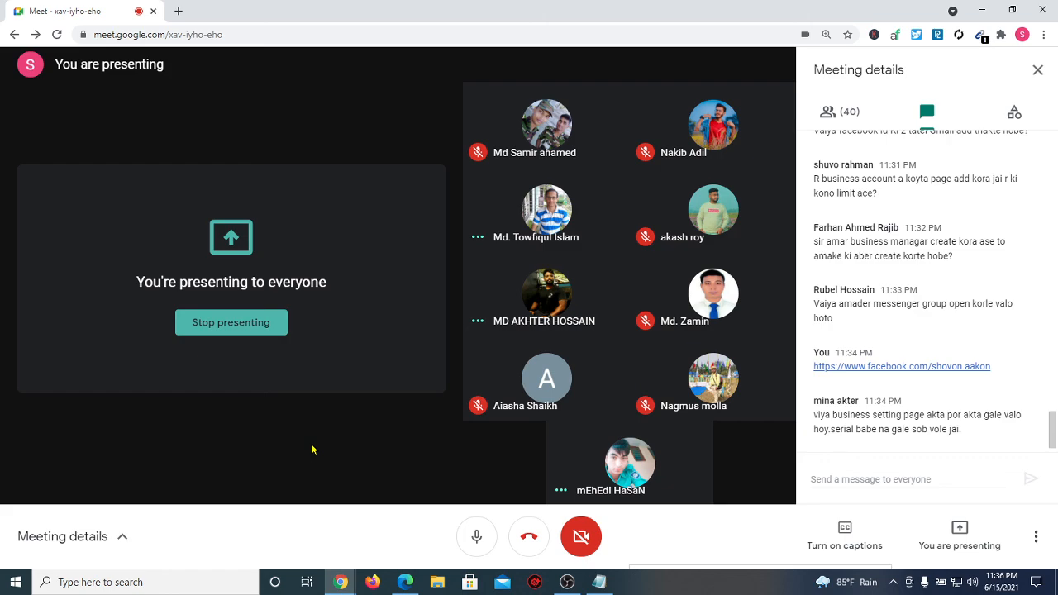
# Step: Open Users > People in Business Settings to see the admin's assigned assets
pyautogui.moveTo(408, 583)
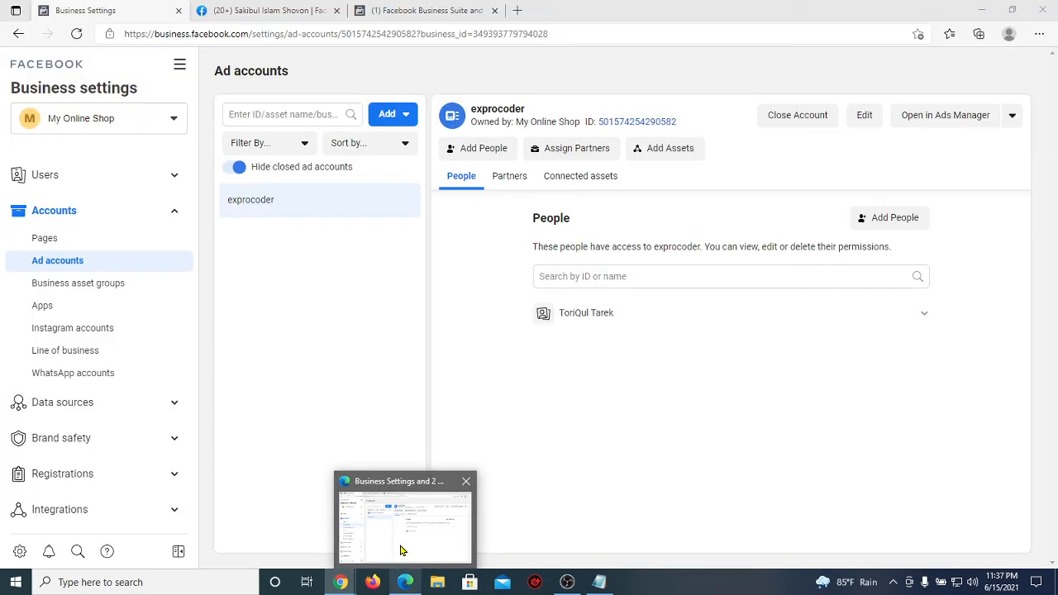
pyautogui.click(402, 551)
pyautogui.click(64, 176)
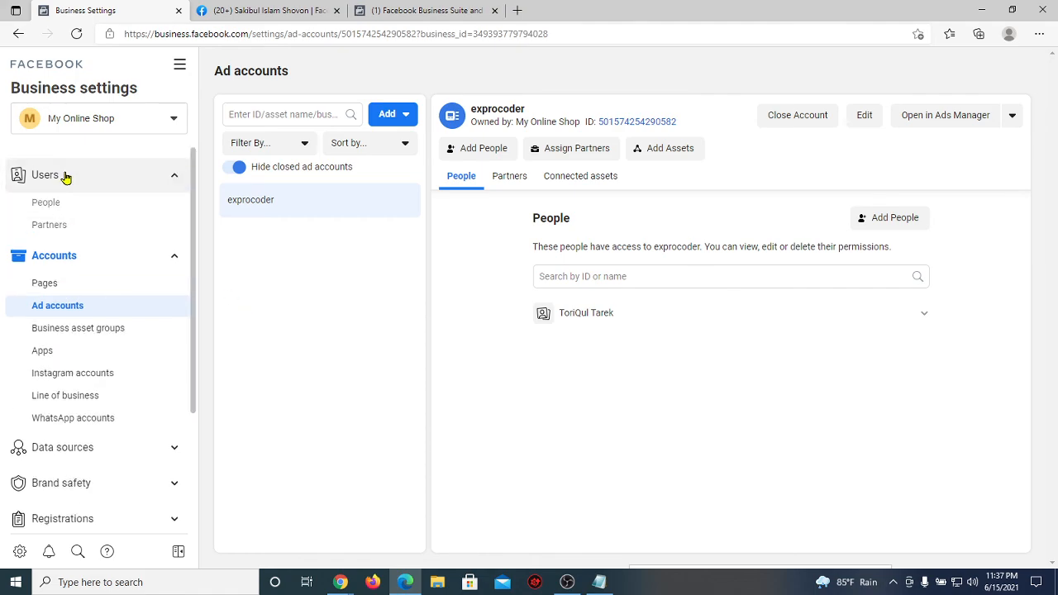
pyautogui.click(94, 208)
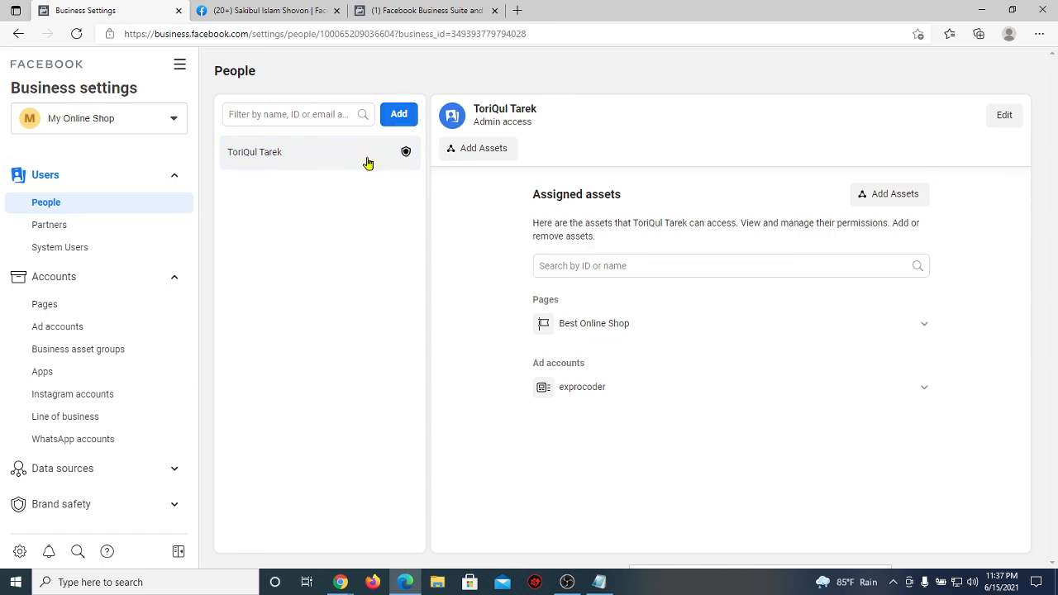
# Step: Check exprocoder's Add People dialog and the People page, ending back on Ad accounts
pyautogui.click(76, 330)
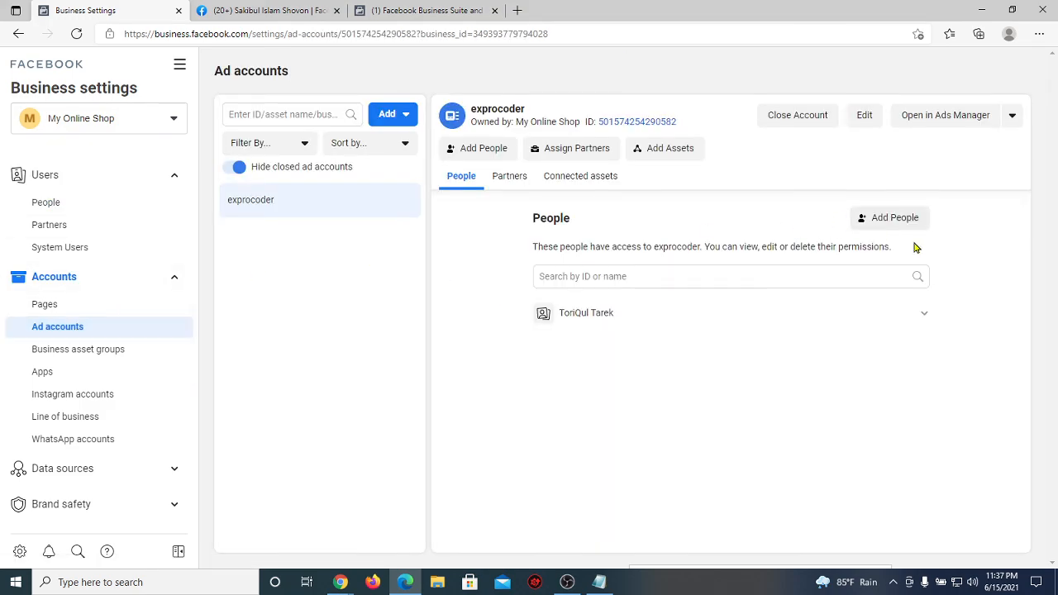
pyautogui.click(884, 223)
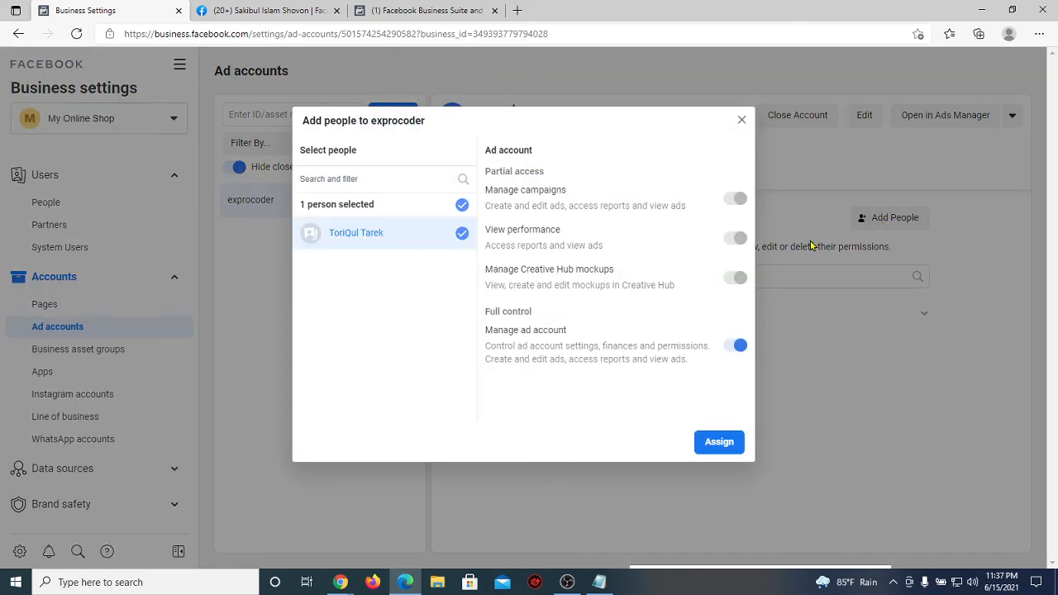
pyautogui.click(742, 121)
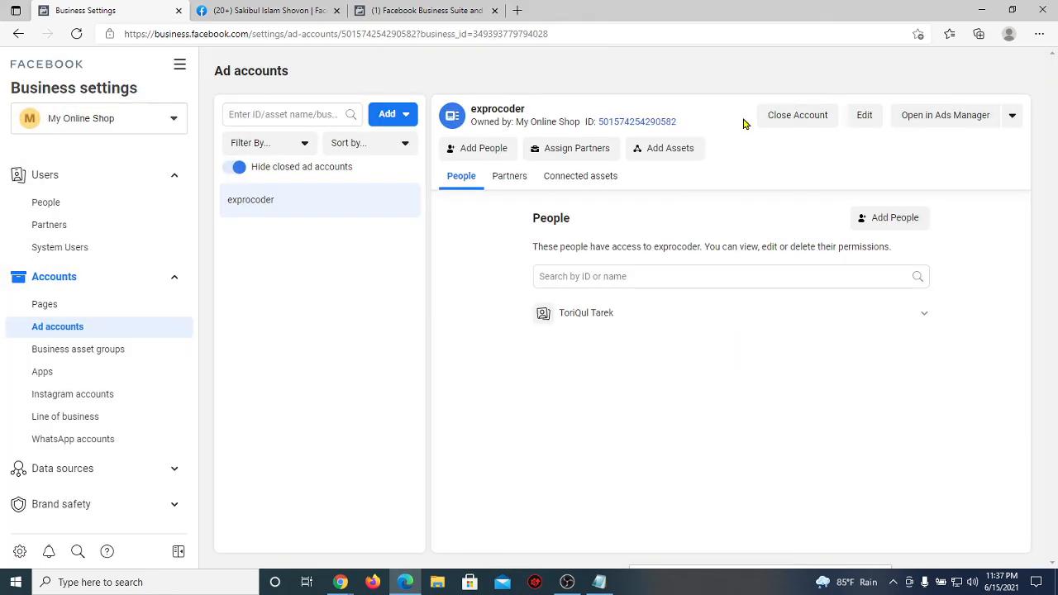
pyautogui.click(74, 206)
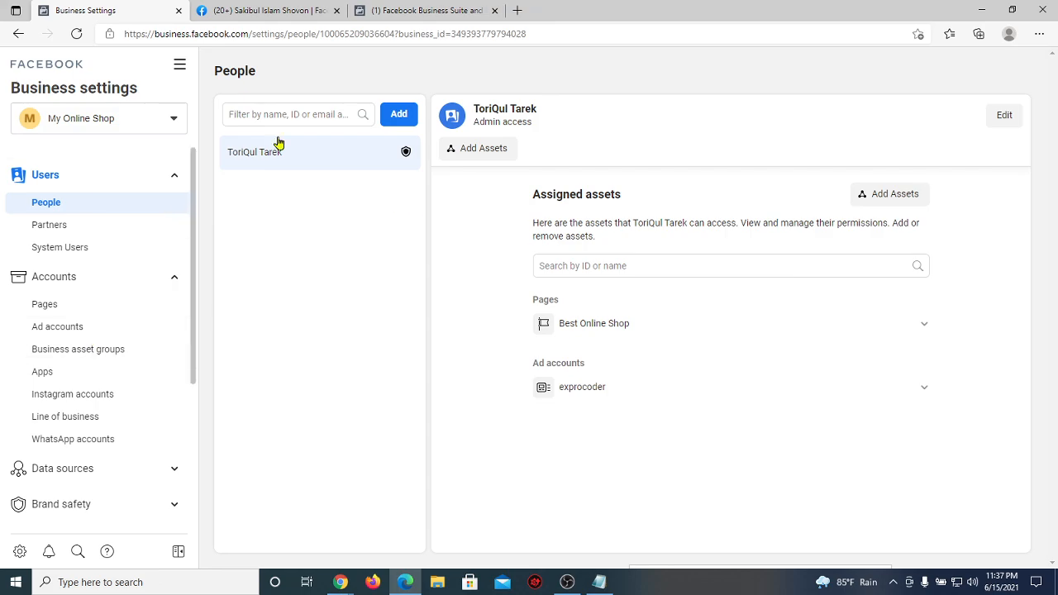
pyautogui.click(92, 336)
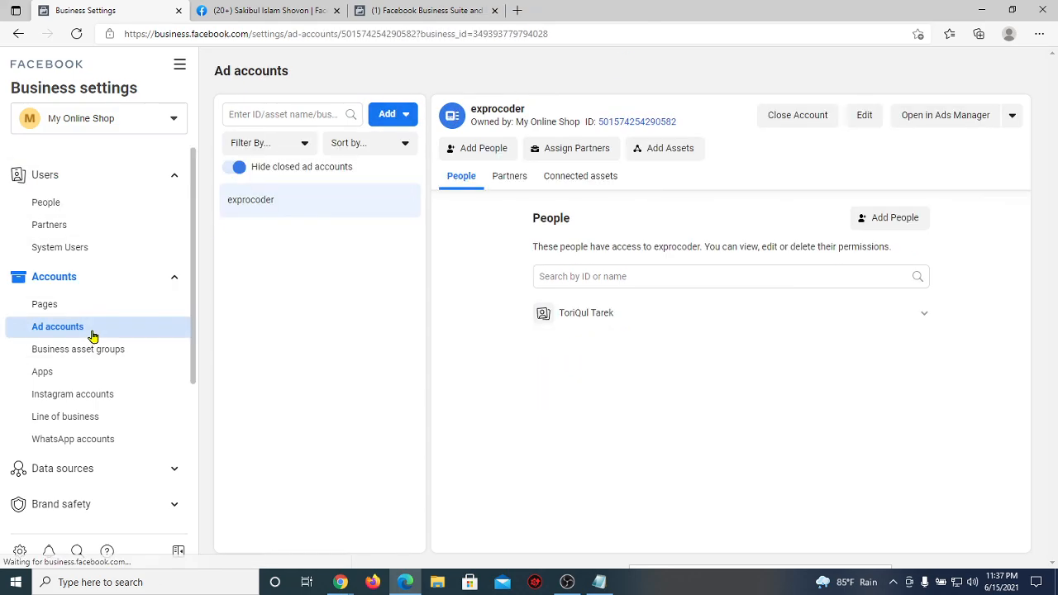
pyautogui.click(897, 218)
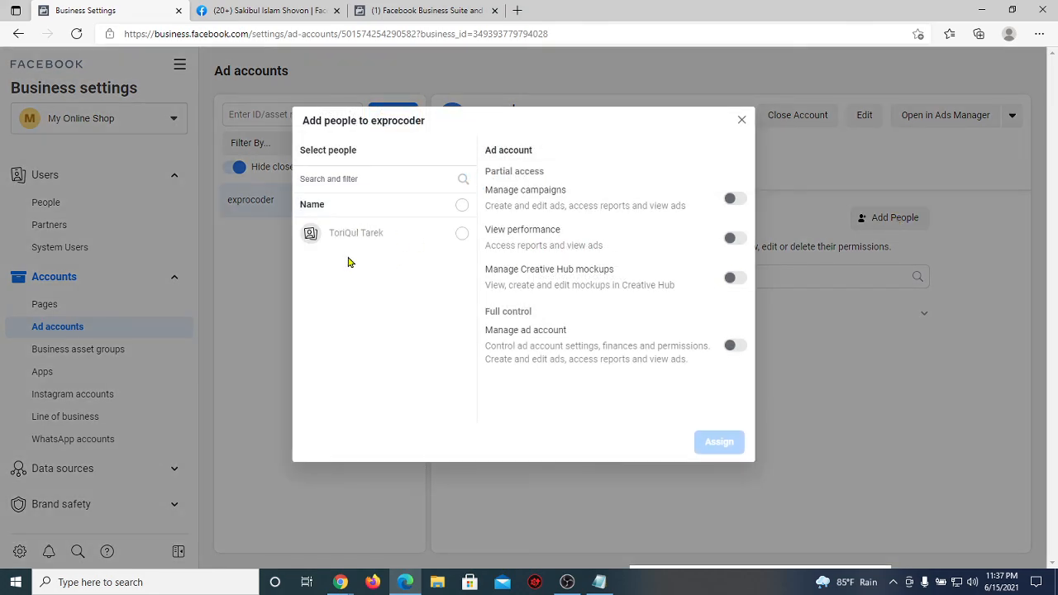
pyautogui.click(740, 120)
pyautogui.moveTo(341, 582)
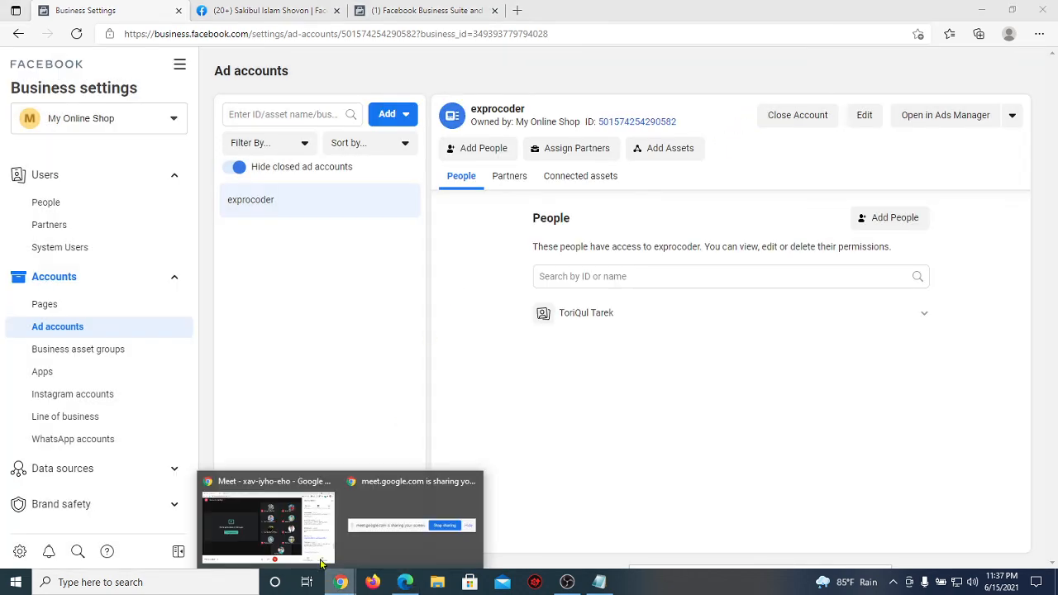
pyautogui.click(281, 537)
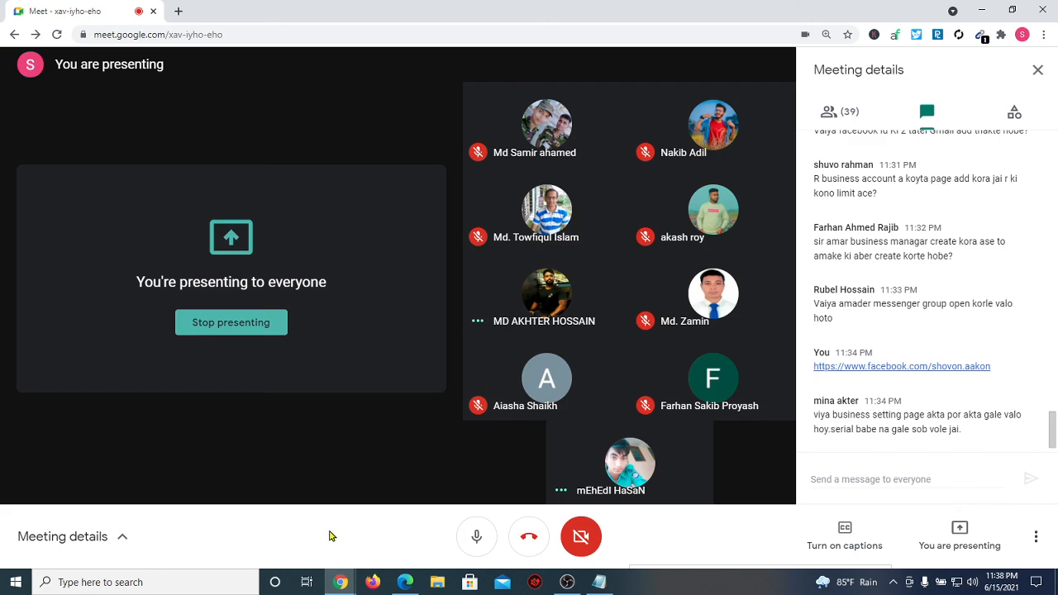
pyautogui.click(405, 581)
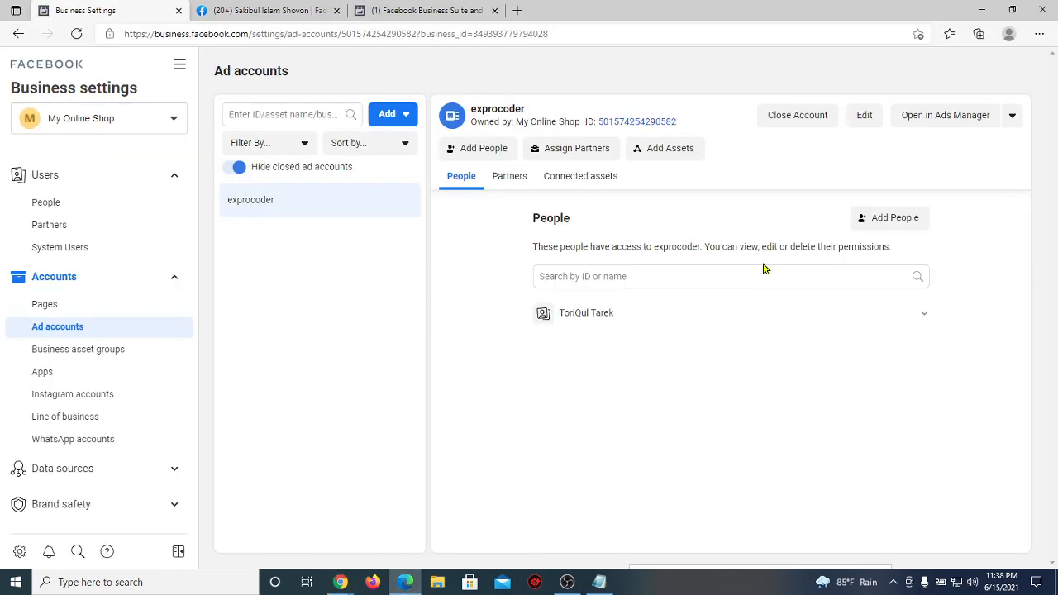
# Step: Find the Meet link in the Exprocoder DM batch 62 Messenger chat, then minimise the chat
pyautogui.click(273, 10)
pyautogui.click(951, 71)
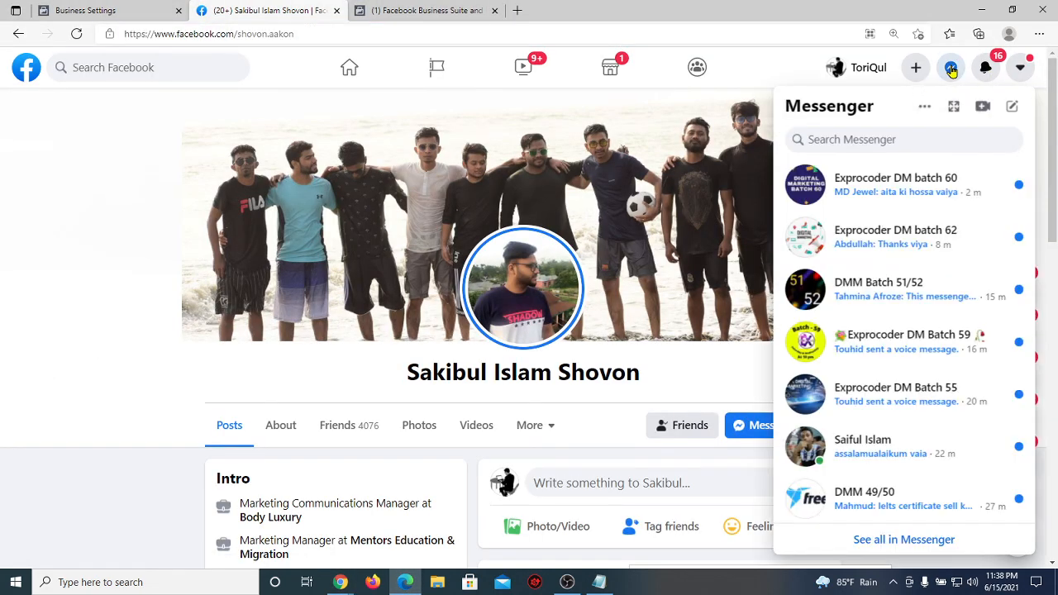
pyautogui.scroll(-1, 930, 327)
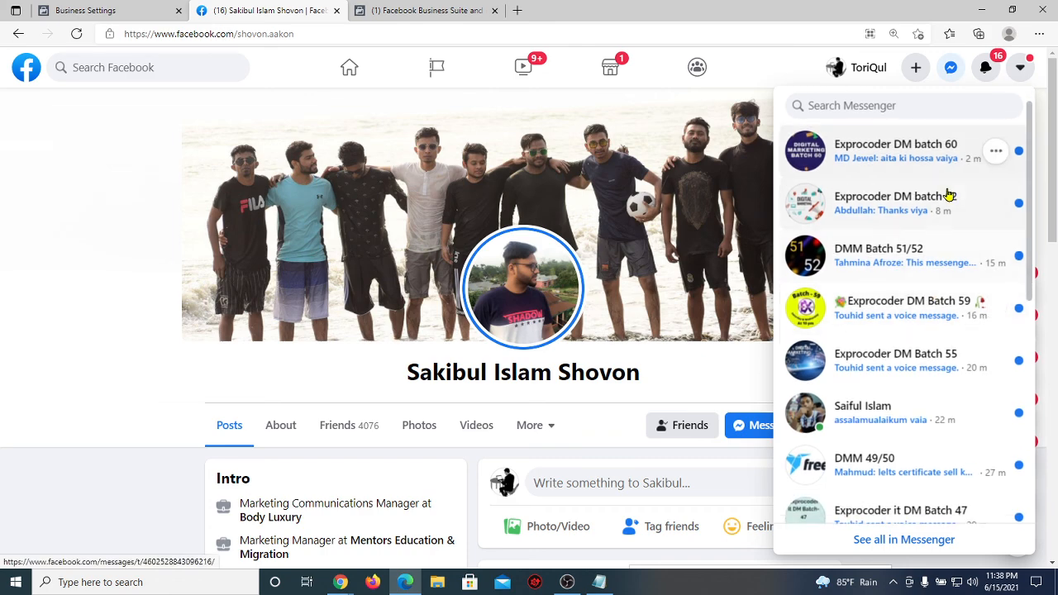
pyautogui.click(936, 215)
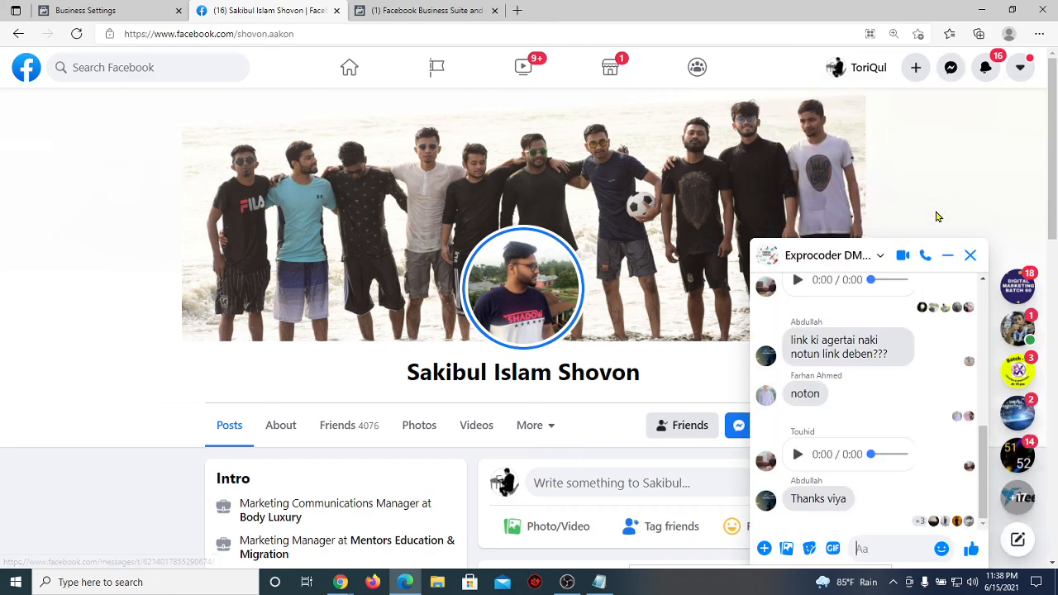
pyautogui.scroll(1, 908, 328)
pyautogui.scroll(1, 909, 328)
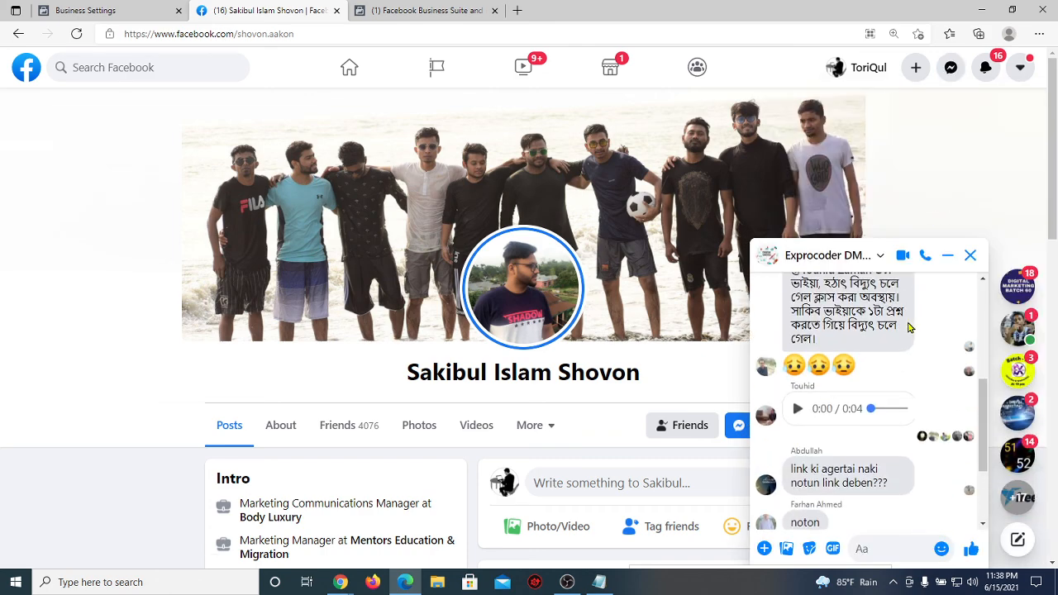
pyautogui.tripleClick(910, 328)
pyautogui.scroll(4, 910, 328)
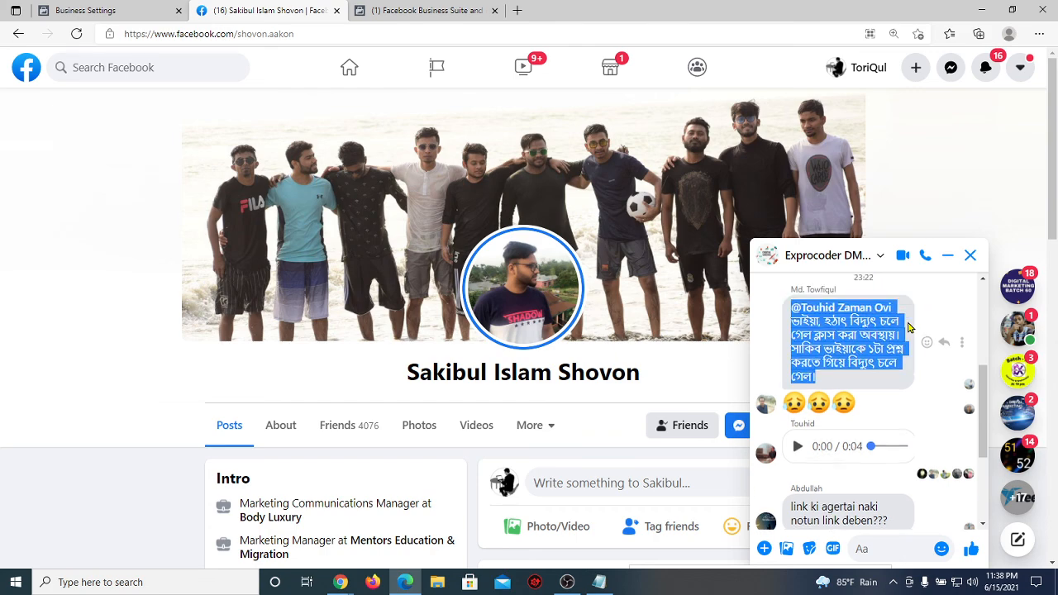
pyautogui.click(760, 357)
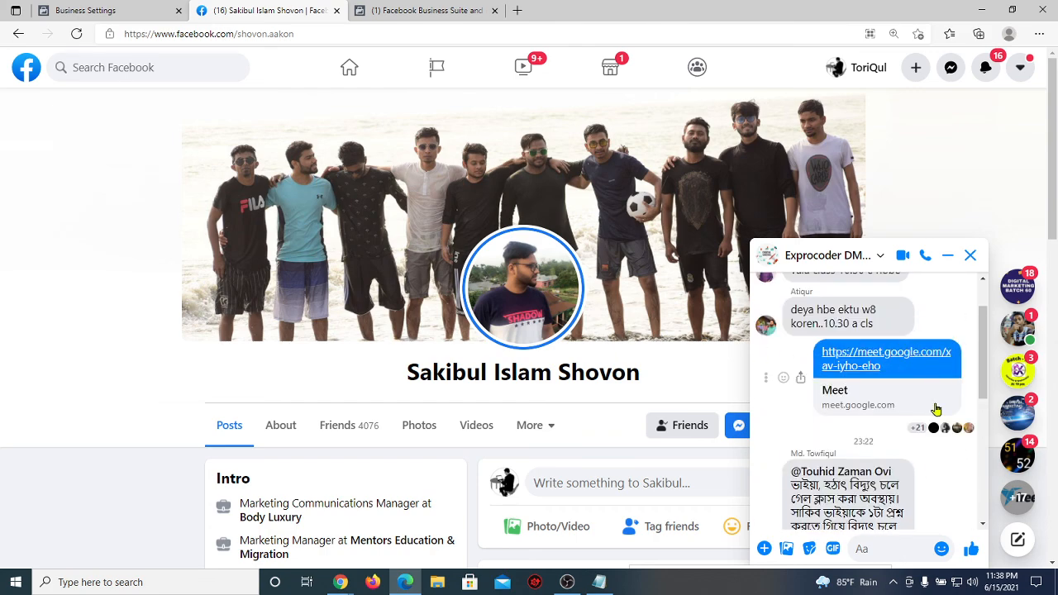
pyautogui.click(947, 256)
# Step: Return to the Meet call, leave the meeting, and bring OBS Studio forward
pyautogui.moveTo(339, 584)
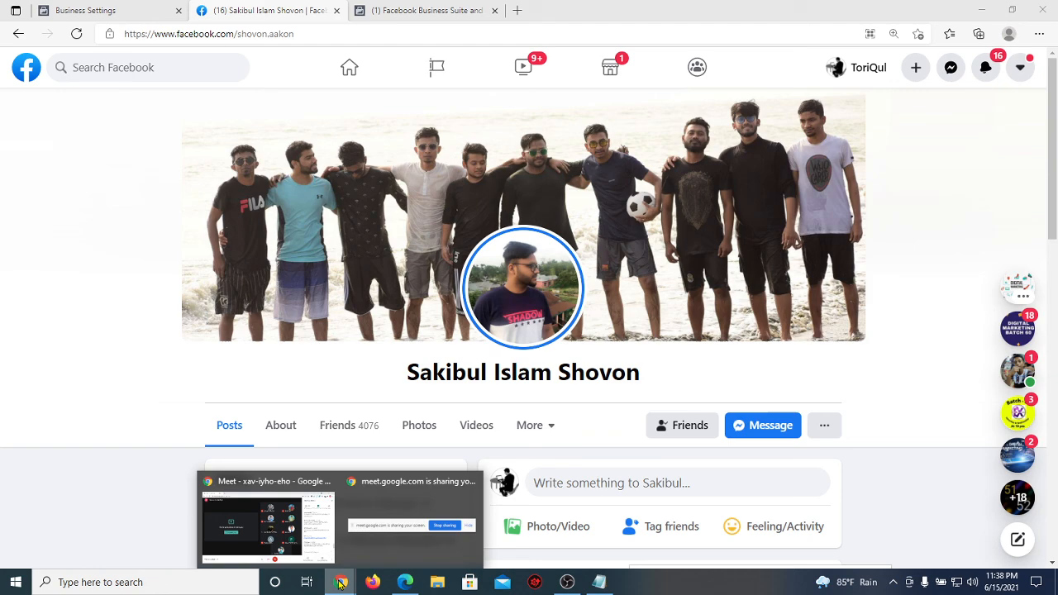
pyautogui.click(253, 533)
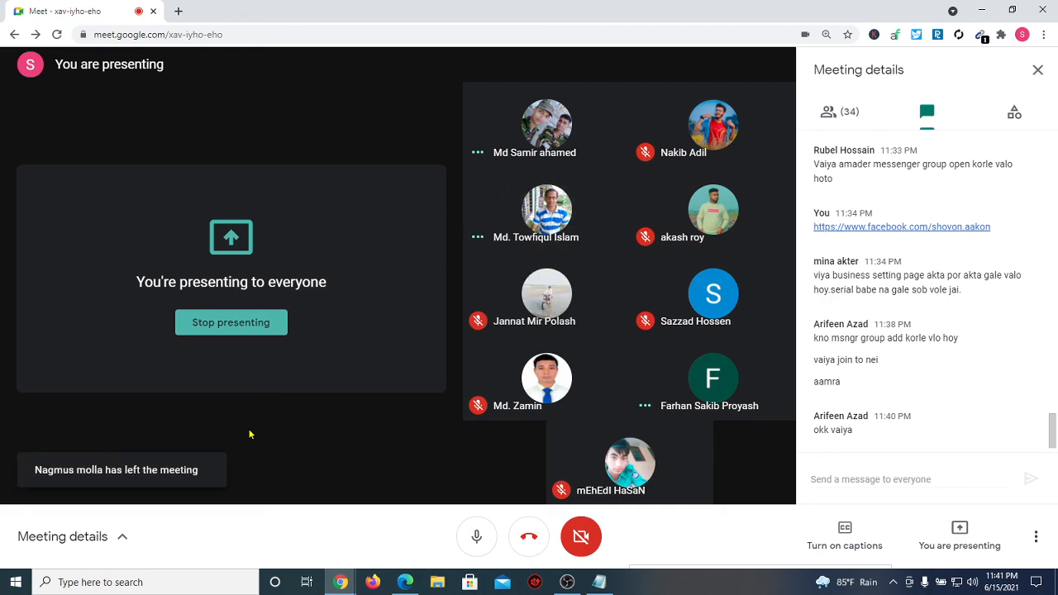
pyautogui.click(528, 537)
pyautogui.click(567, 582)
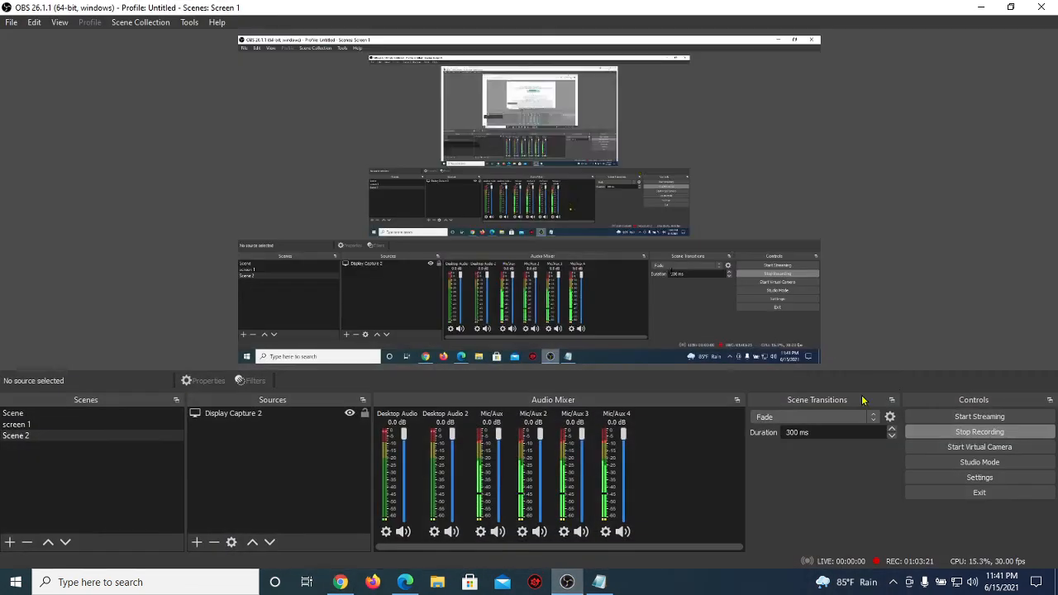